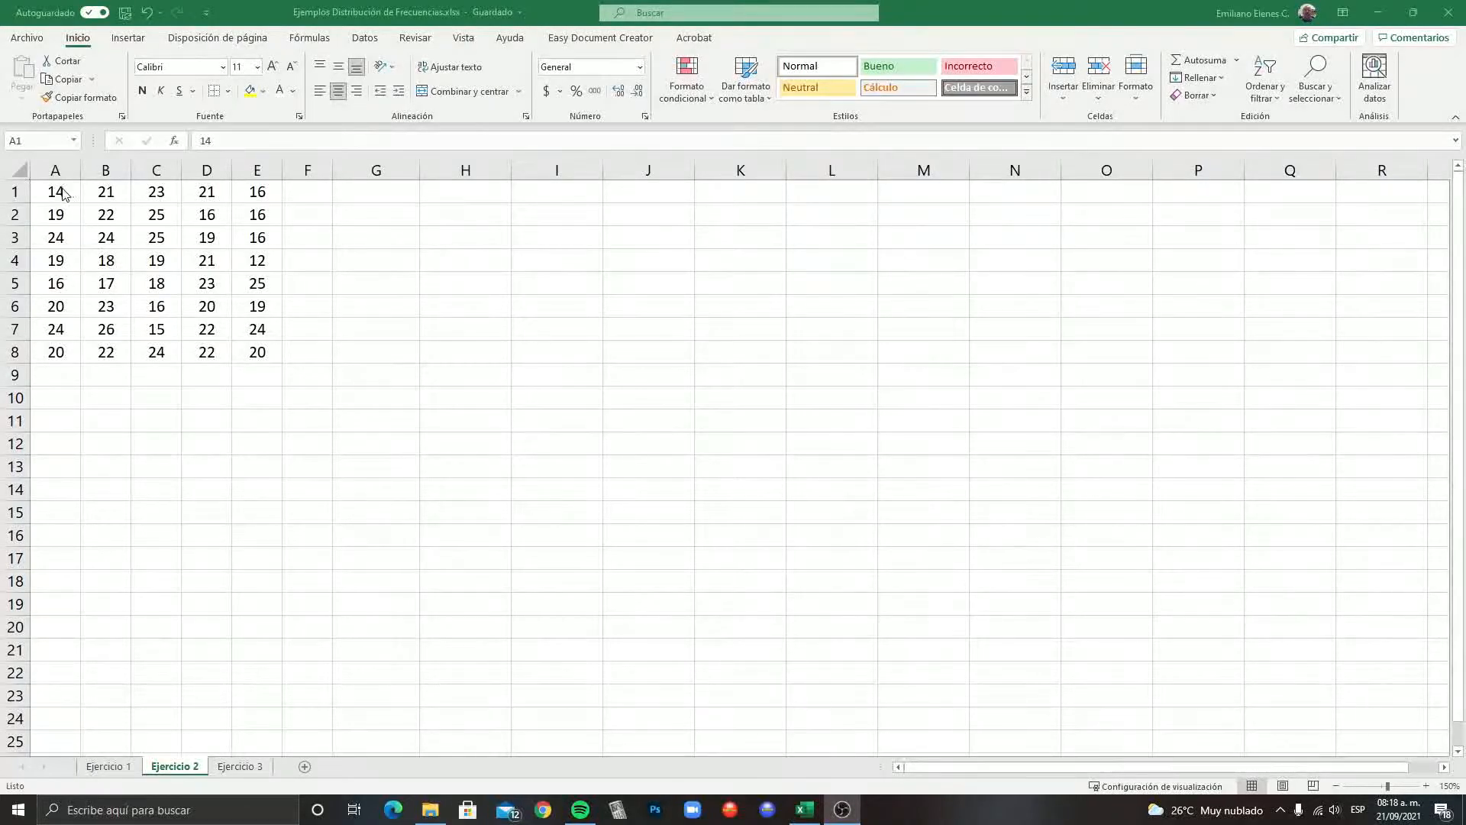
# Step: Try to name the data range A1:E8 on the Ejercicio 2 sheet "Datos"
pyautogui.moveTo(59, 194); pyautogui.dragTo(262, 354)
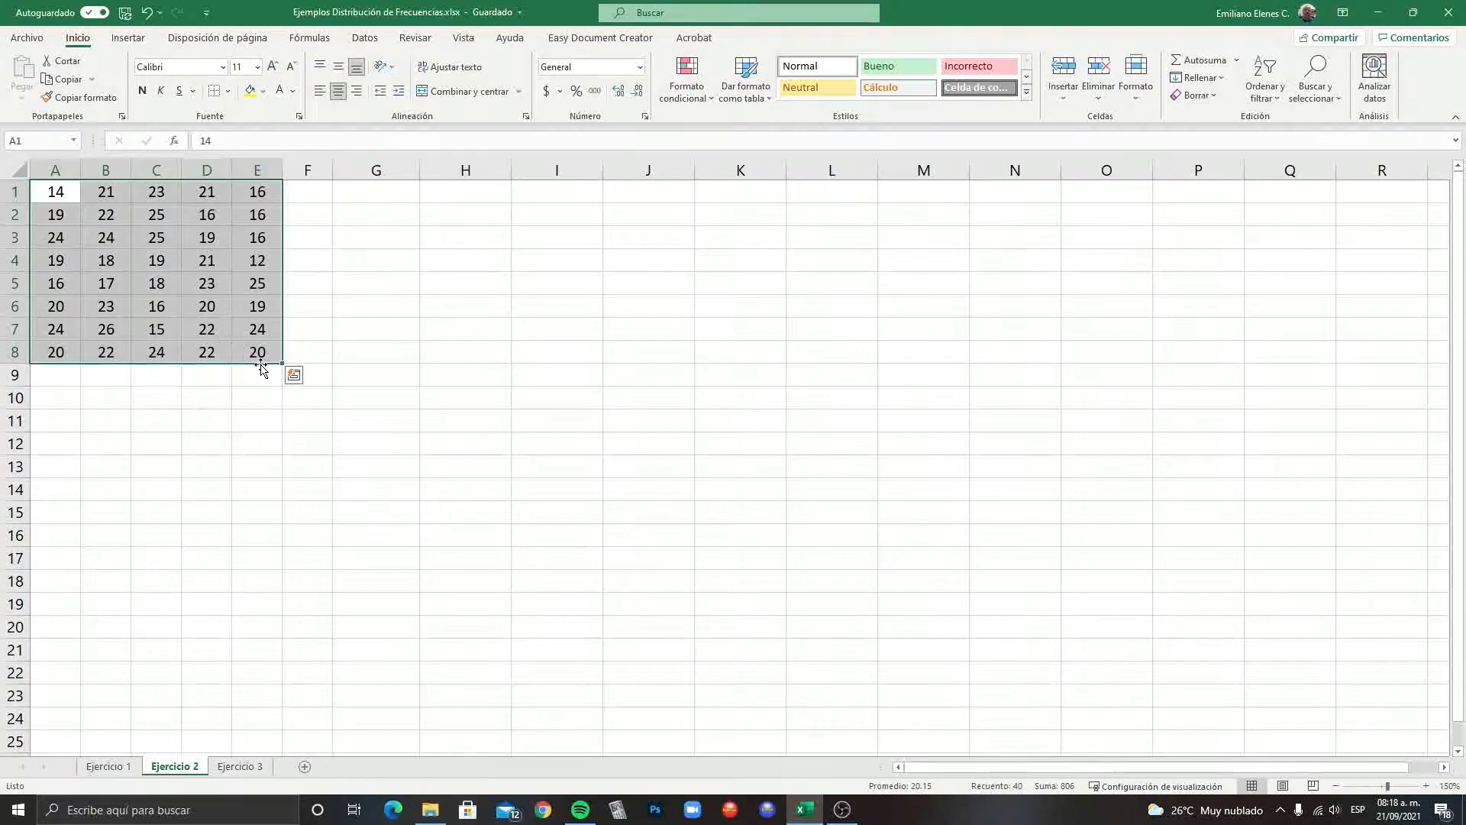
pyautogui.click(32, 139)
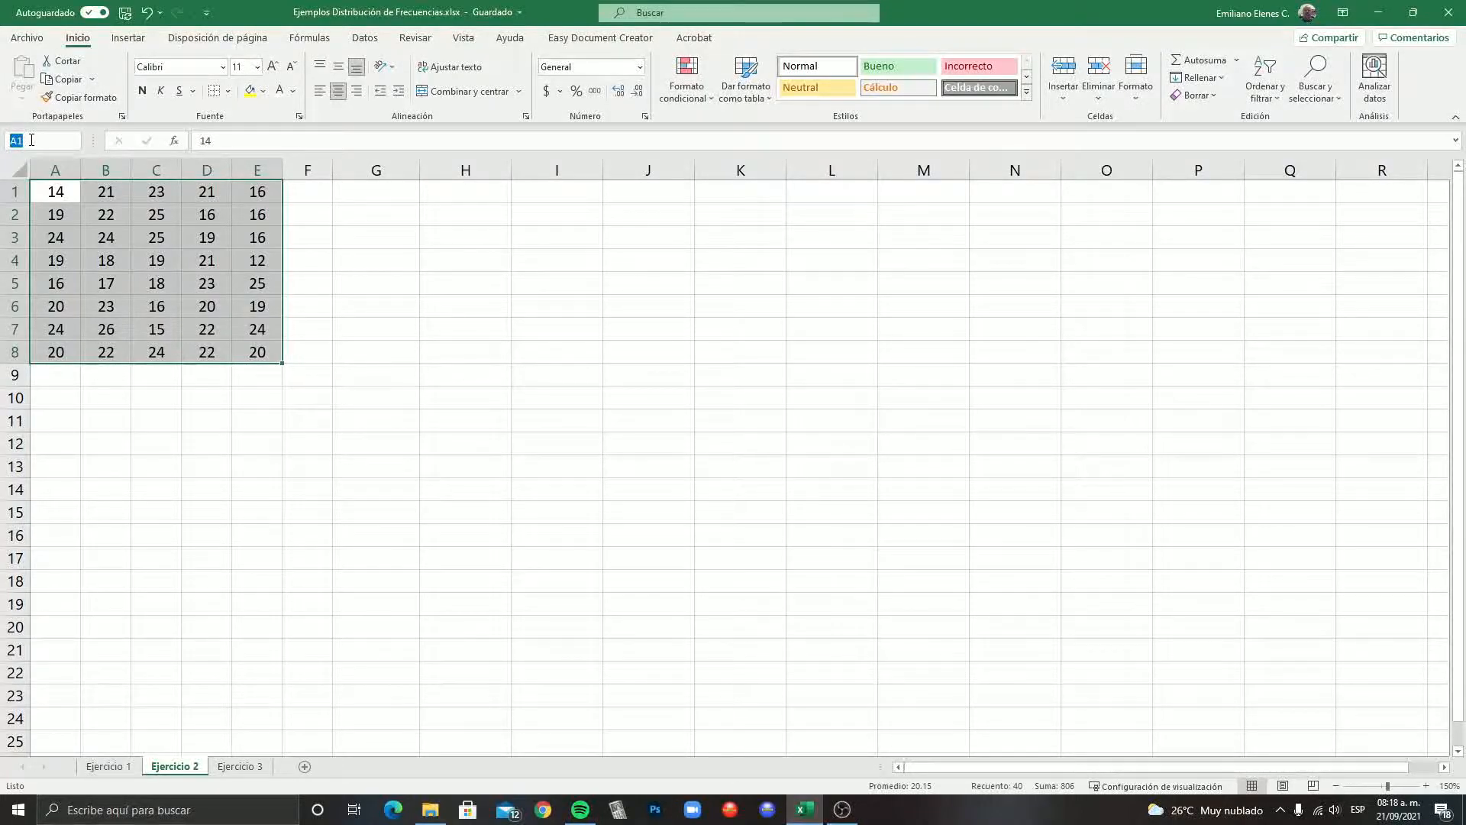
pyautogui.write('Datos')
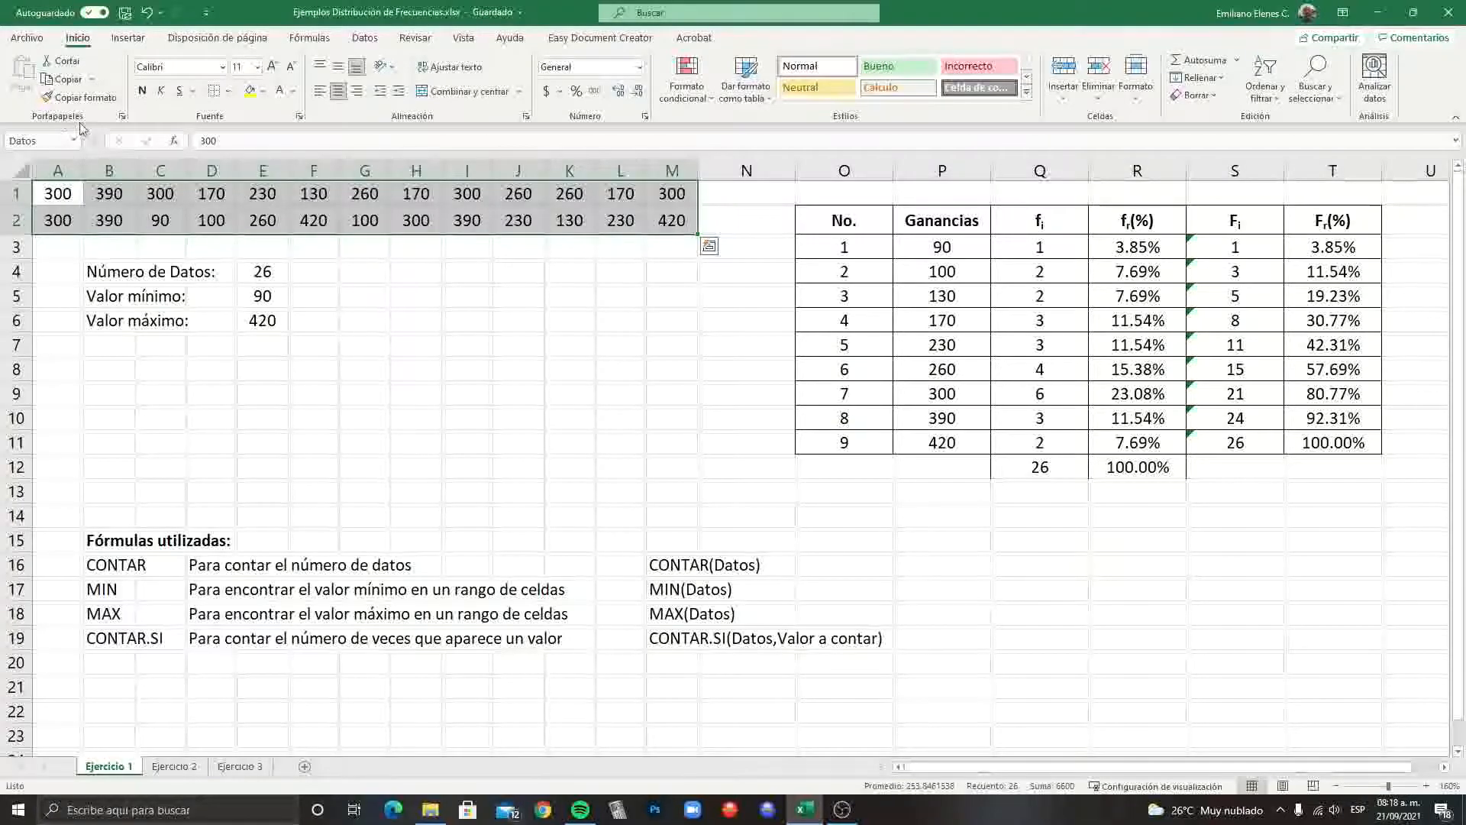
pyautogui.click(171, 767)
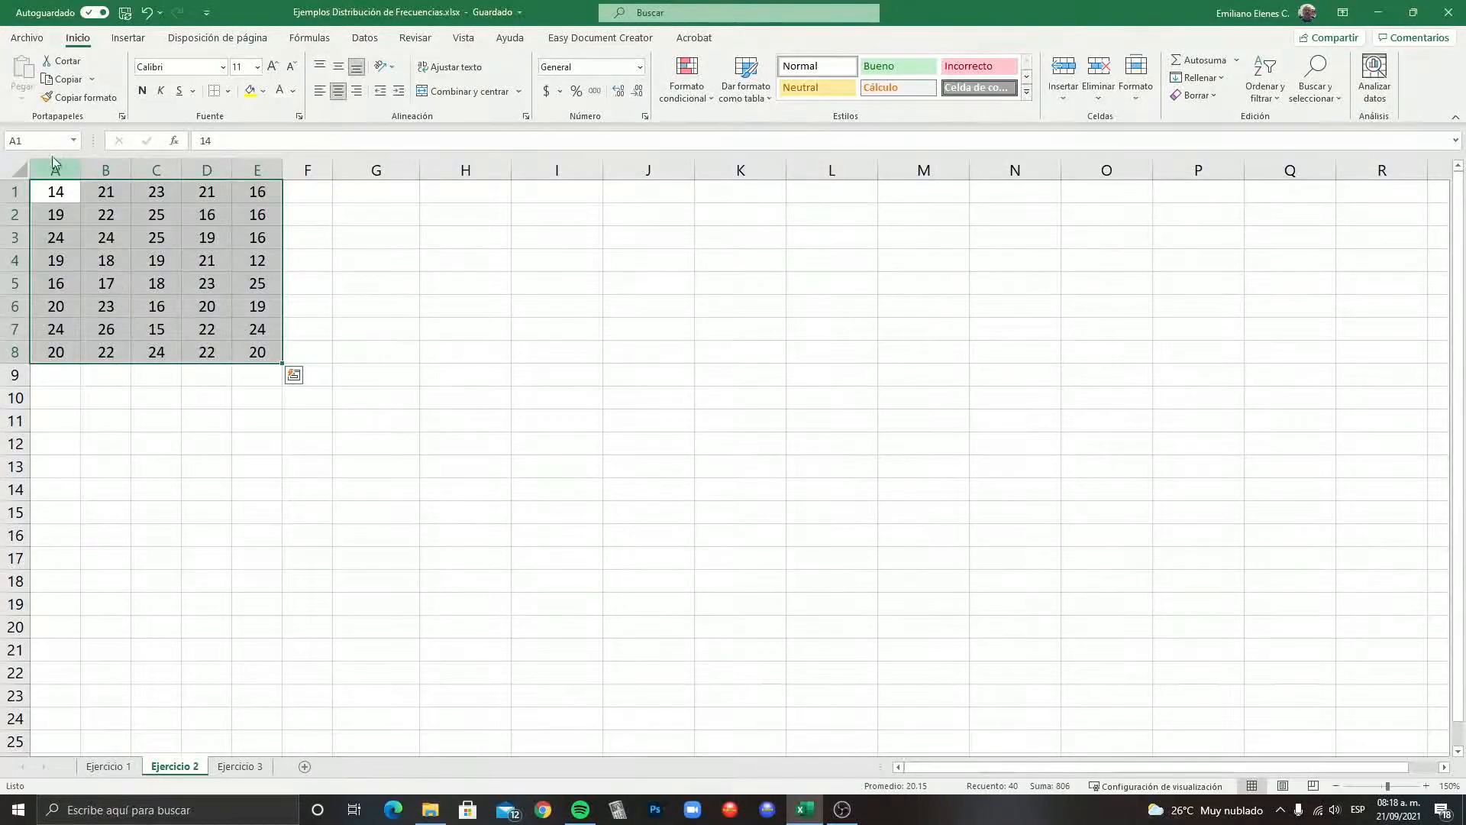
# Step: Define the name "Datos2" for the data range A1:E8 on the Ejercicio 2 sheet
pyautogui.click(21, 140)
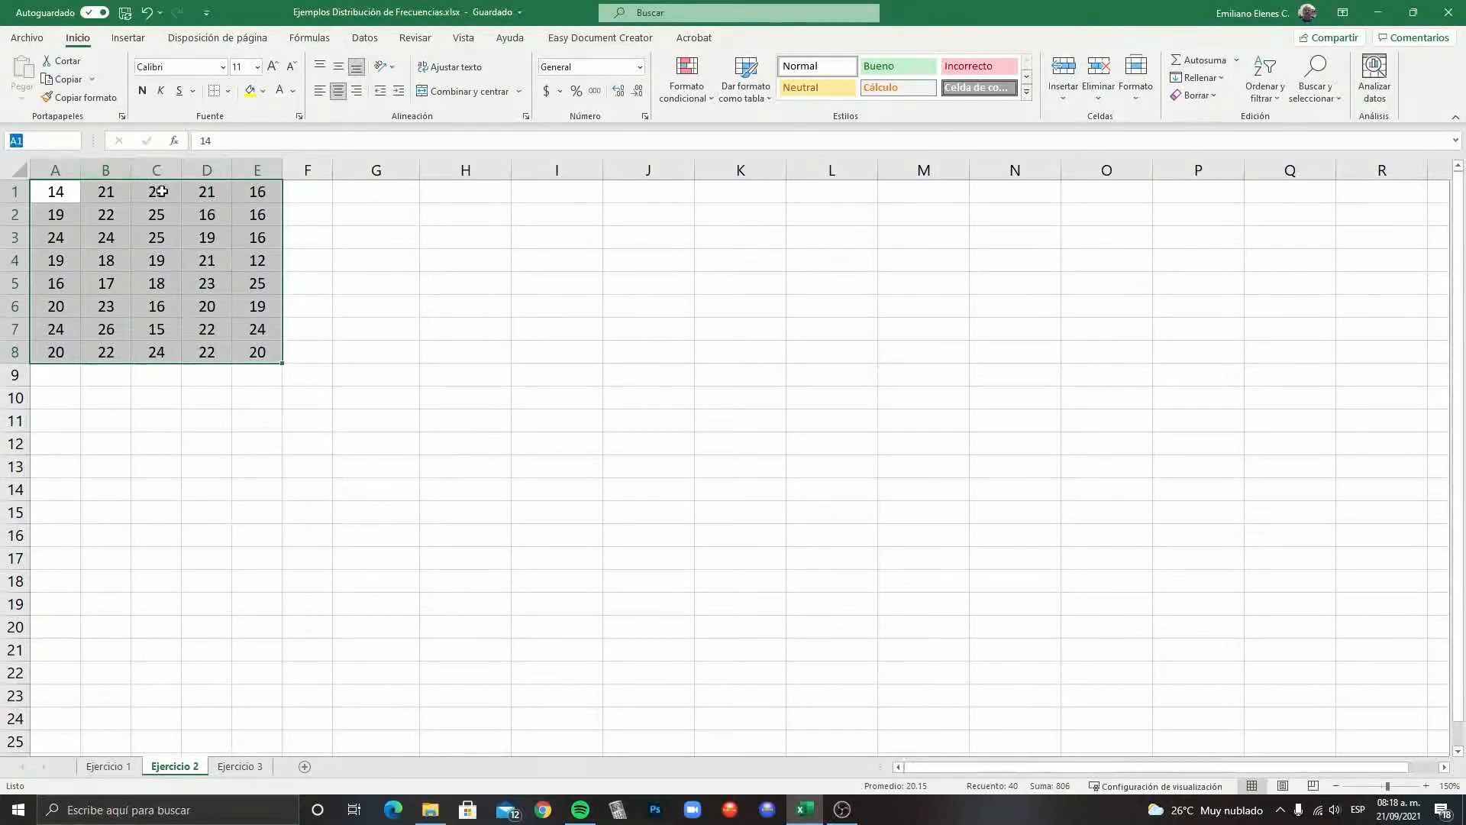
pyautogui.write('Dat')
pyautogui.press('Return')
# Step: Define the name "Datos3" for the data range A1:E14 on the Ejercicio 3 sheet
pyautogui.click(109, 768)
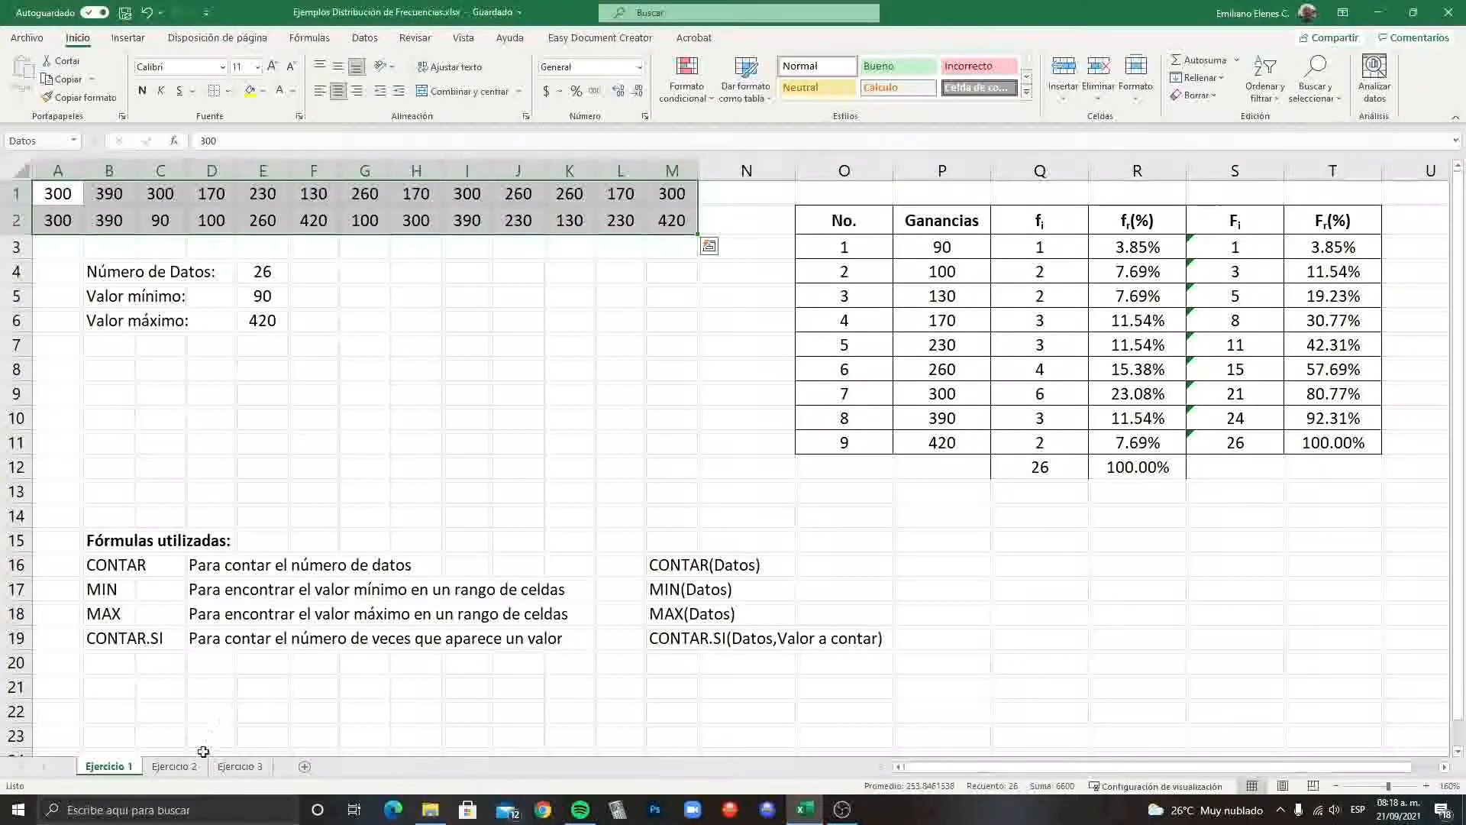
pyautogui.click(174, 766)
pyautogui.click(240, 766)
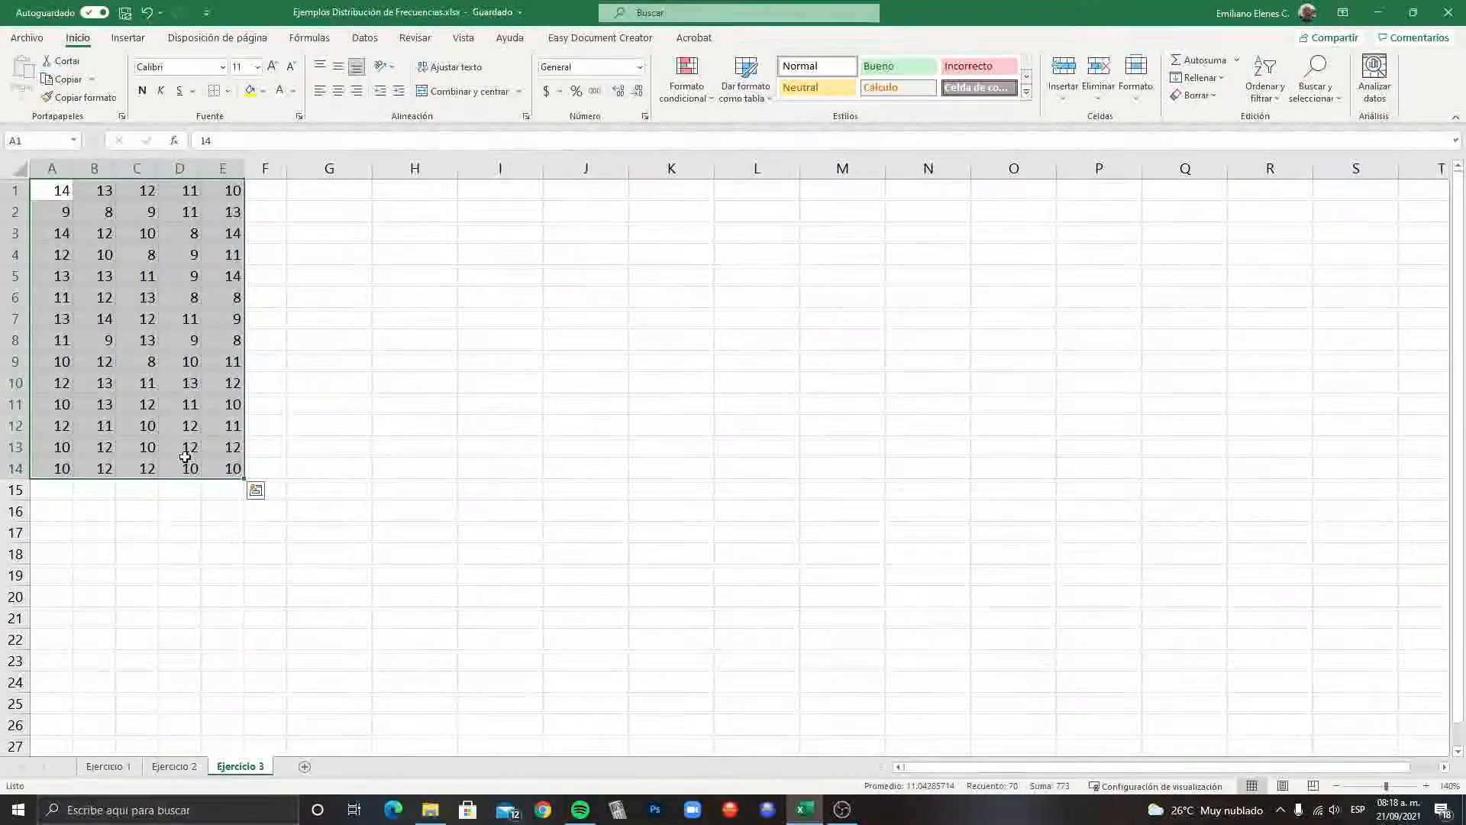
pyautogui.click(56, 139)
pyautogui.write('Datos3')
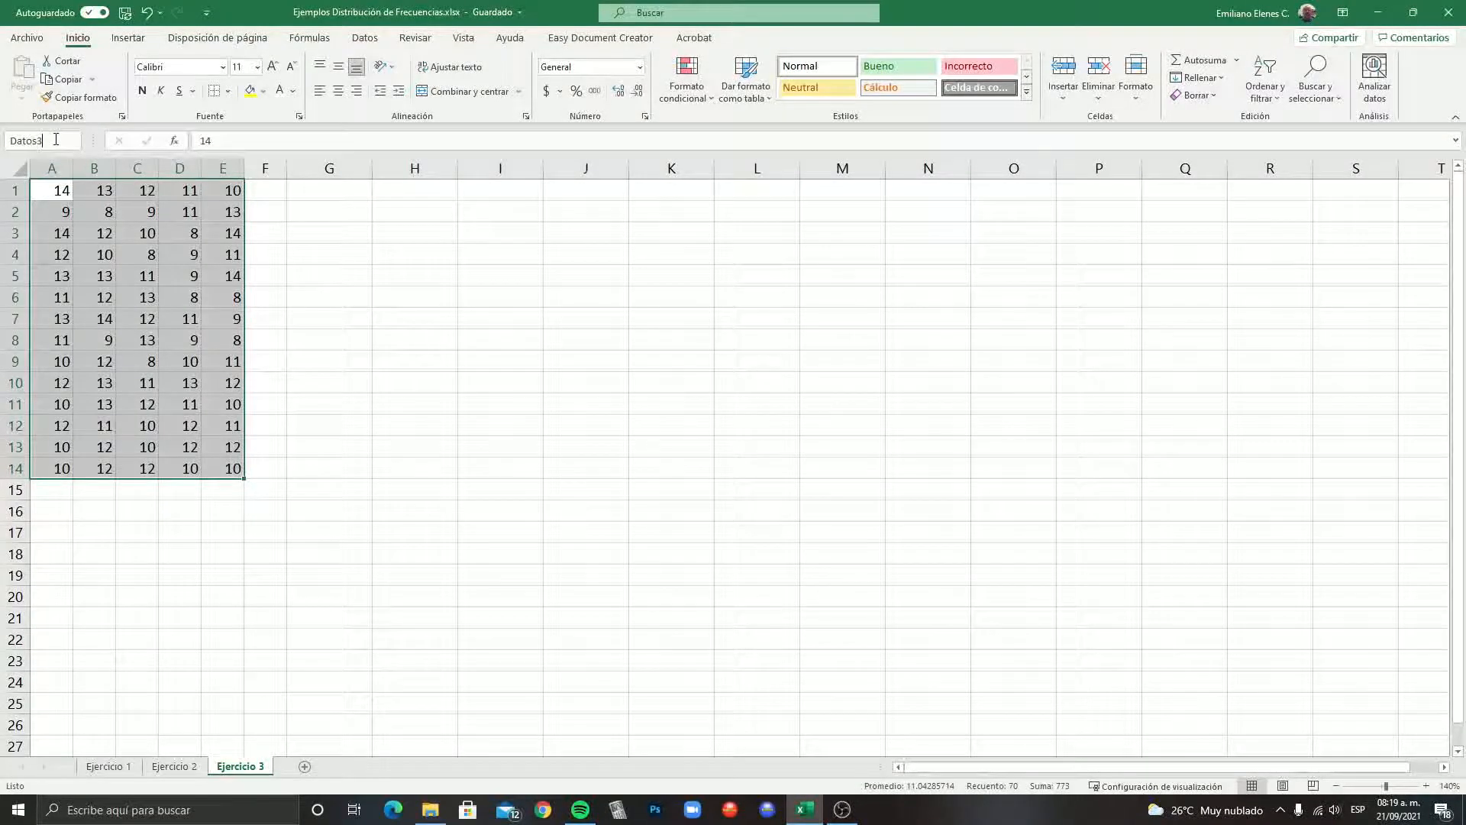
pyautogui.press('Return')
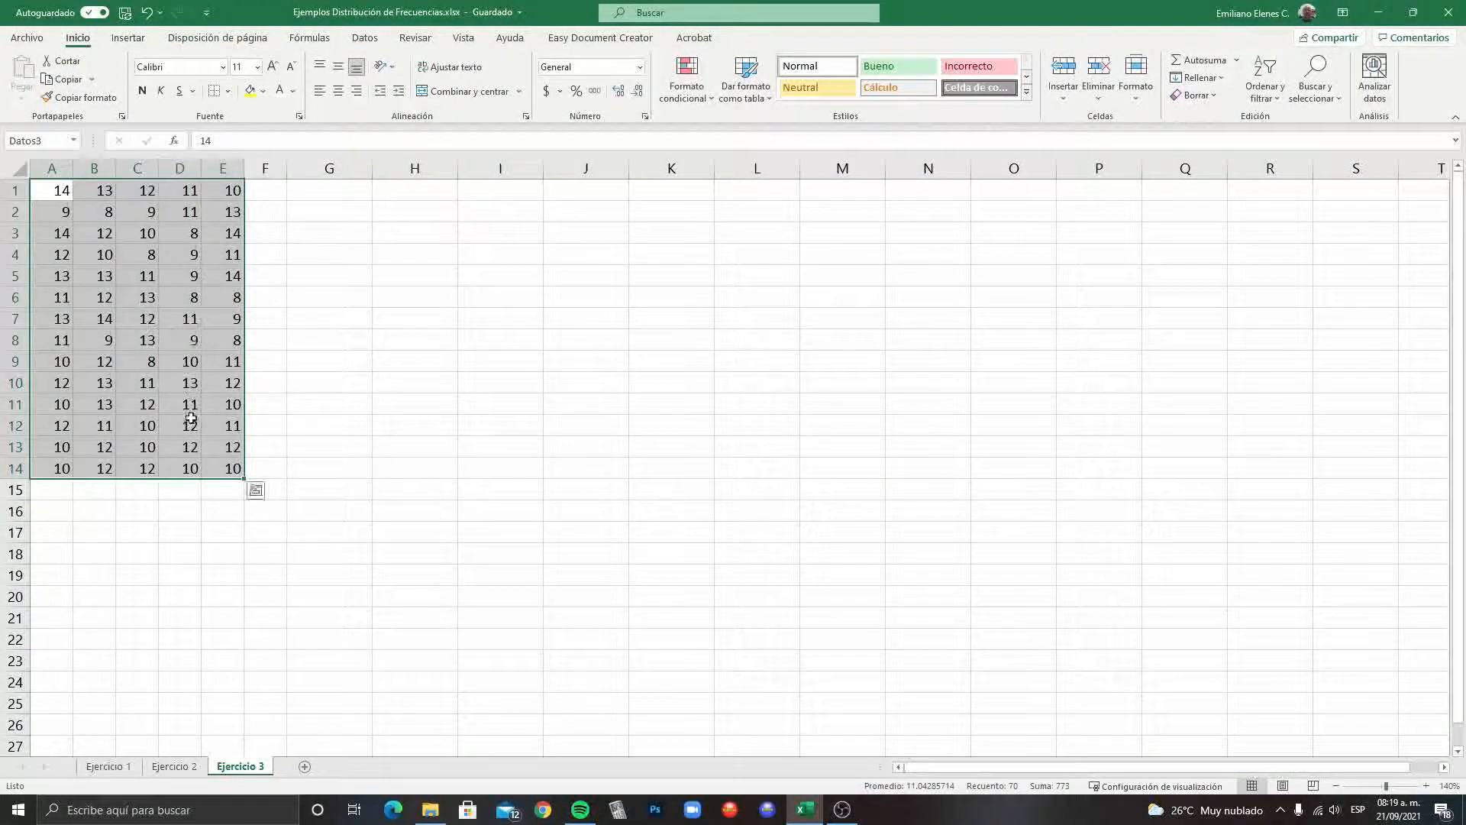
# Step: From the Ejercicio 2 sheet, delete the defined name "Datos" in the Name Manager
pyautogui.click(180, 767)
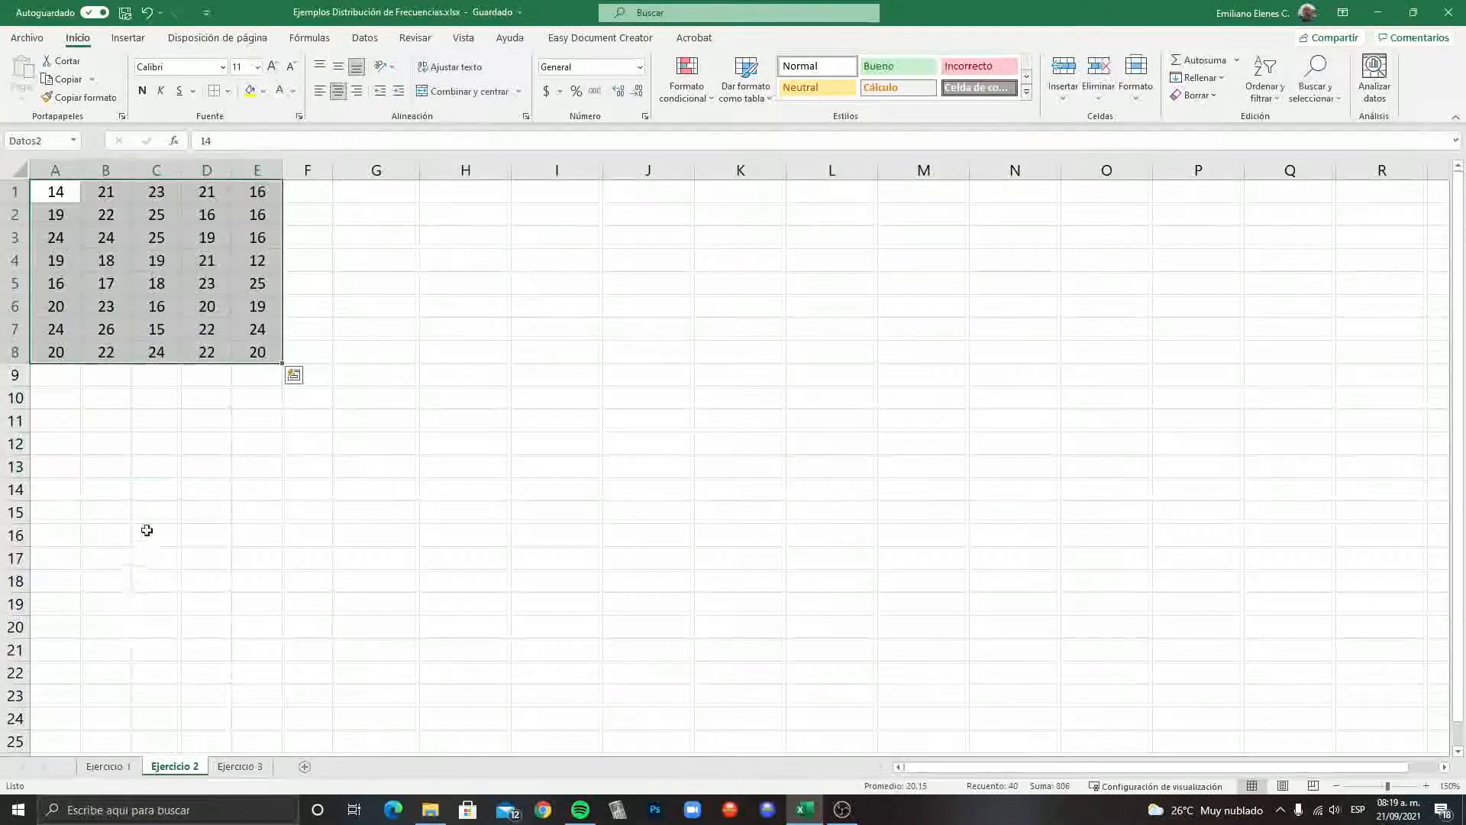
pyautogui.click(332, 394)
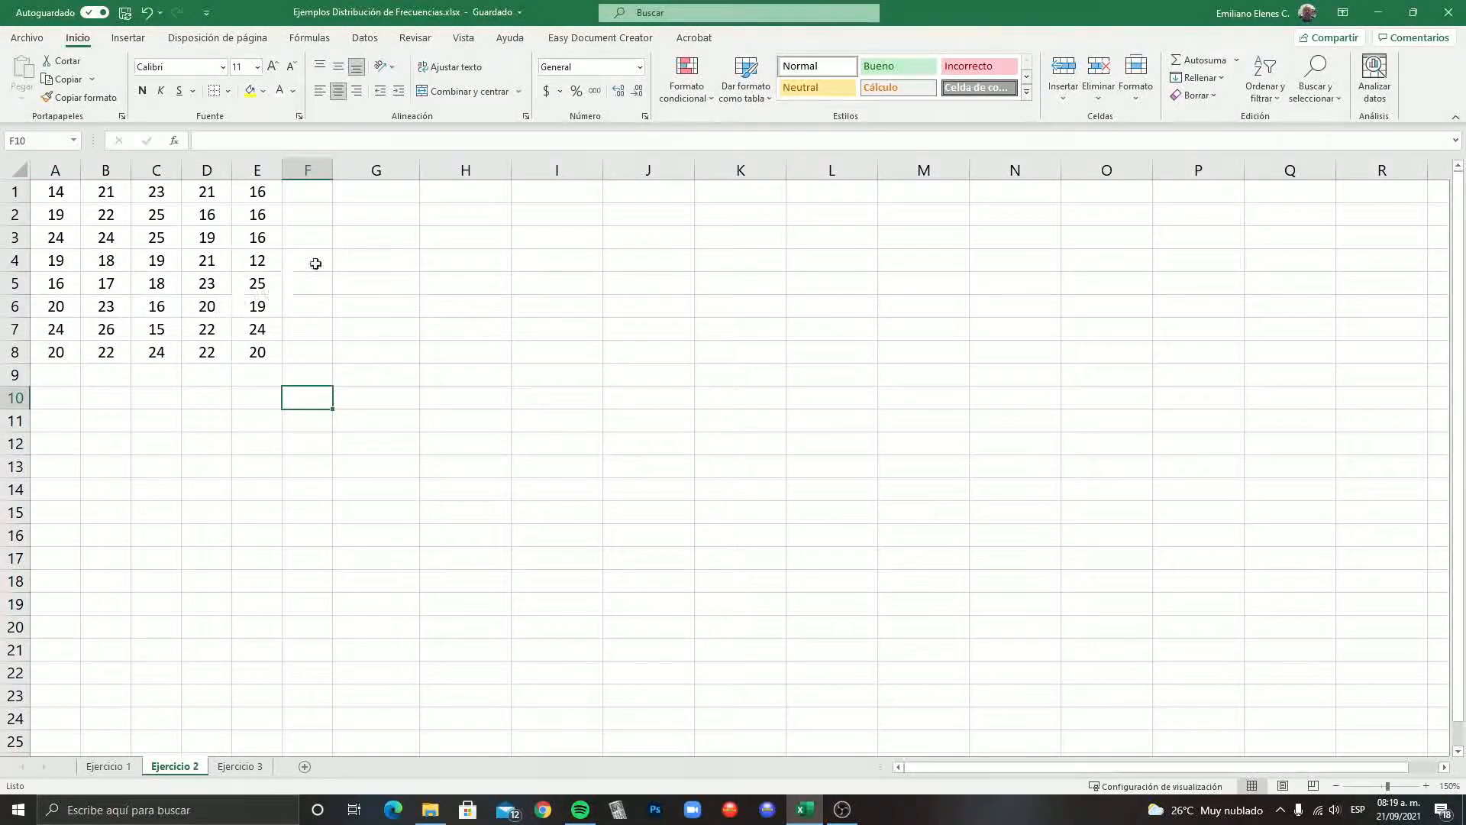
pyautogui.click(321, 42)
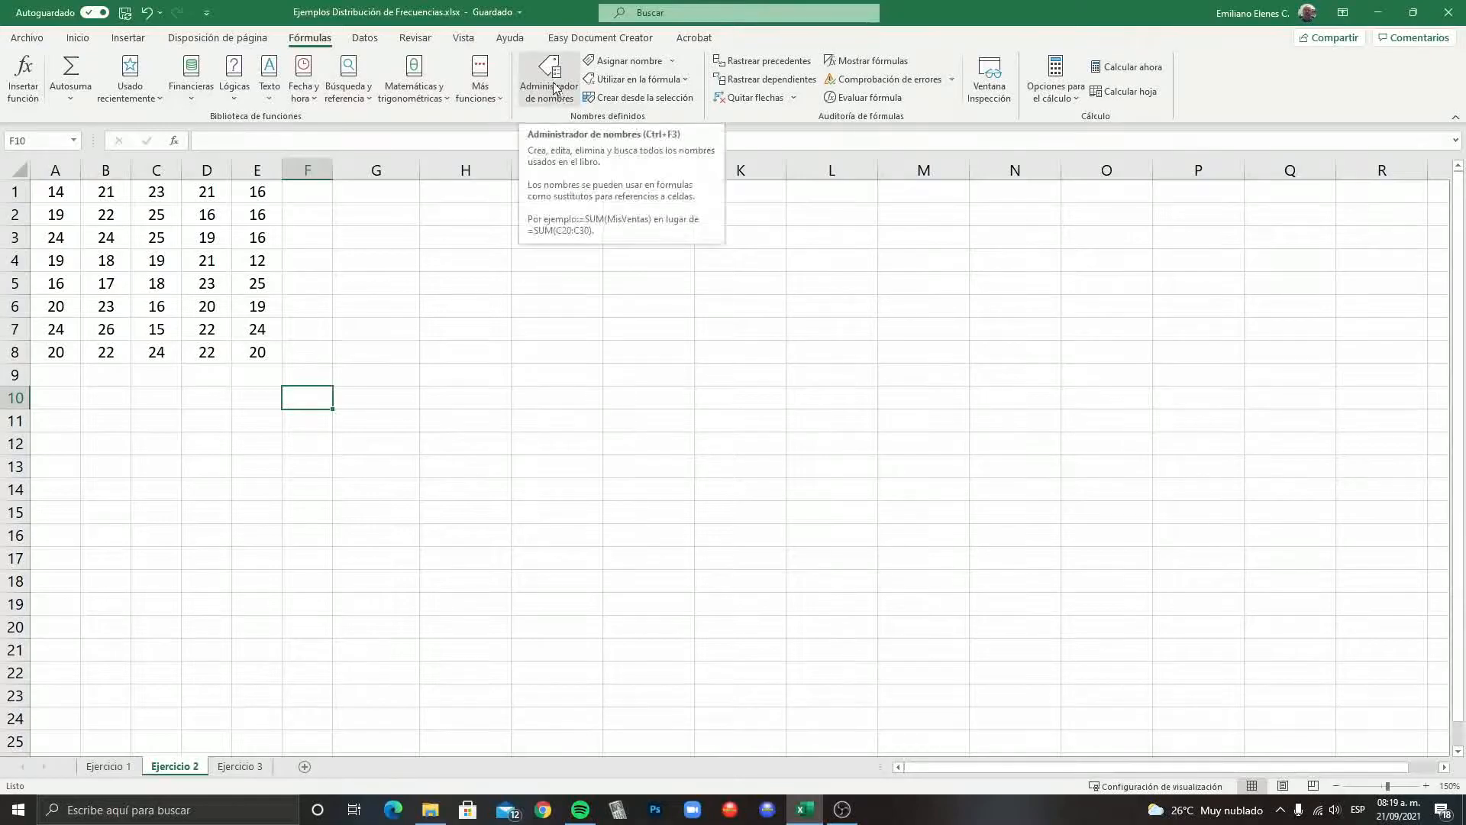
pyautogui.click(555, 89)
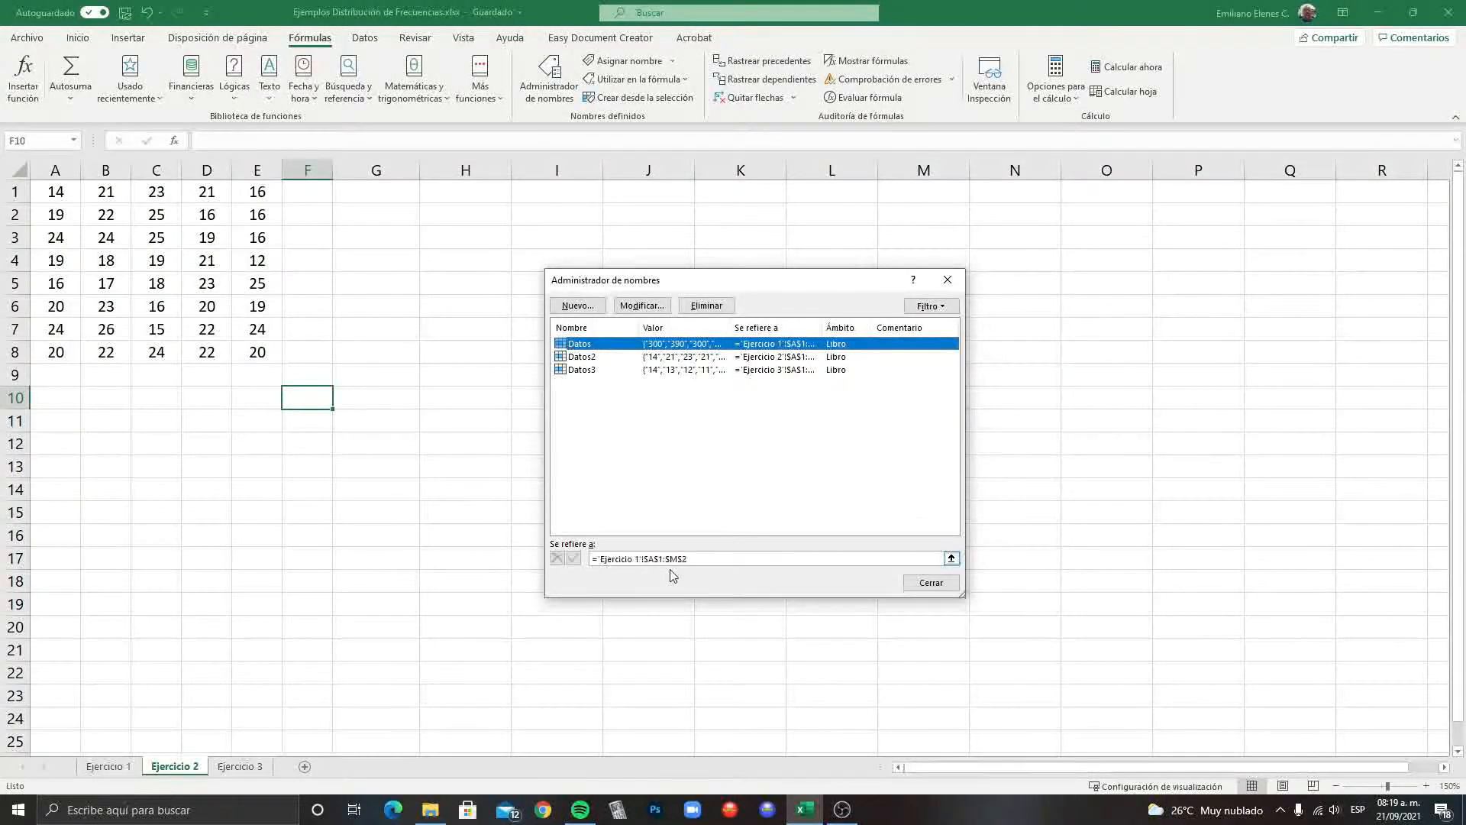
pyautogui.click(708, 308)
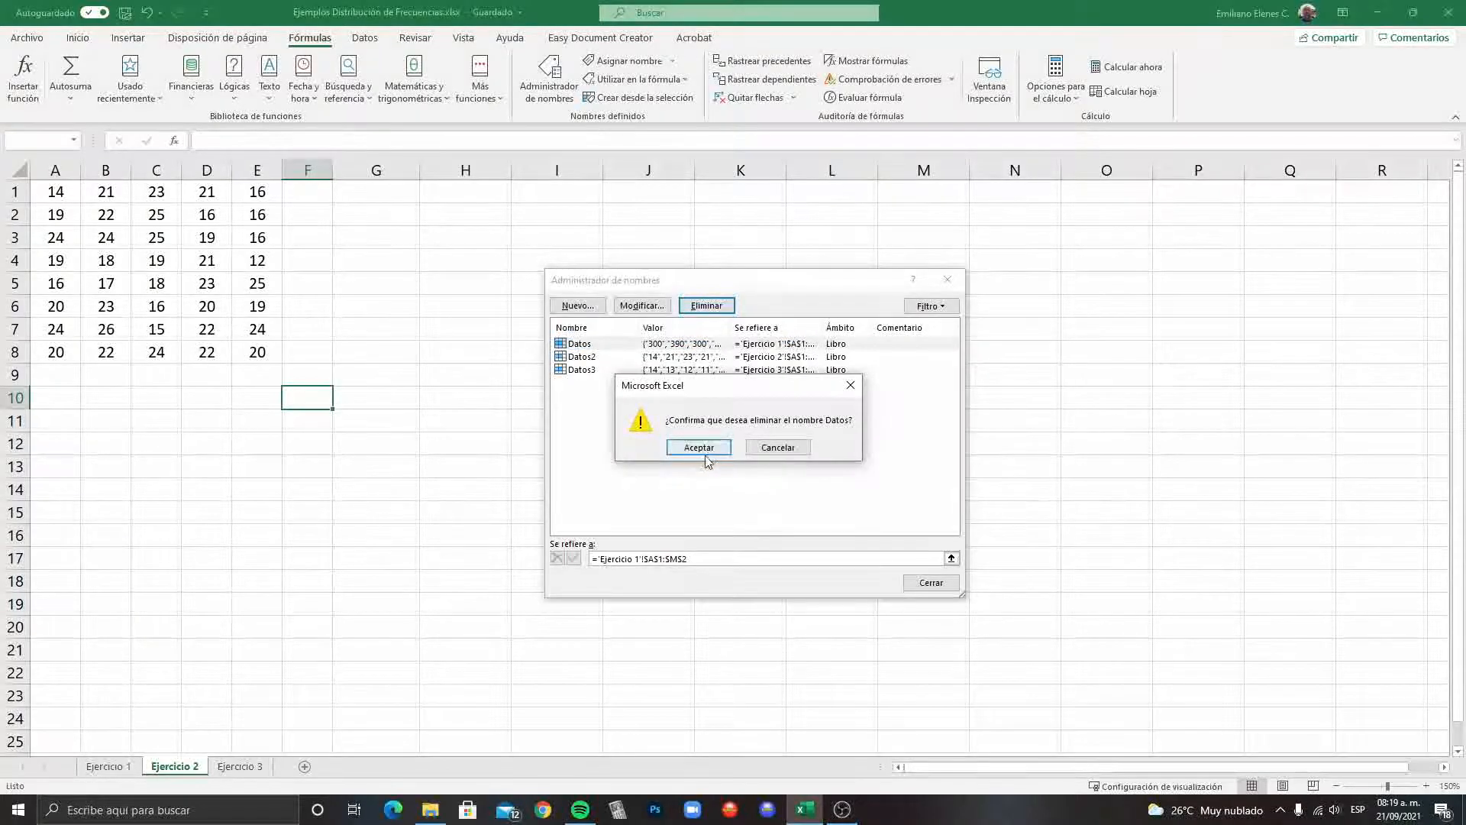
pyautogui.click(697, 449)
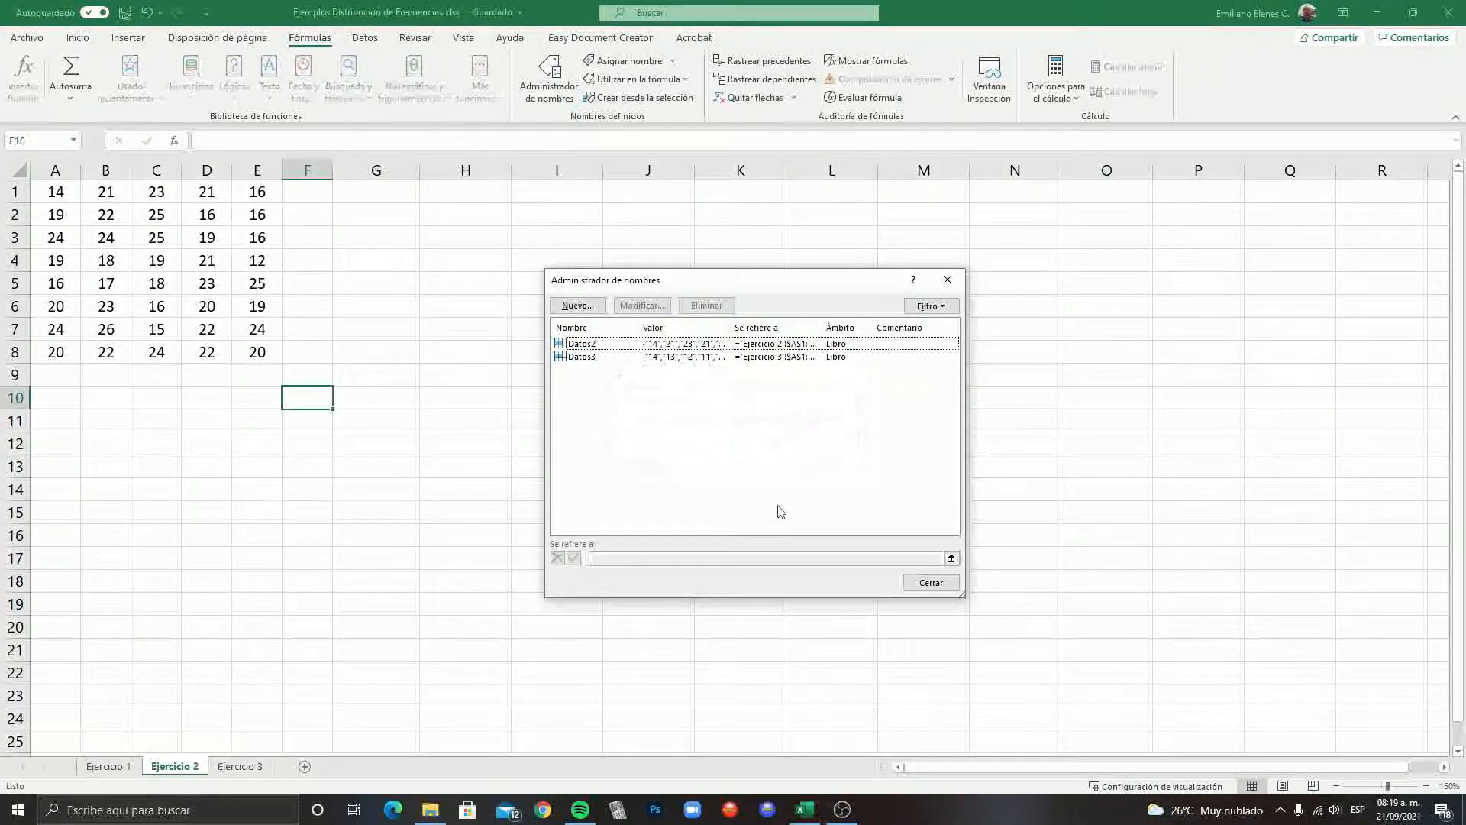
pyautogui.click(931, 584)
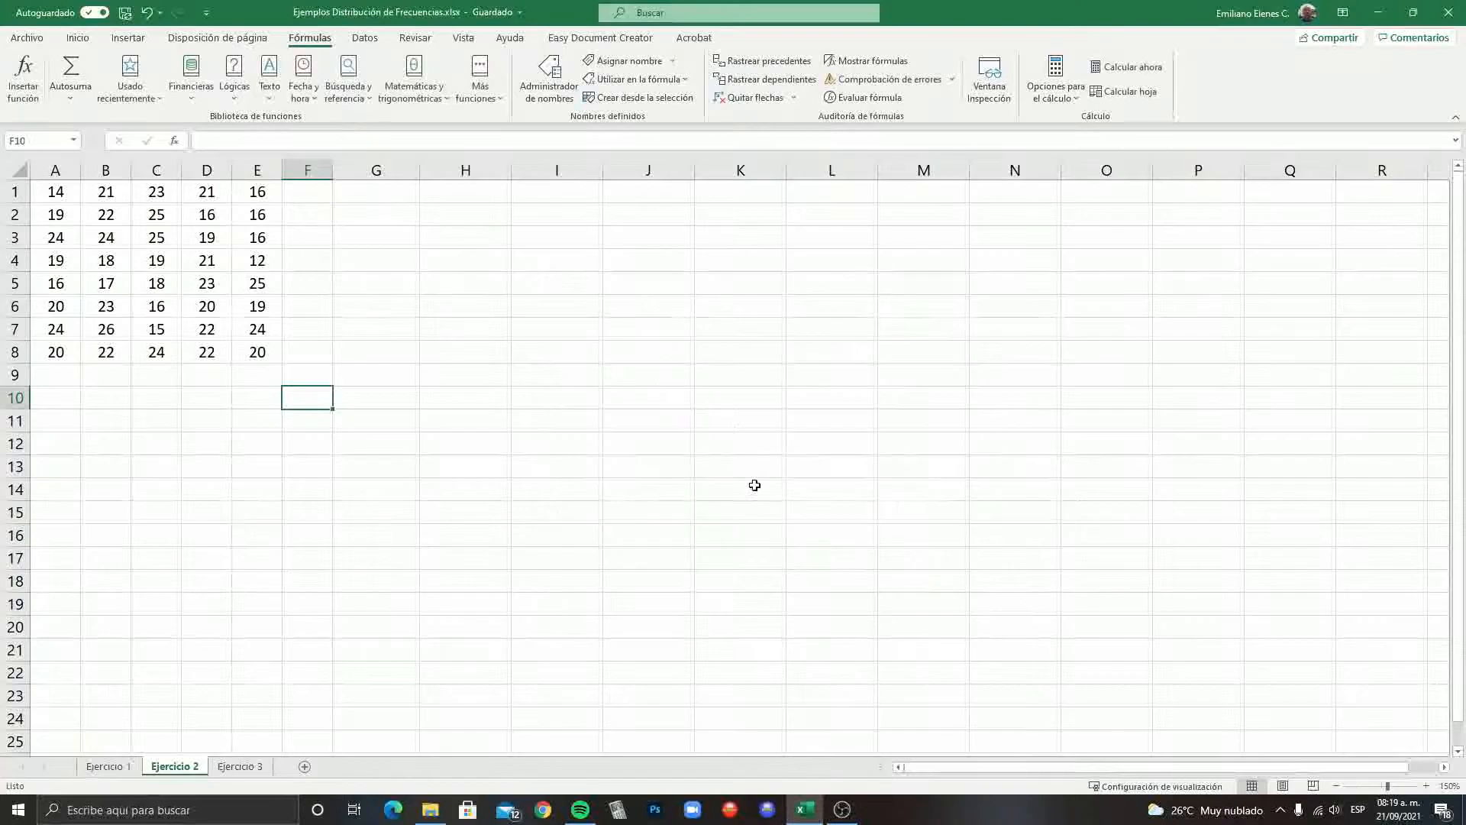
# Step: Examine the data range on the Ejercicio 1 sheet and the formulas for data count, minimum, maximum and first frequency
pyautogui.click(105, 767)
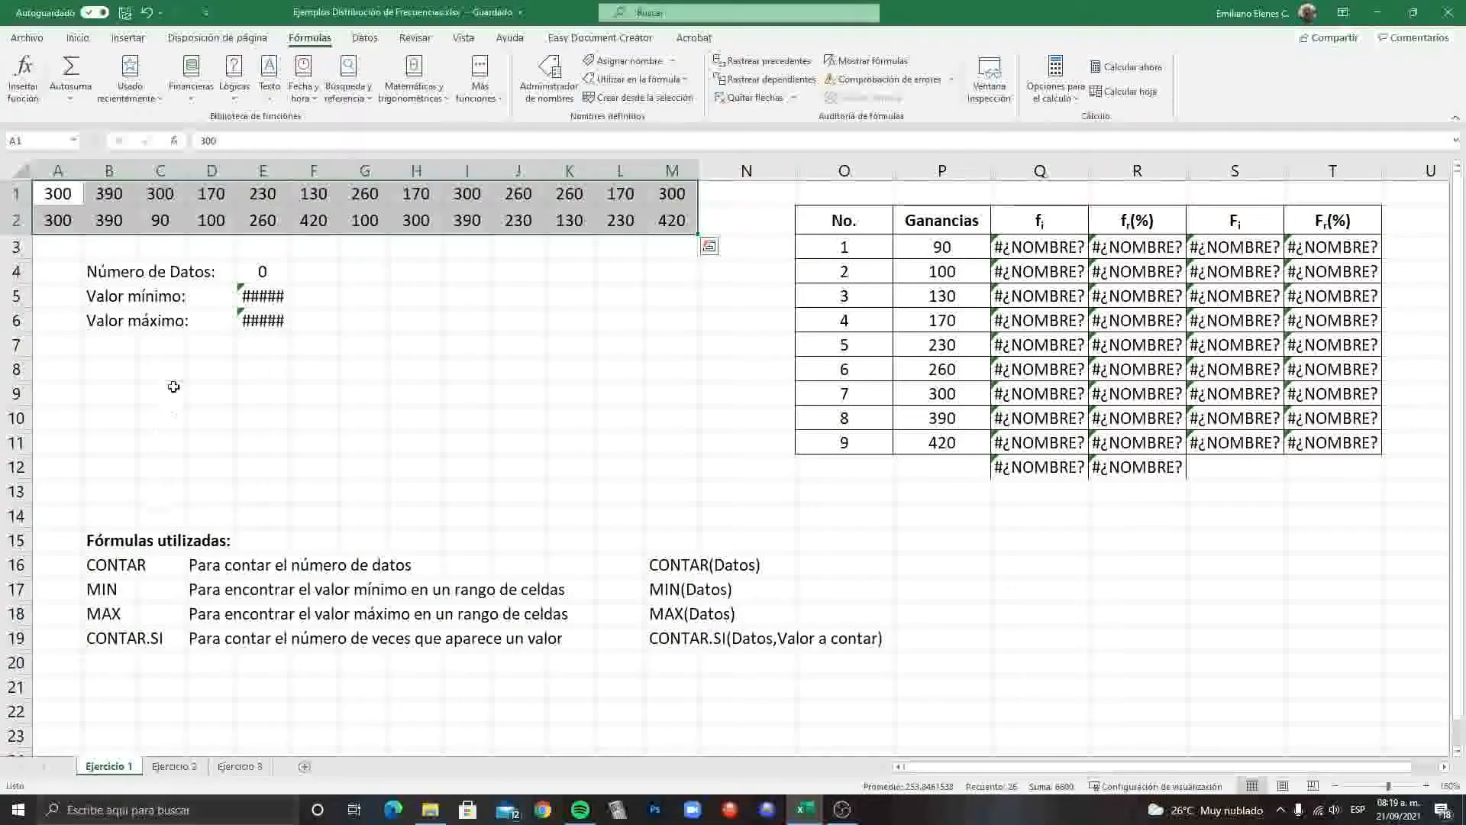
pyautogui.moveTo(58, 193); pyautogui.dragTo(698, 216)
pyautogui.moveTo(45, 193); pyautogui.dragTo(664, 223)
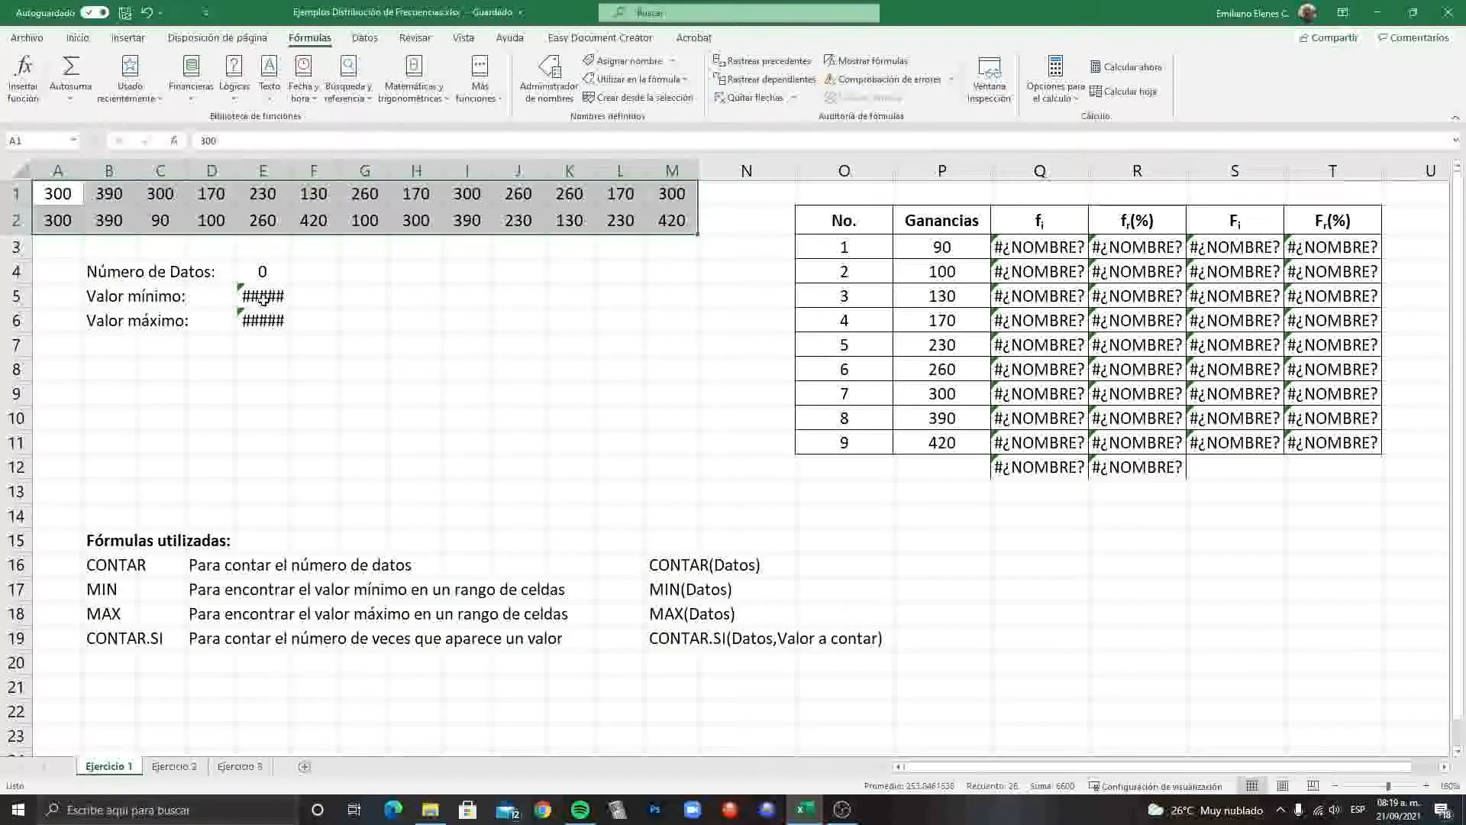
pyautogui.click(262, 274)
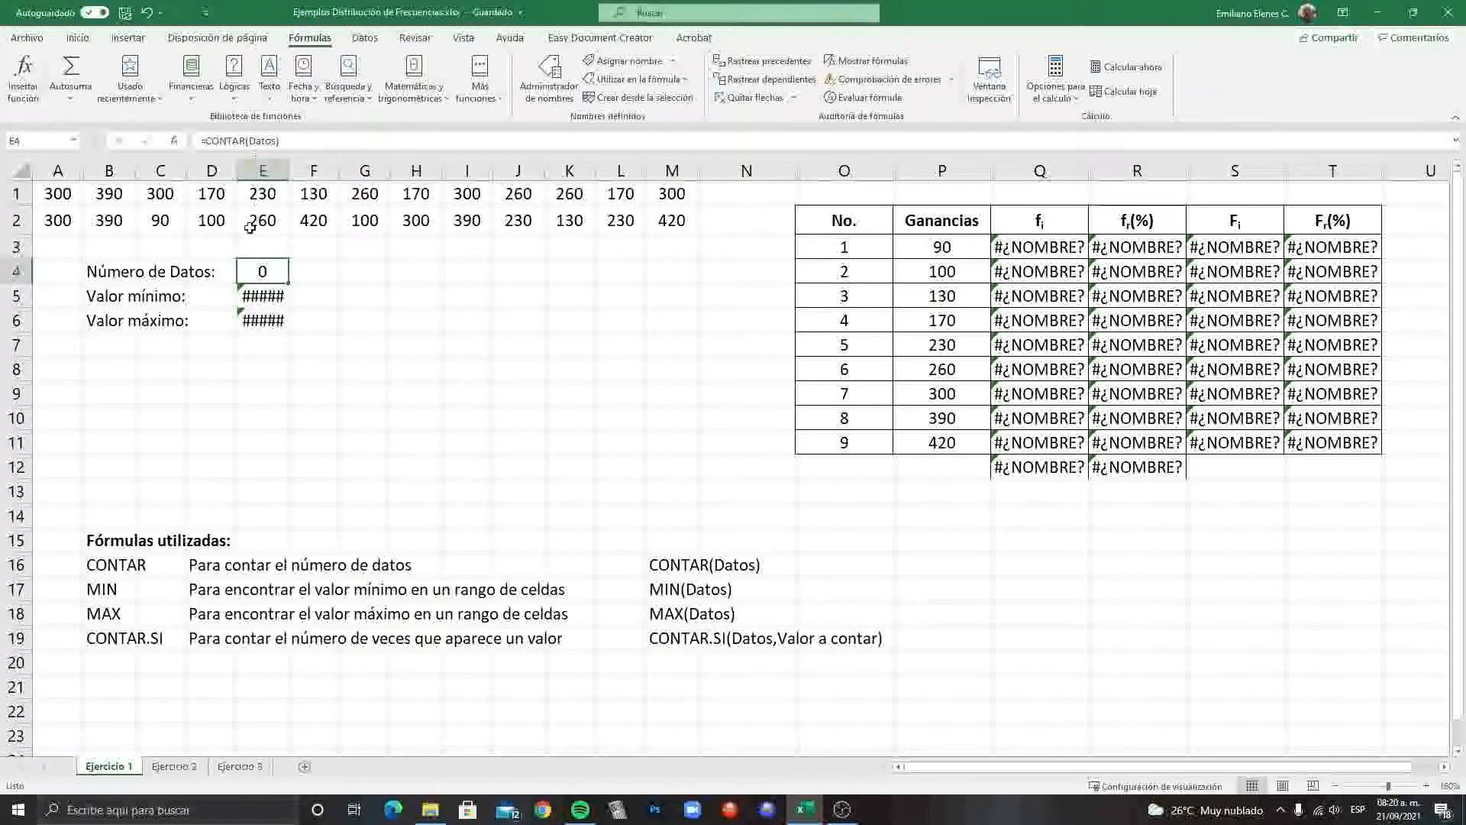
pyautogui.click(262, 296)
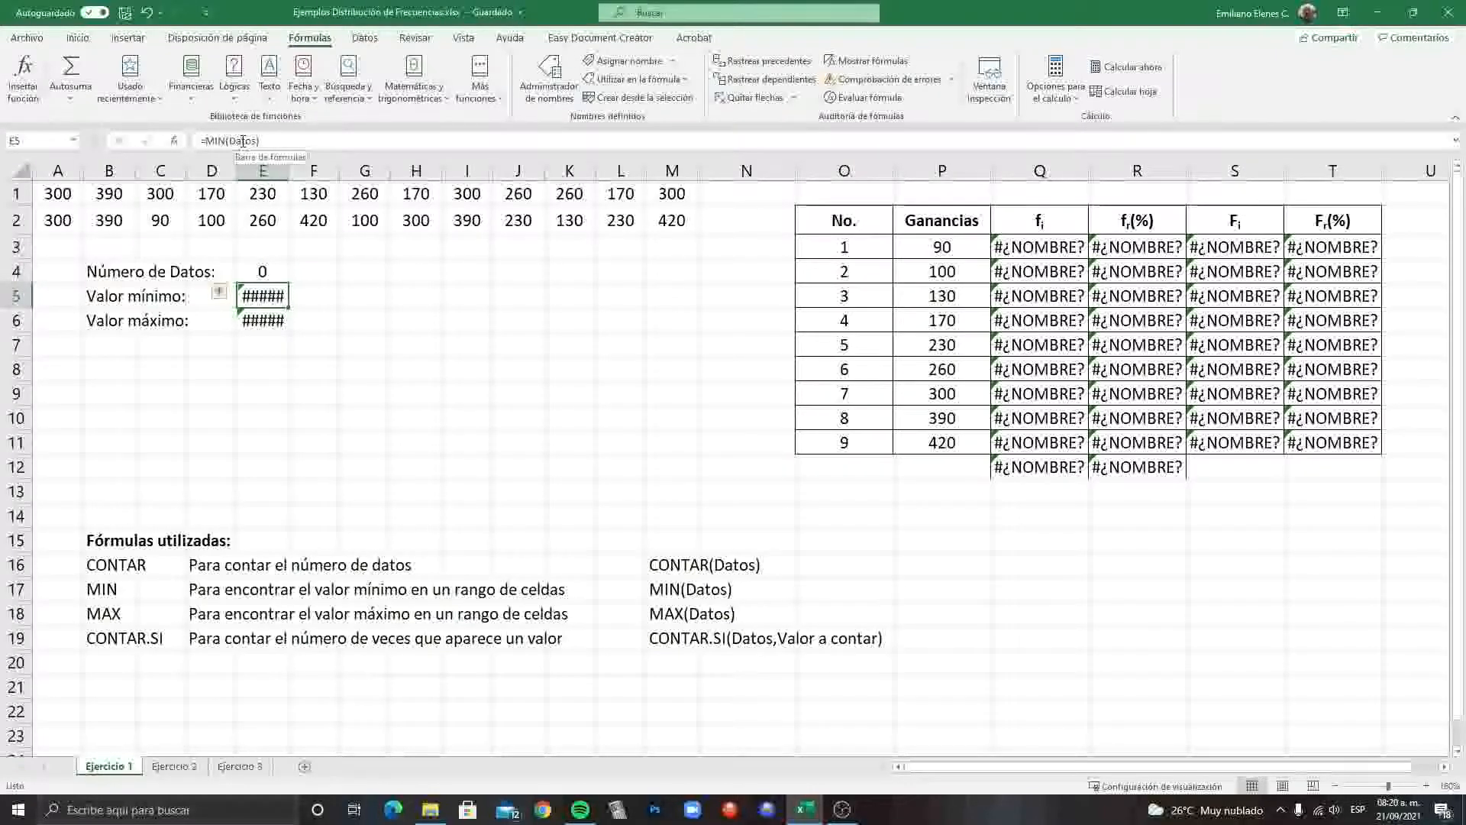
pyautogui.click(269, 321)
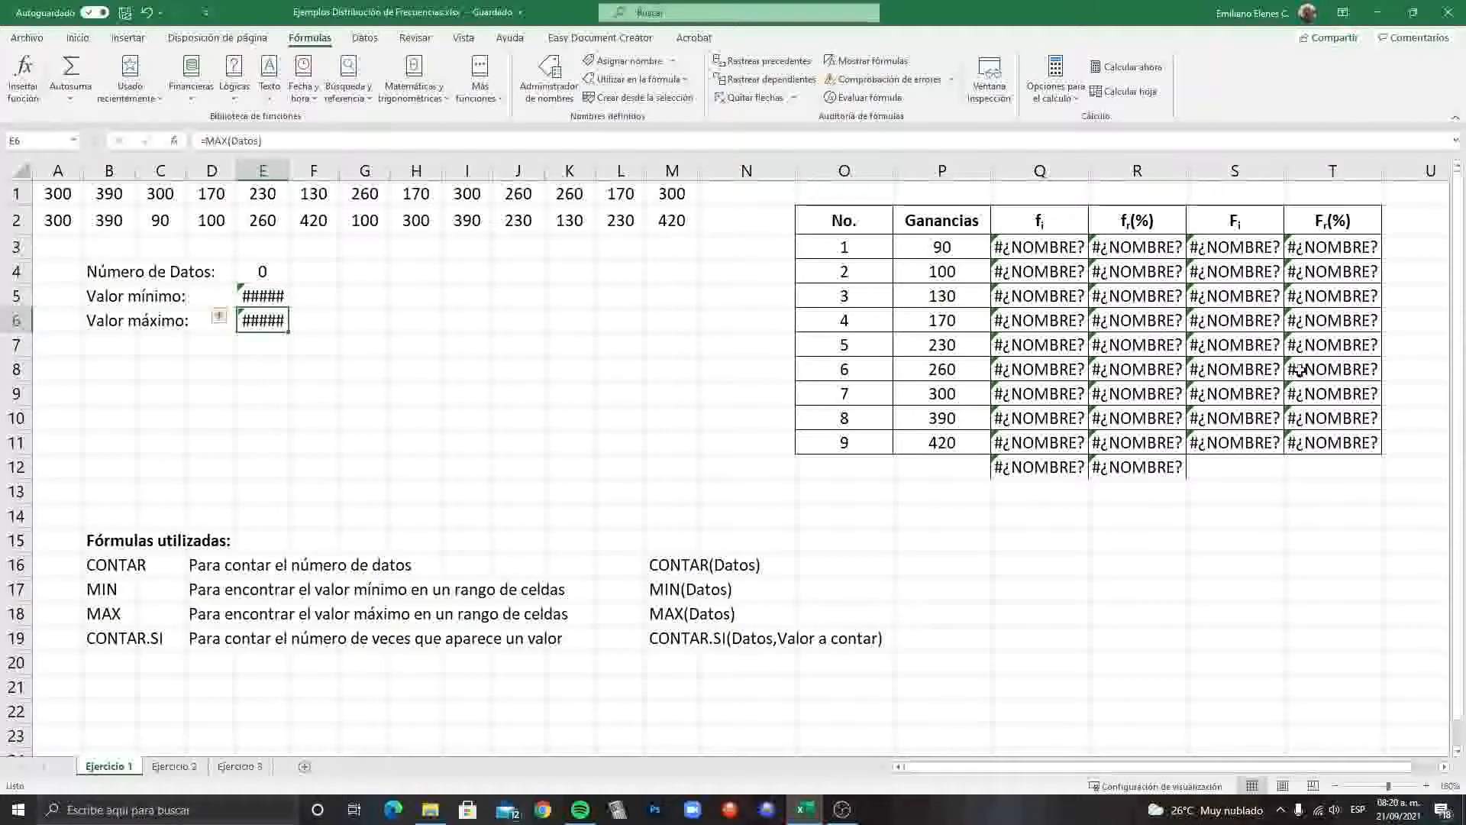
pyautogui.click(1068, 245)
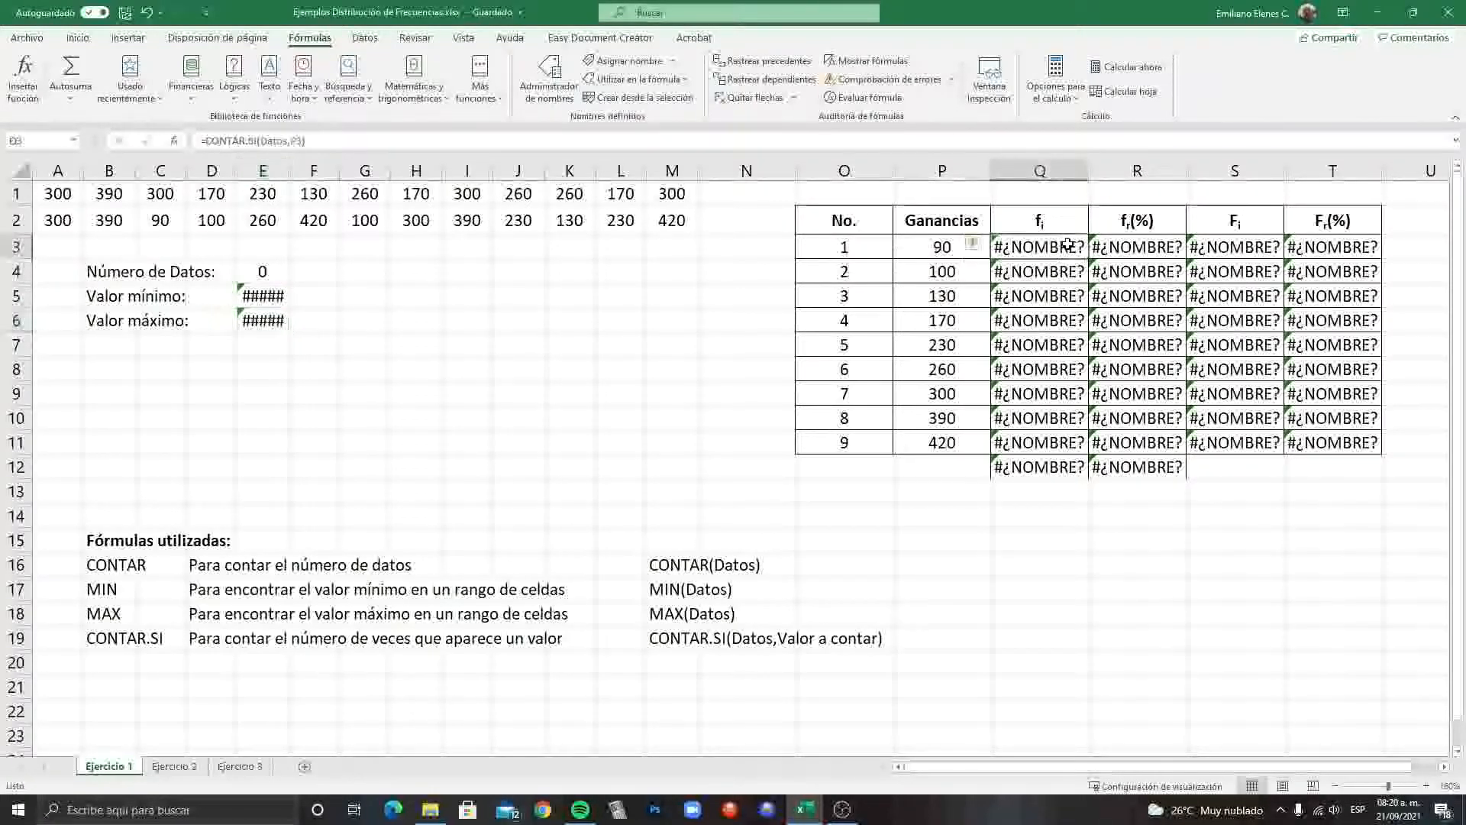
pyautogui.click(260, 322)
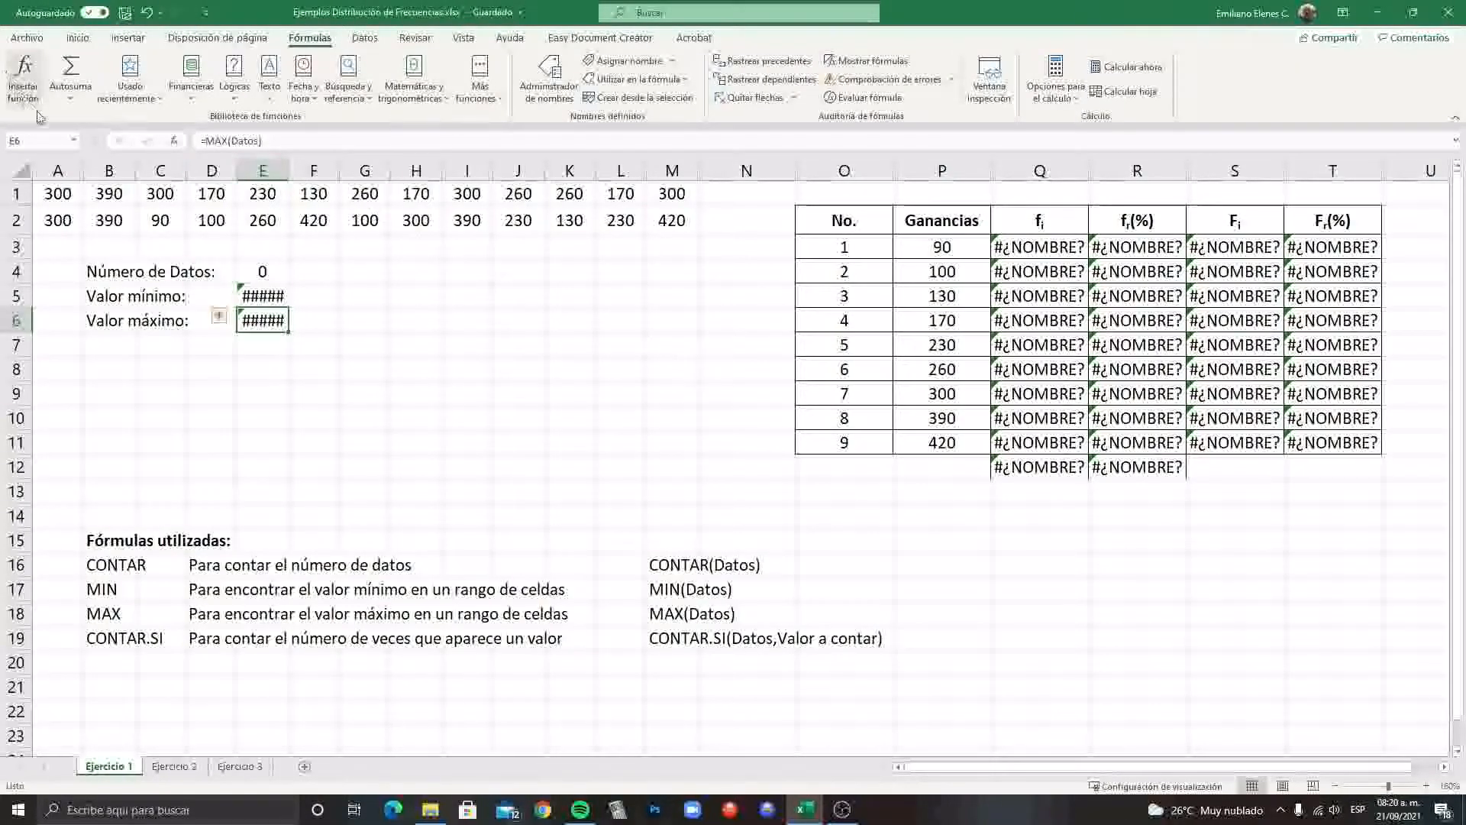
# Step: Define the name "Datos" for the data range A1:M2 on the Ejercicio 1 sheet
pyautogui.moveTo(58, 187); pyautogui.dragTo(695, 233)
pyautogui.click(32, 135)
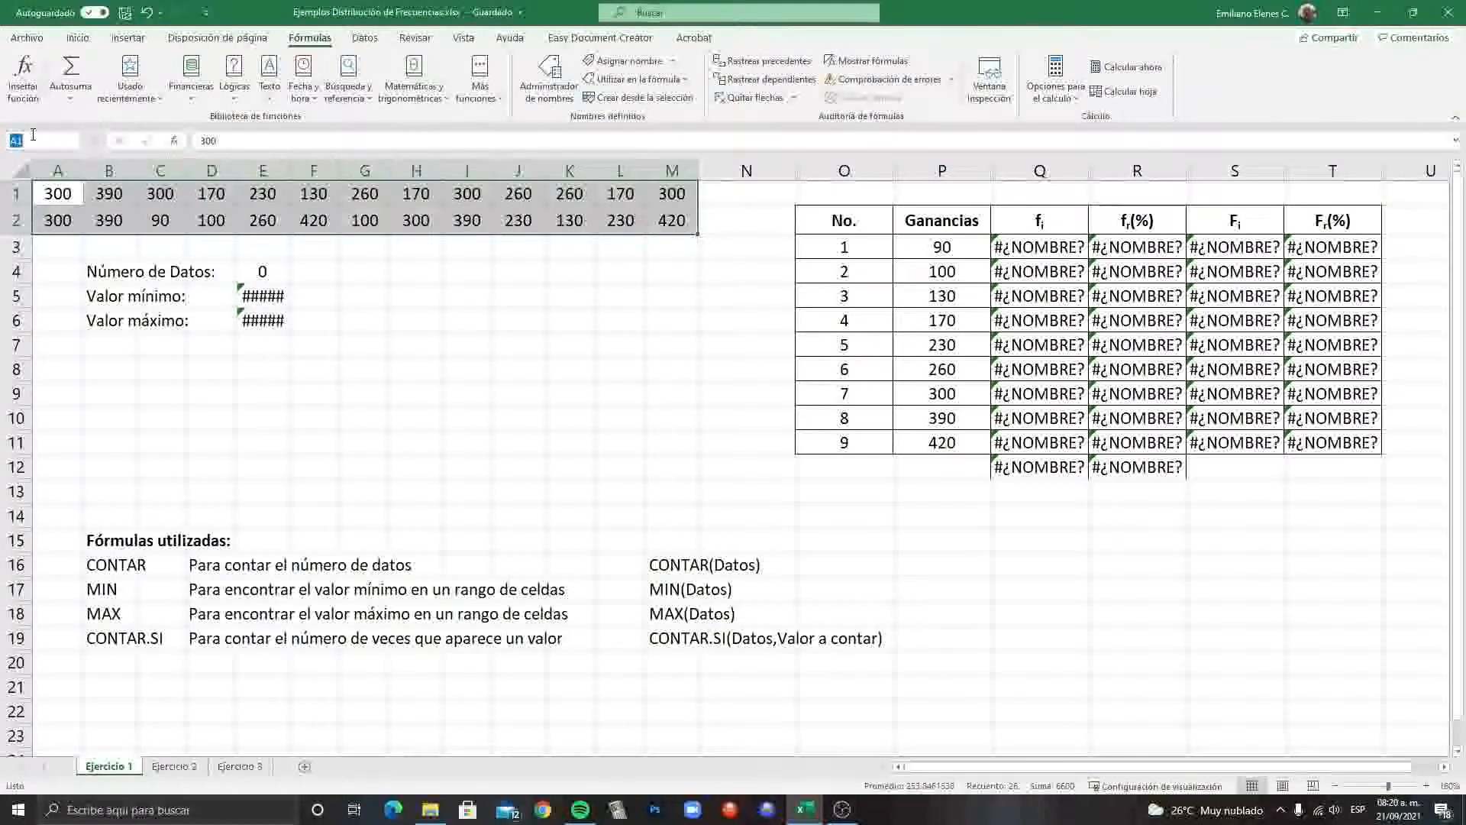
pyautogui.write('Datos')
pyautogui.press('Return')
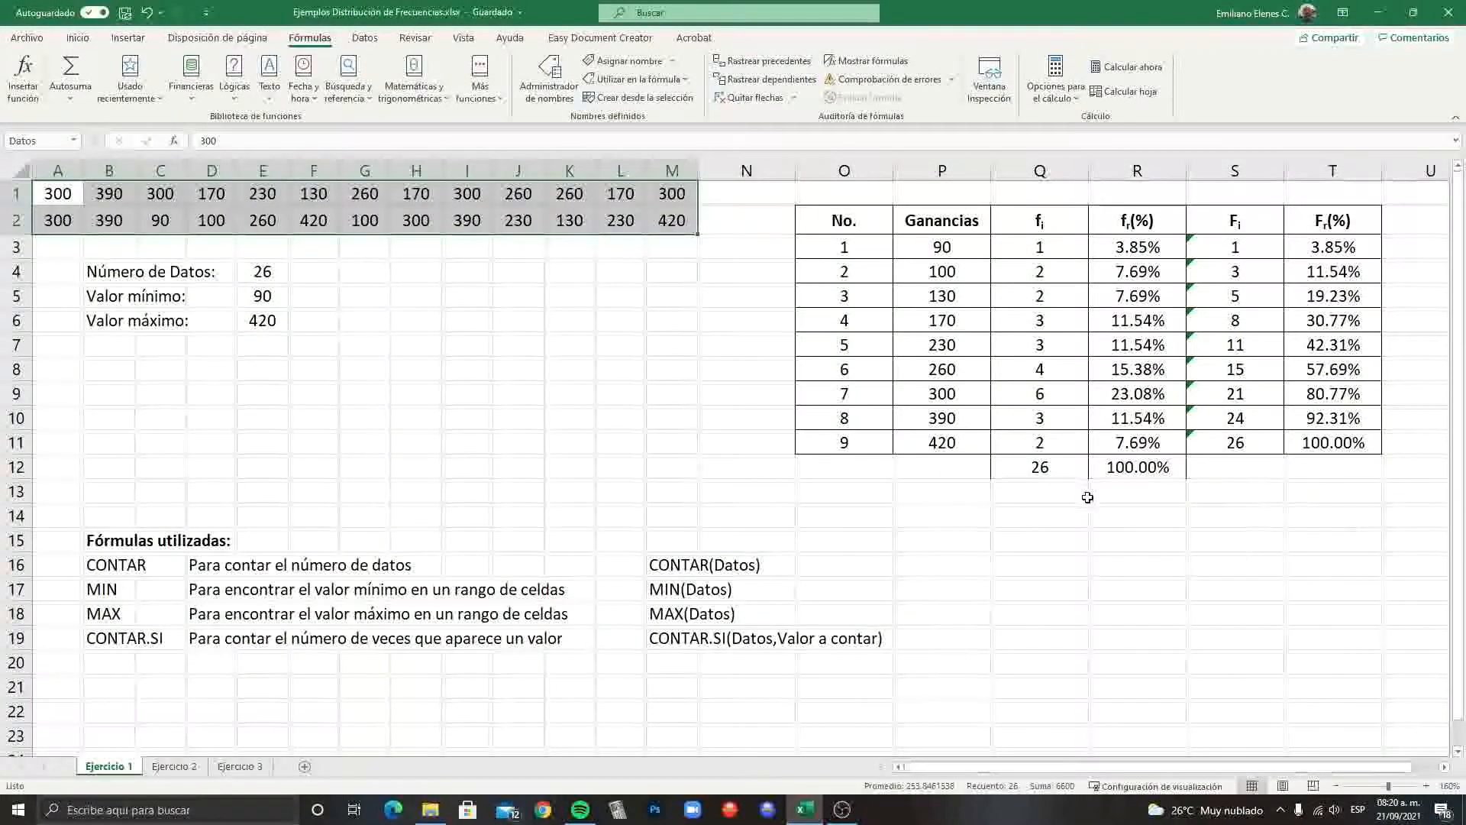
# Step: Enter the label "Número de datos:" in cell B10 of the Ejercicio 2 sheet
pyautogui.click(177, 767)
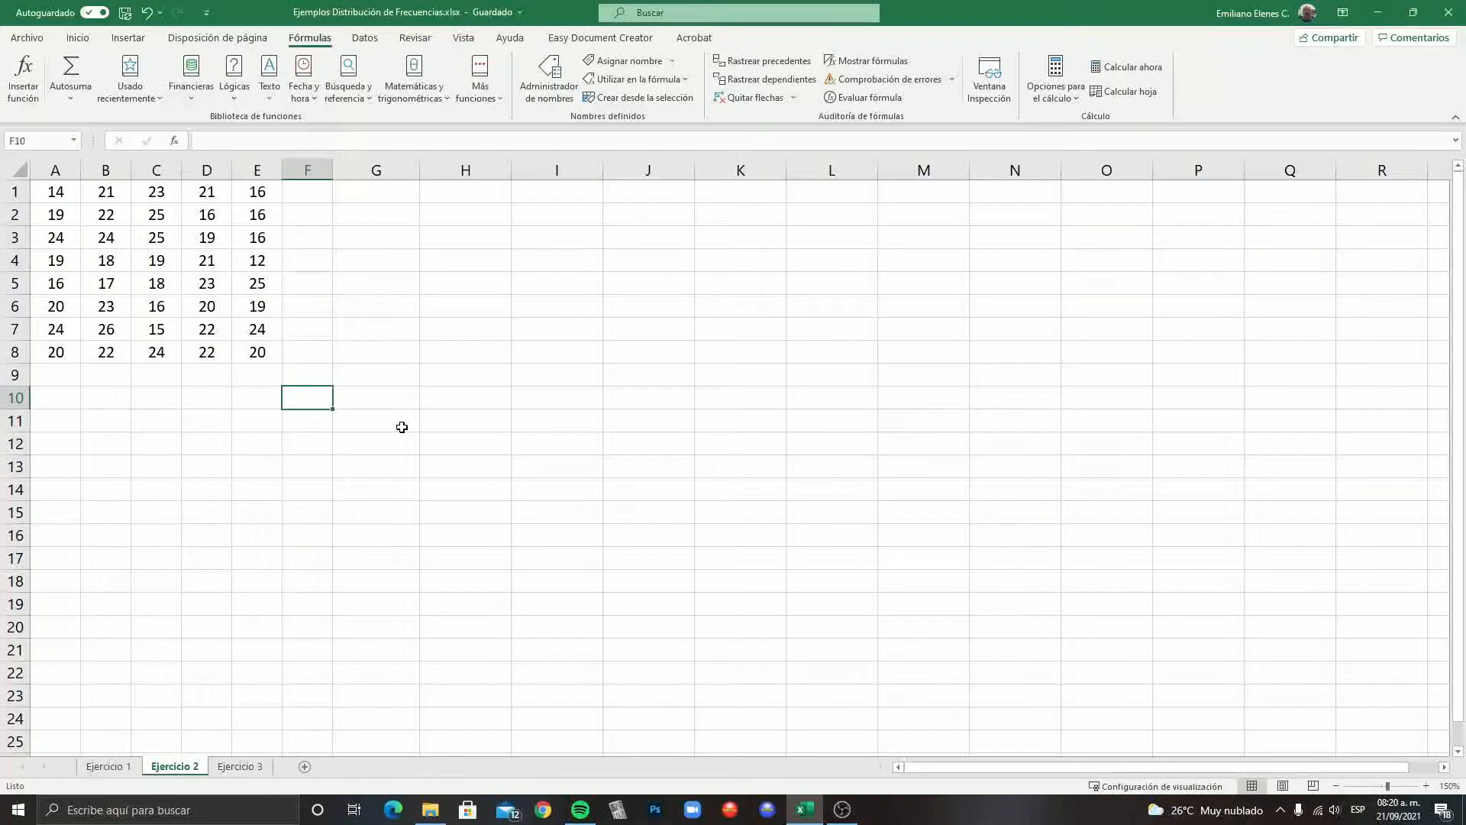
pyautogui.click(107, 395)
pyautogui.write('Número de datos:')
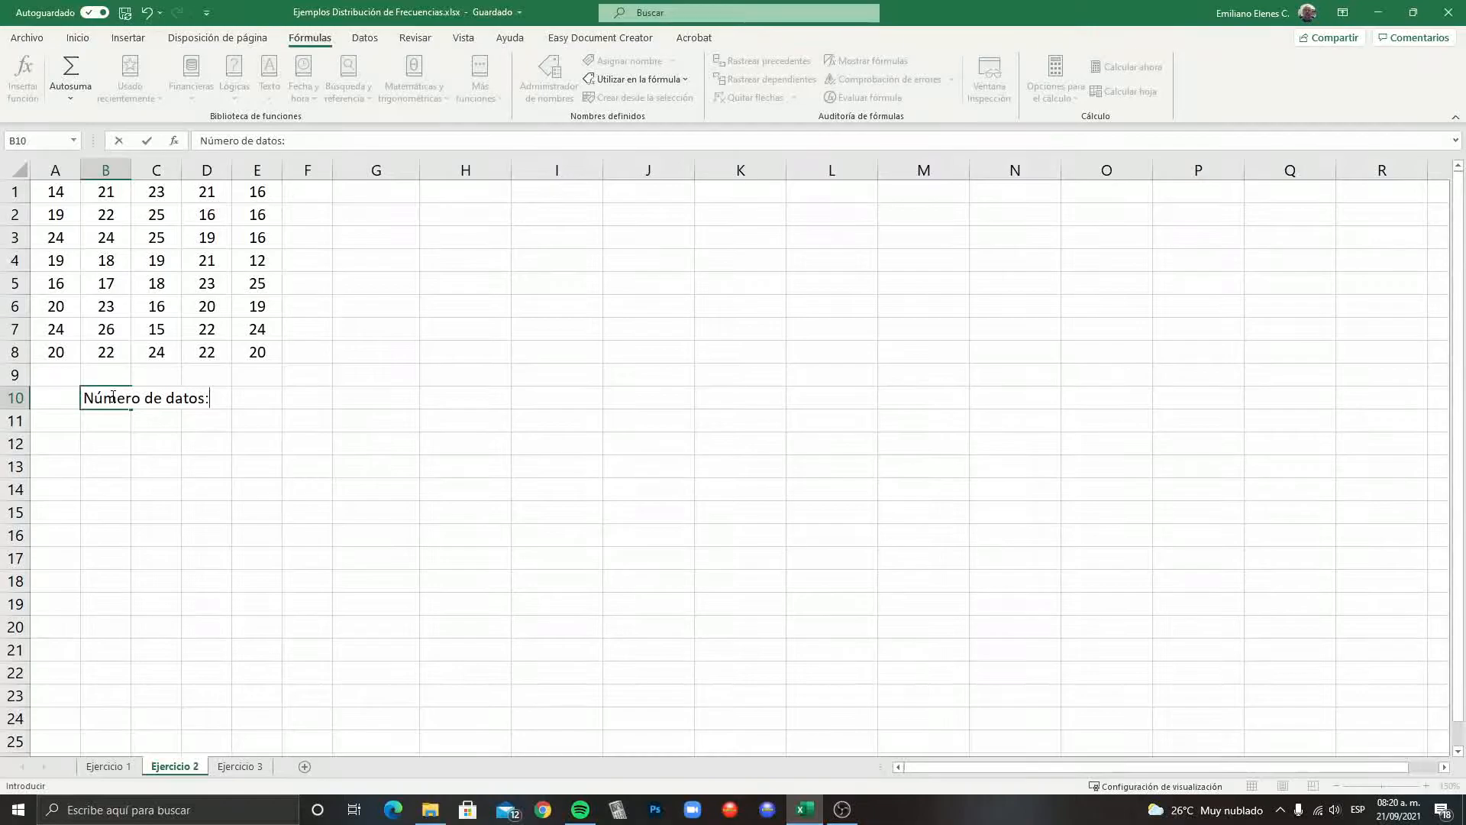
pyautogui.click(77, 38)
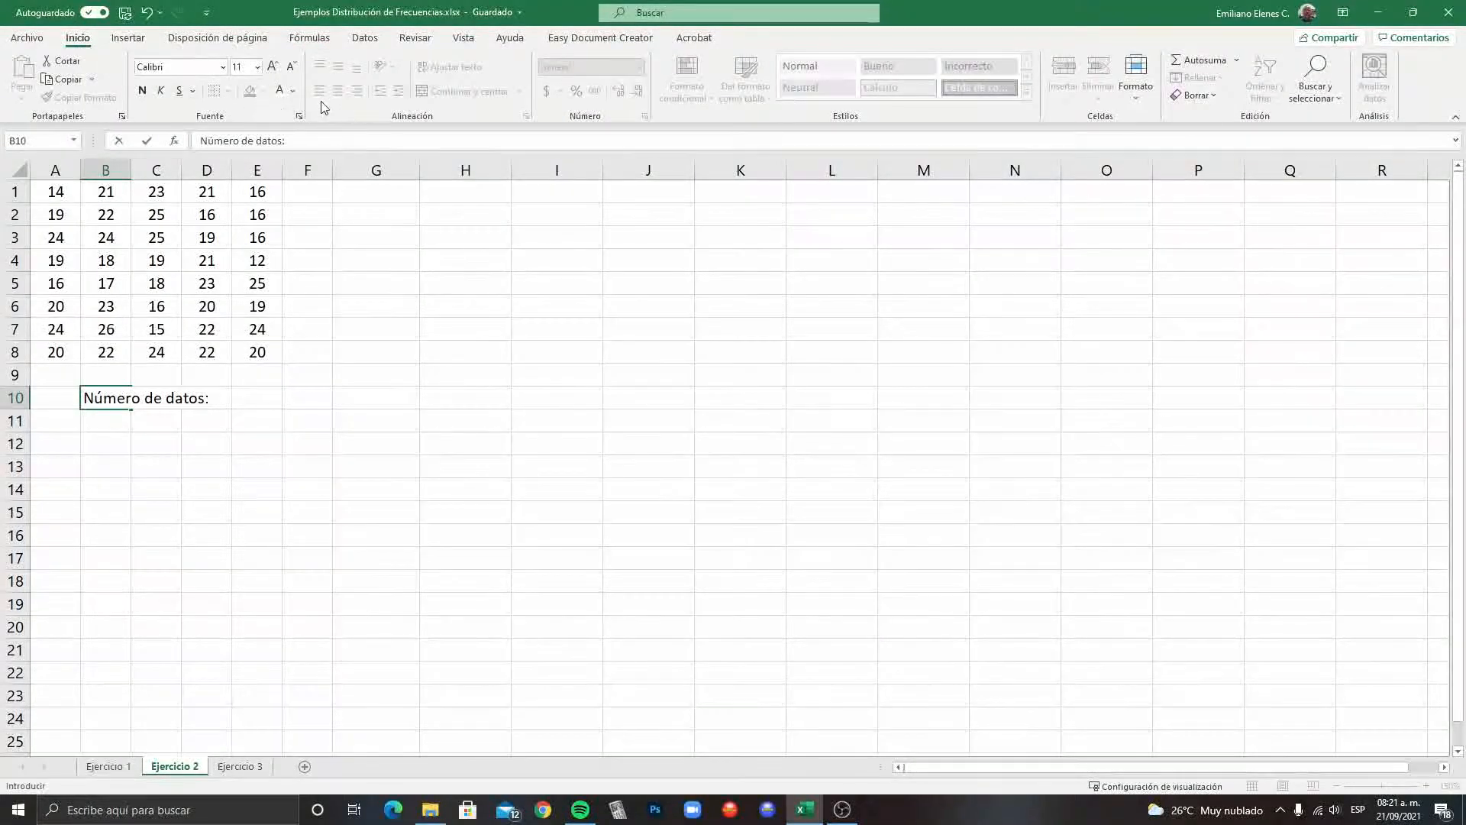
pyautogui.press('Return')
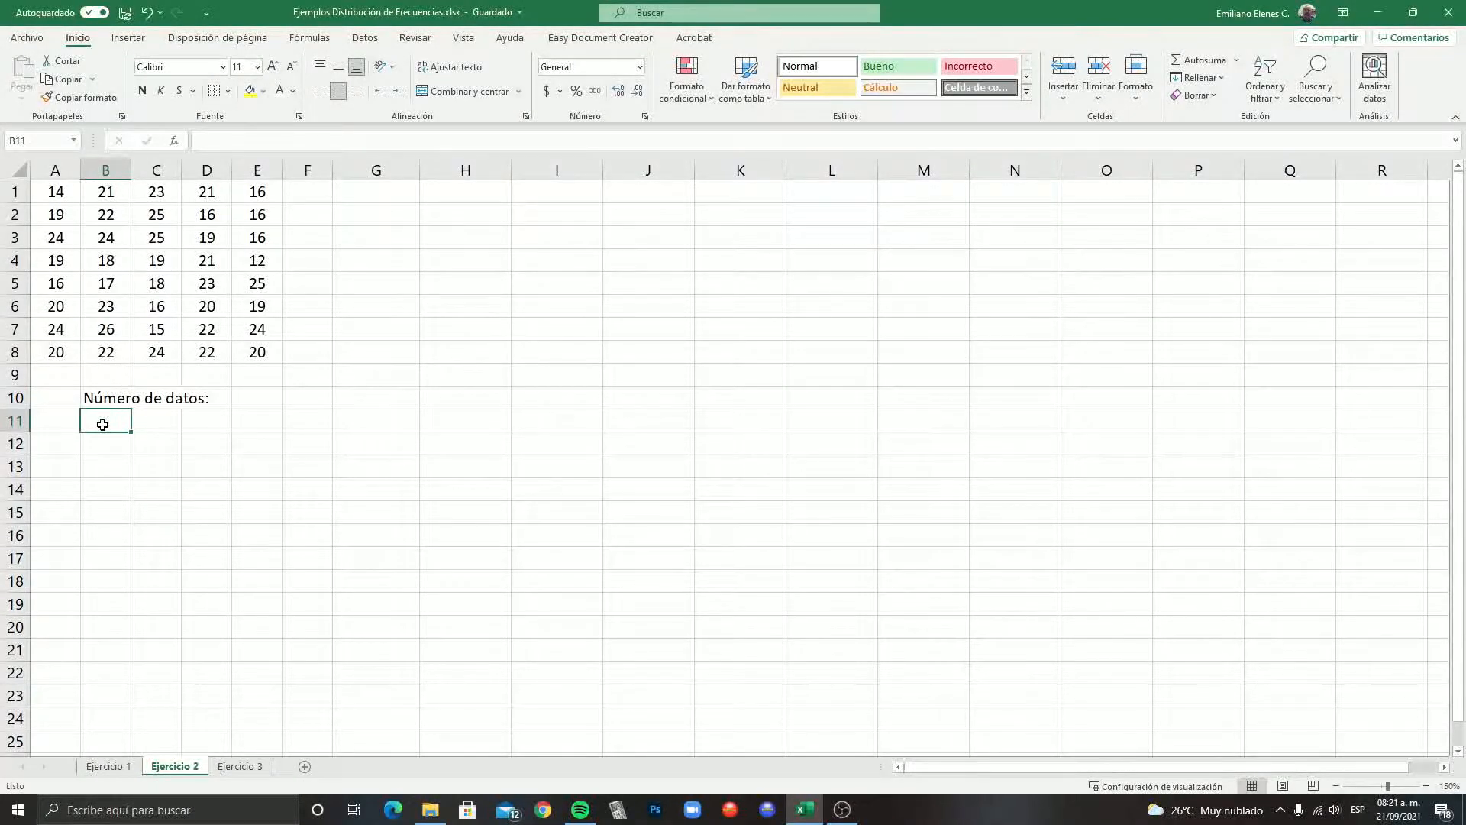
# Step: Enter the label "Valor mínimo:" in cell B11, including the closing colon
pyautogui.write('Valo')
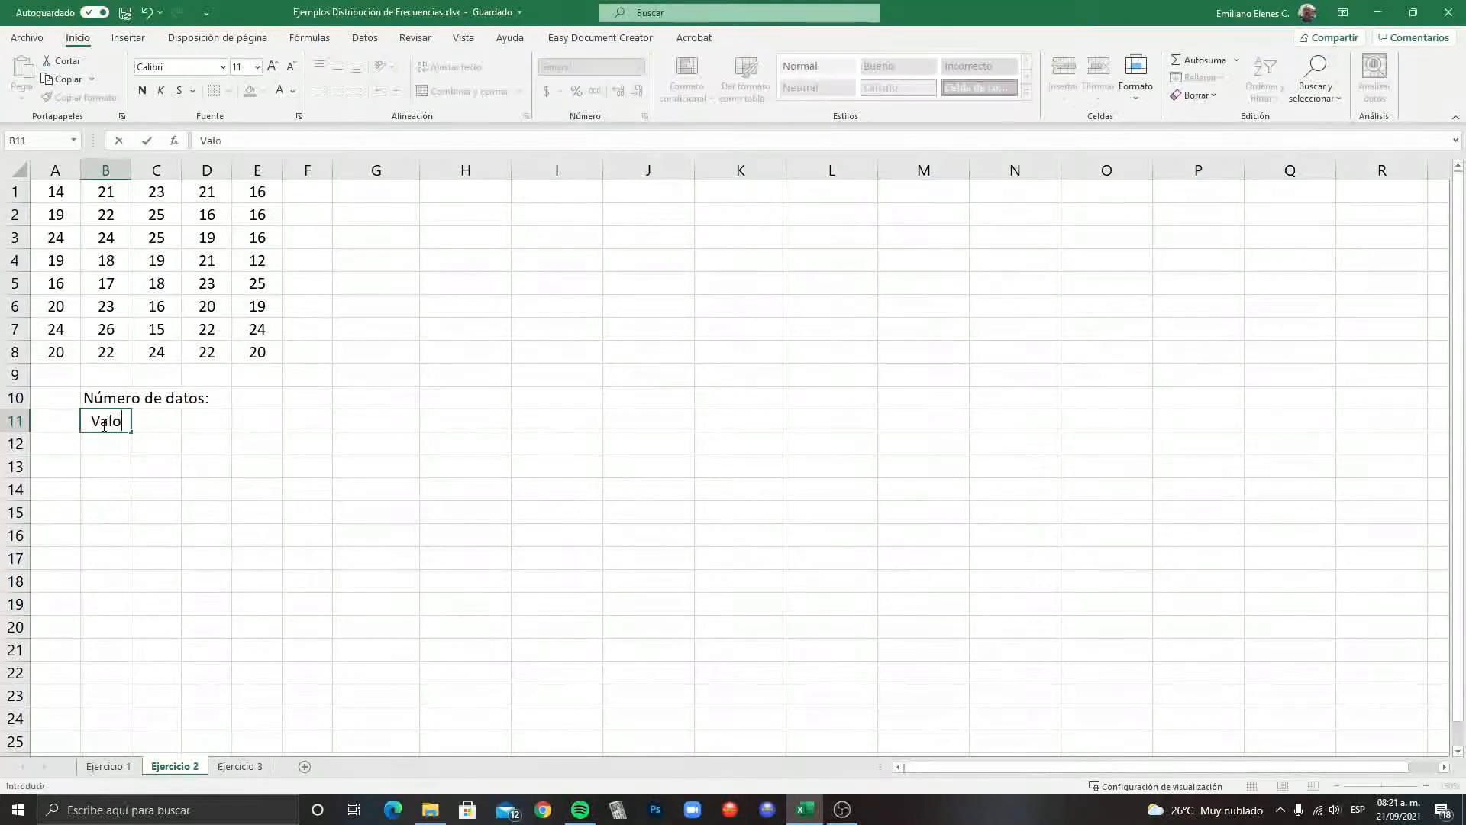
pyautogui.write('r mínimo')
pyautogui.press('Return')
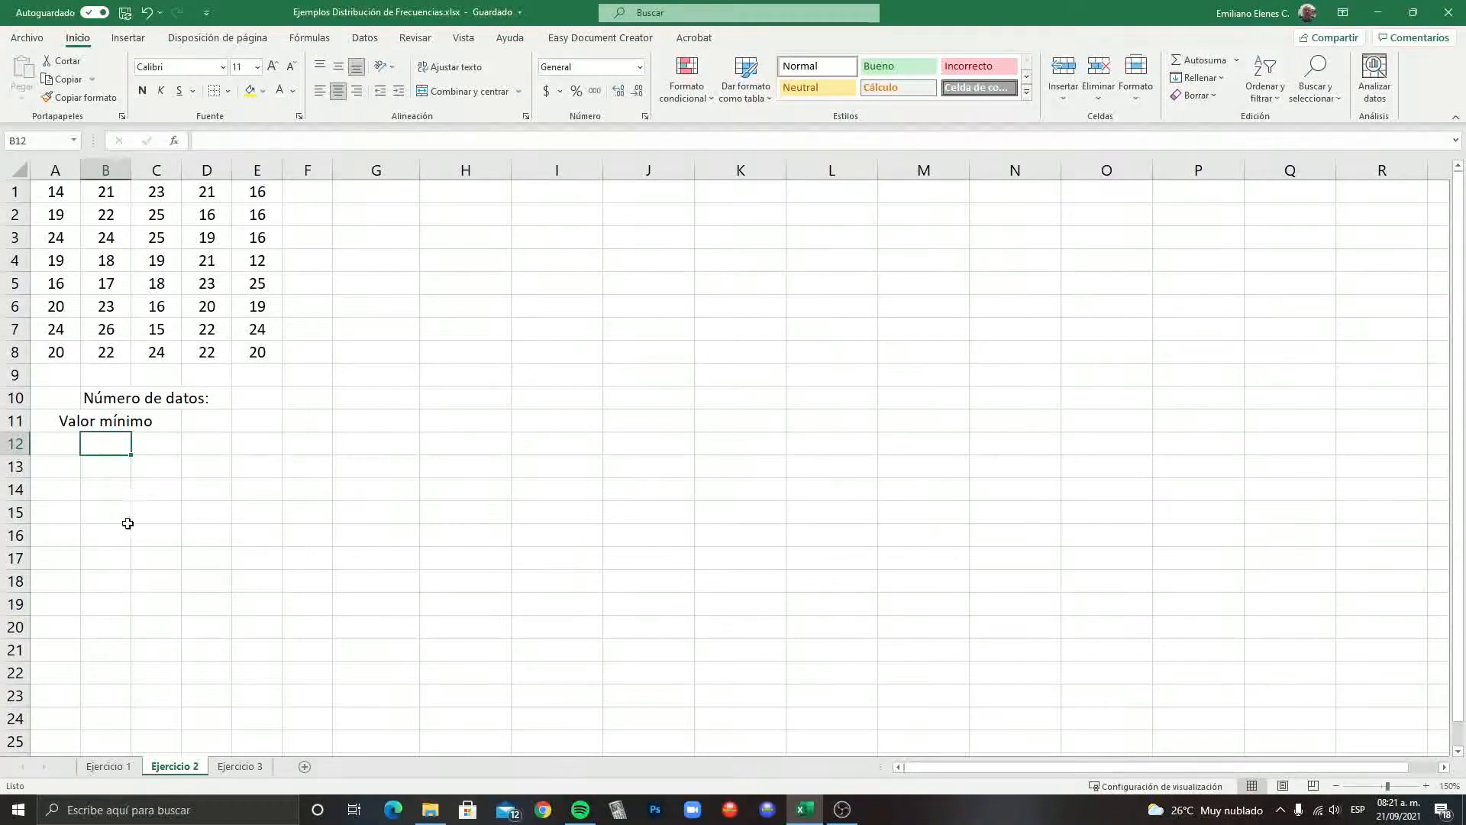
pyautogui.click(106, 422)
pyautogui.click(293, 141)
pyautogui.write(':')
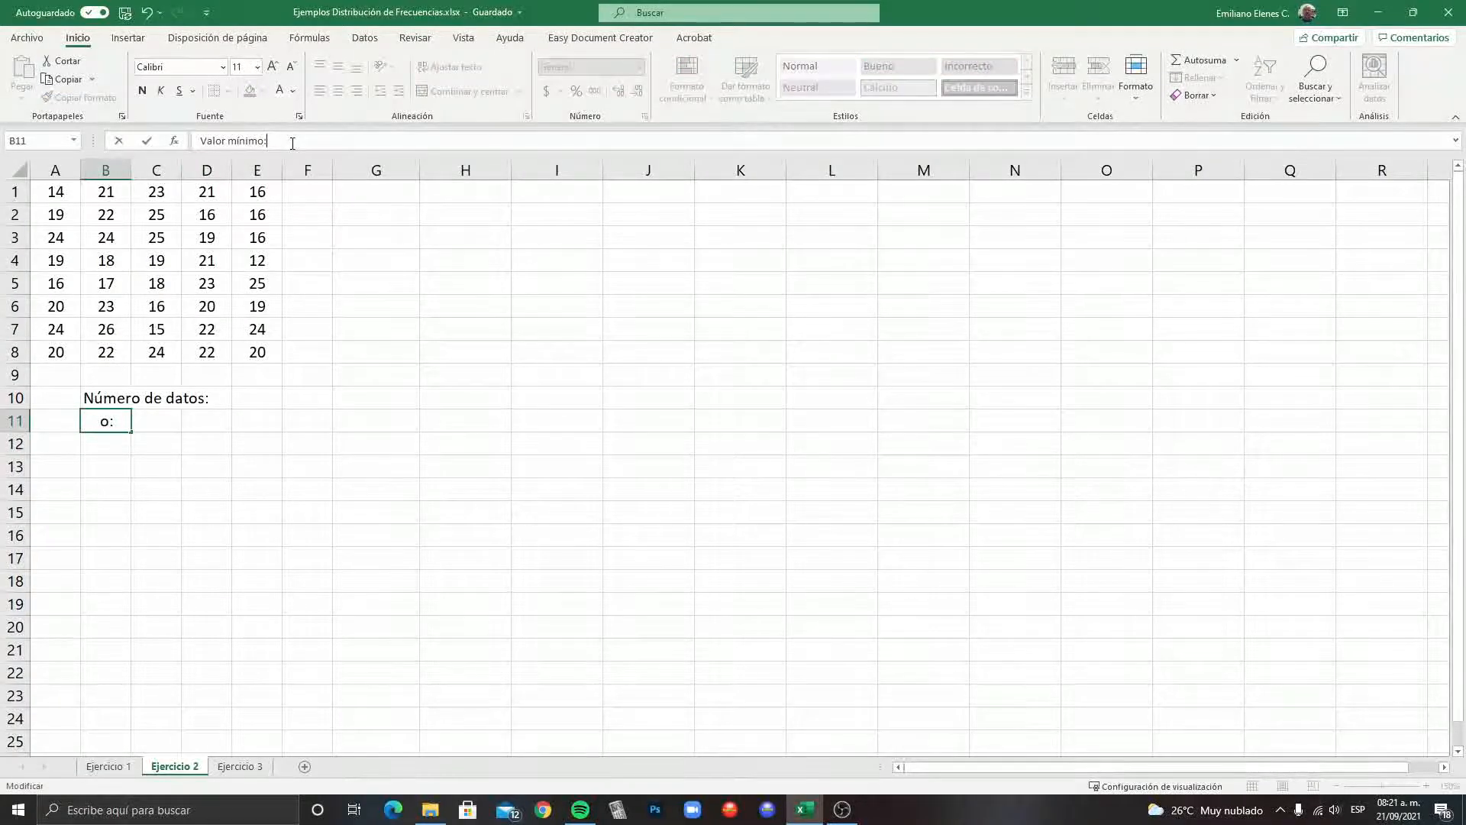
pyautogui.press('Return')
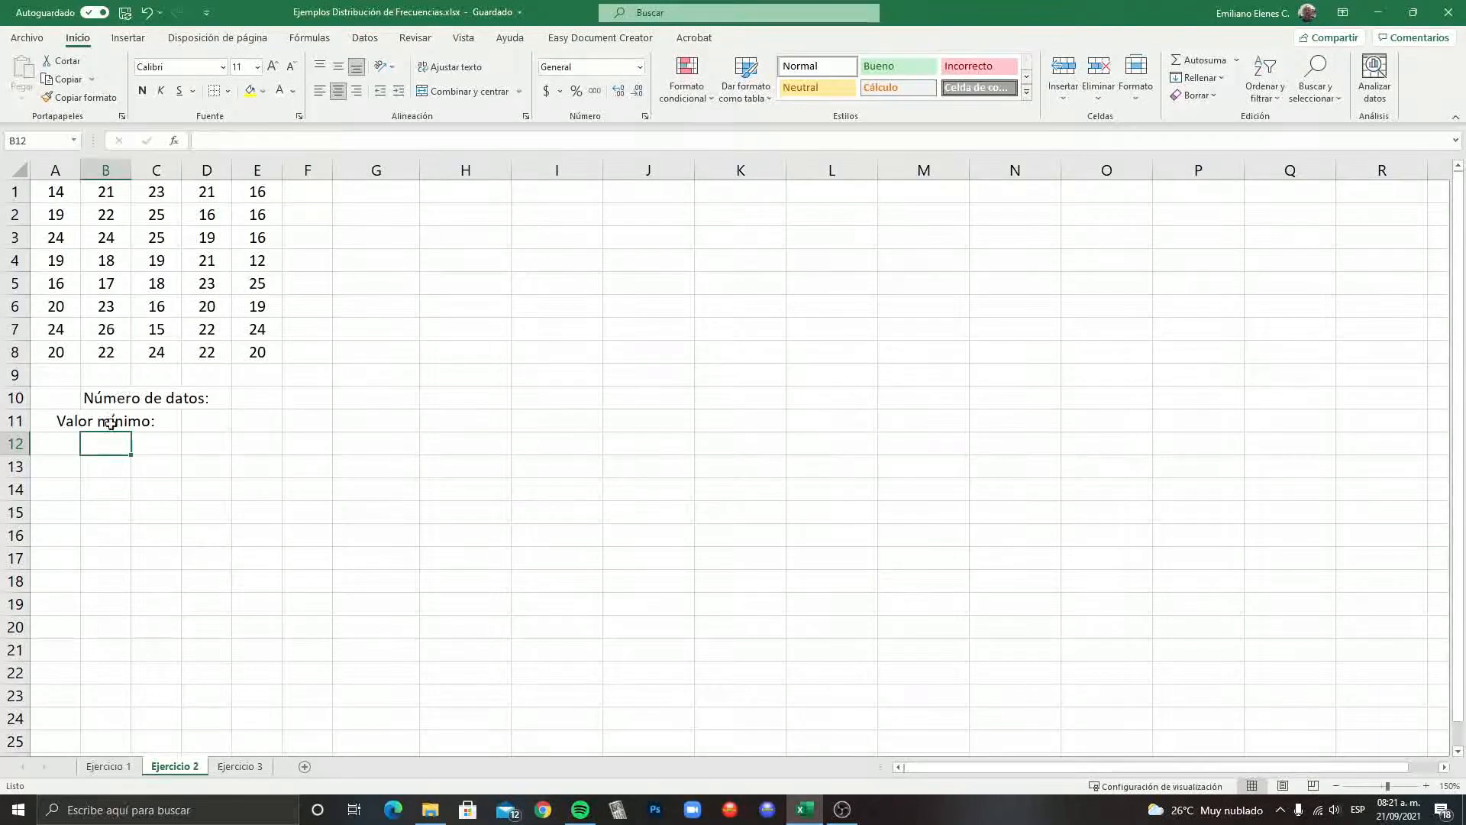
# Step: Enter the label "Valor máximo:" in cell B12 and left-align the labels in B11:B12
pyautogui.write('Valor m')
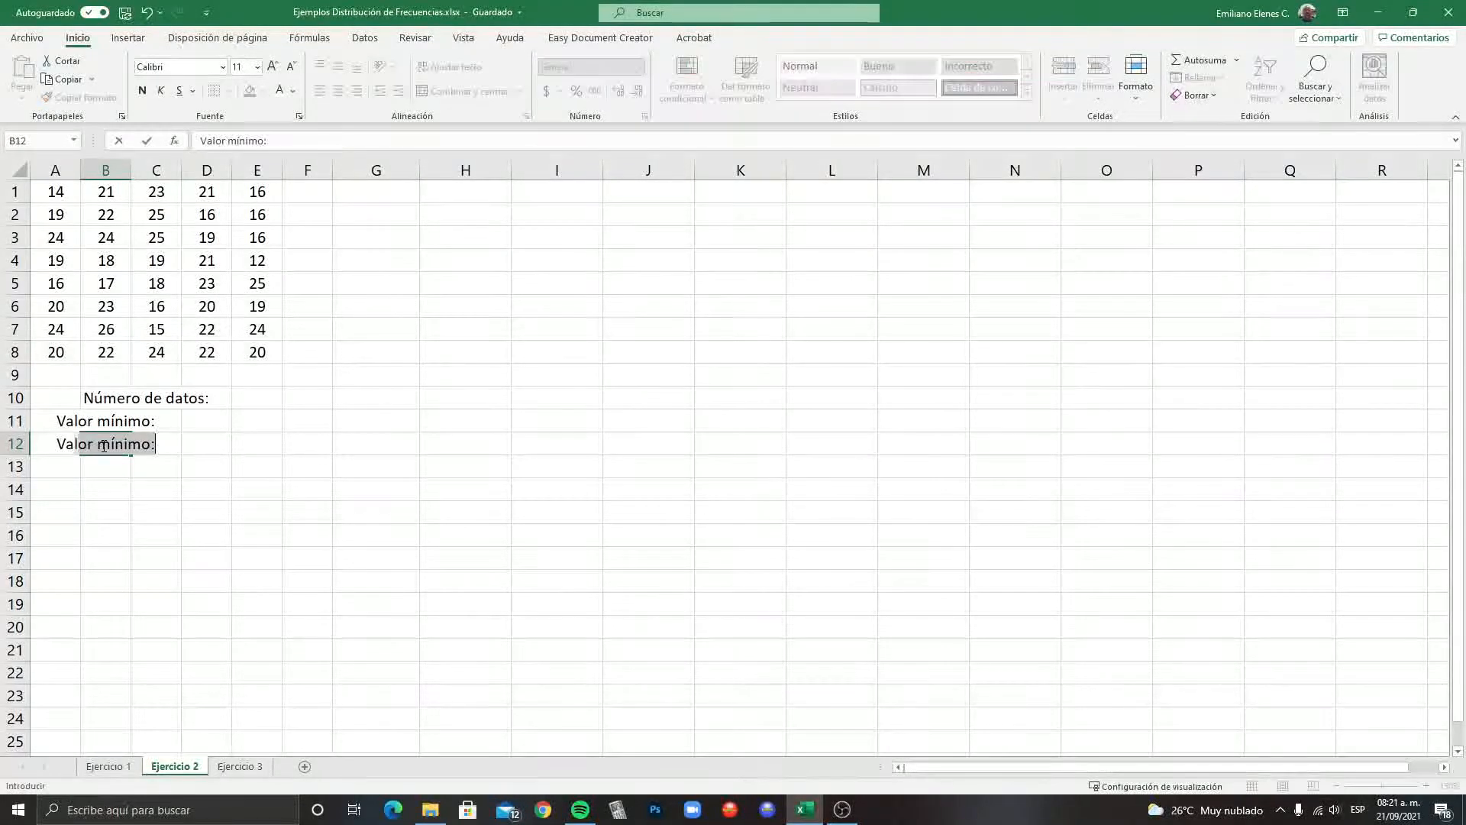
pyautogui.write('á')
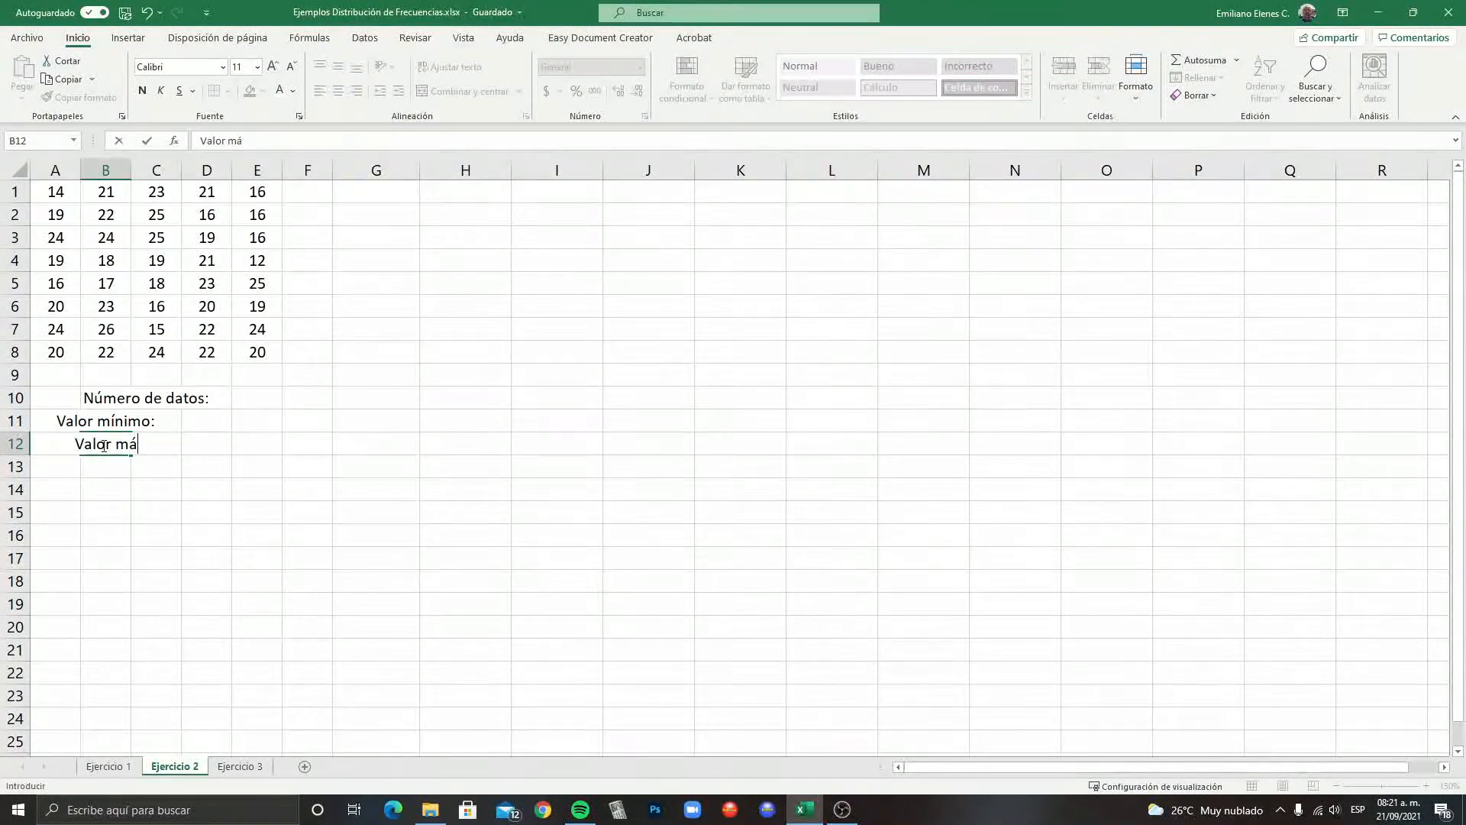
pyautogui.write('ximo:')
pyautogui.press('Return')
pyautogui.moveTo(124, 424); pyautogui.dragTo(108, 440)
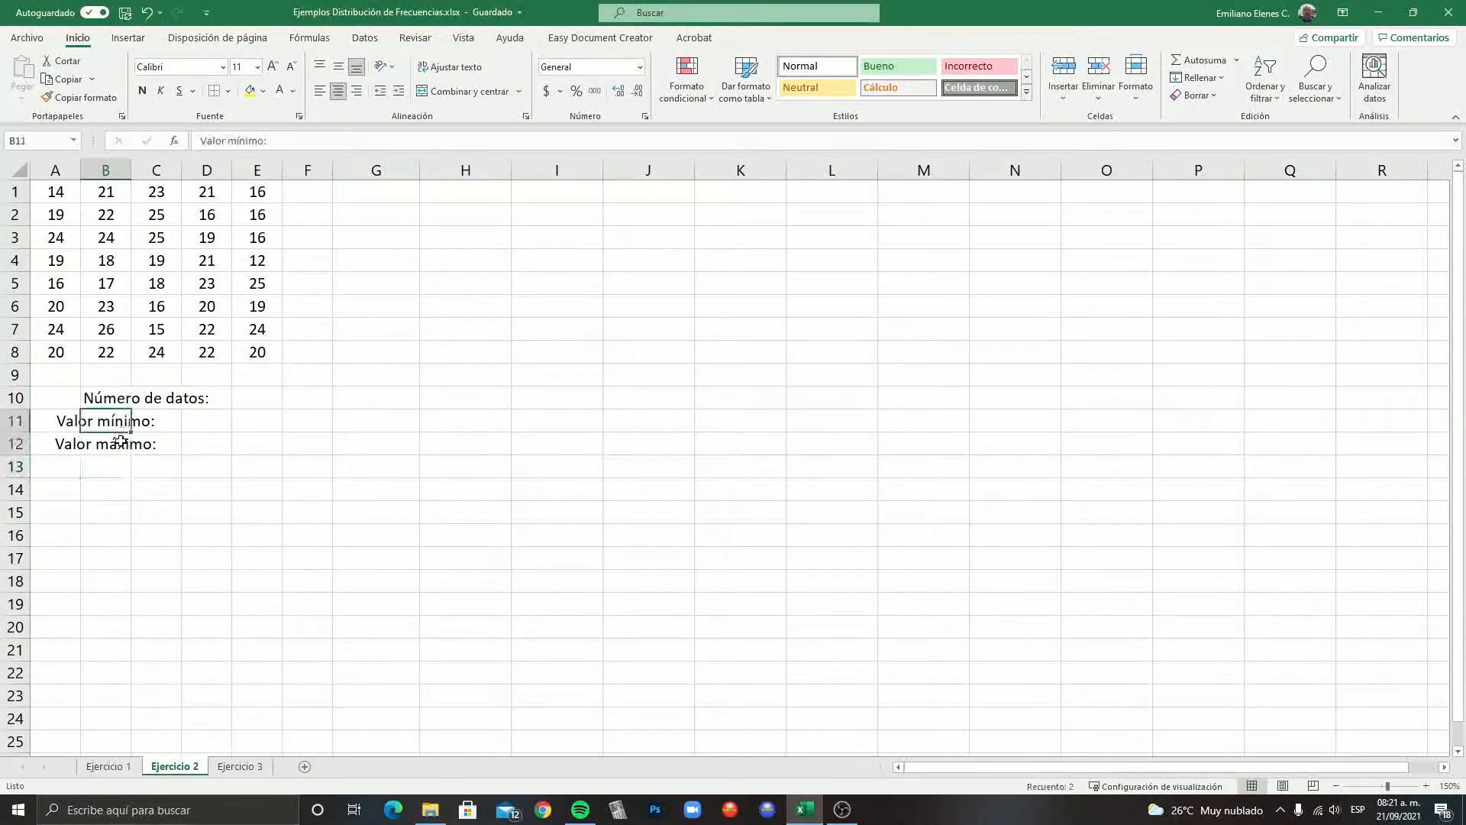
pyautogui.click(319, 92)
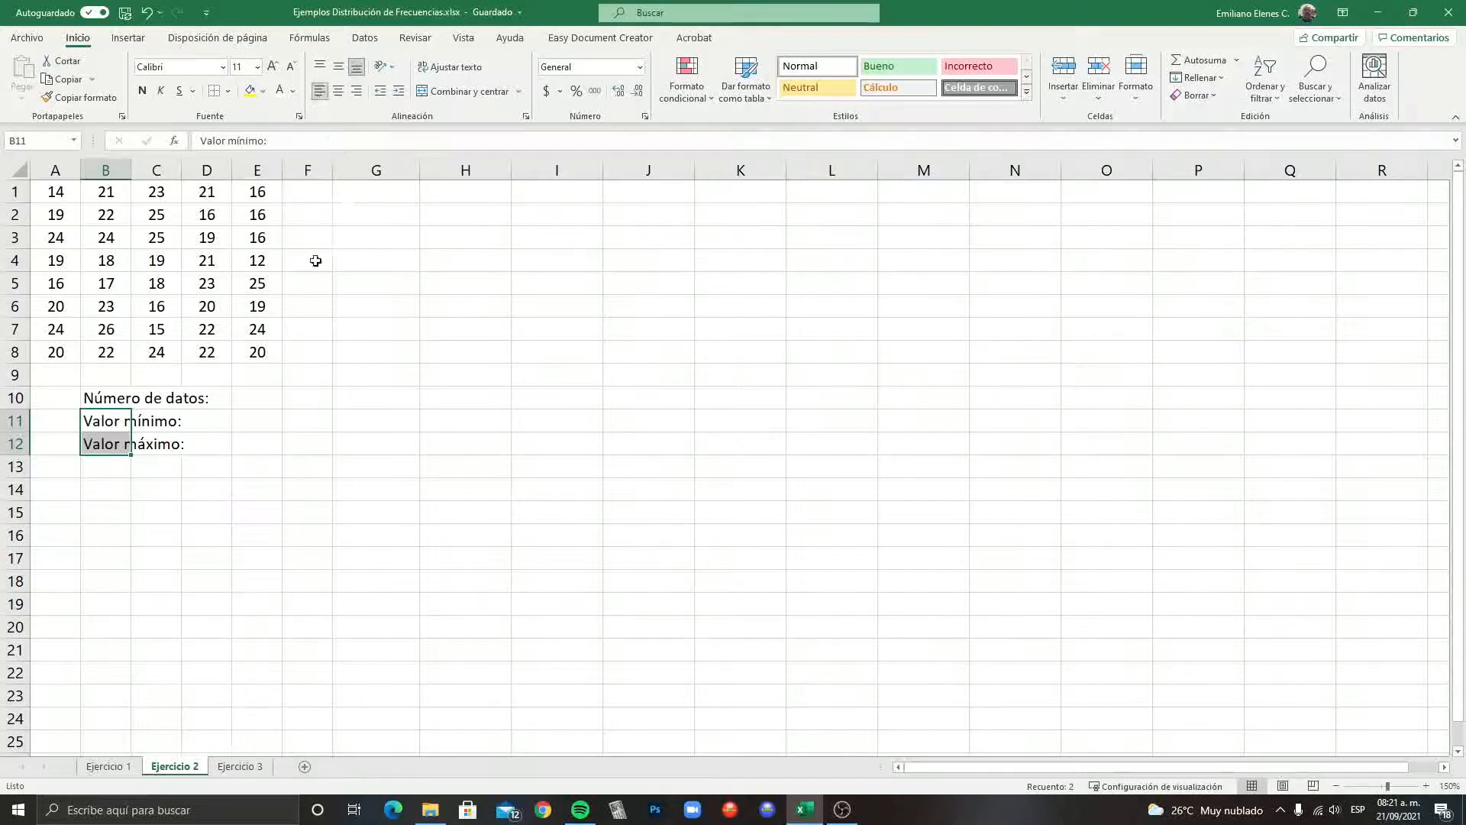
# Step: Calculate the number of data values in cell E10 with the formula =CONTAR(Datos2)
pyautogui.click(262, 391)
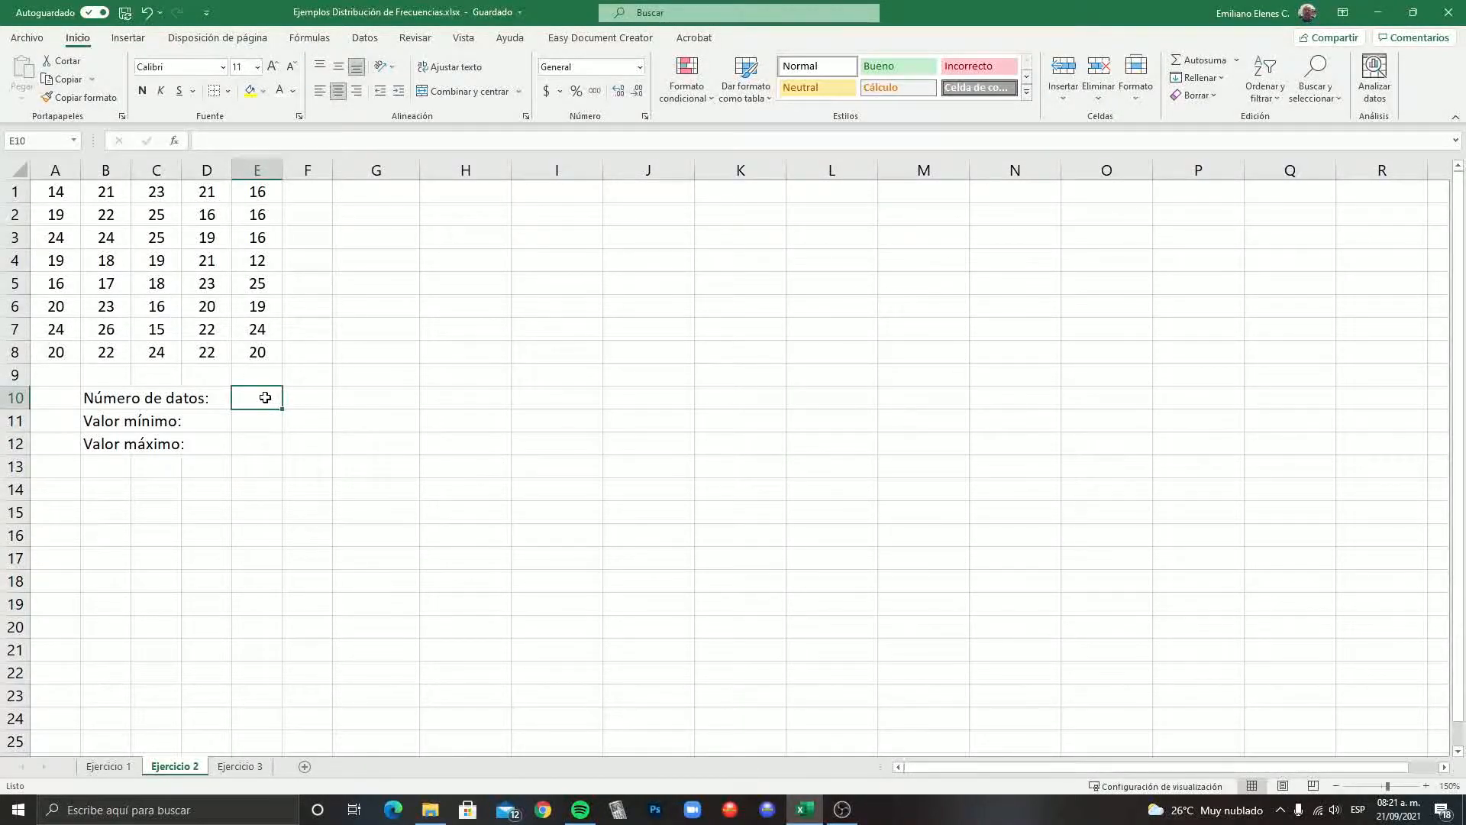
pyautogui.write('C')
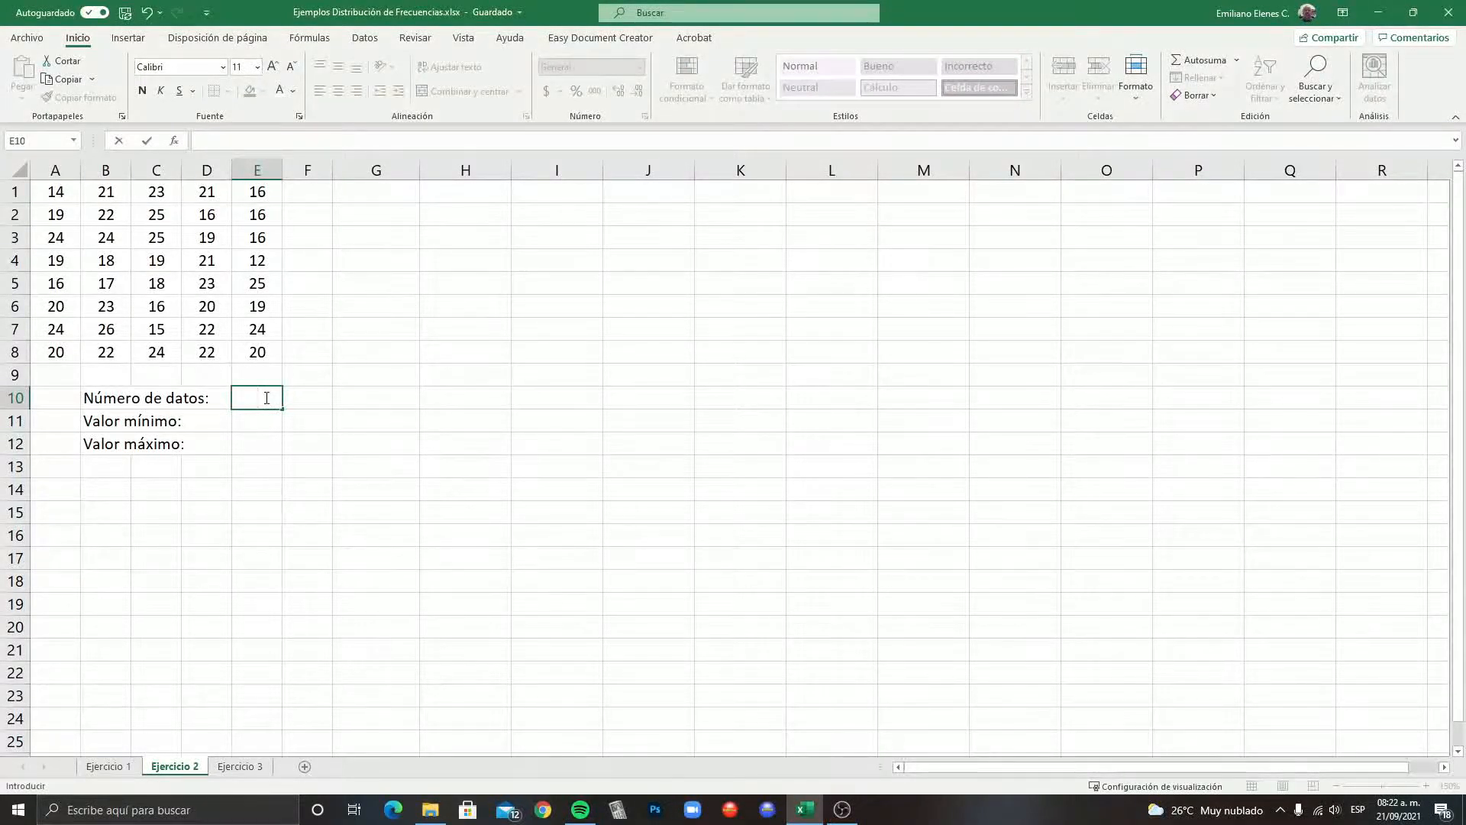
pyautogui.write('=')
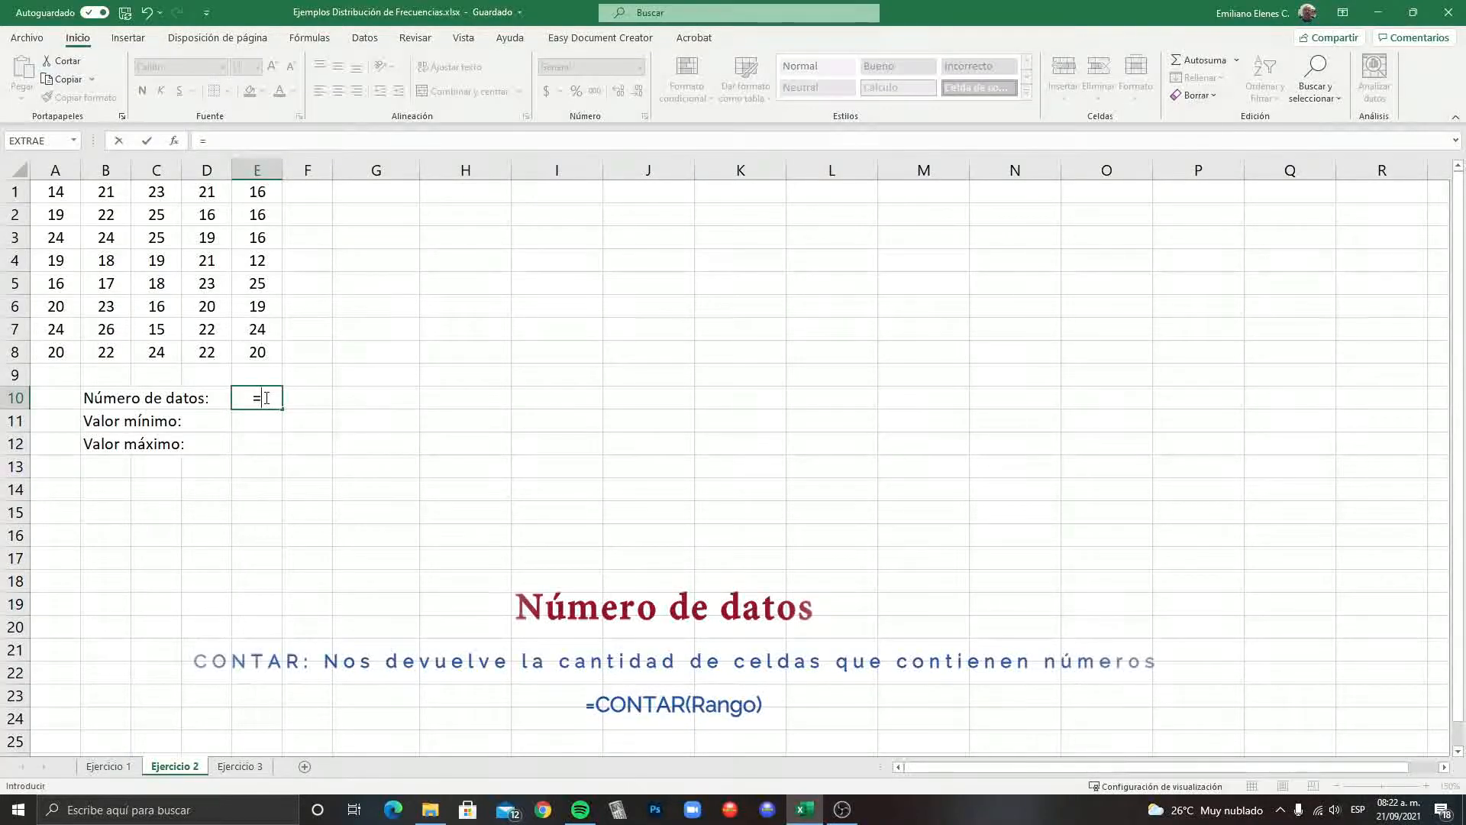
pyautogui.write('CONTAR')
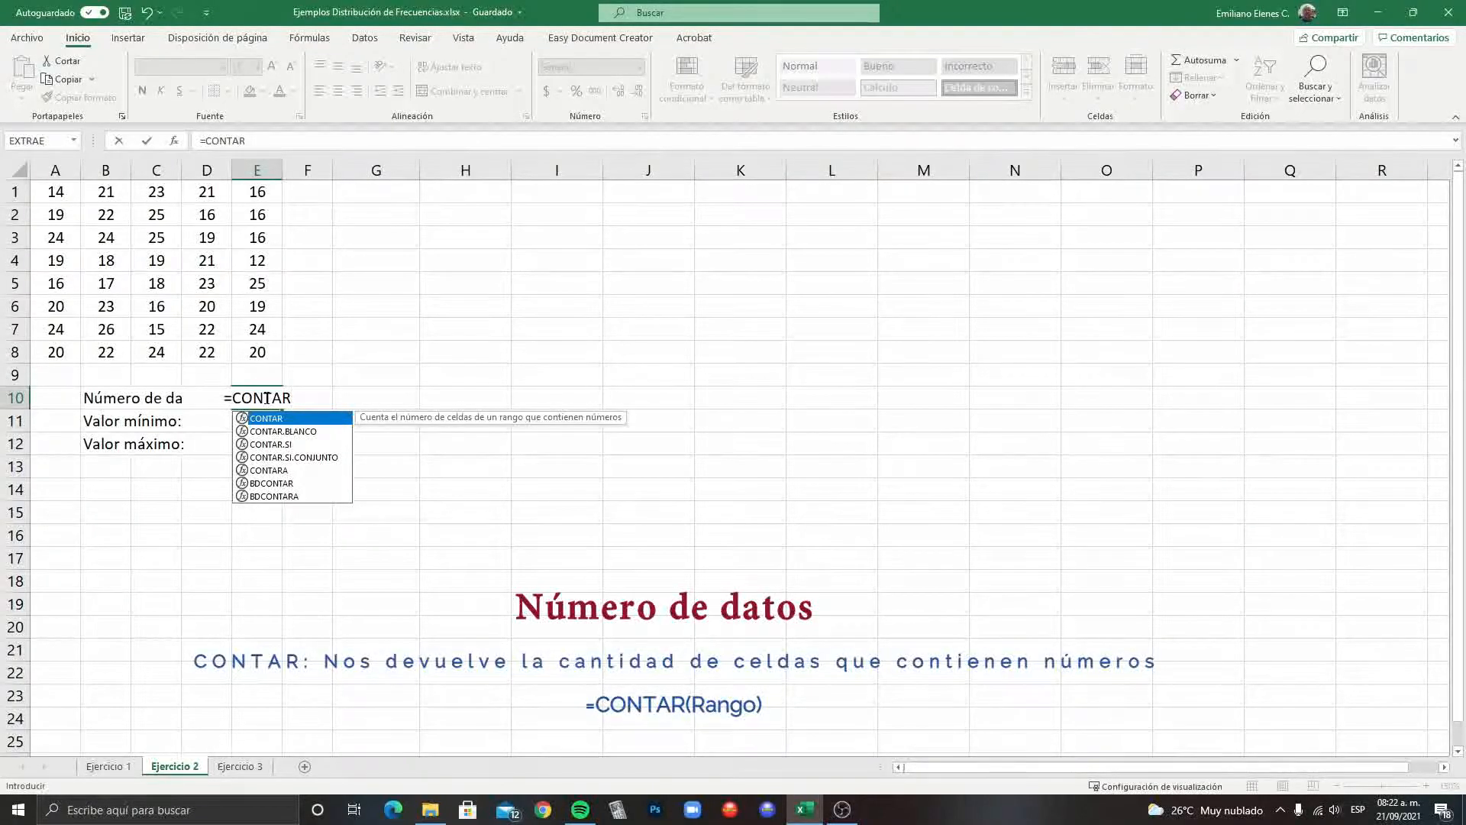
pyautogui.write('(')
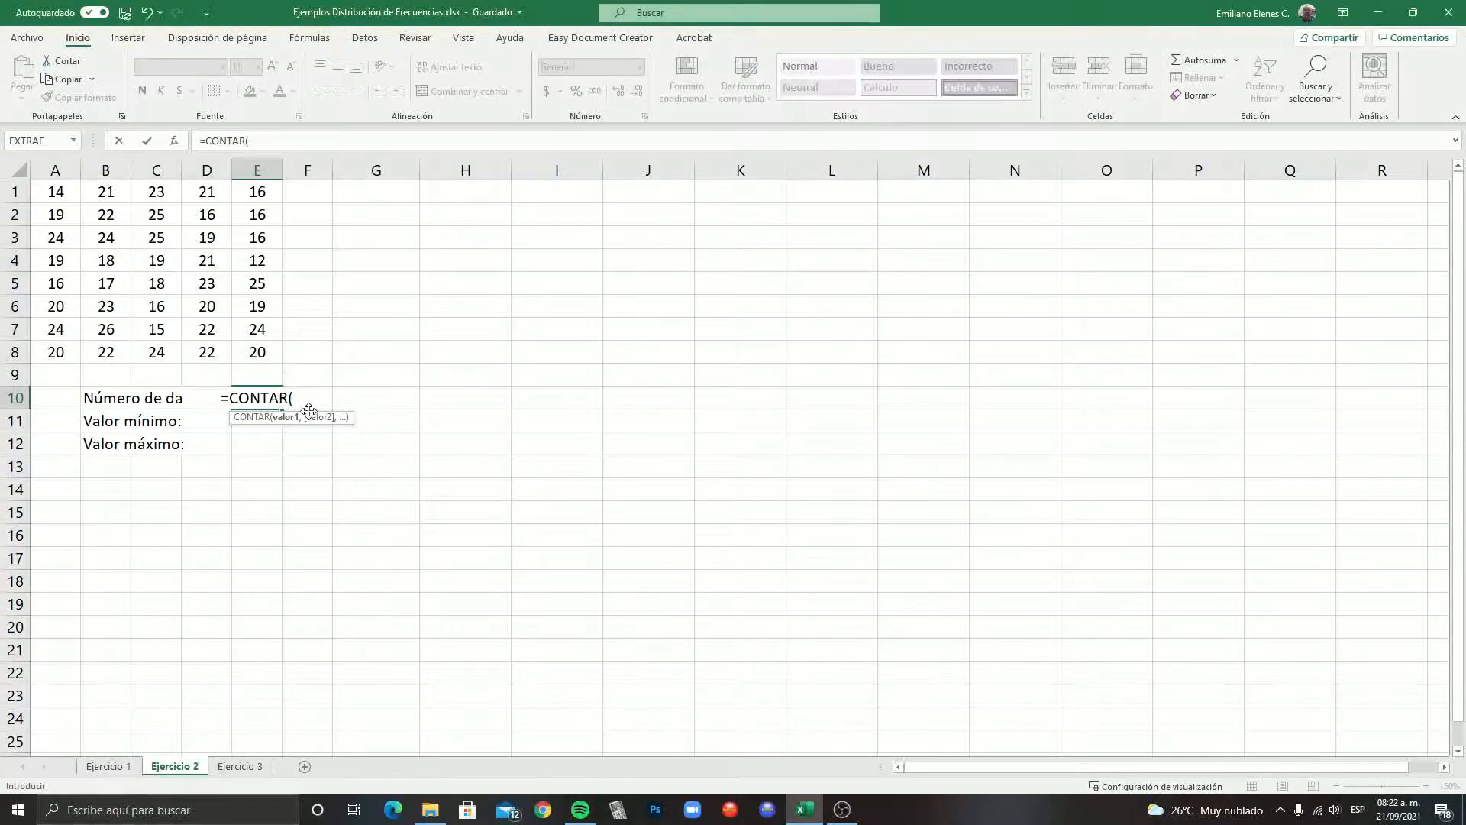
pyautogui.write('Datos')
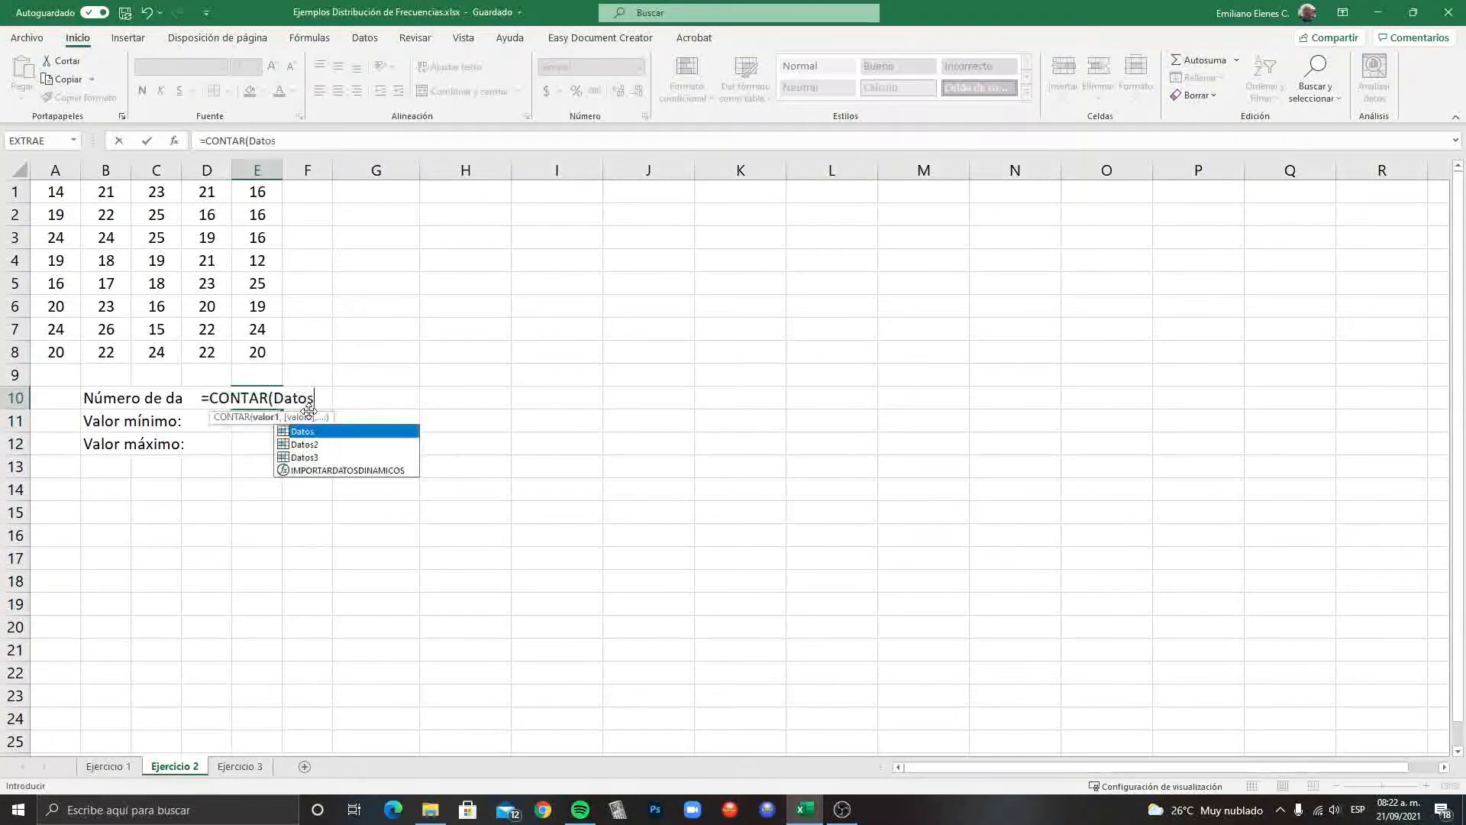
pyautogui.write('2)')
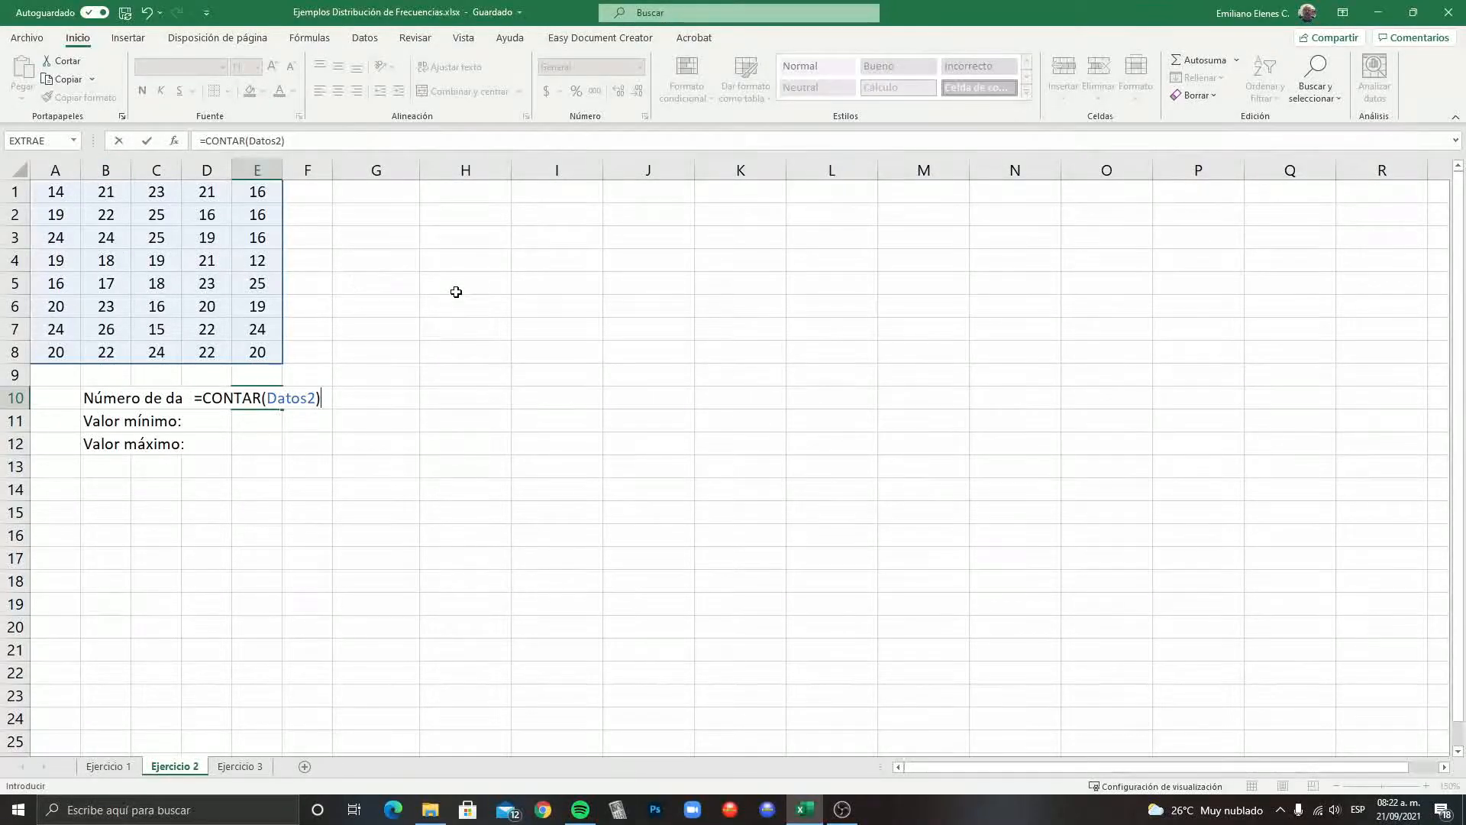
pyautogui.press('Return')
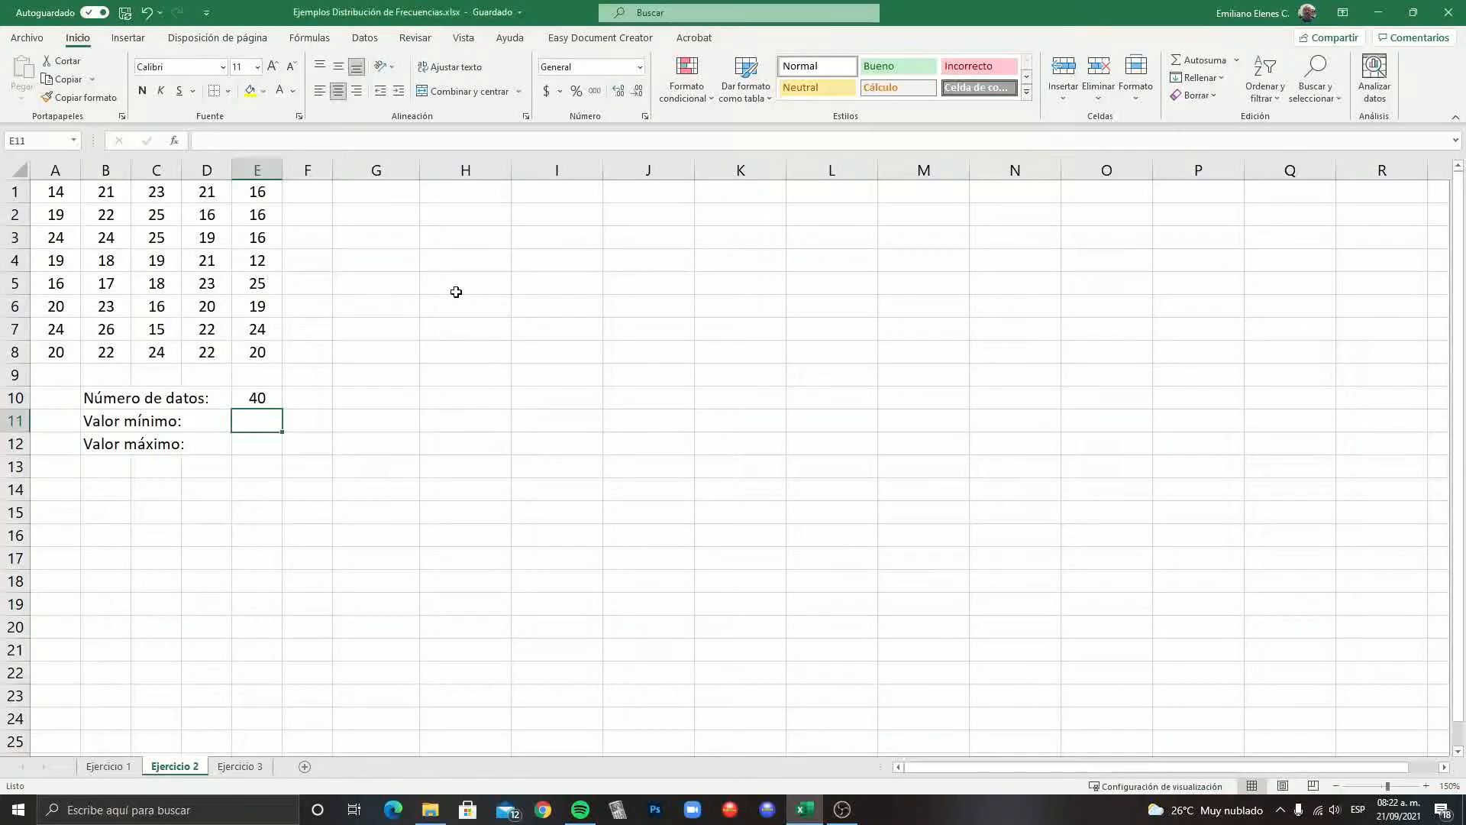
# Step: Calculate the minimum value in cell E11 with =MIN(Datos2) and locate that minimum in the data table
pyautogui.write('=')
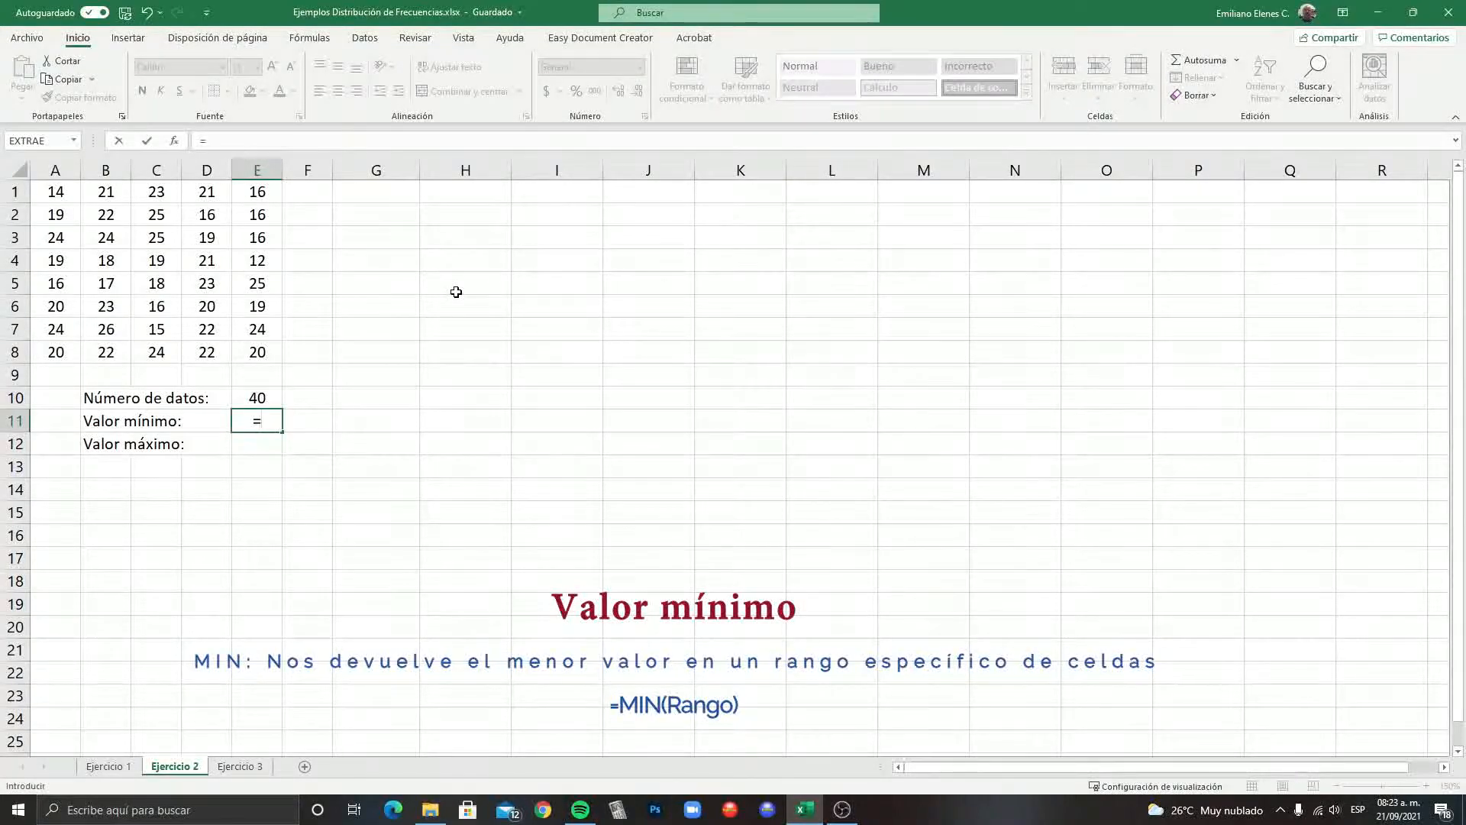
pyautogui.write('MIN')
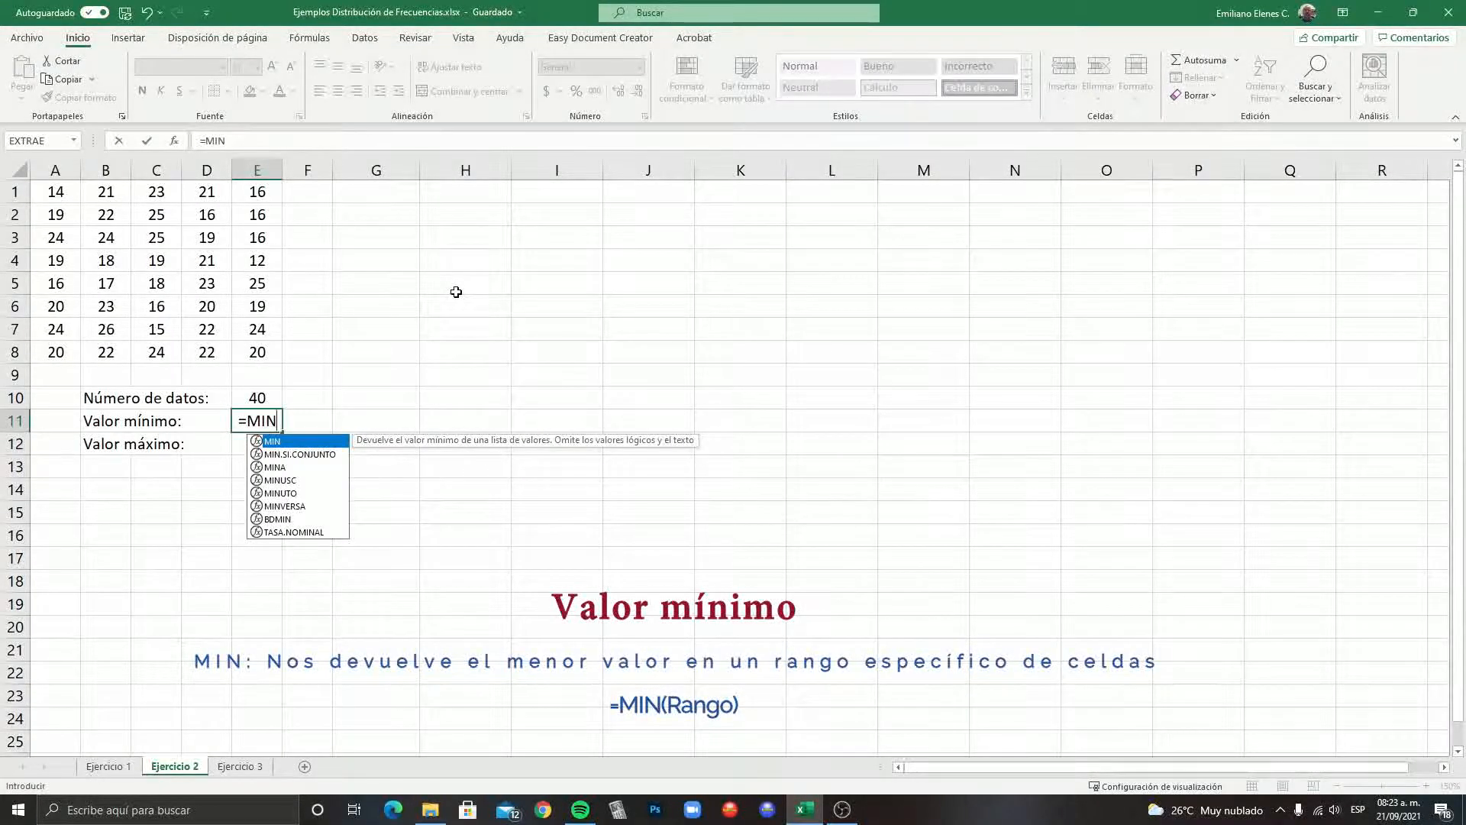
pyautogui.write('(')
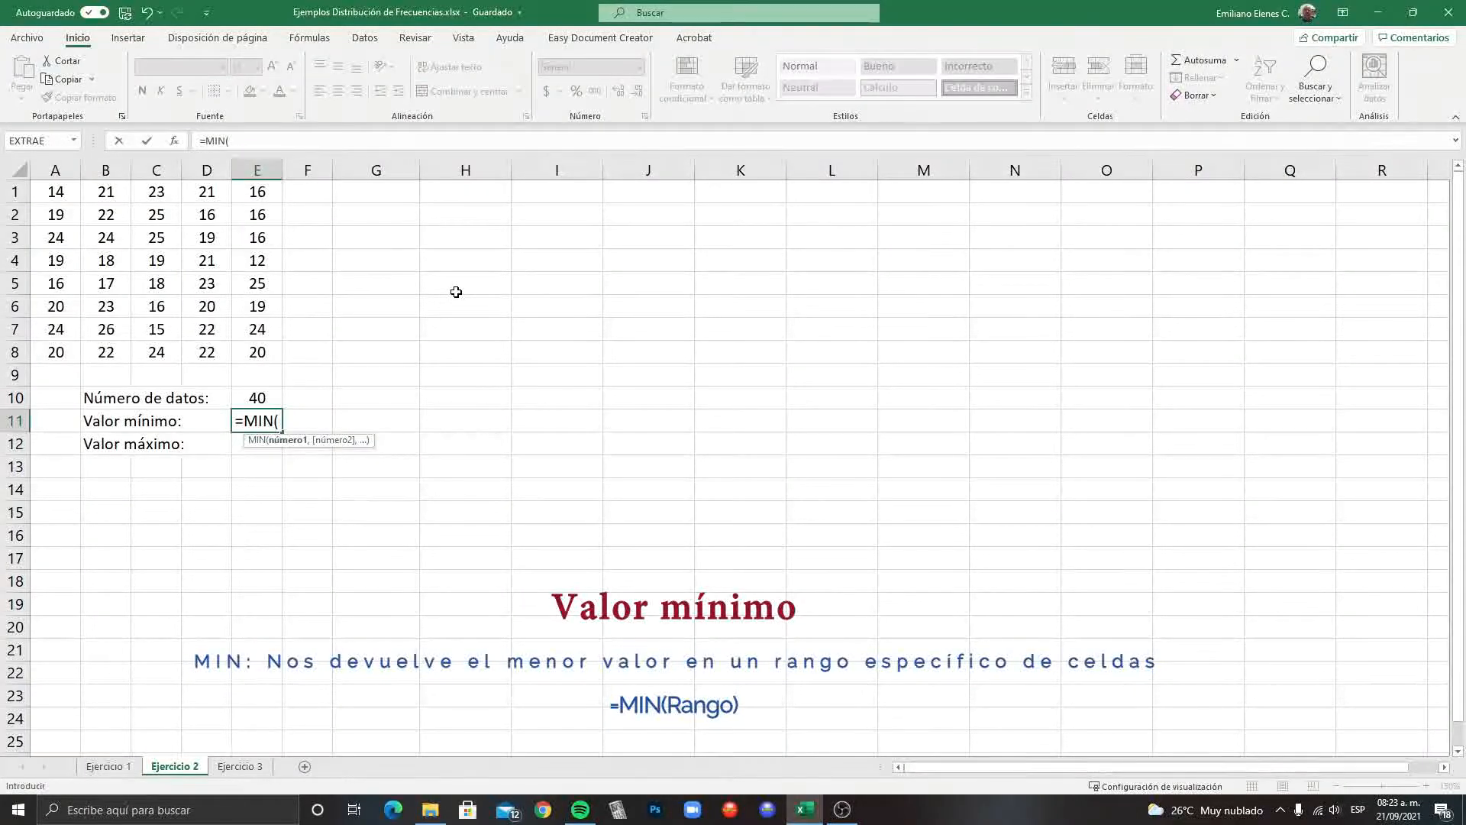
pyautogui.write('Datos2)')
pyautogui.press('Return')
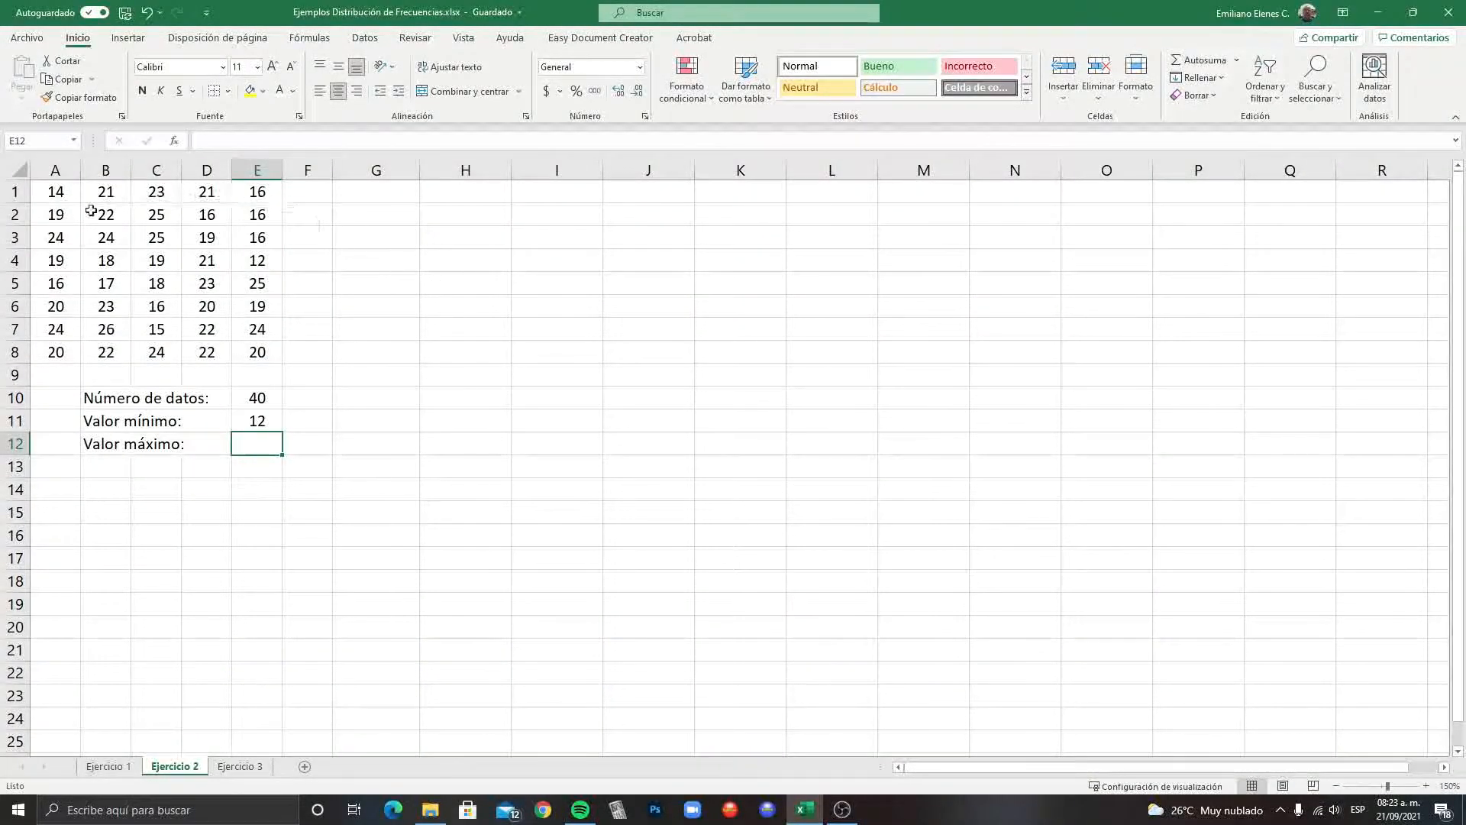
pyautogui.click(255, 265)
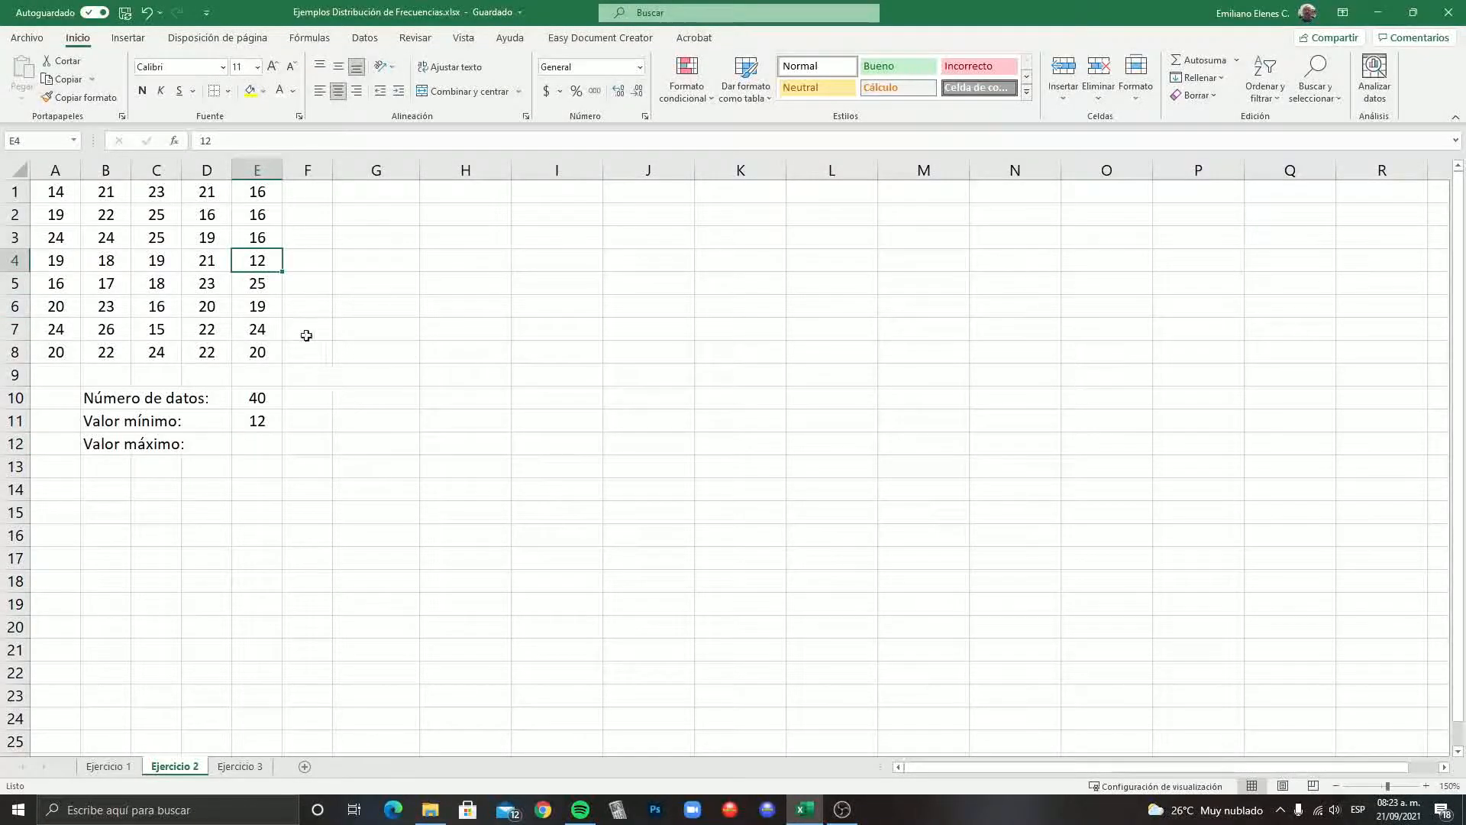
# Step: Calculate the maximum value in cell E12 with =MAX(Datos2) and locate that maximum in the data table
pyautogui.click(258, 442)
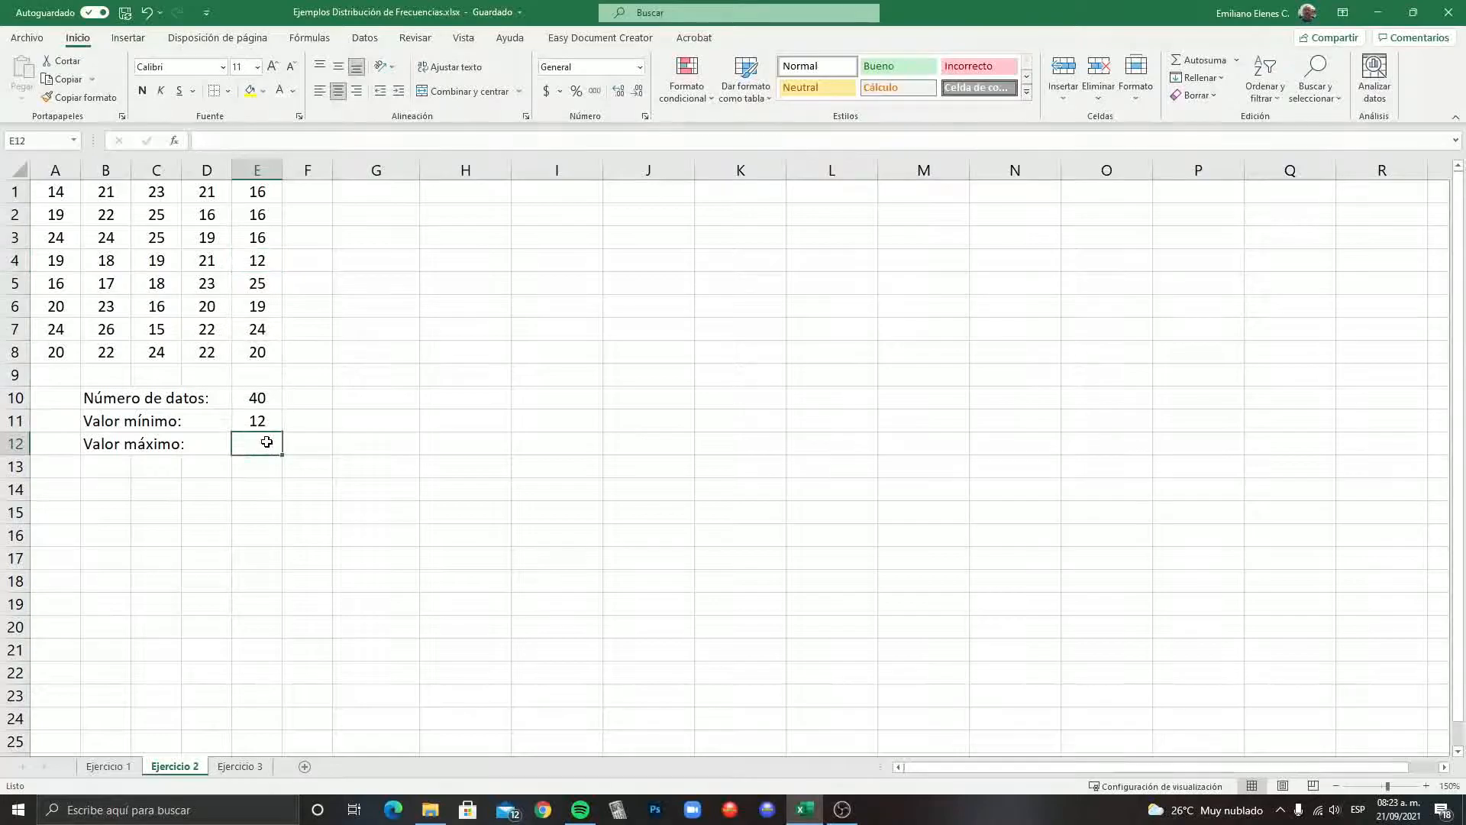
pyautogui.write('=')
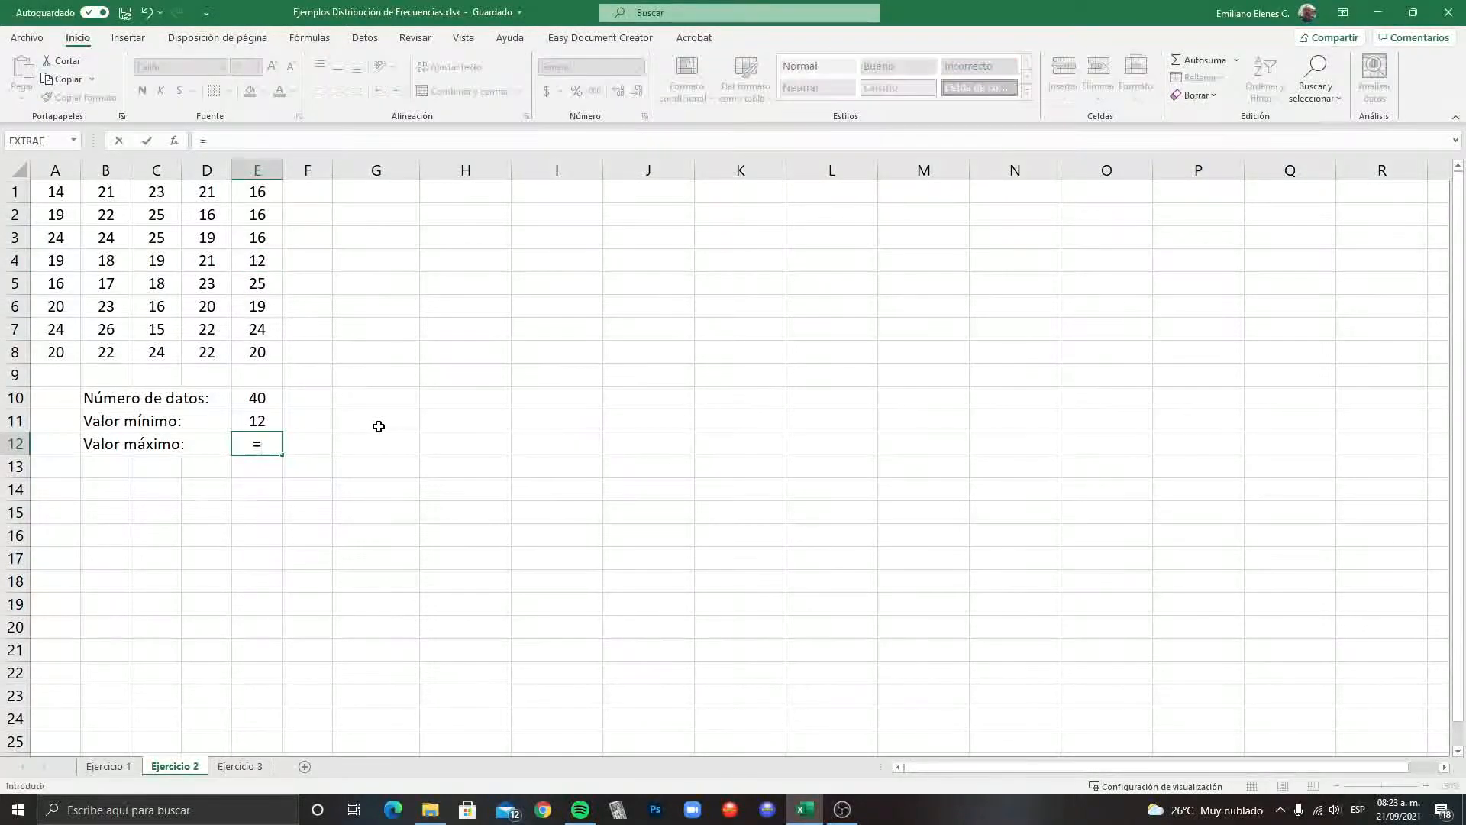
pyautogui.write('MAX')
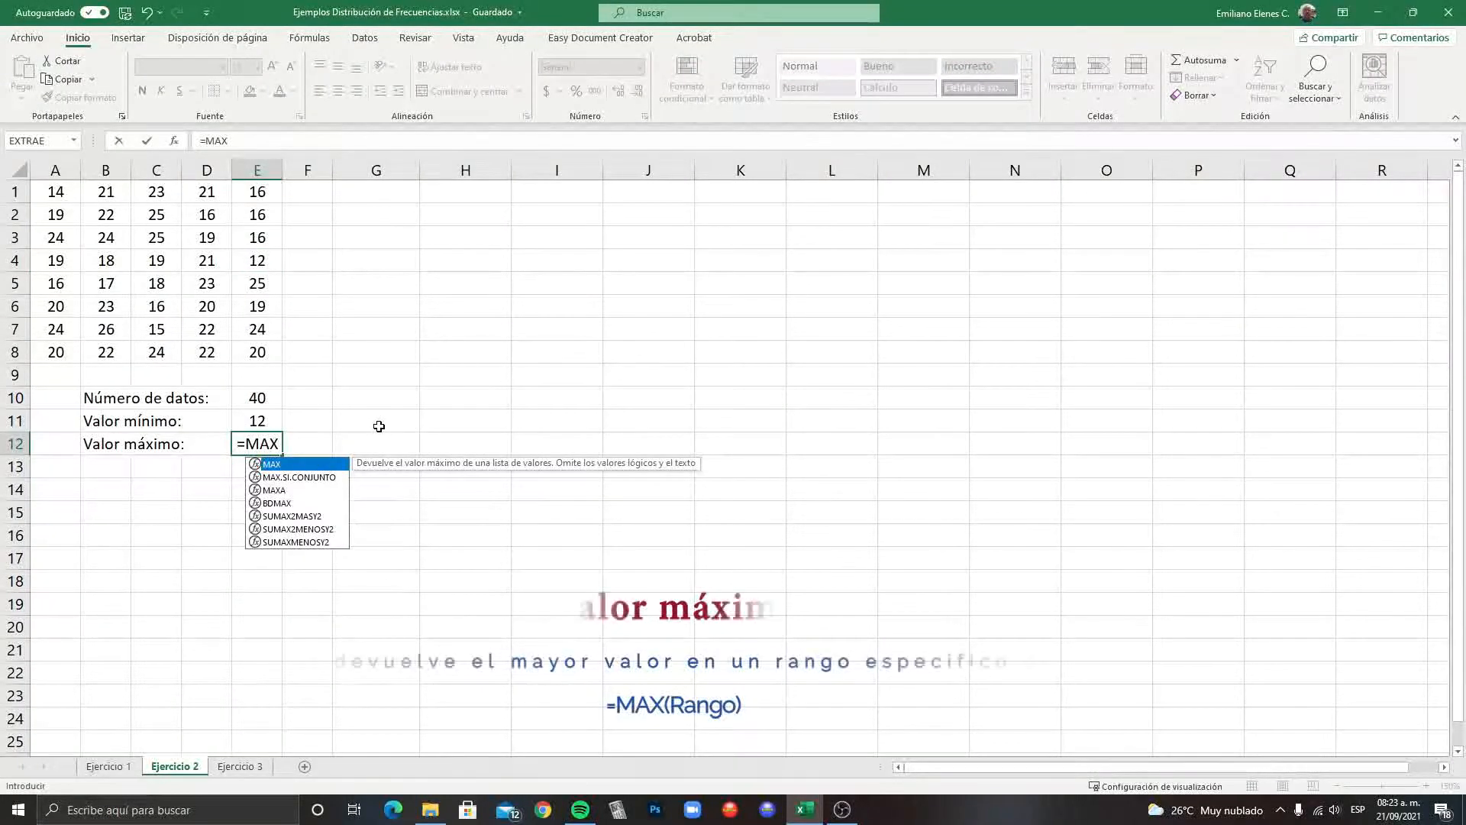
pyautogui.write('(')
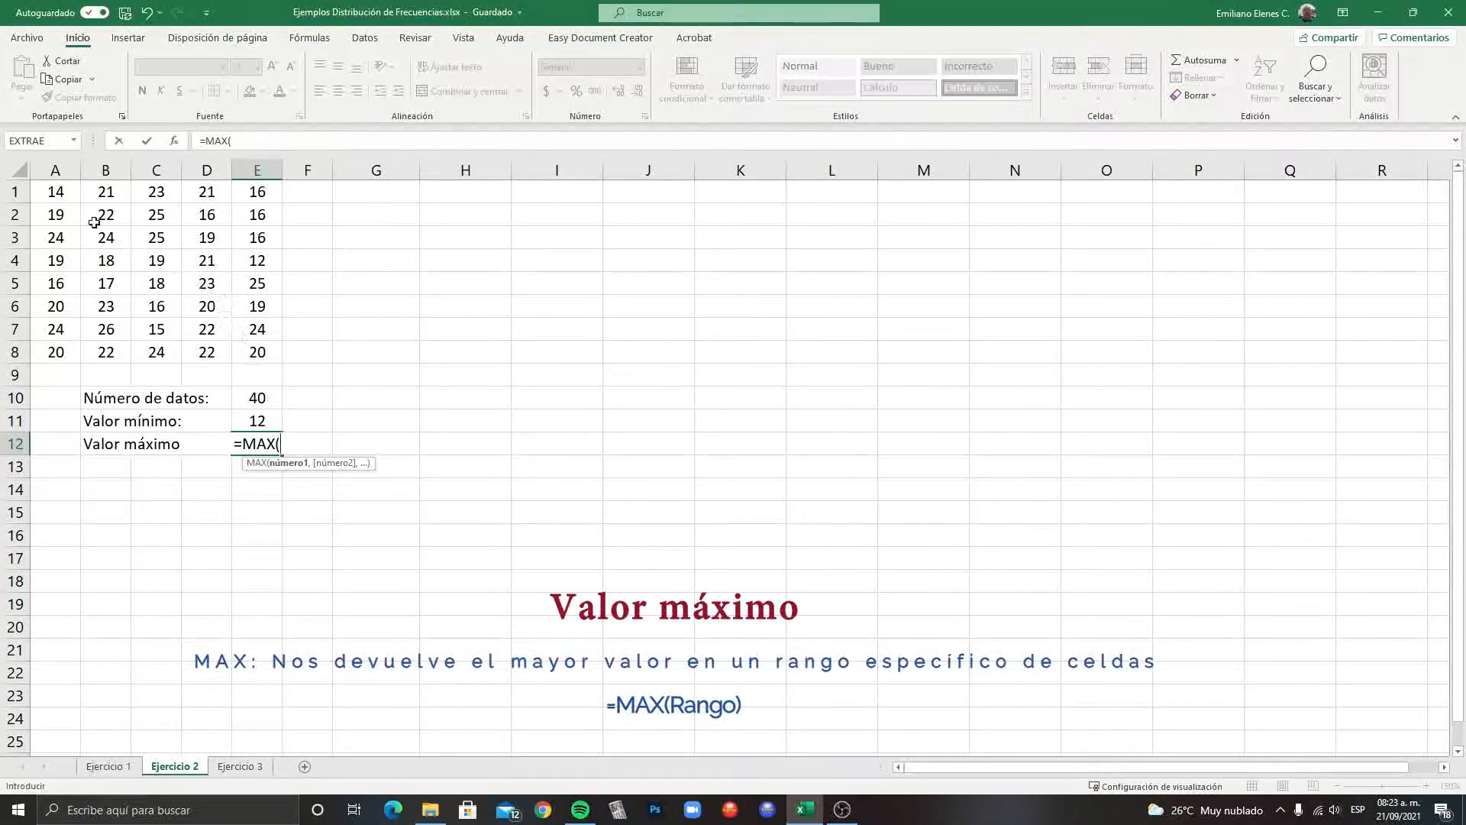
pyautogui.moveTo(56, 194); pyautogui.dragTo(256, 352)
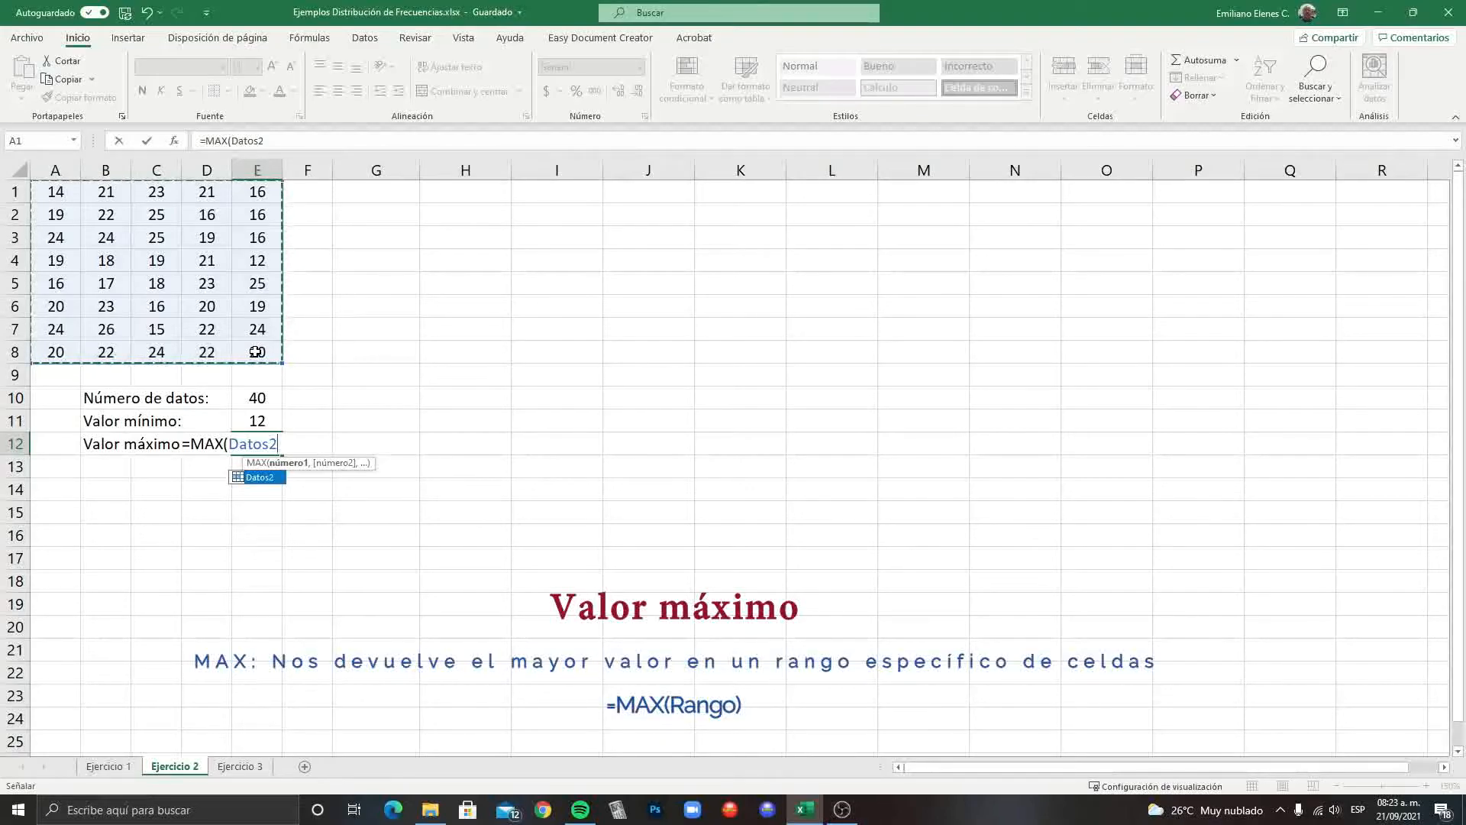
pyautogui.write(')')
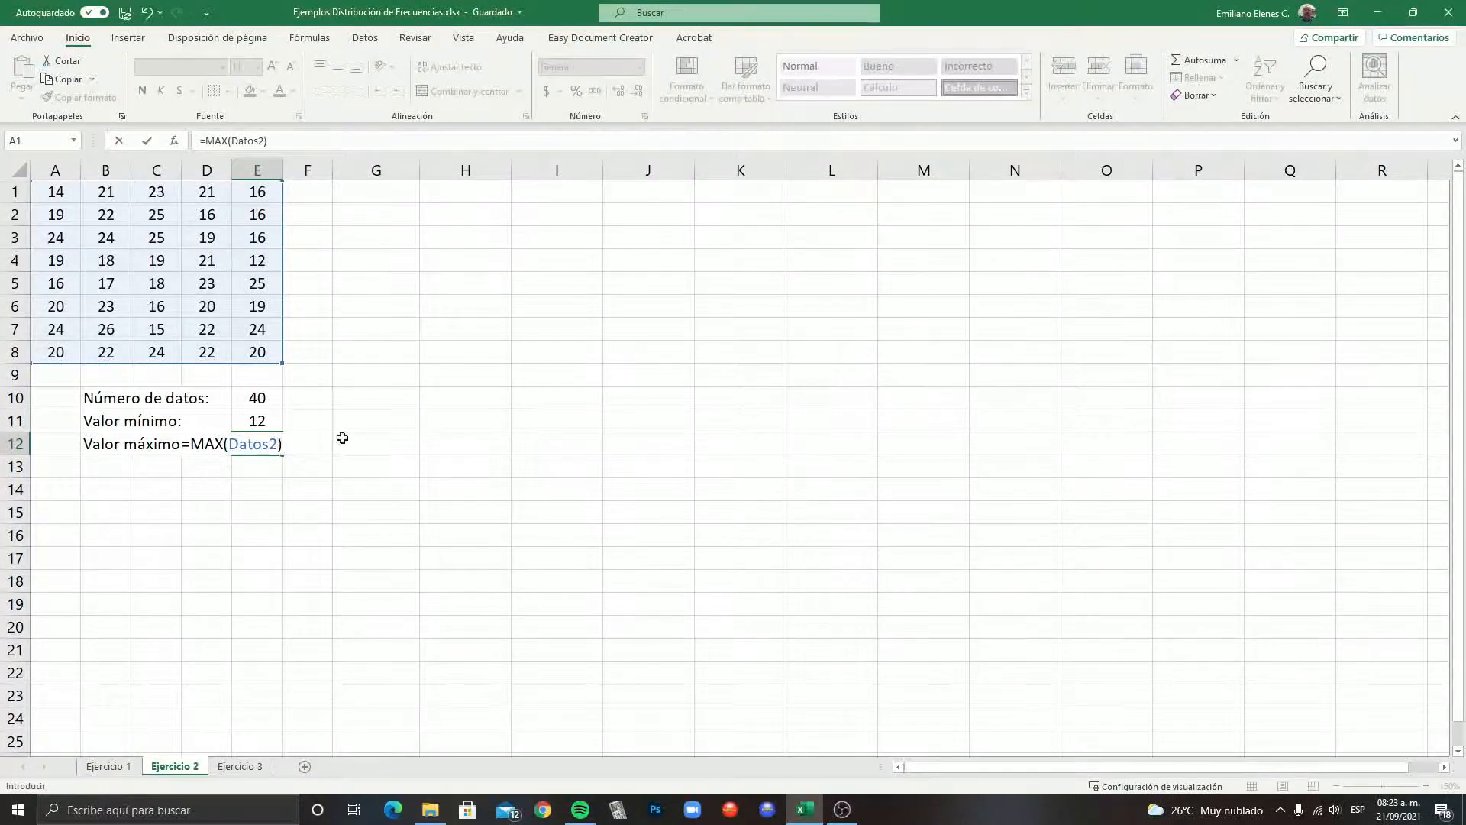
pyautogui.press('Return')
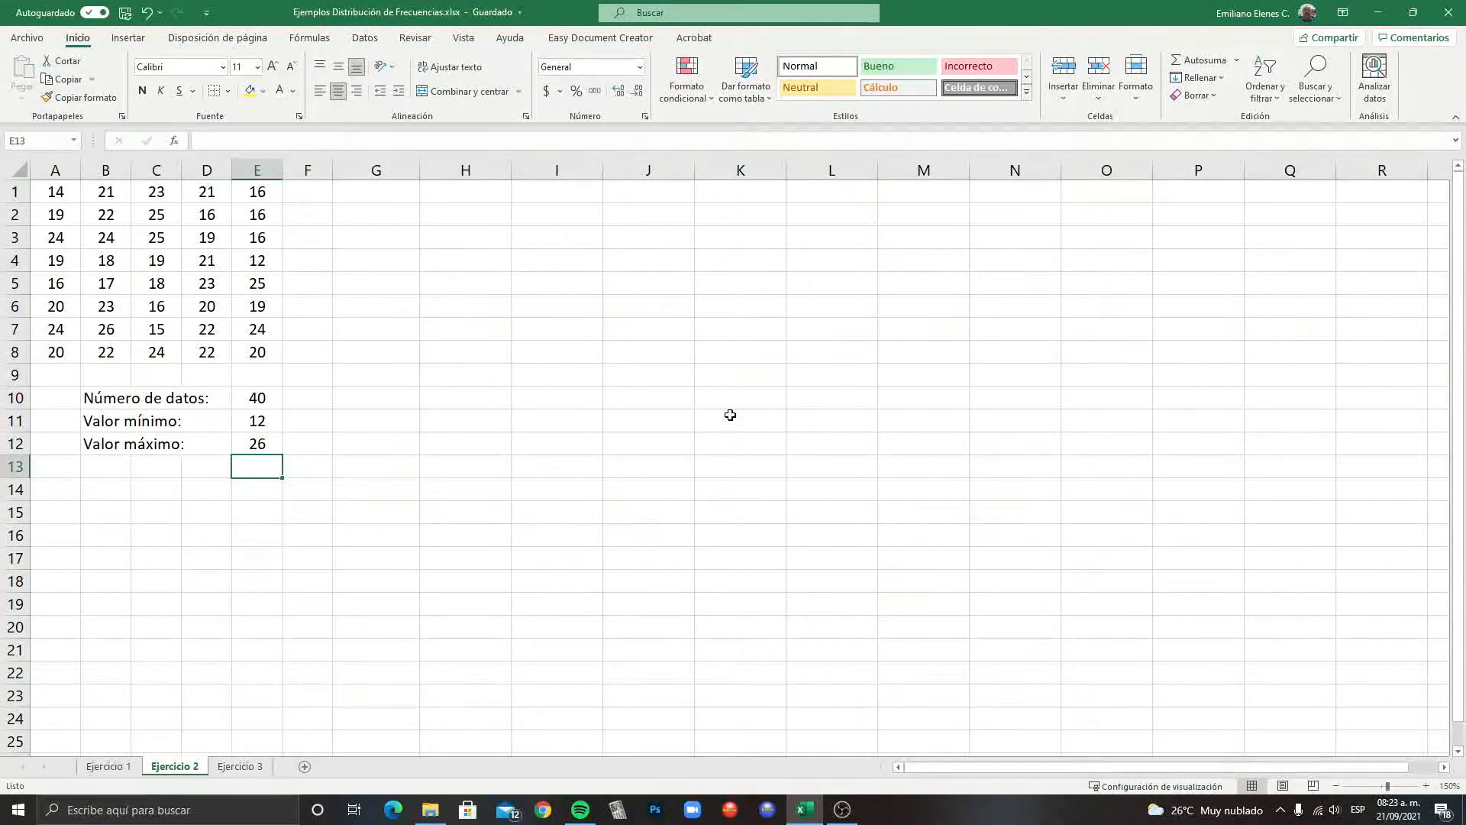
pyautogui.click(119, 336)
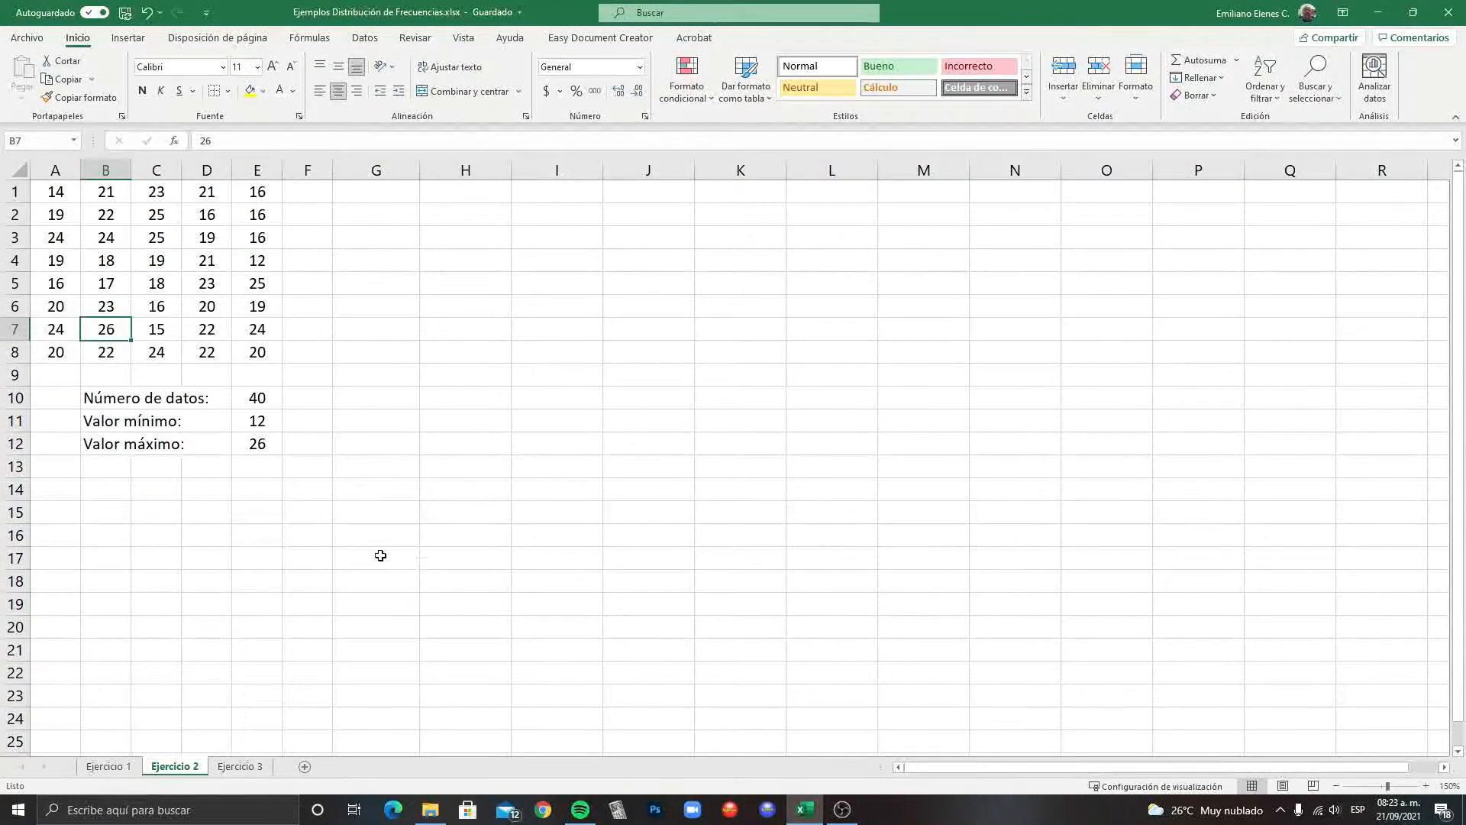
pyautogui.click(306, 469)
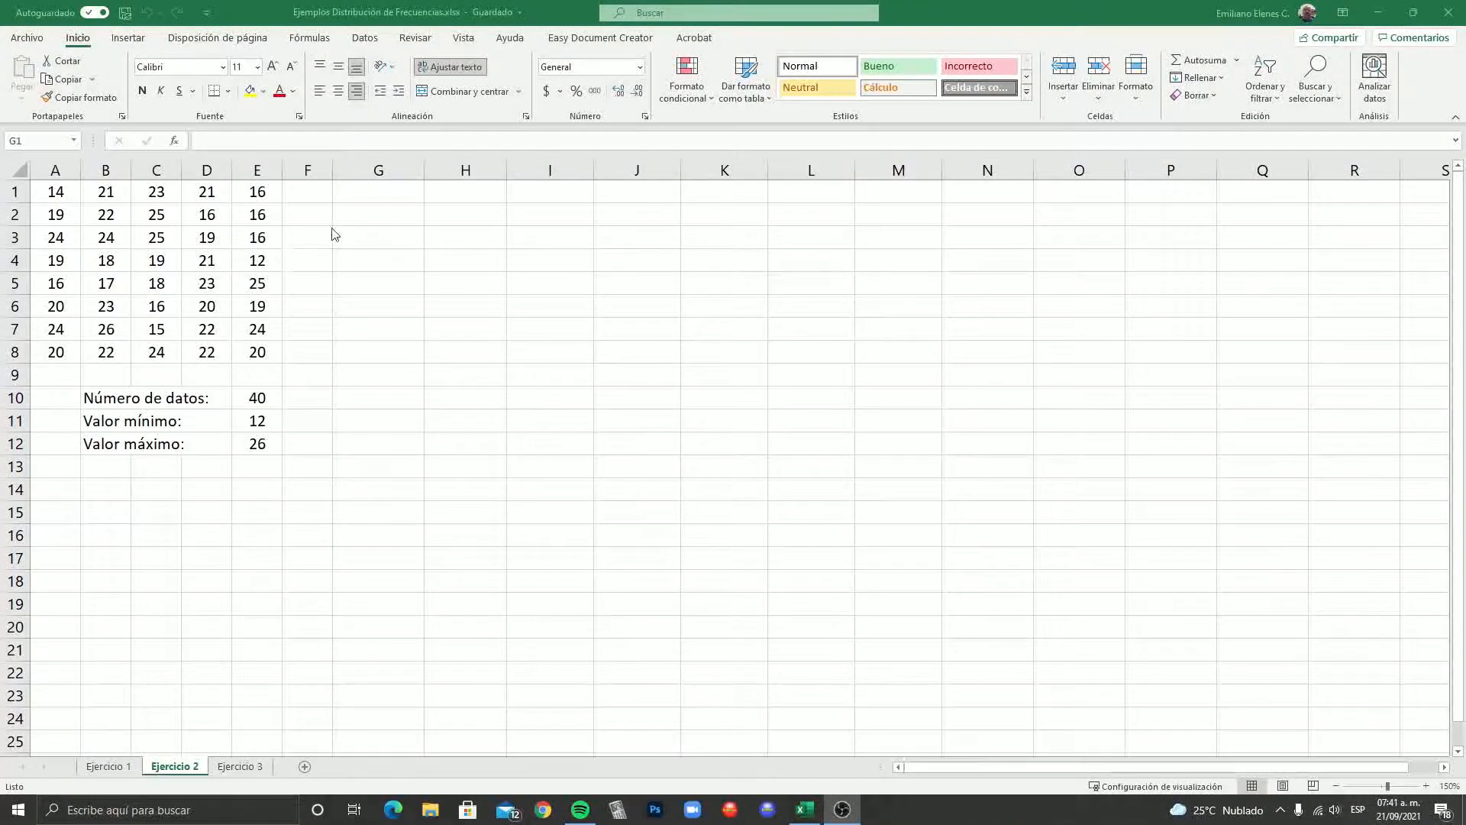
# Step: Enter the frequency table headers "No. (i)", "Alumnos" and "f(i)" in cells G1, H1 and I1
pyautogui.click(381, 198)
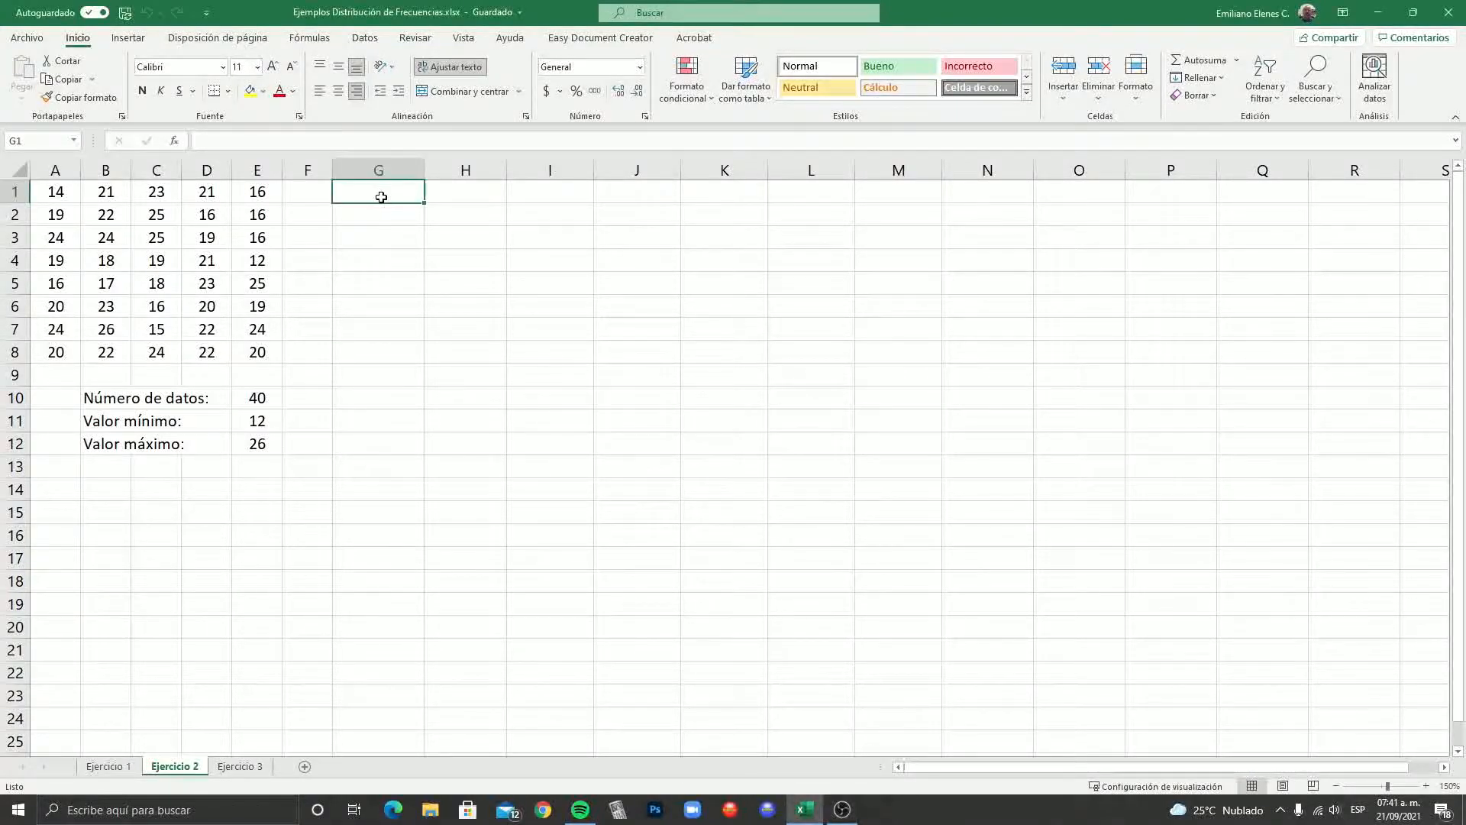
pyautogui.write('N')
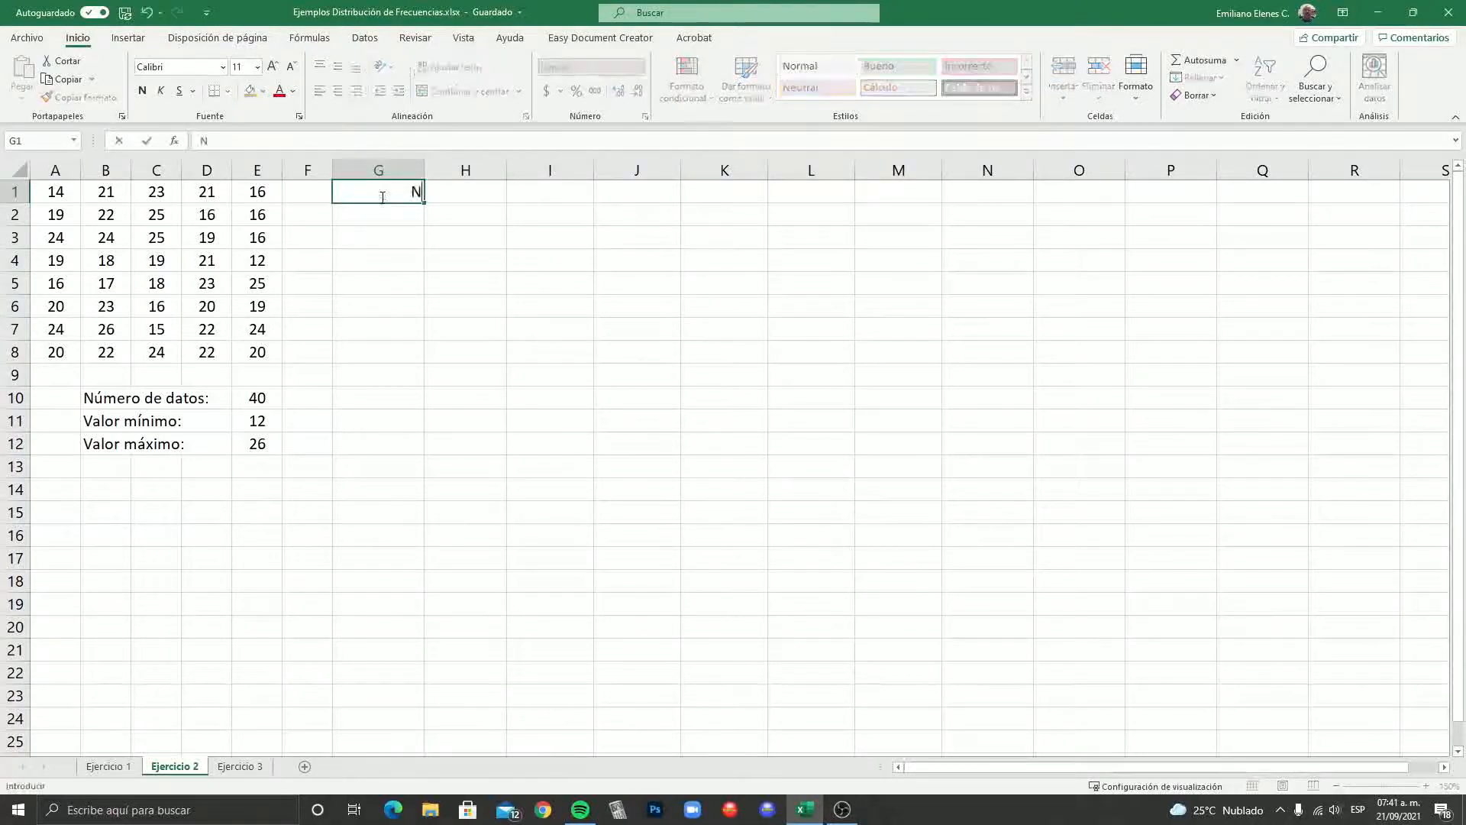
pyautogui.write('o. (i)')
pyautogui.press('Tab')
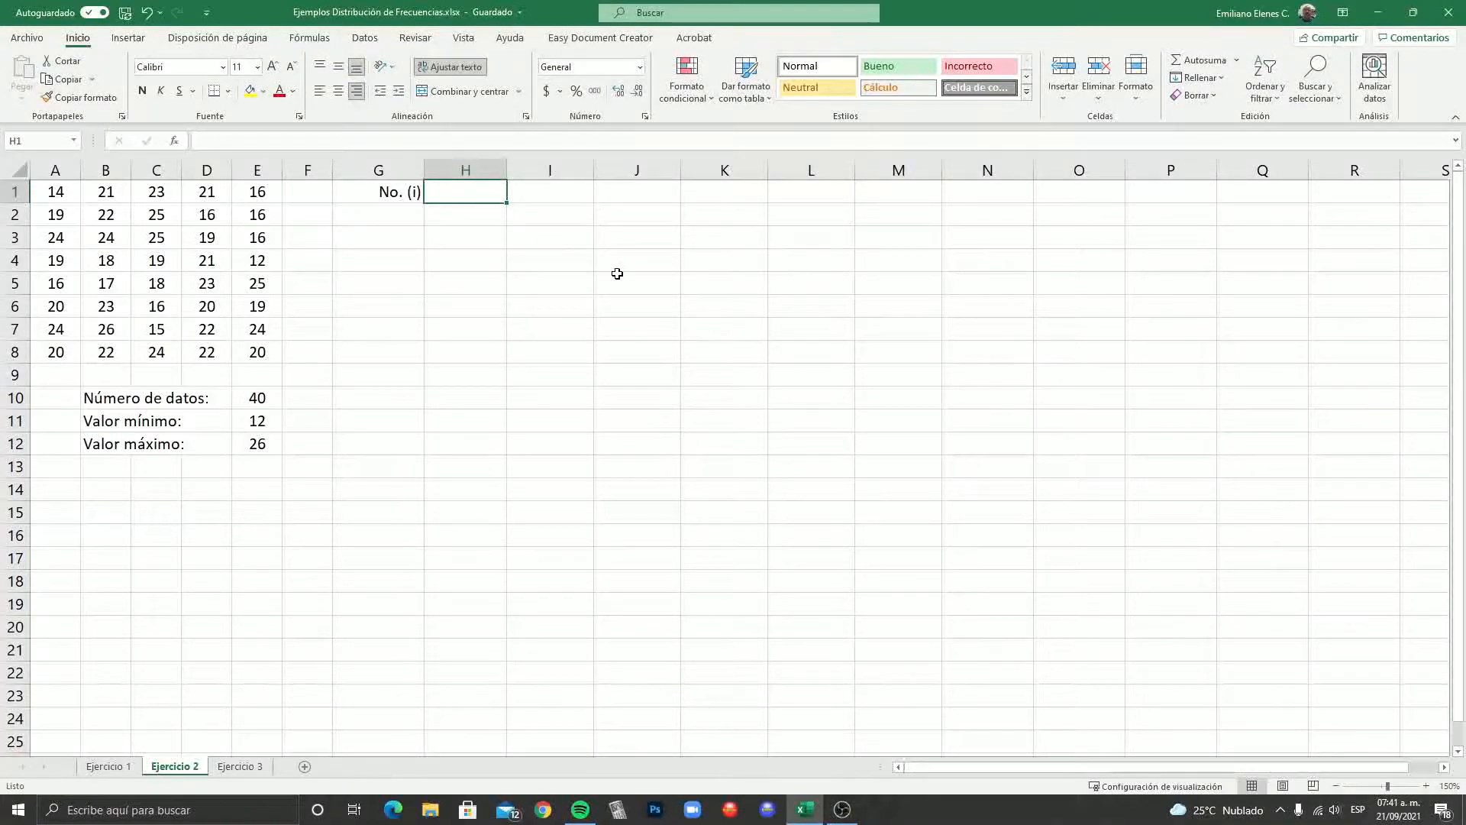
pyautogui.write('Alumnos')
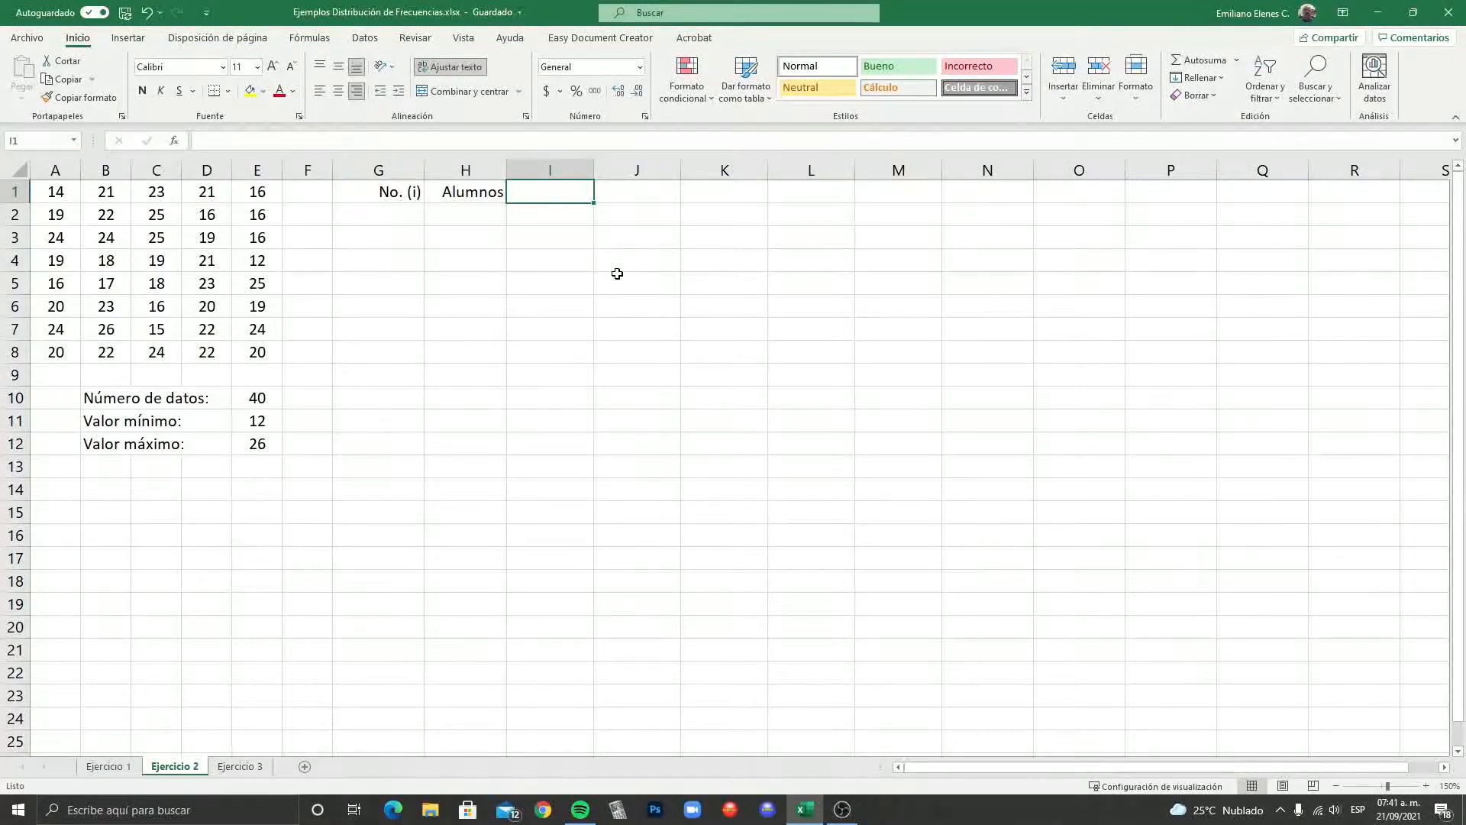
pyautogui.write('f')
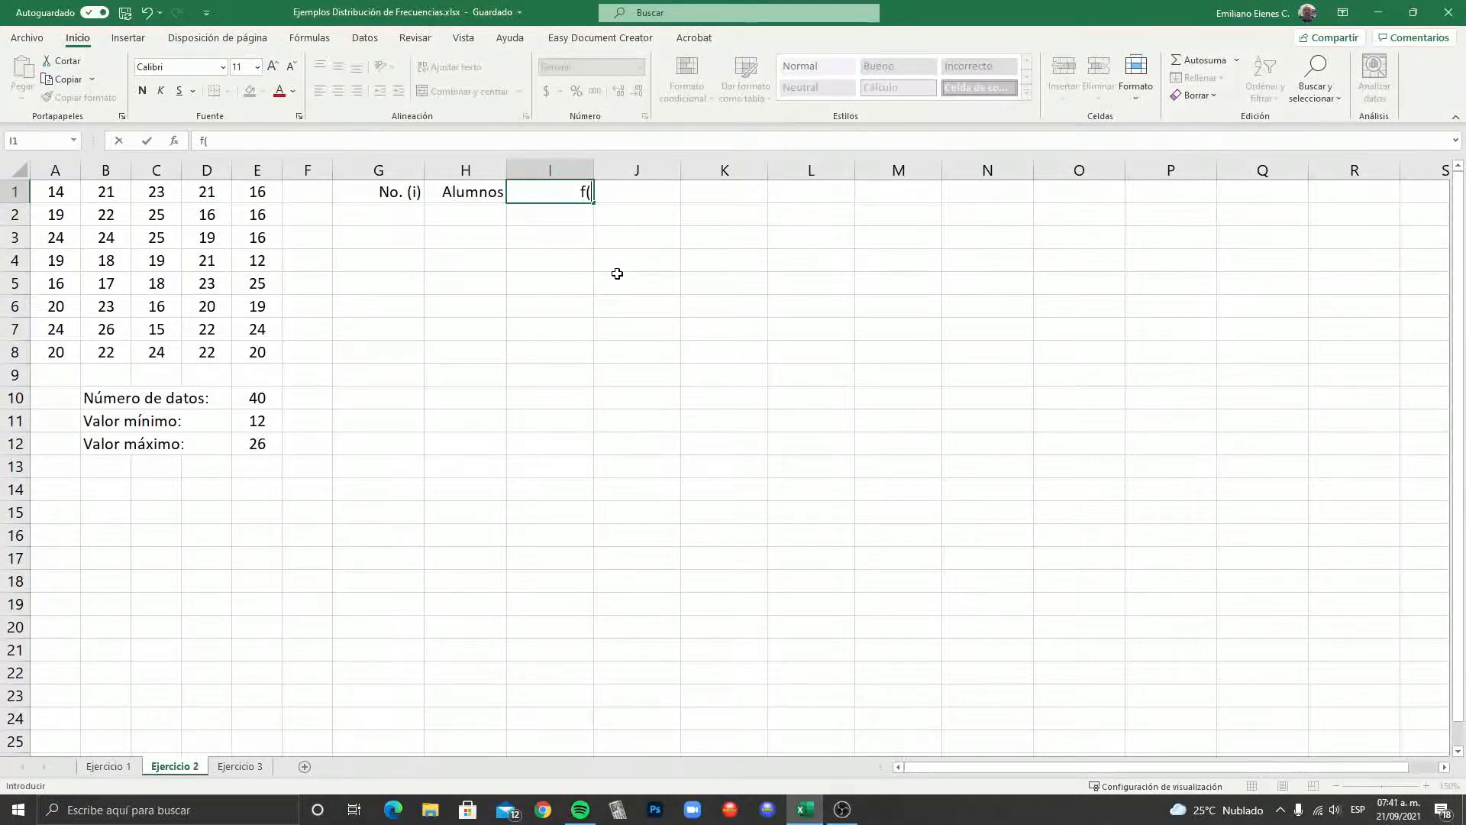
pyautogui.write('(i)')
pyautogui.press('Left')
pyautogui.press('Right')
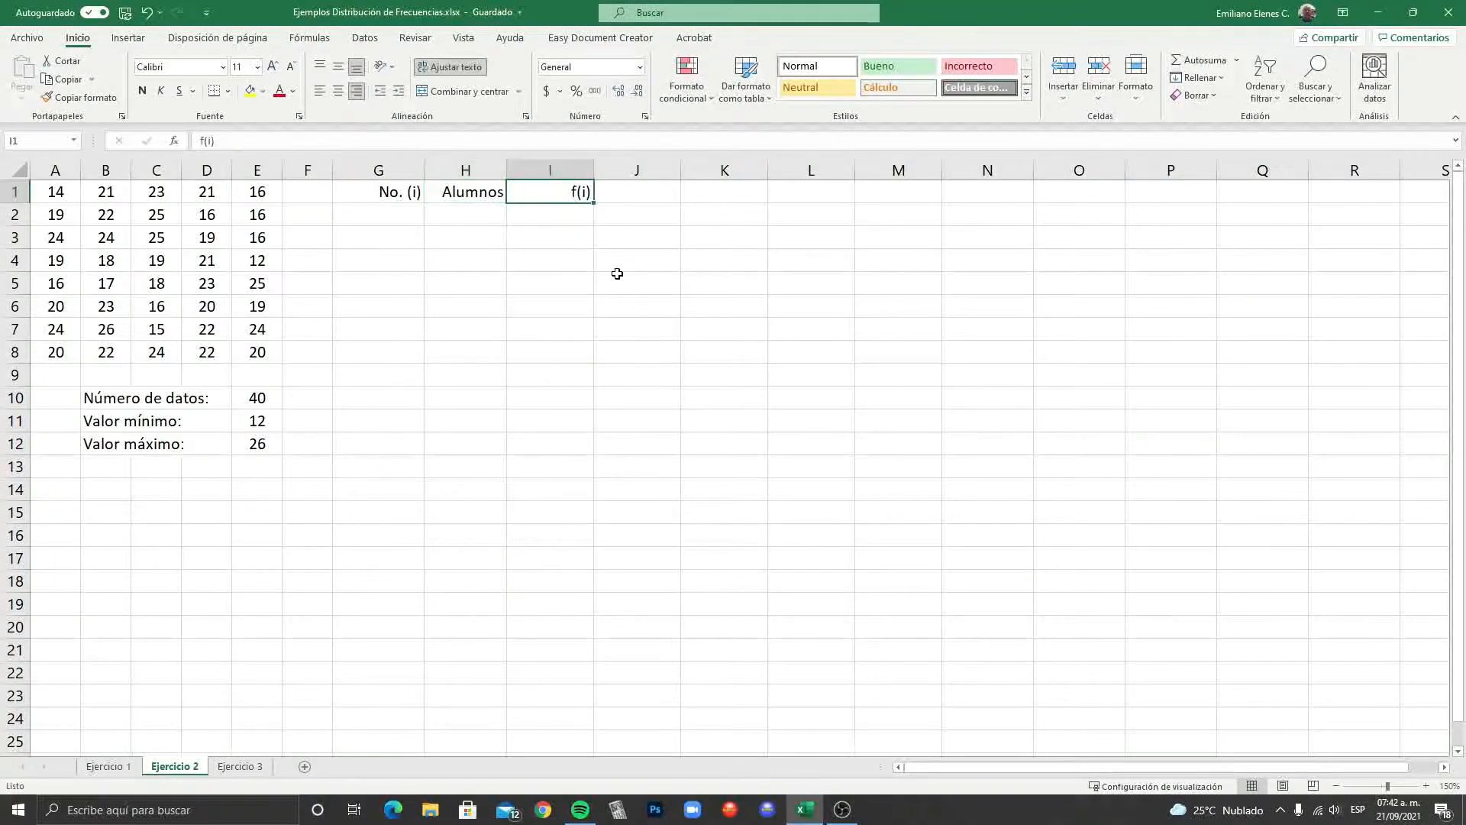
# Step: Format the letter i inside the parentheses of the "f(i)" header in cell I1 as subscript
pyautogui.click(209, 143)
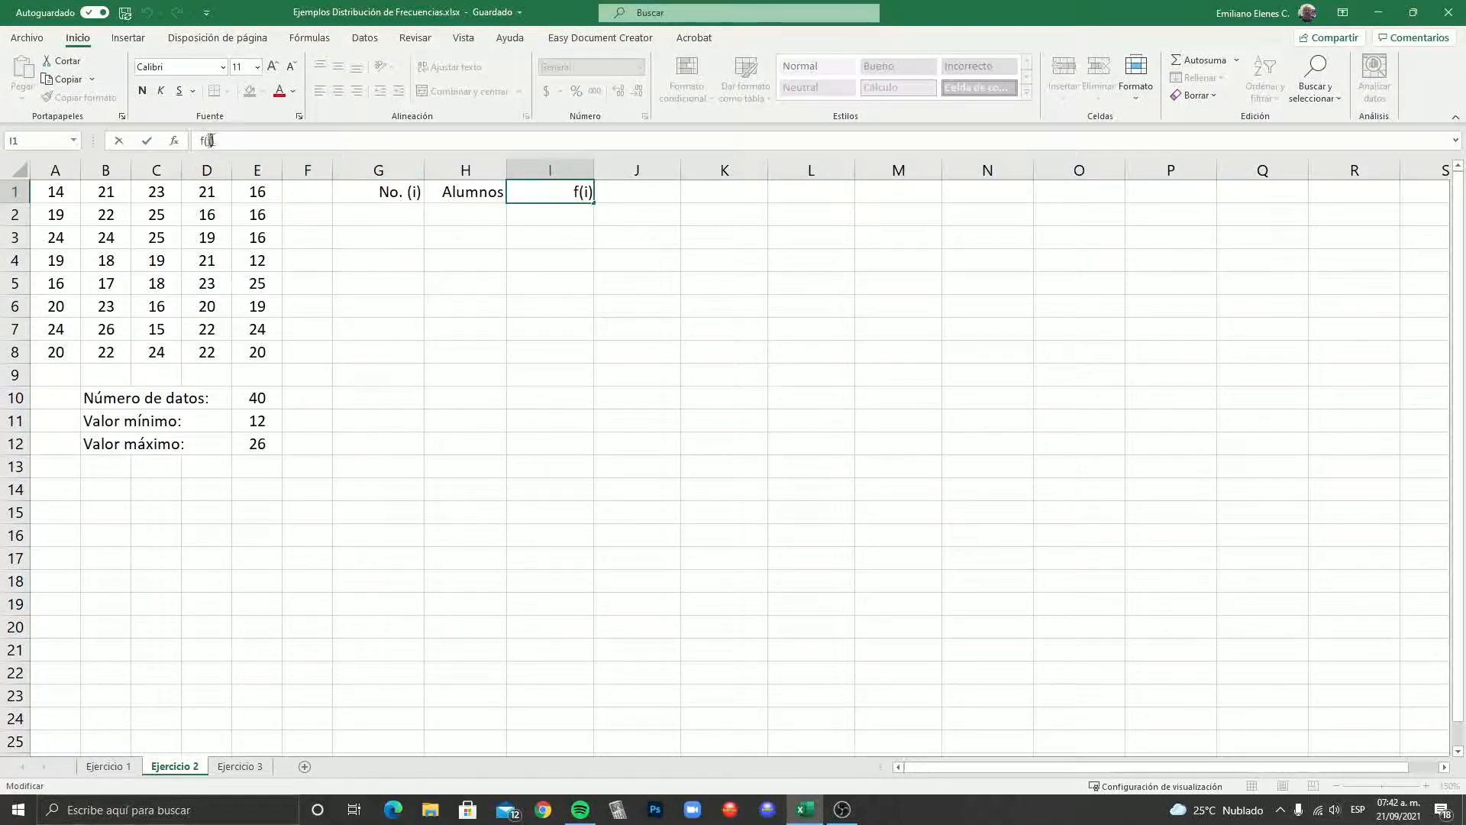
pyautogui.click(299, 117)
pyautogui.click(602, 478)
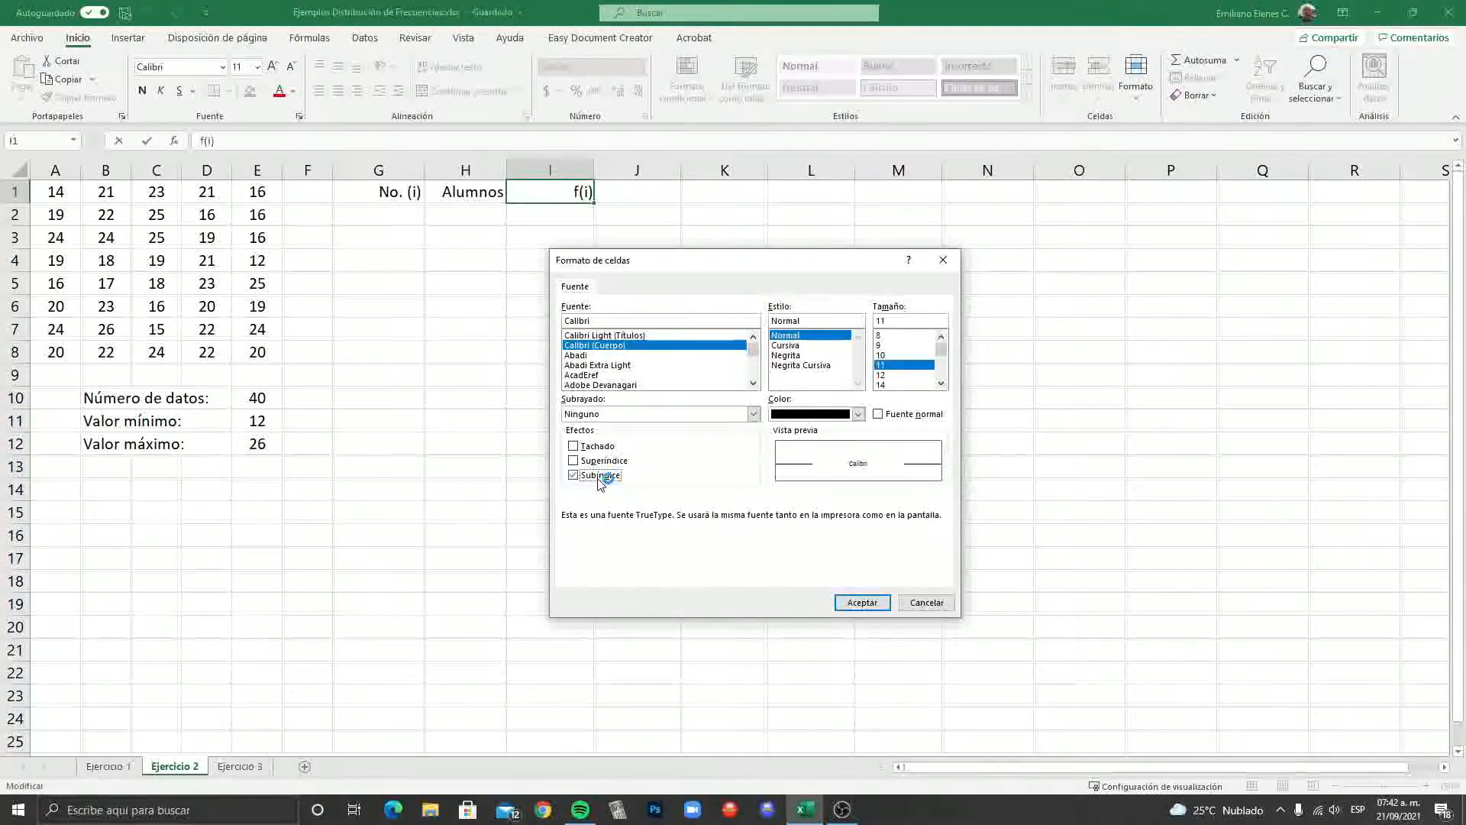
pyautogui.click(861, 603)
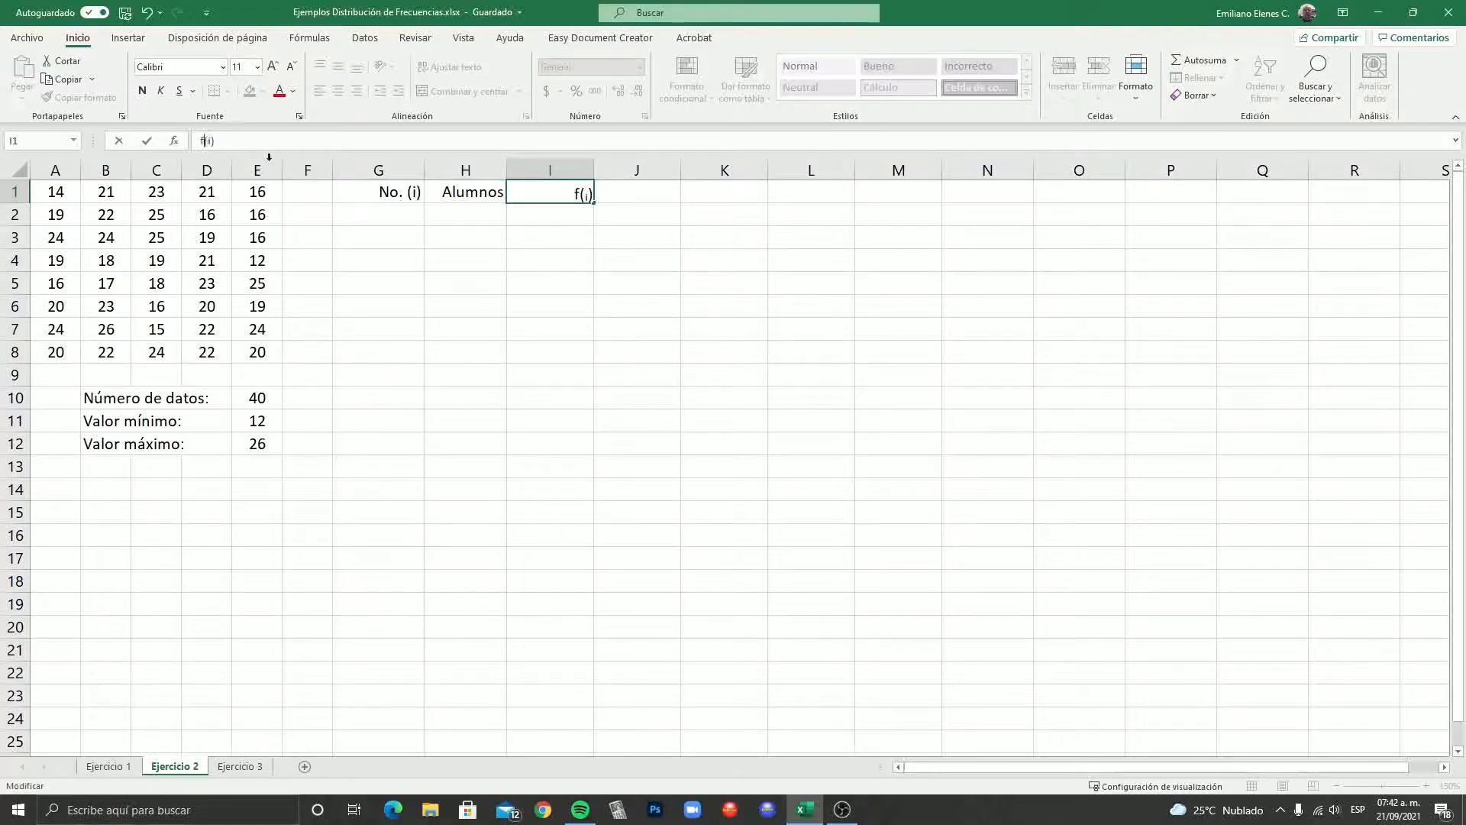
# Step: Remove the parentheses around the subscript i in the frequency header in cell I1
pyautogui.press('Delete')
pyautogui.press('BackSpace')
pyautogui.press('Return')
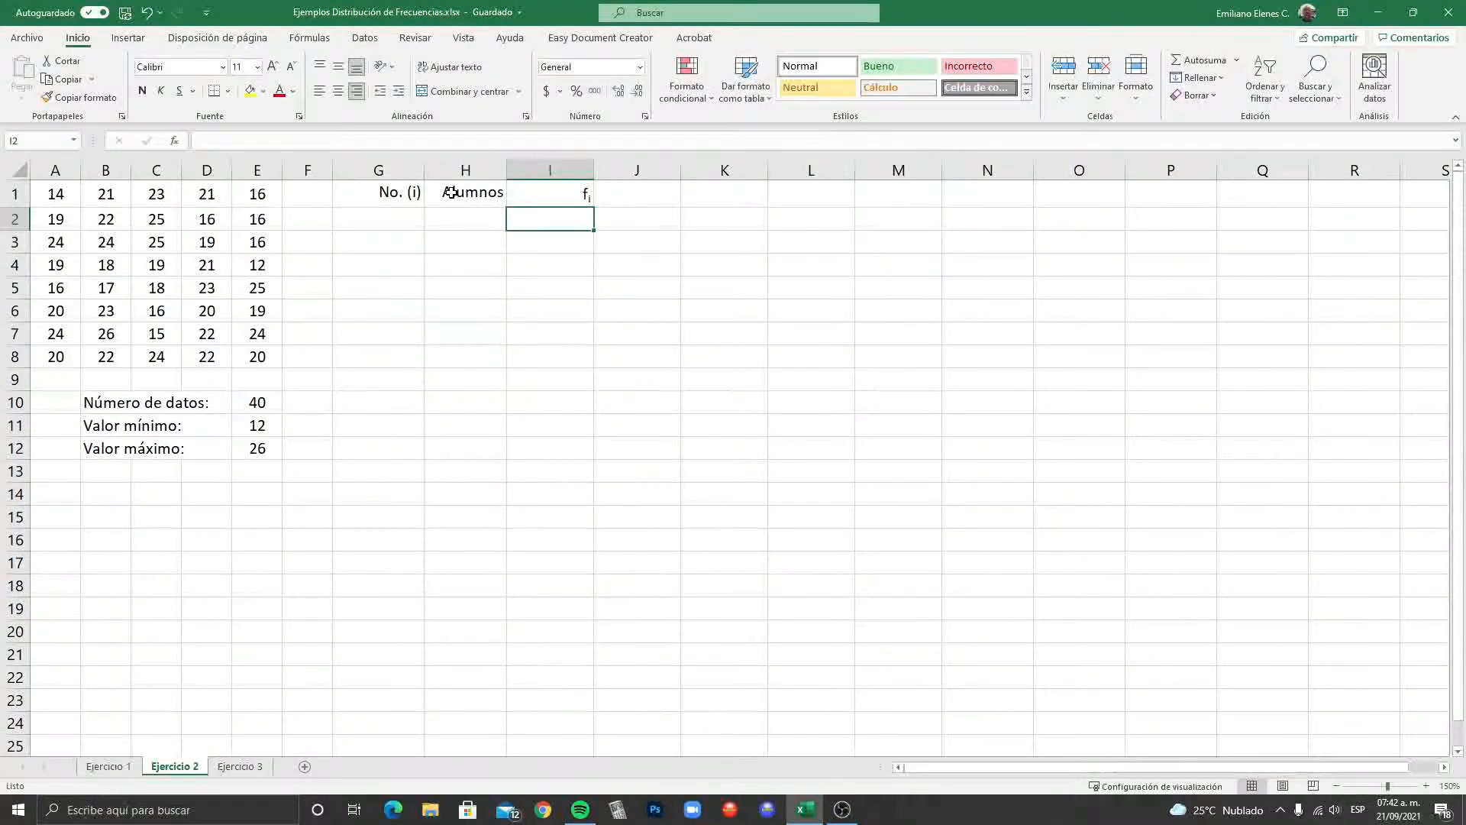
# Step: Enter the relative frequency header "fr (%)" in cell J1
pyautogui.press('Right')
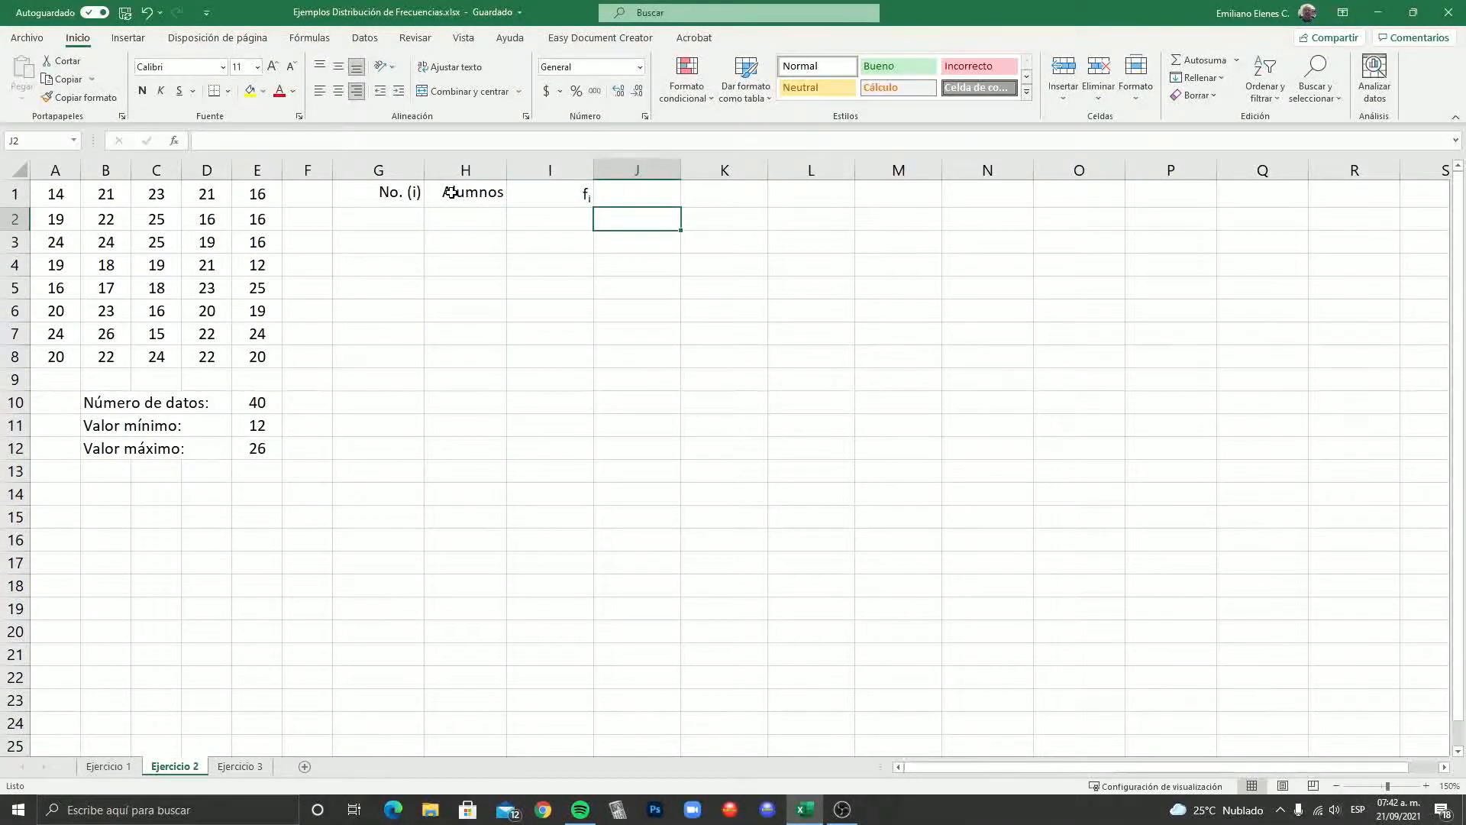
pyautogui.press('Up')
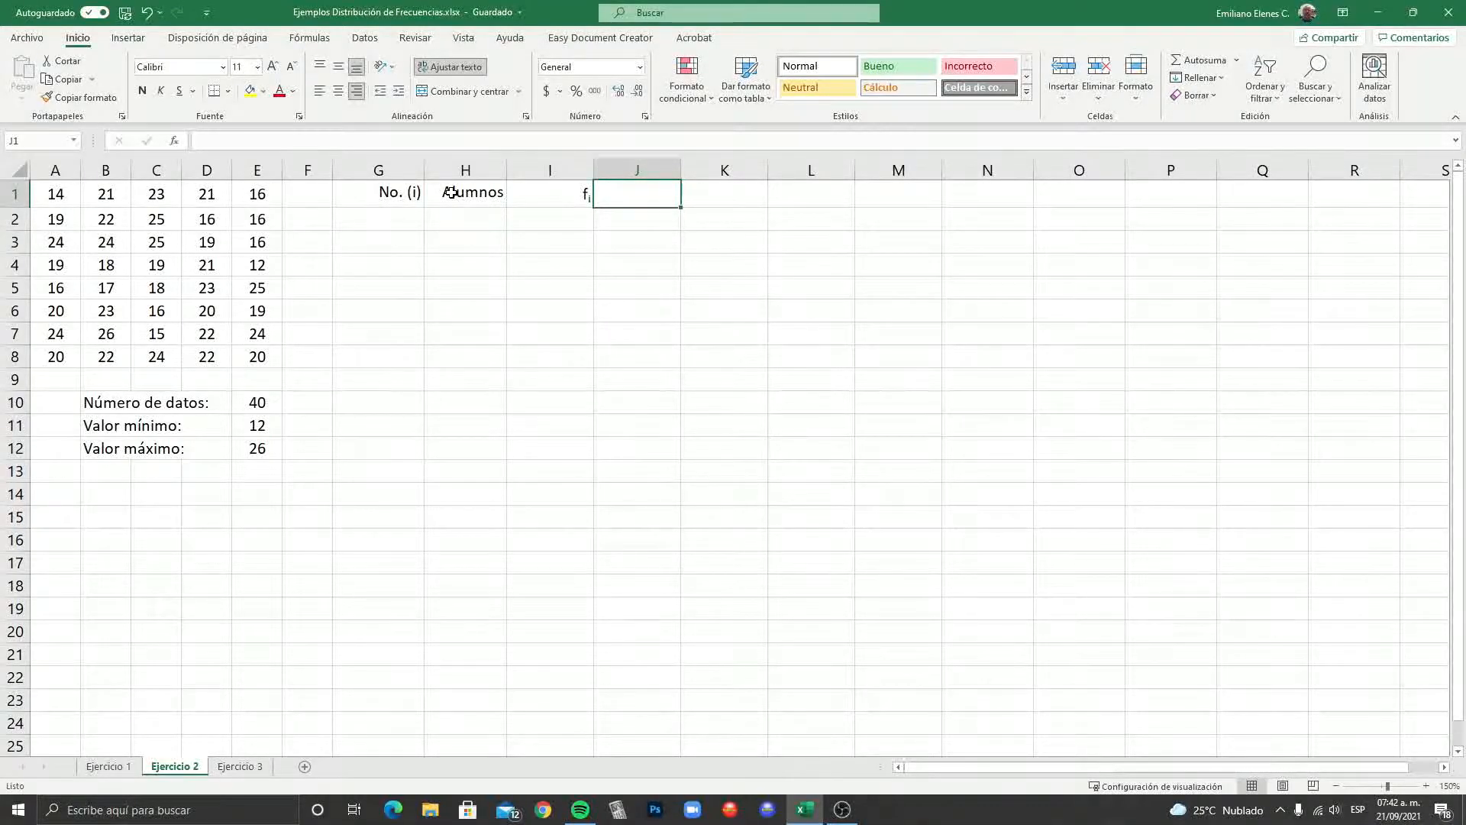
pyautogui.write('fr')
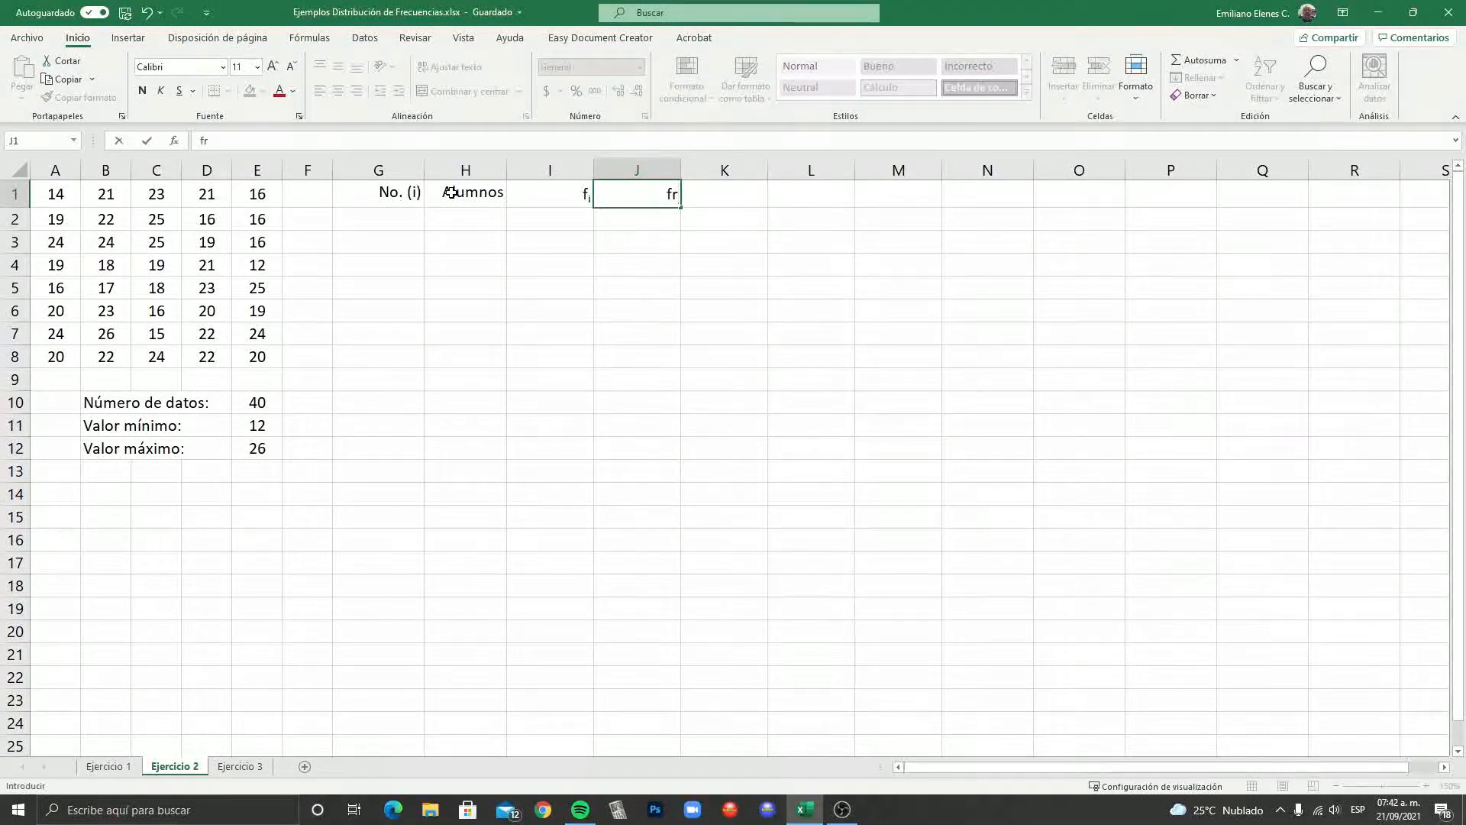
pyautogui.write(' (%)')
pyautogui.click(452, 192)
pyautogui.press('Right')
pyautogui.press('Right')
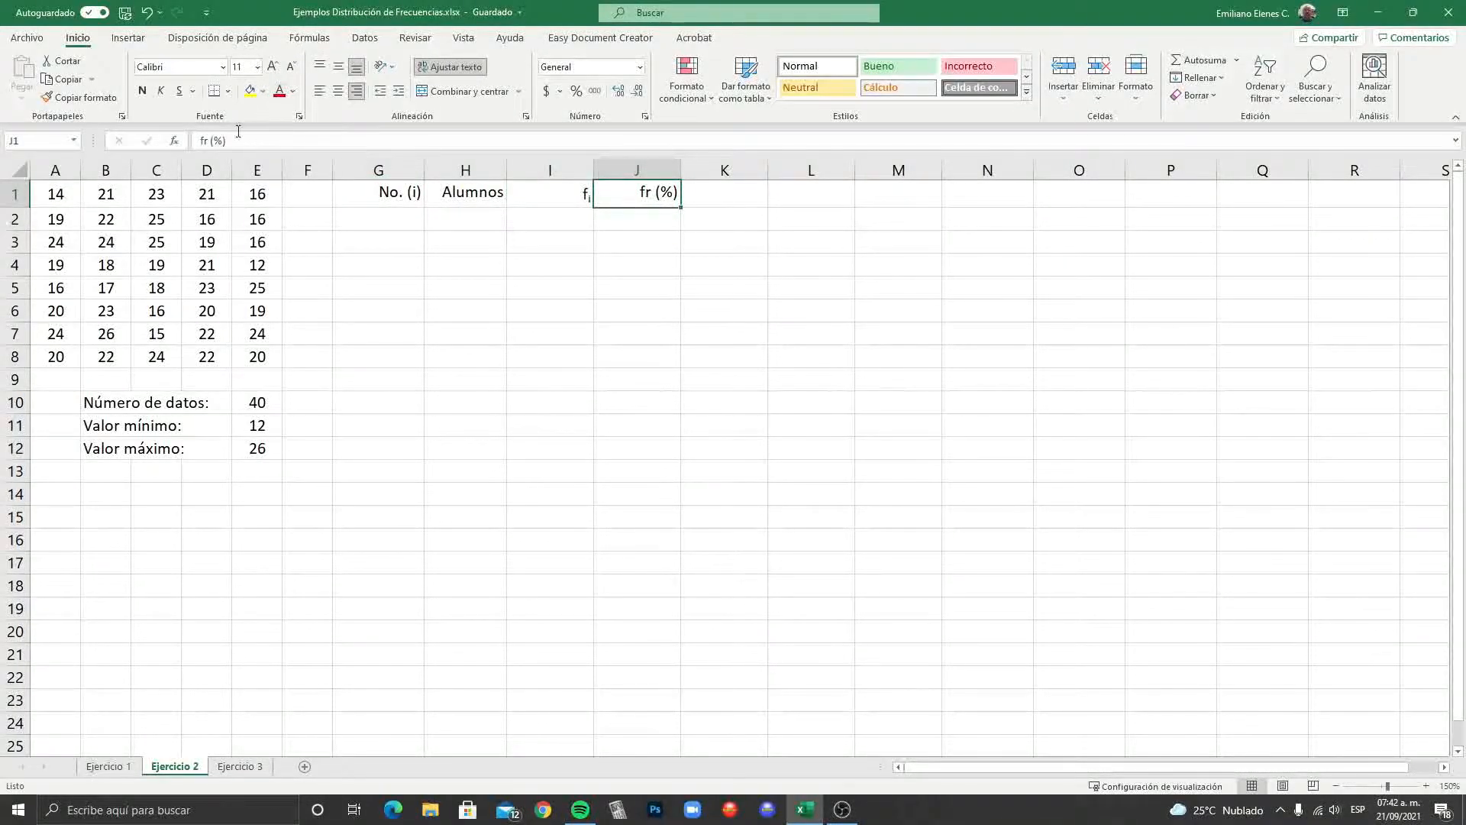
# Step: Format the letter r of the "fr (%)" header in cell J1 as subscript
pyautogui.click(206, 142)
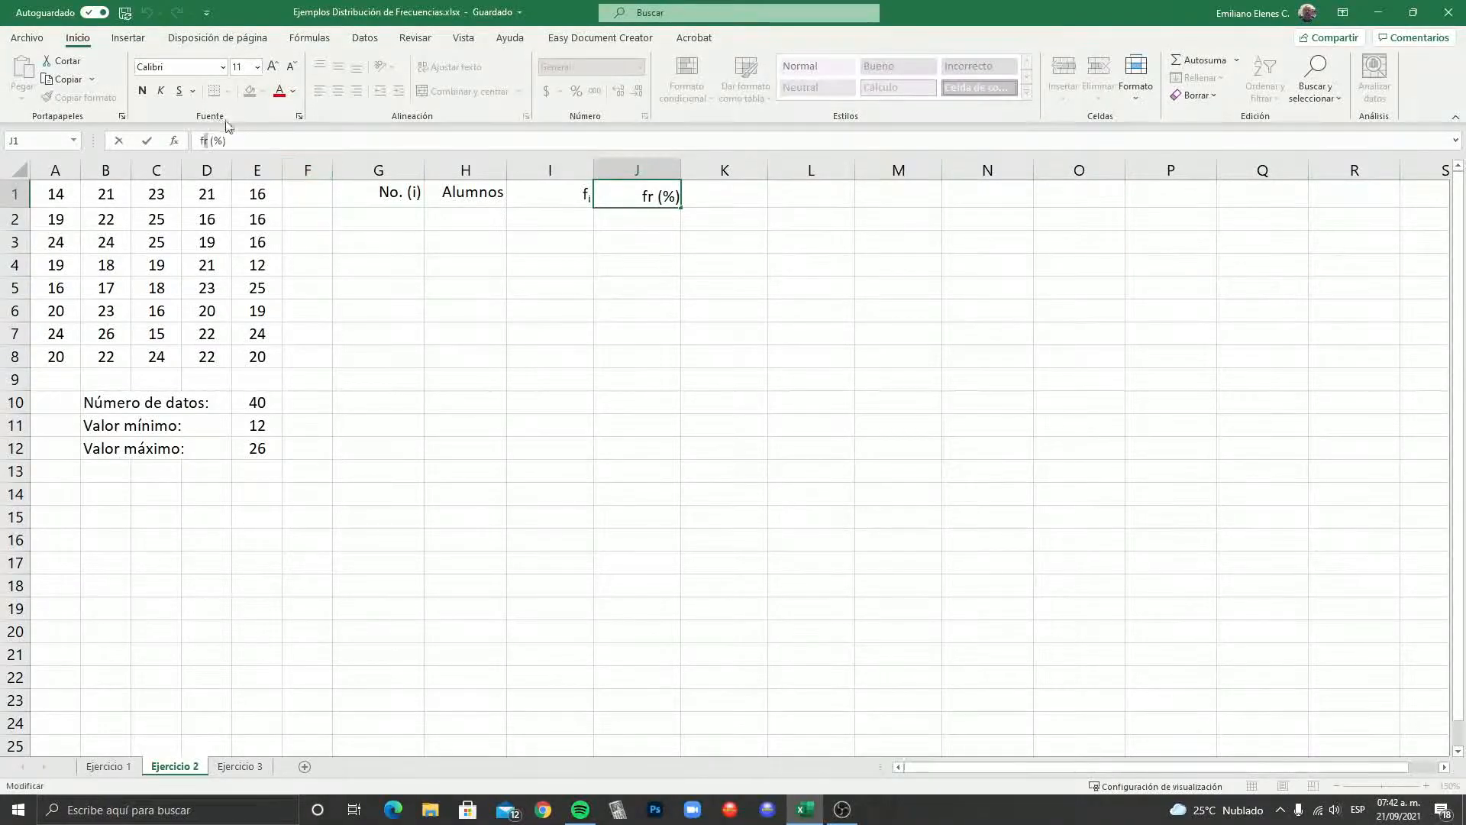
pyautogui.click(298, 117)
pyautogui.click(587, 477)
pyautogui.click(861, 604)
pyautogui.click(821, 193)
pyautogui.click(728, 200)
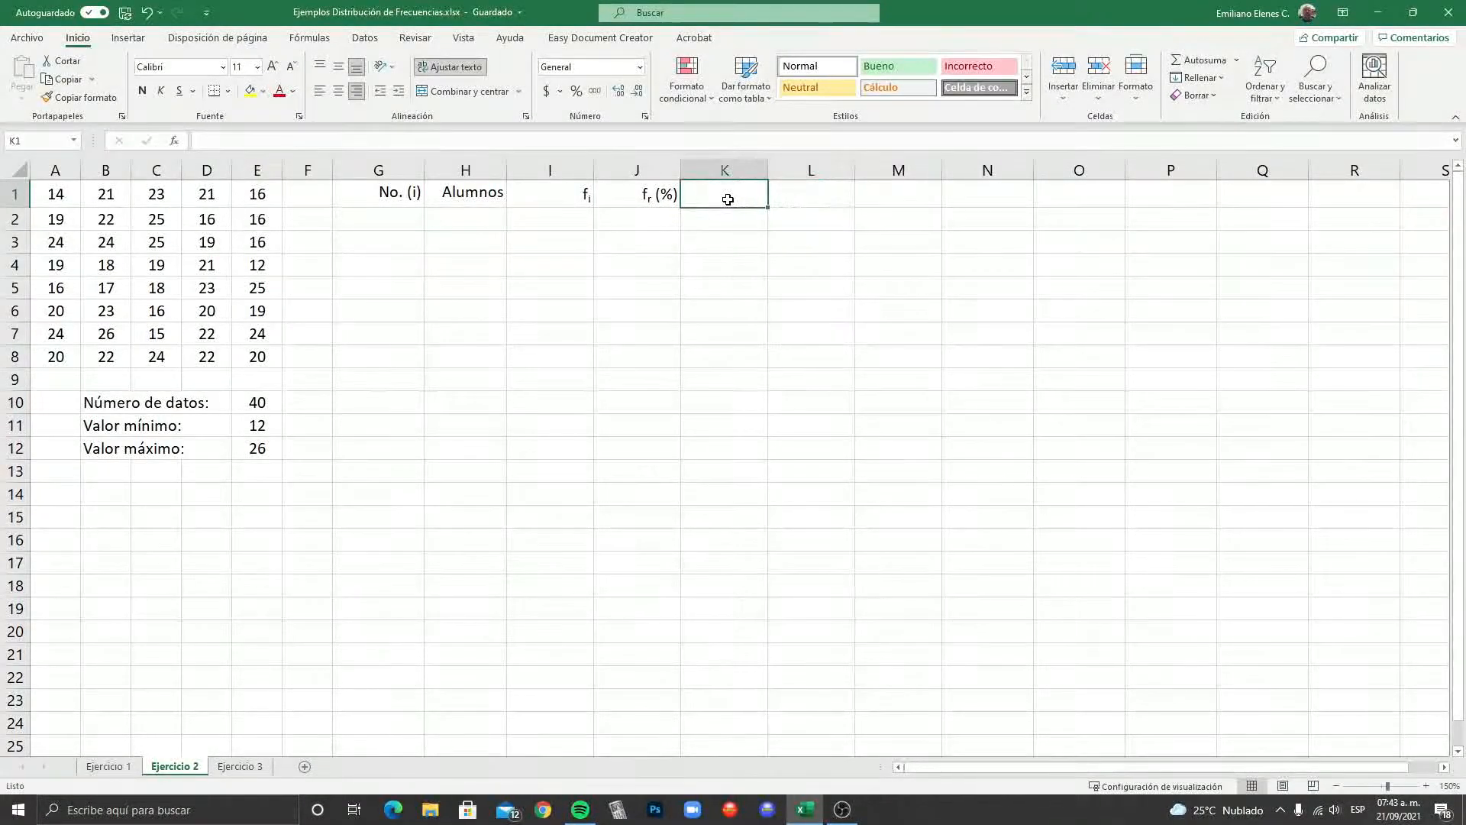
# Step: Copy the two frequency headers in I1:J1 into cells K1 and L1
pyautogui.click(807, 203)
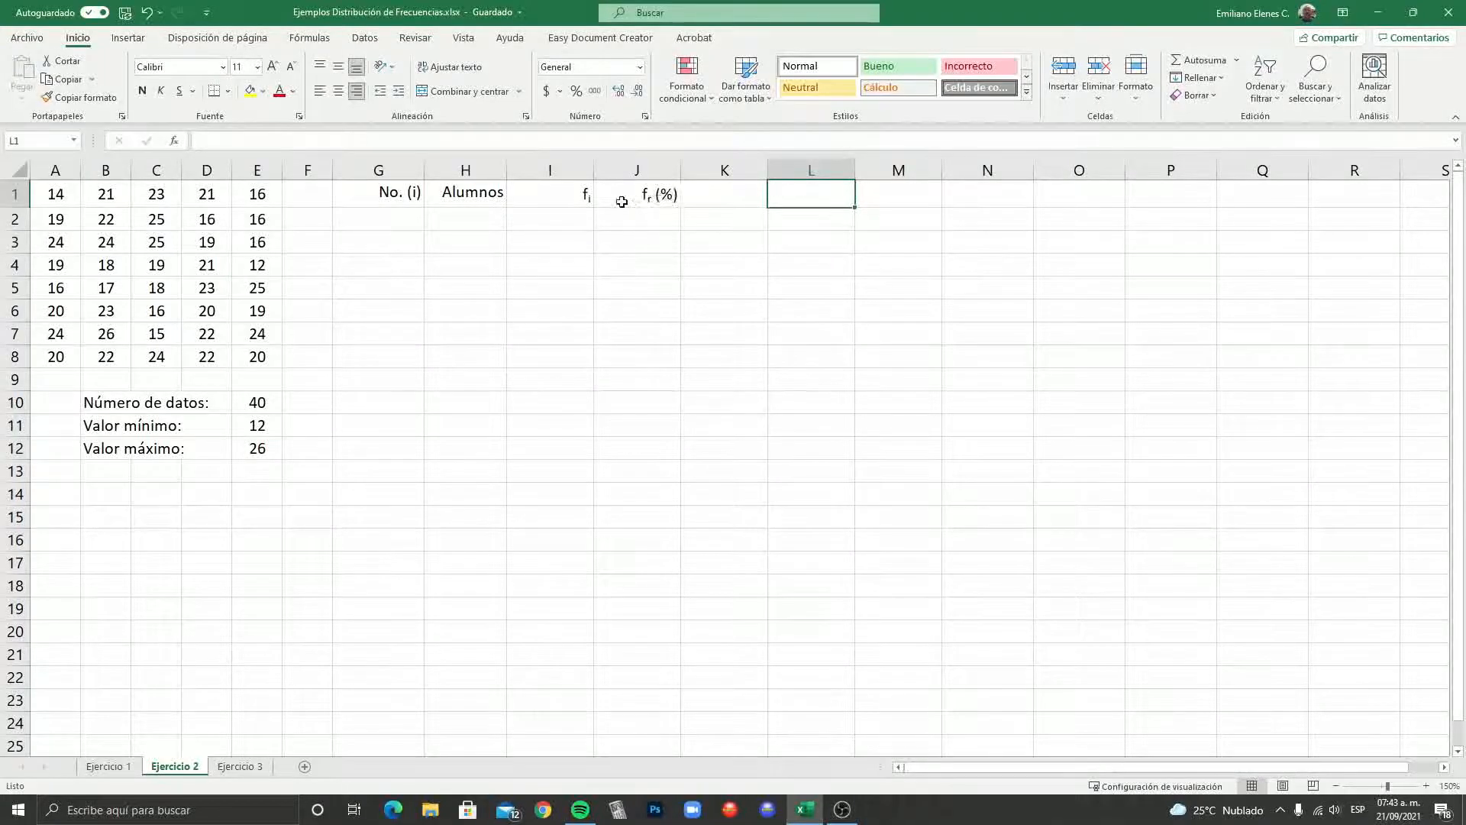
pyautogui.moveTo(575, 199); pyautogui.dragTo(609, 203)
pyautogui.hotkey('ctrl', 'c')
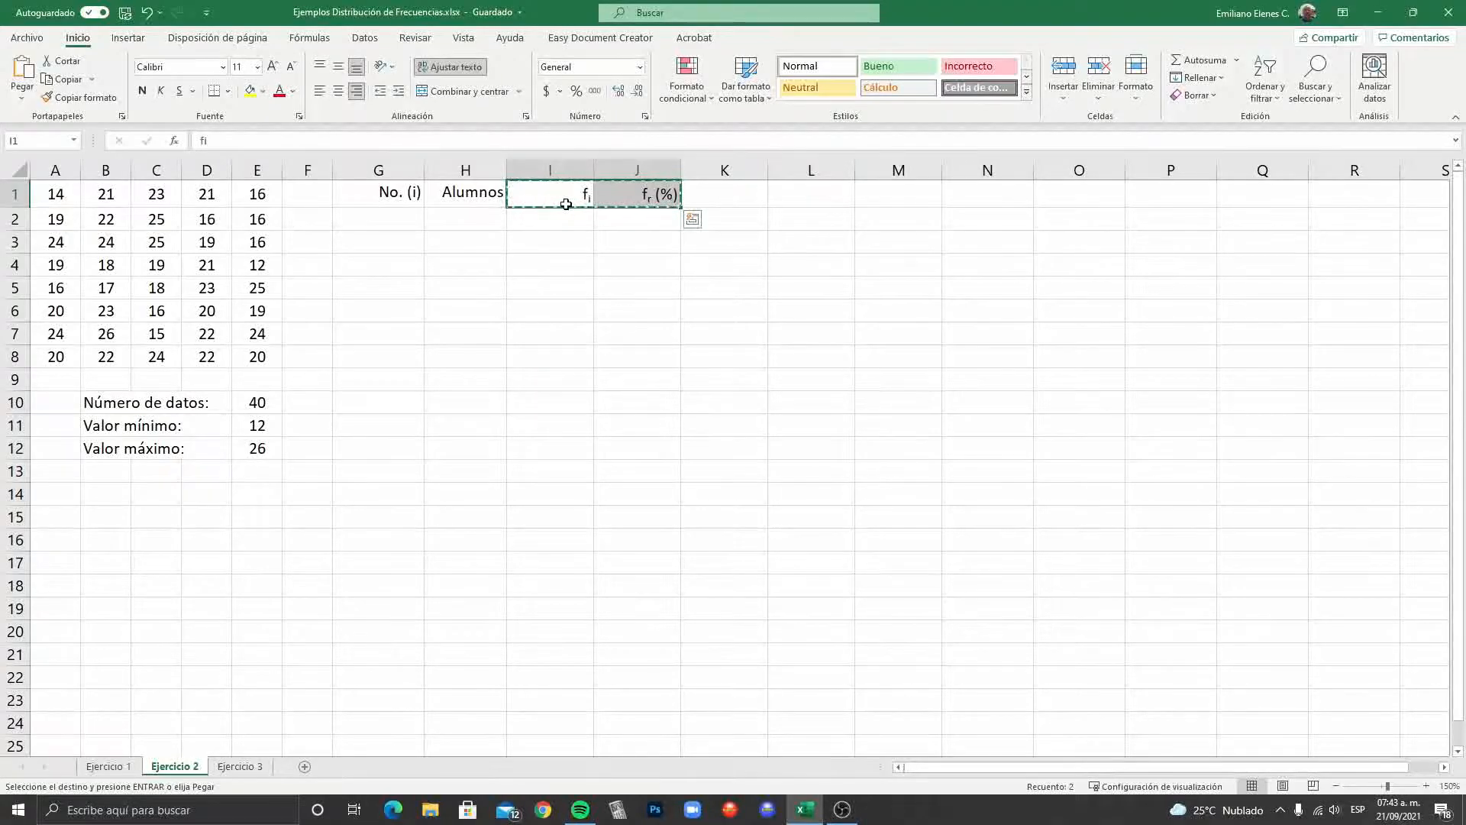
pyautogui.click(738, 199)
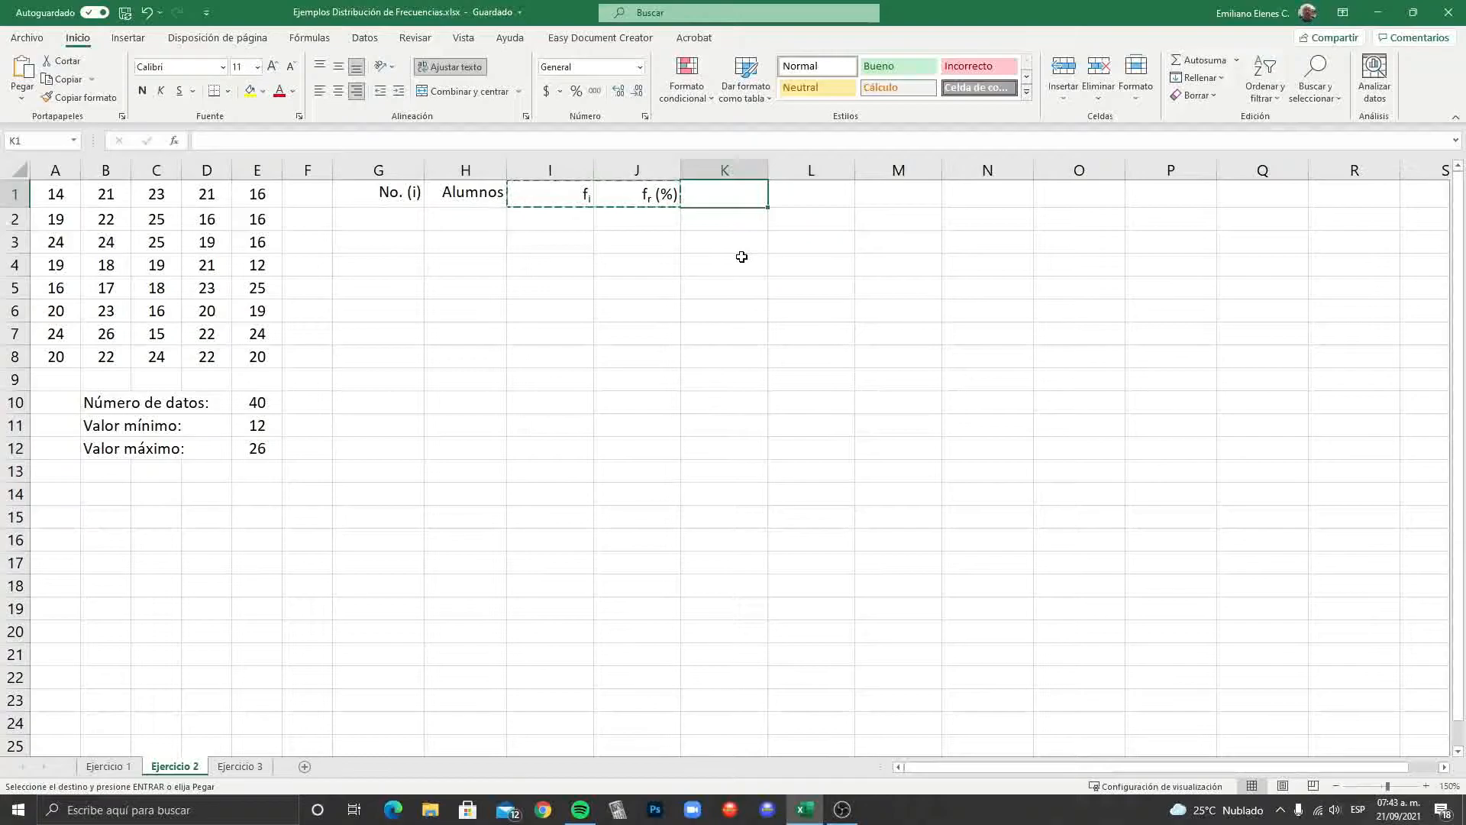
pyautogui.hotkey('ctrl', 'v')
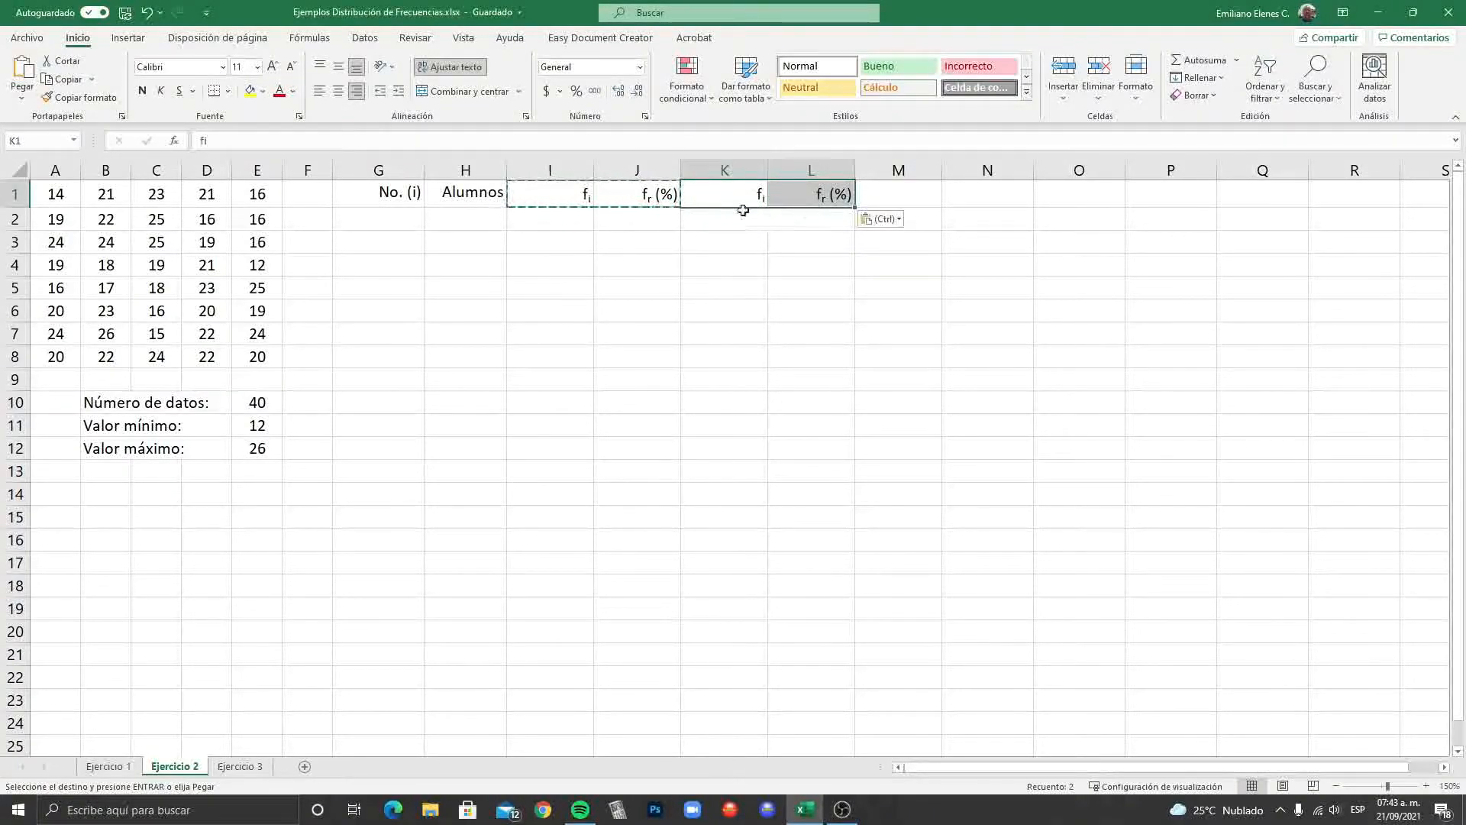
# Step: Change the lowercase f to a capital F in the copied headers in cells K1 and L1
pyautogui.click(743, 201)
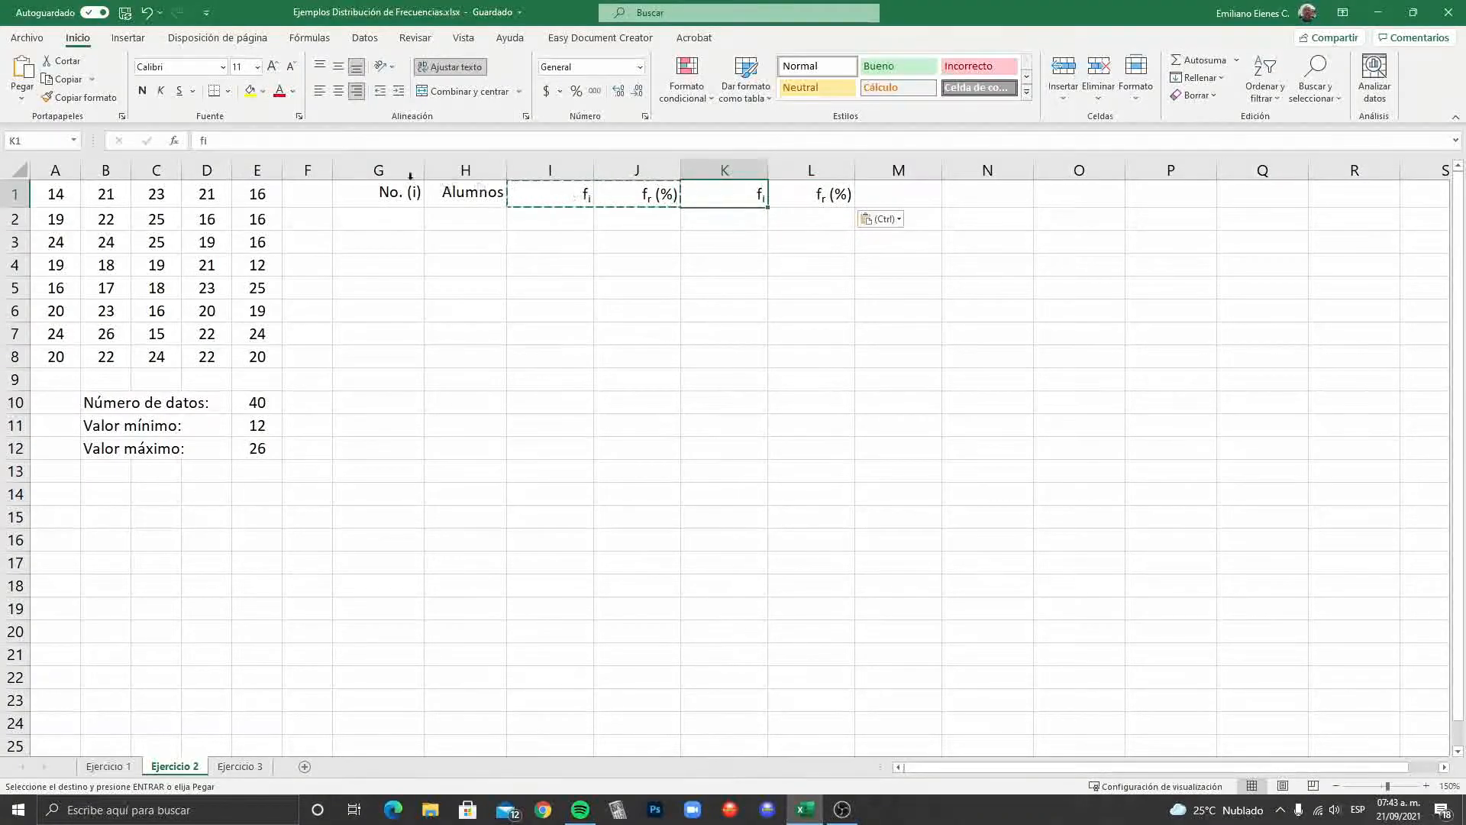
pyautogui.click(203, 142)
pyautogui.click(203, 141)
pyautogui.write('F')
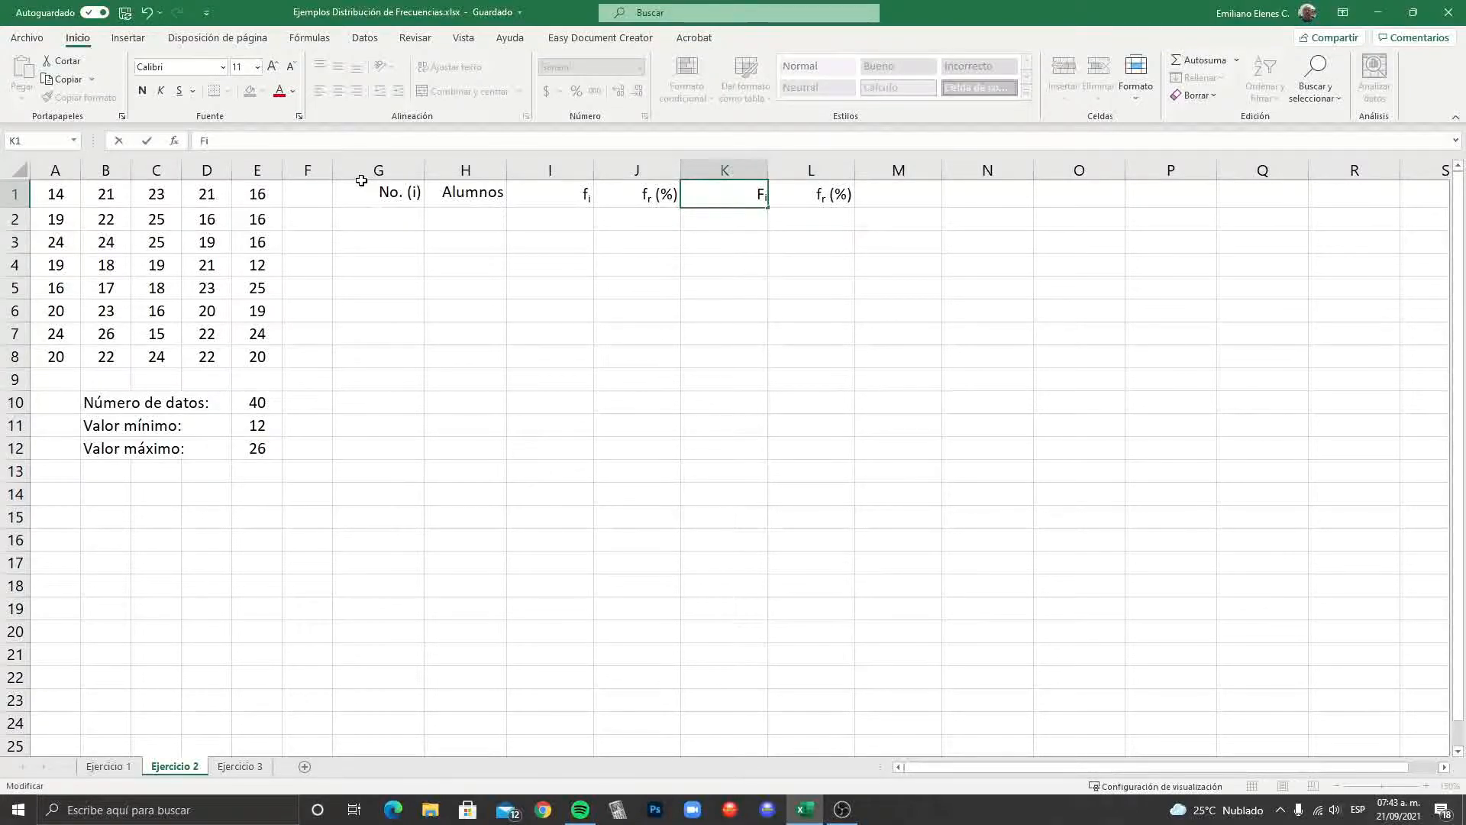
pyautogui.click(795, 202)
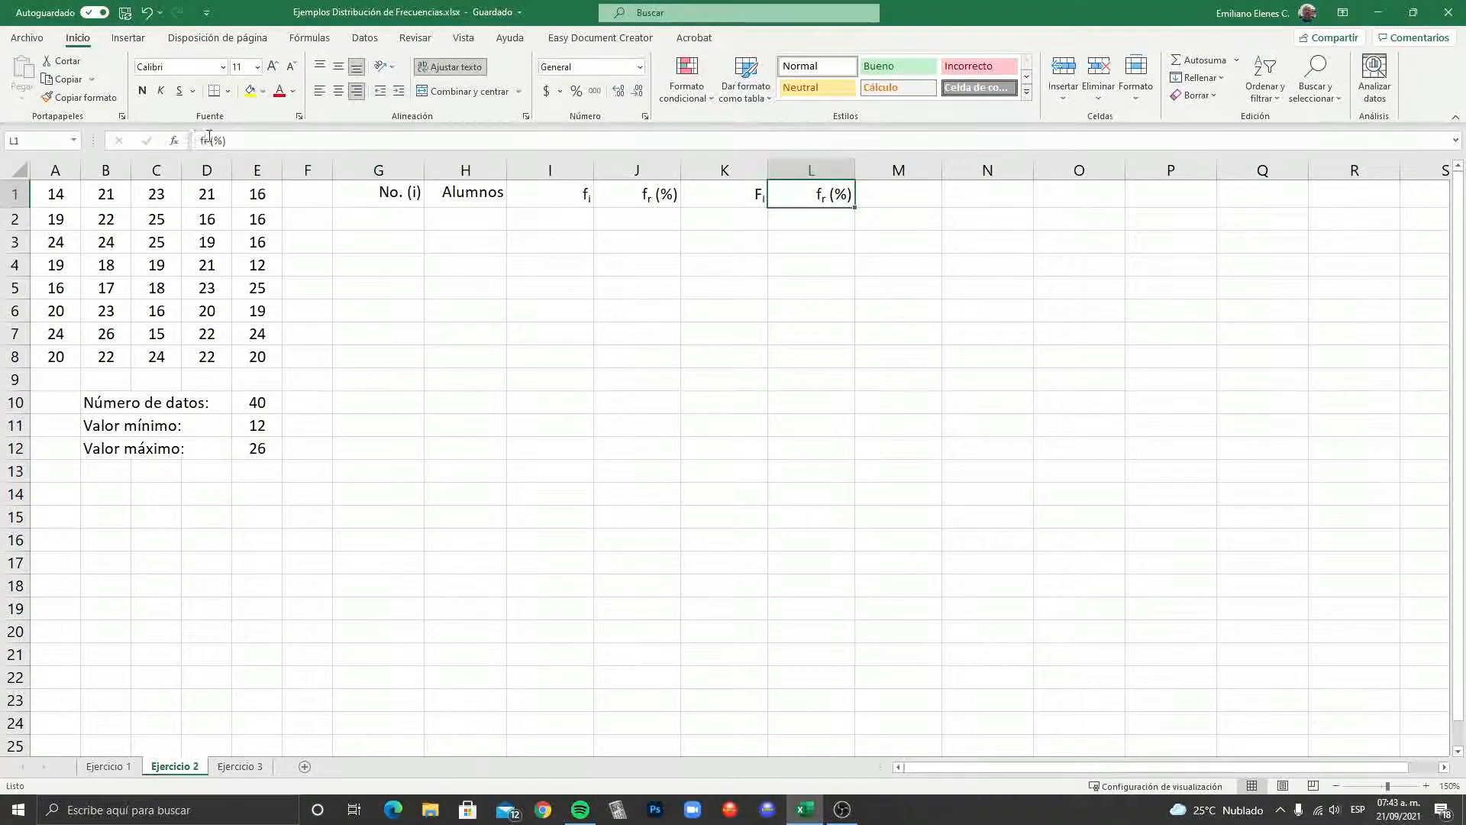
pyautogui.moveTo(200, 143); pyautogui.dragTo(205, 143)
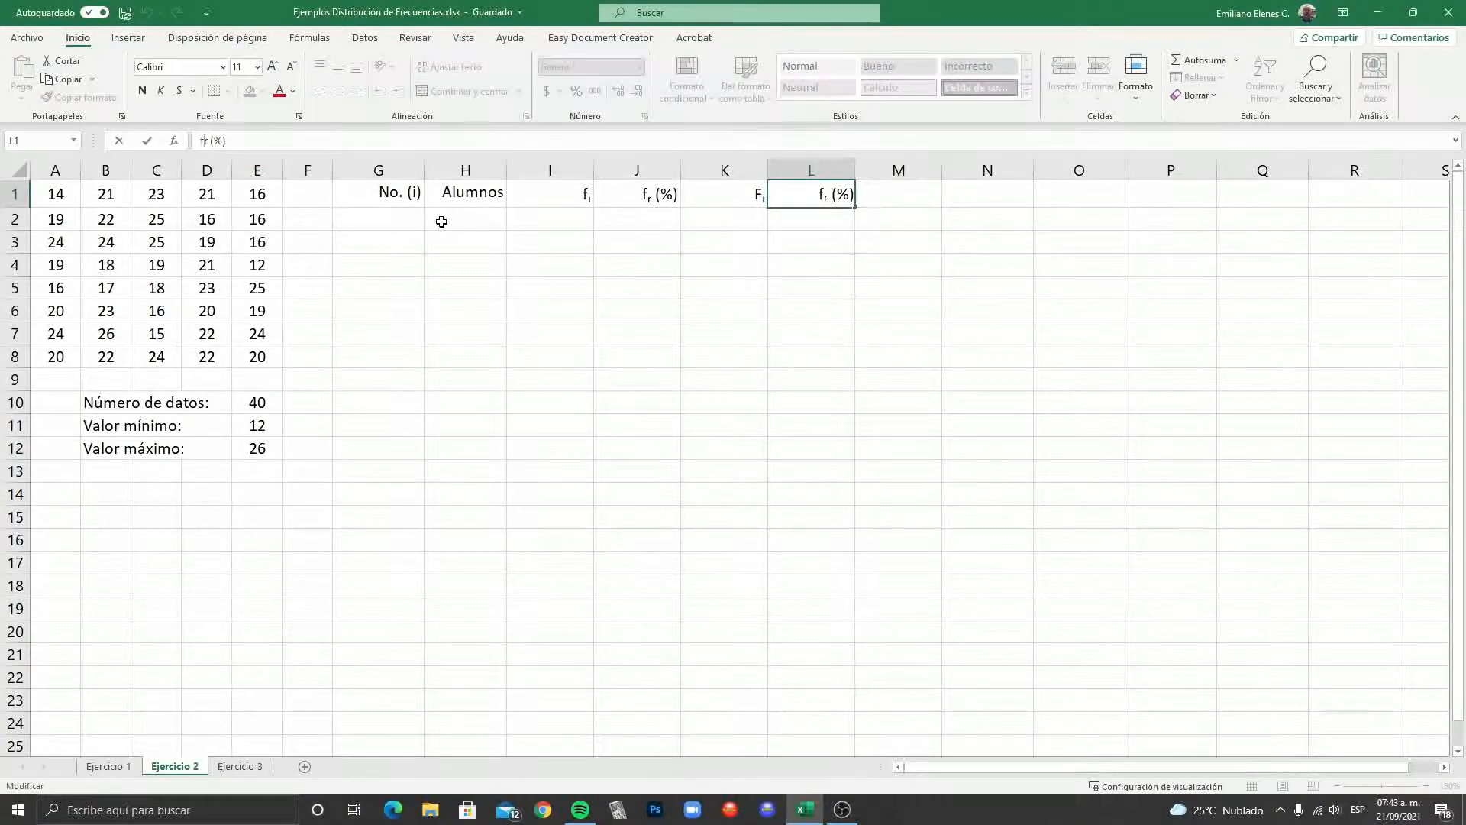
pyautogui.write('F')
pyautogui.press('Return')
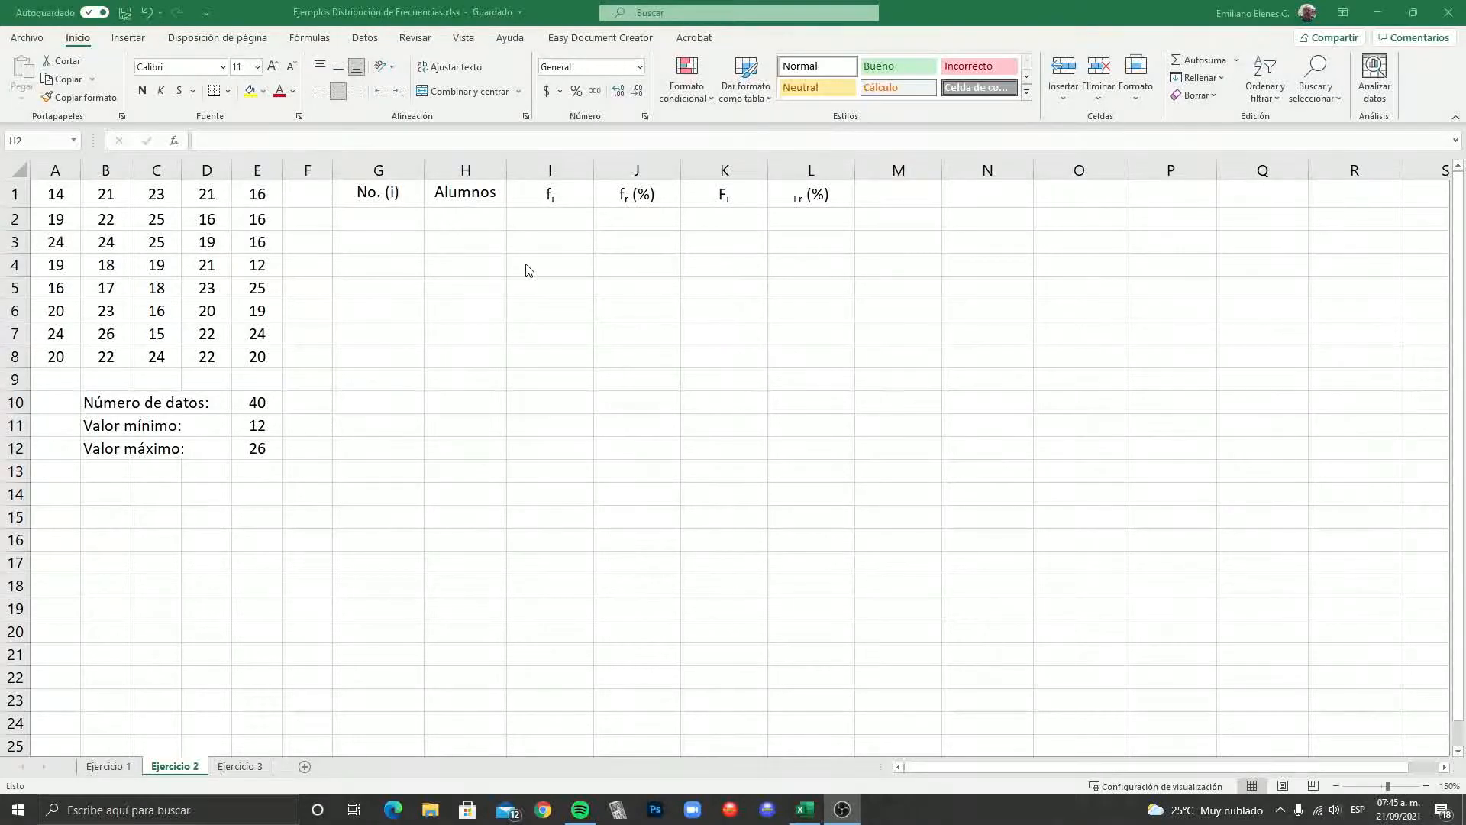
# Step: Enter 12 and 13 in cells H2 and H3 under Alumnos and fill the series down to 26 in H16
pyautogui.click(470, 221)
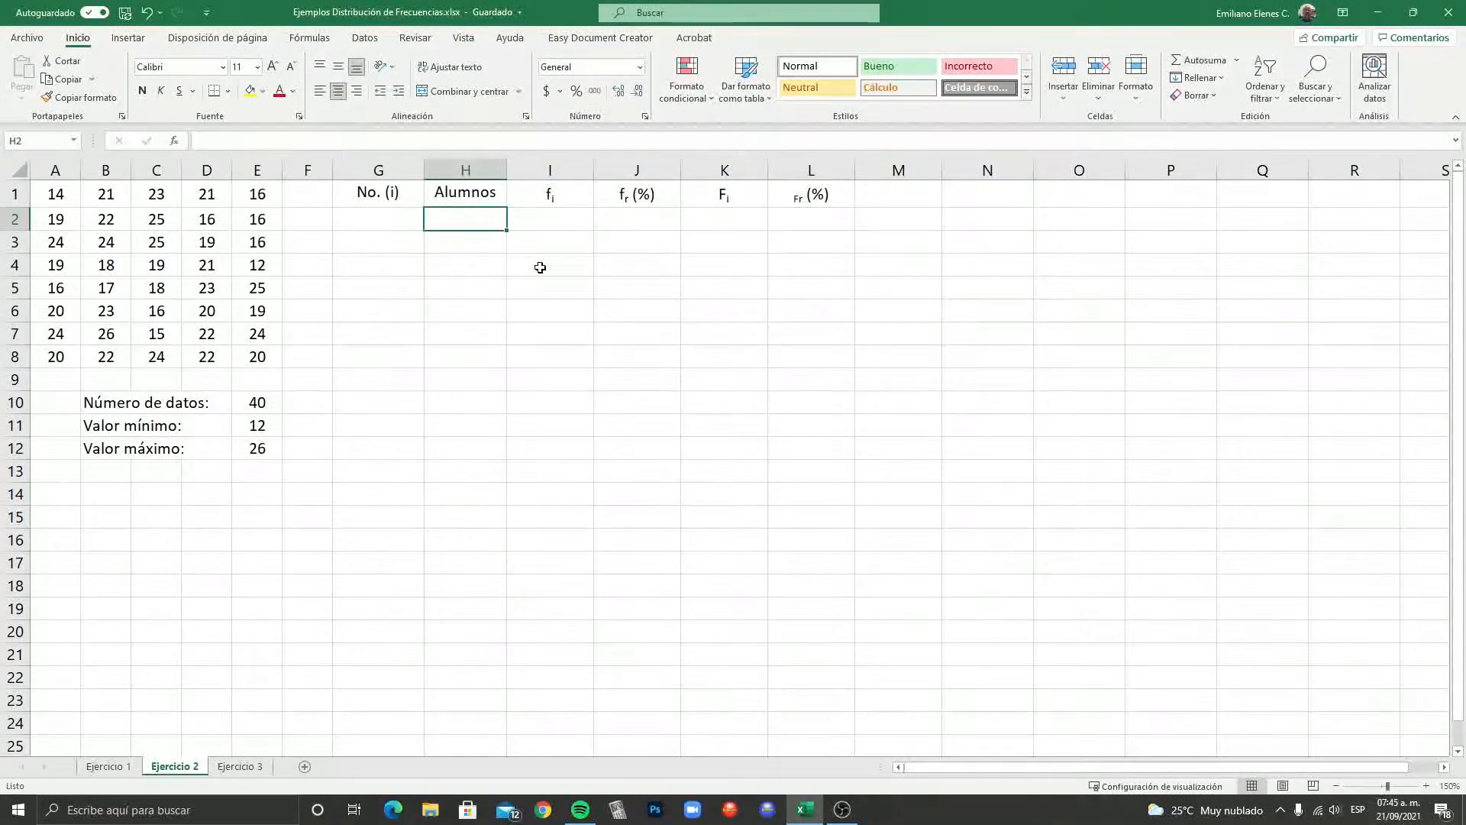
pyautogui.write('12')
pyautogui.press('Return')
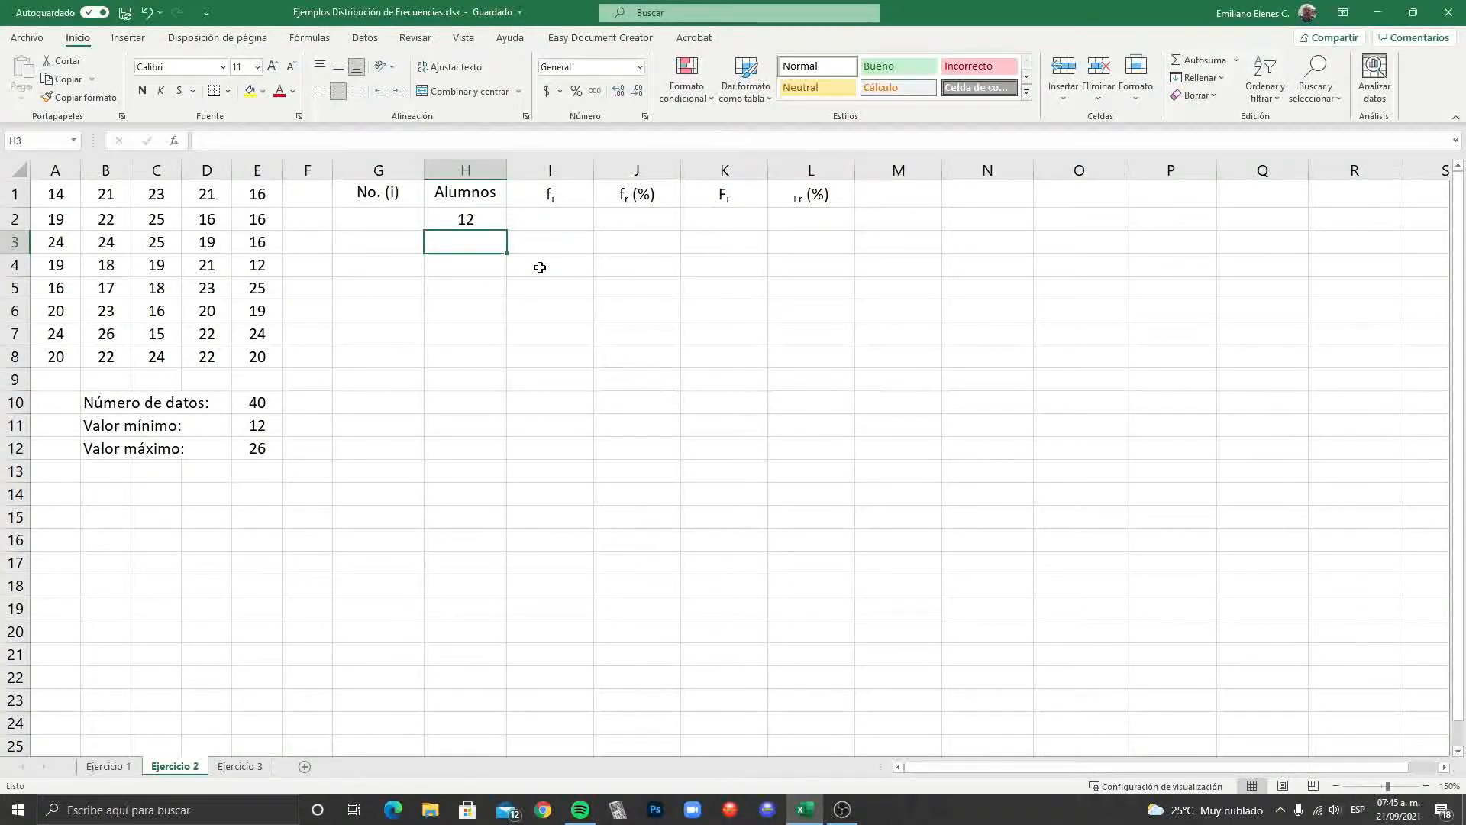
pyautogui.write('13')
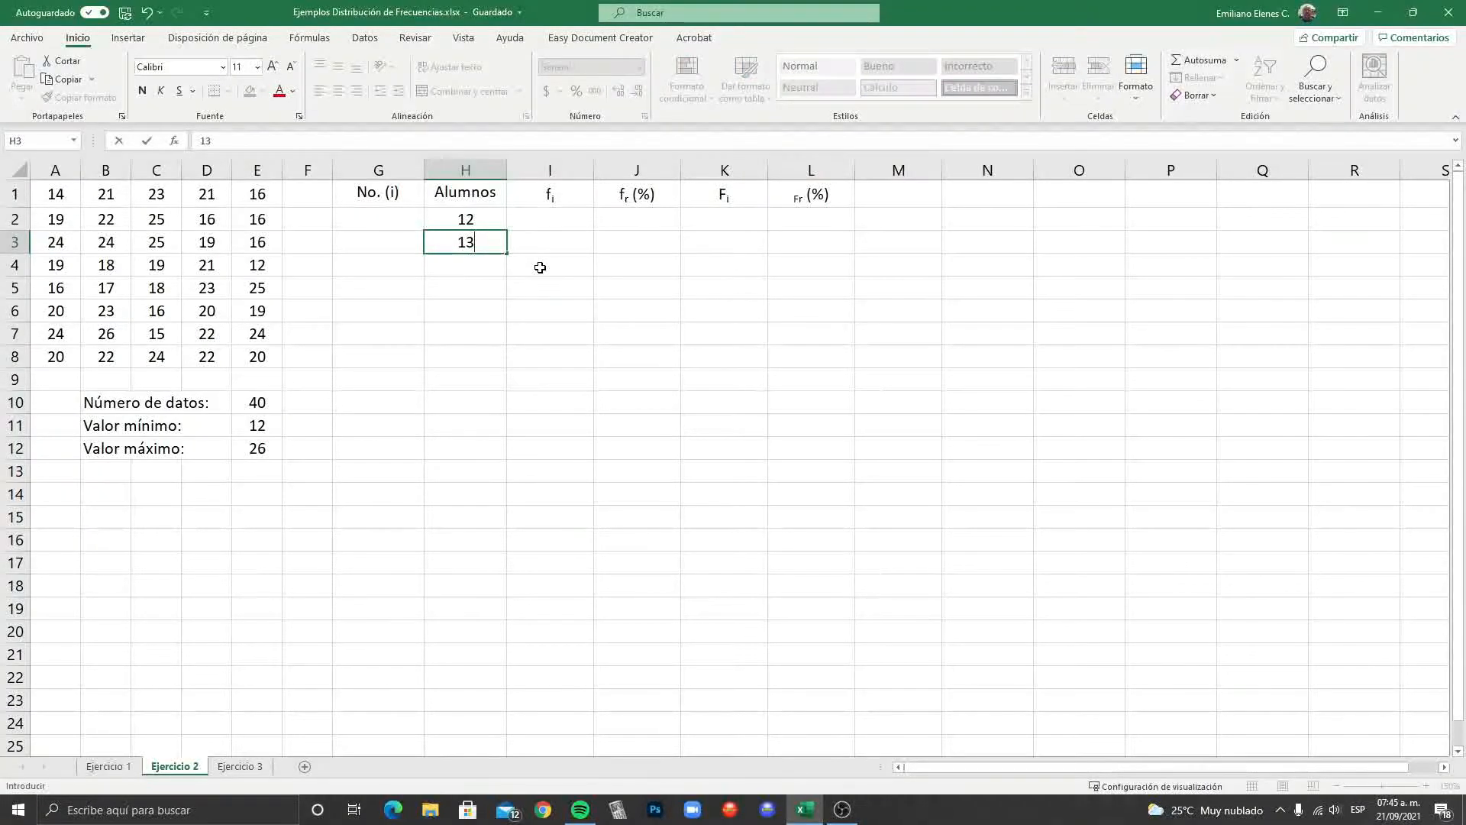
pyautogui.press('Return')
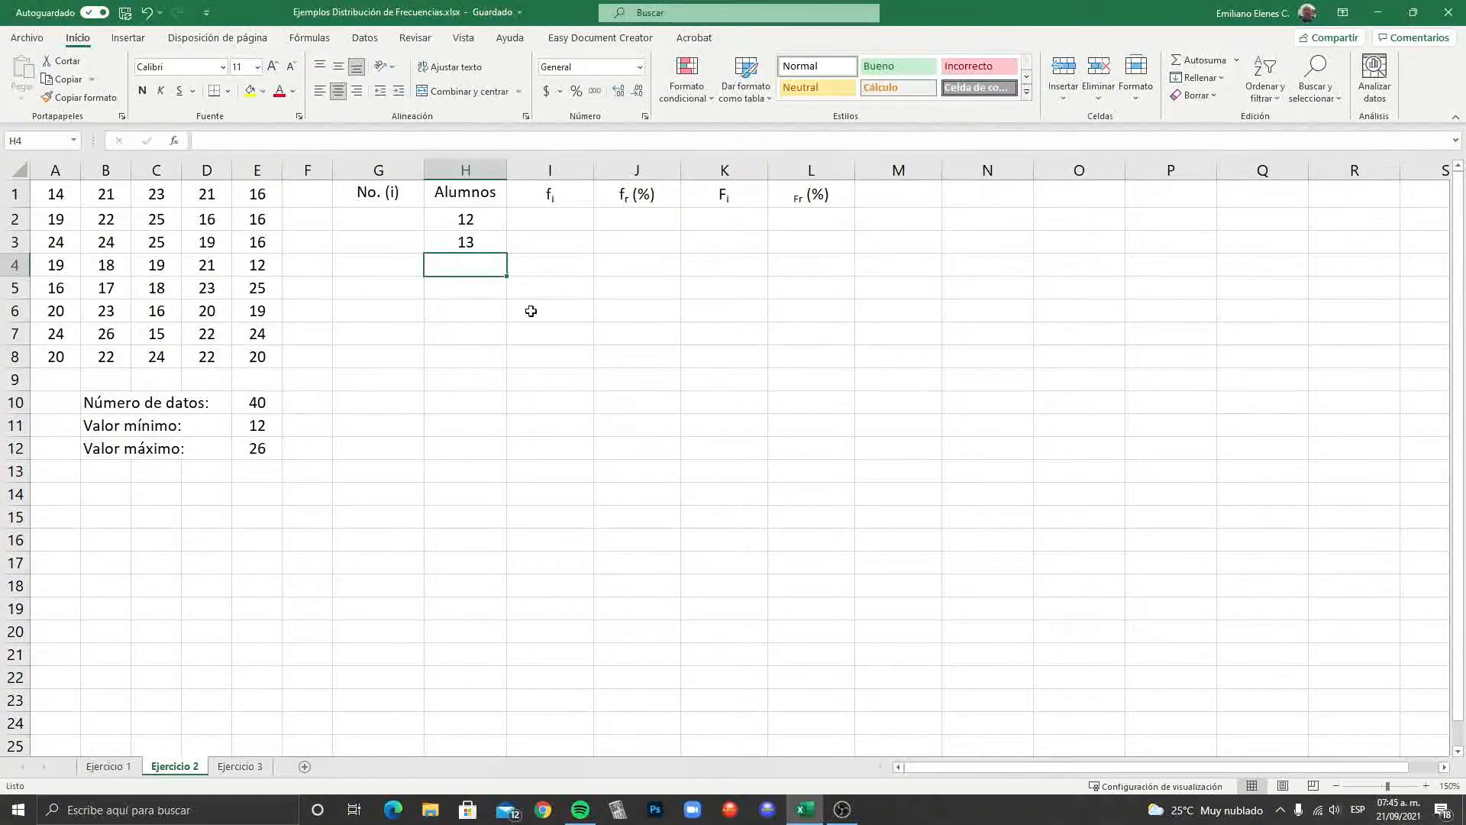
pyautogui.moveTo(482, 219); pyautogui.dragTo(480, 237)
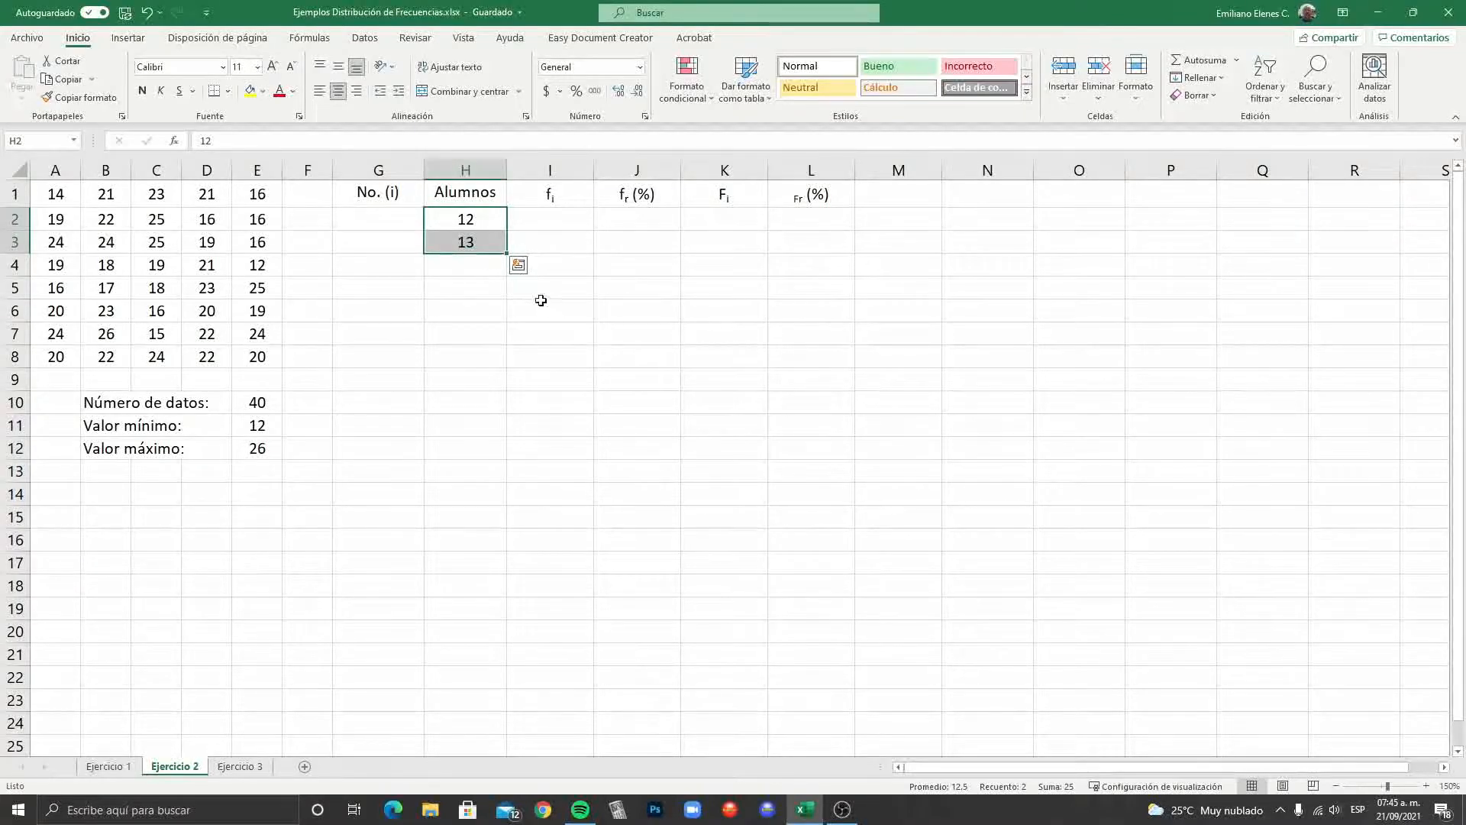
pyautogui.moveTo(507, 254); pyautogui.dragTo(508, 550)
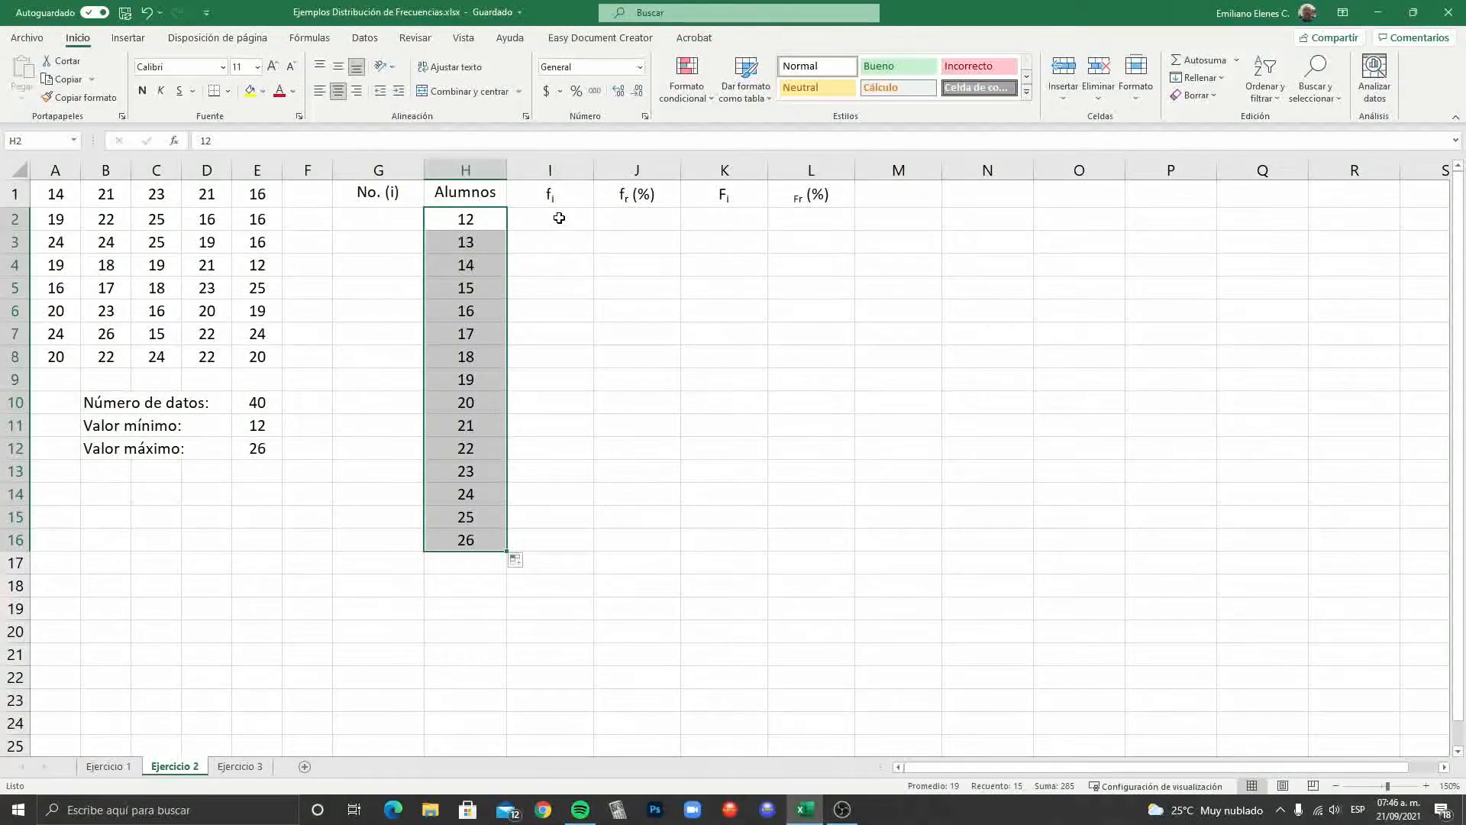
# Step: Count the occurrences of the first Alumnos value in cell I2 with =CONTAR.SI(Datos2,H2)
pyautogui.click(565, 222)
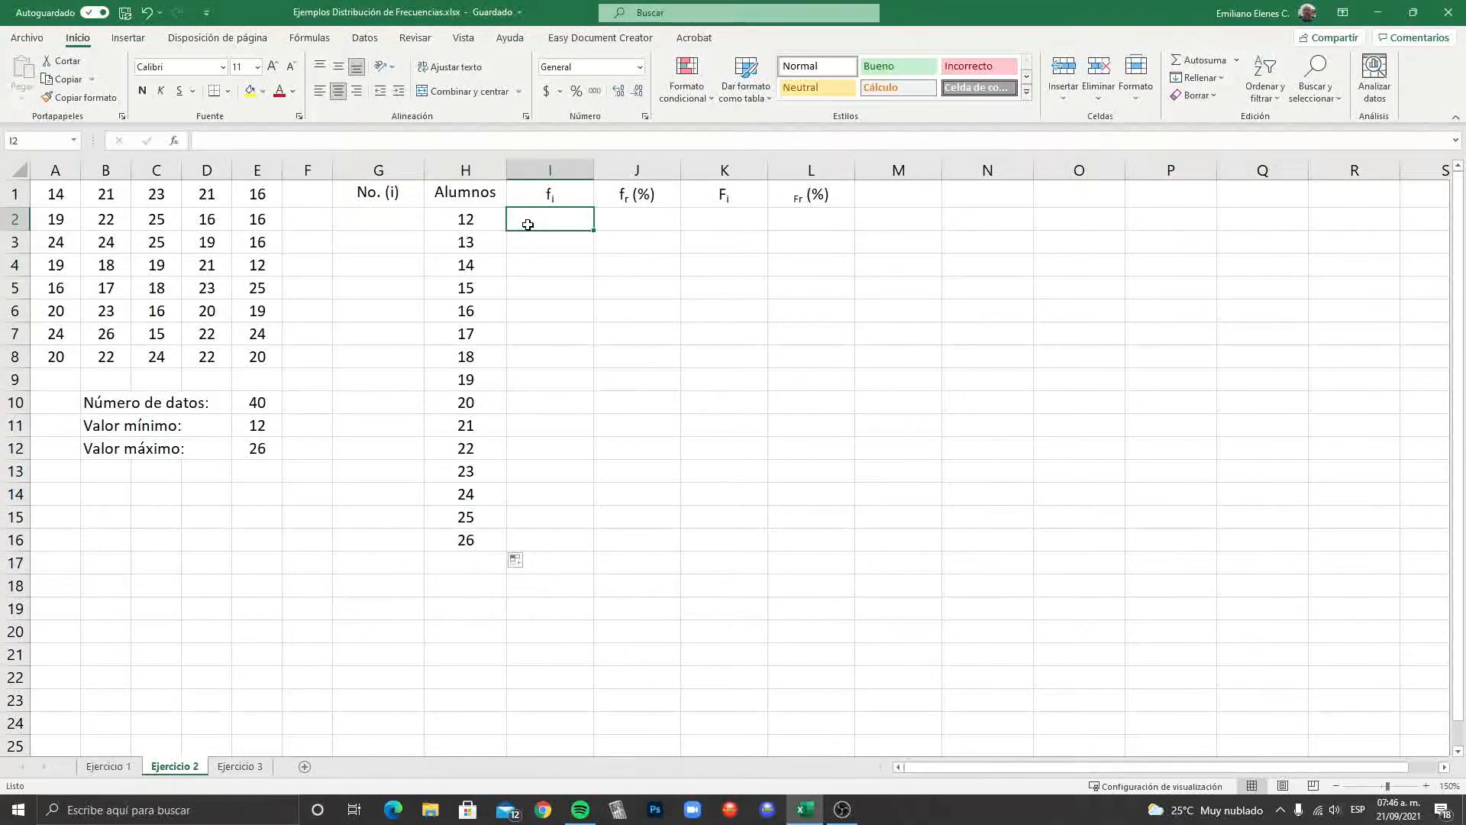
pyautogui.write('=')
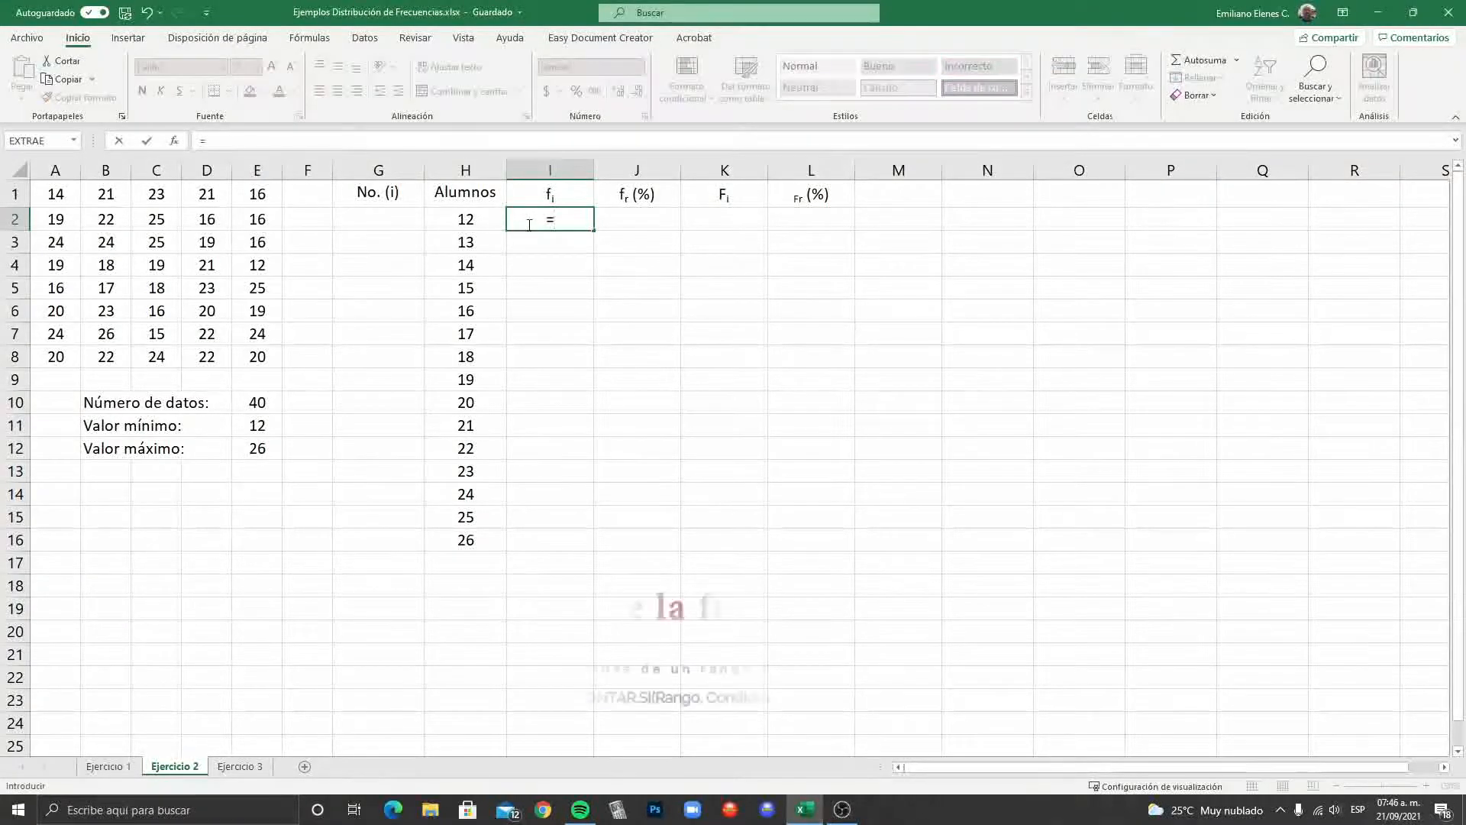
pyautogui.write('CONTAR.SI')
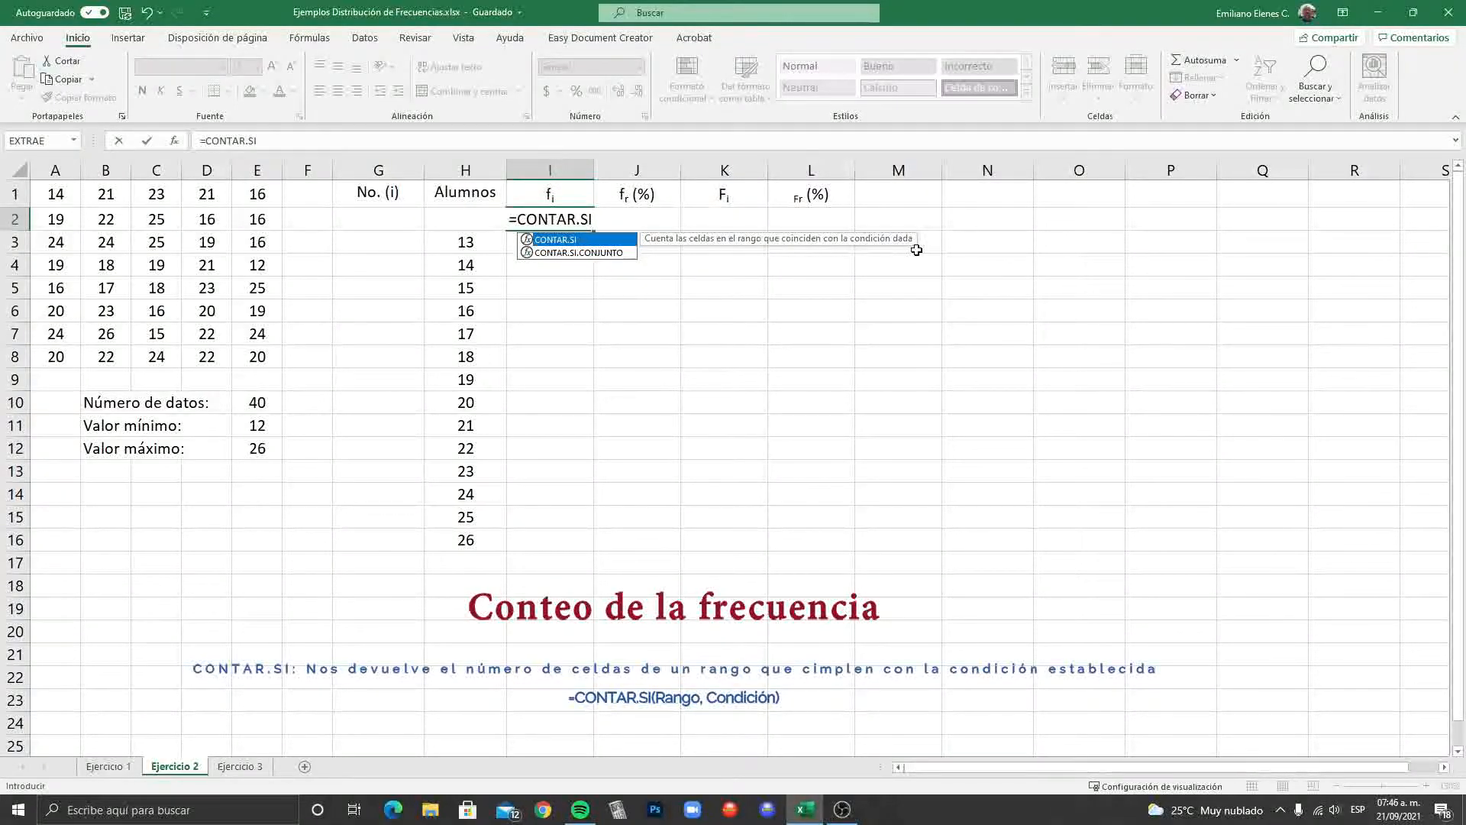
pyautogui.write('(')
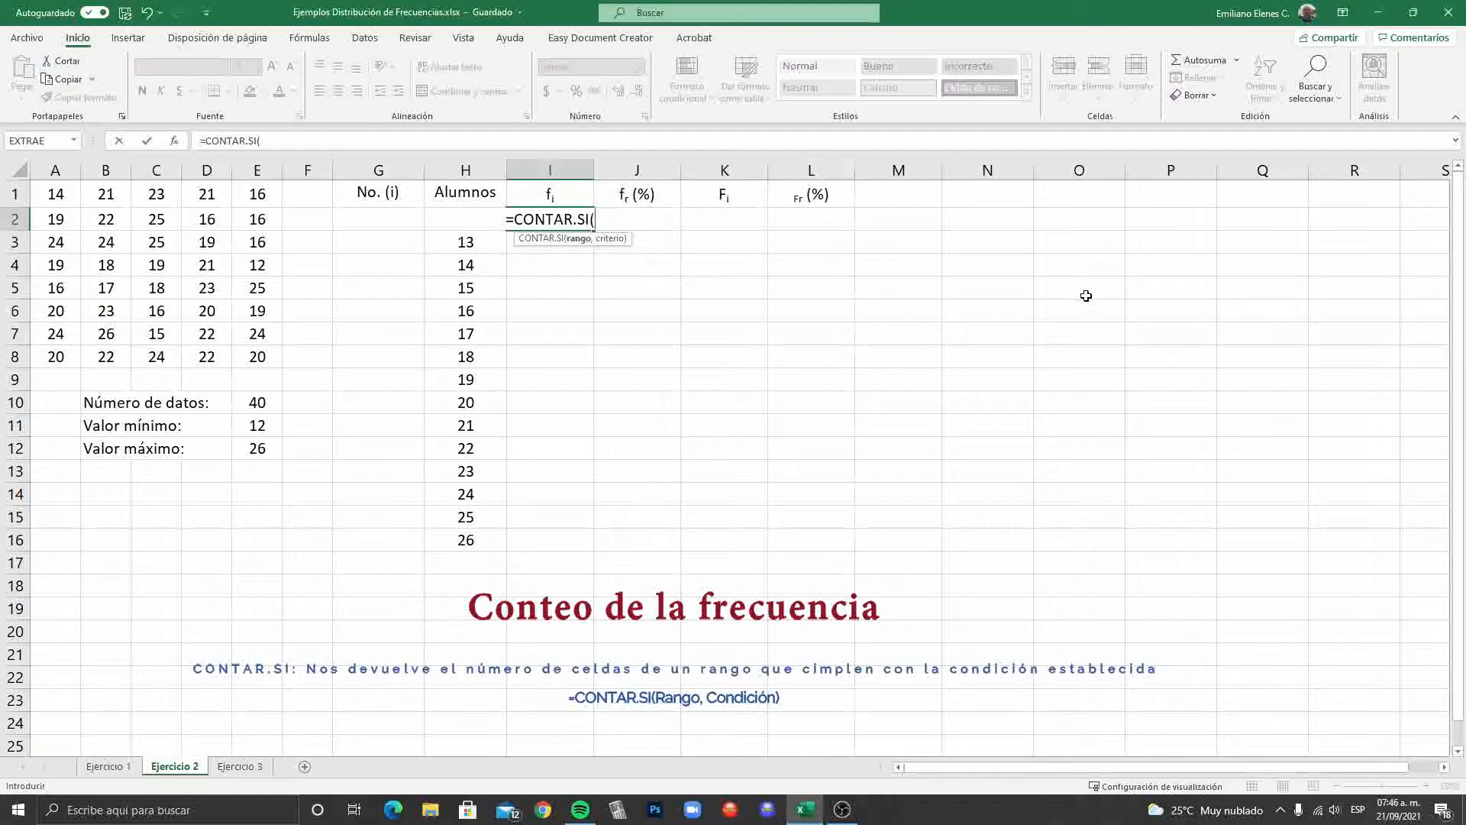
pyautogui.write('Datos2')
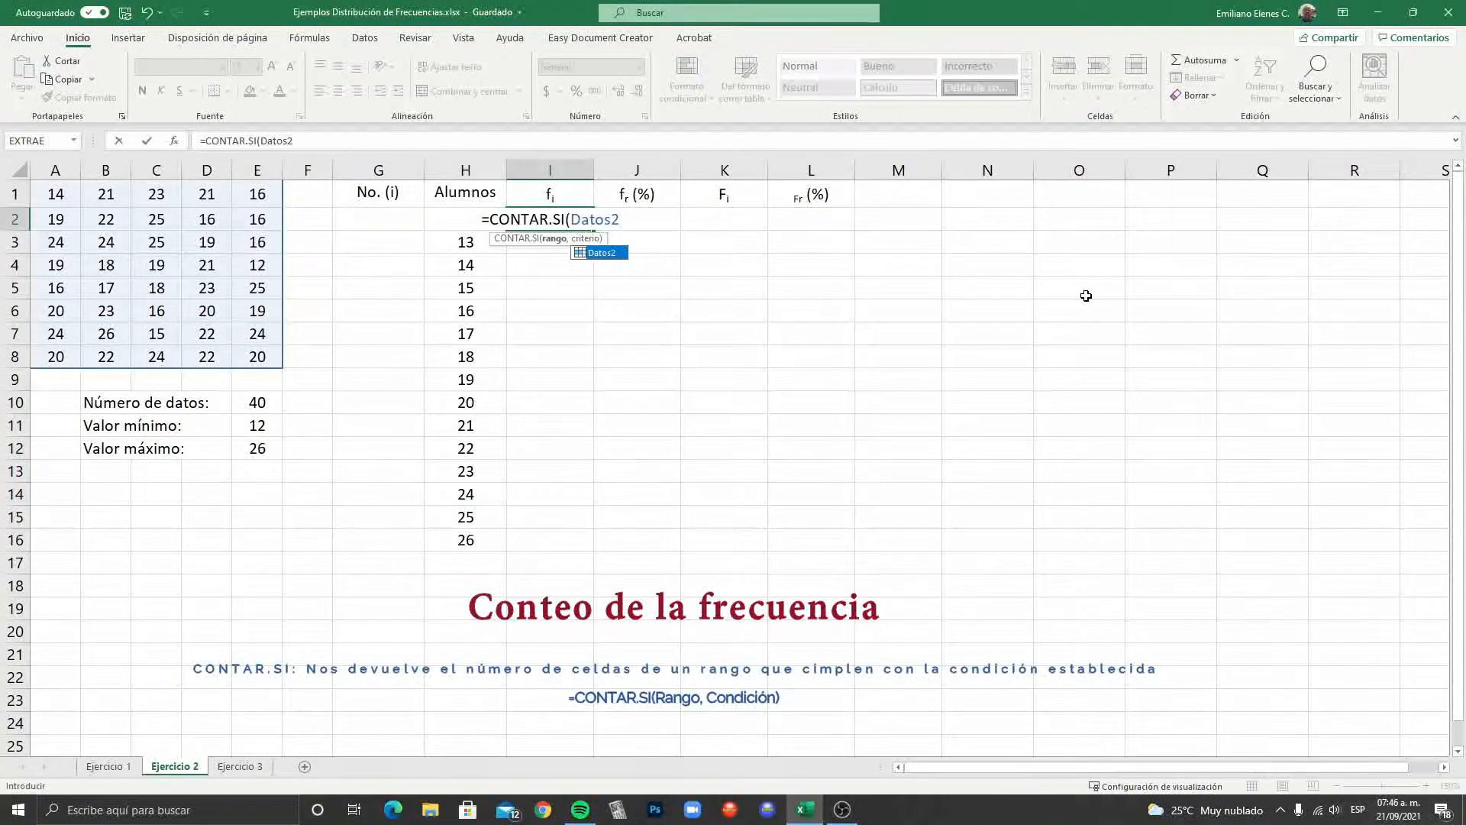
pyautogui.write(',')
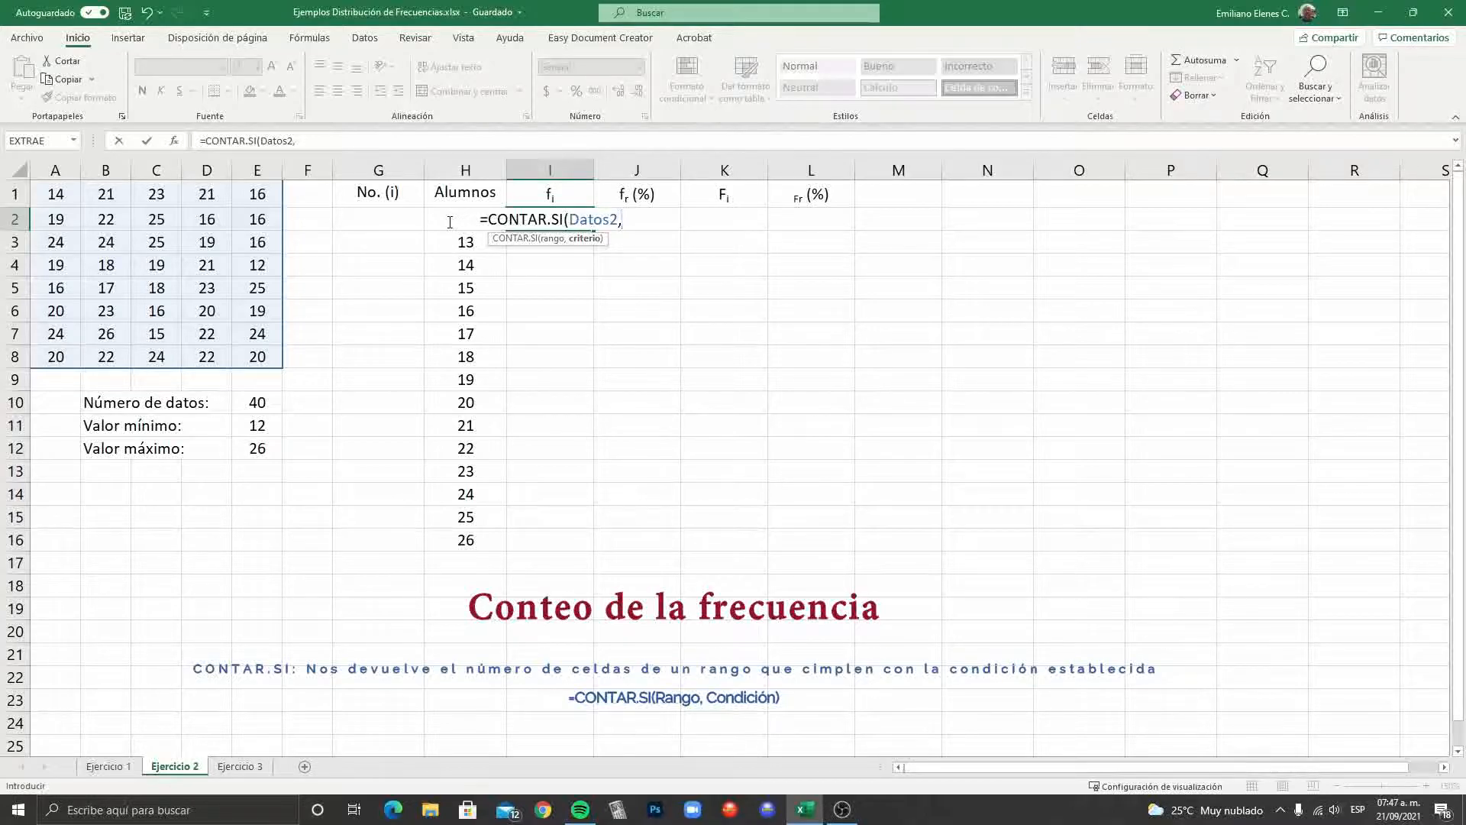
pyautogui.click(482, 220)
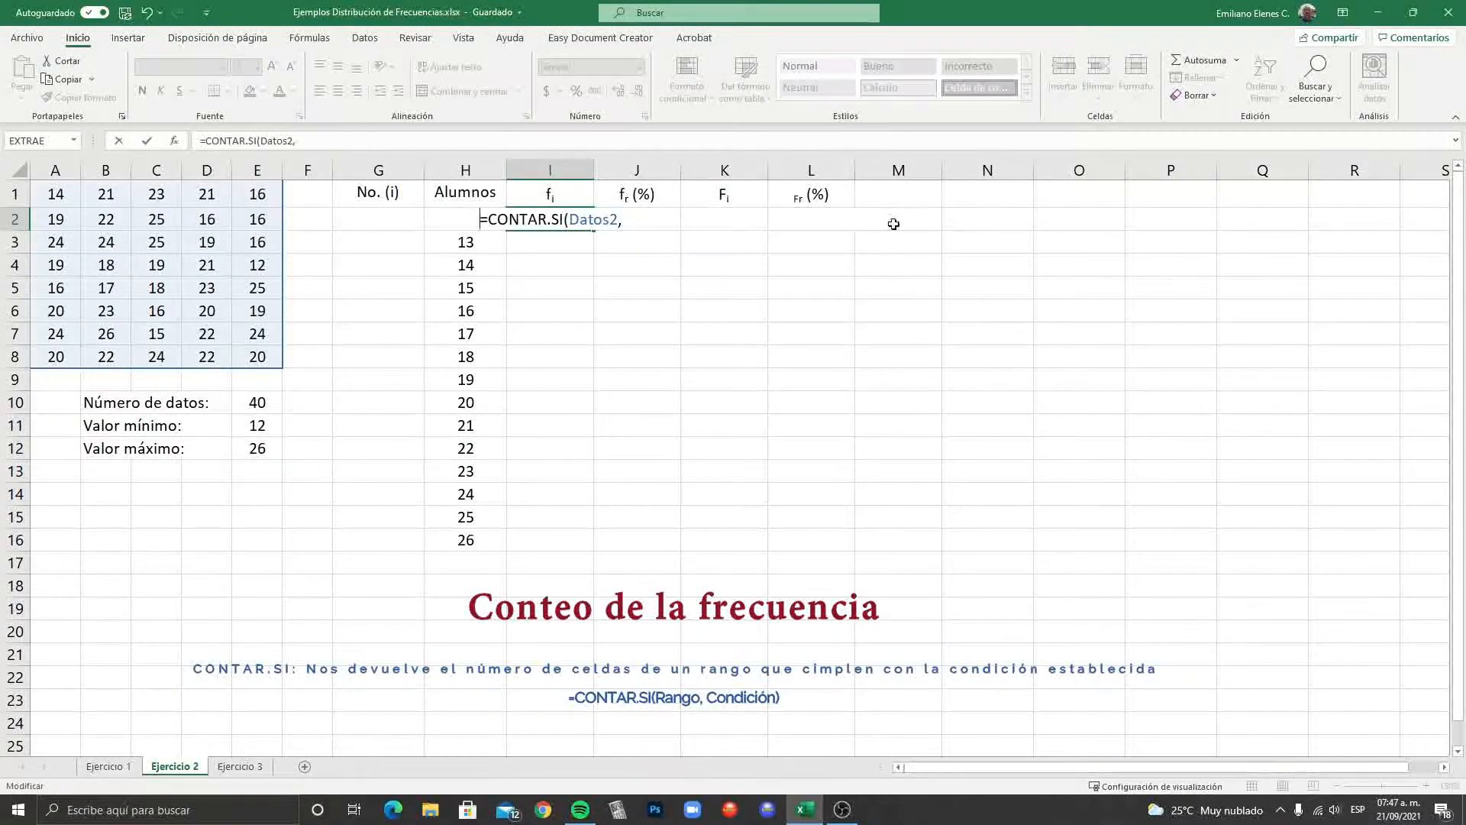
pyautogui.click(644, 223)
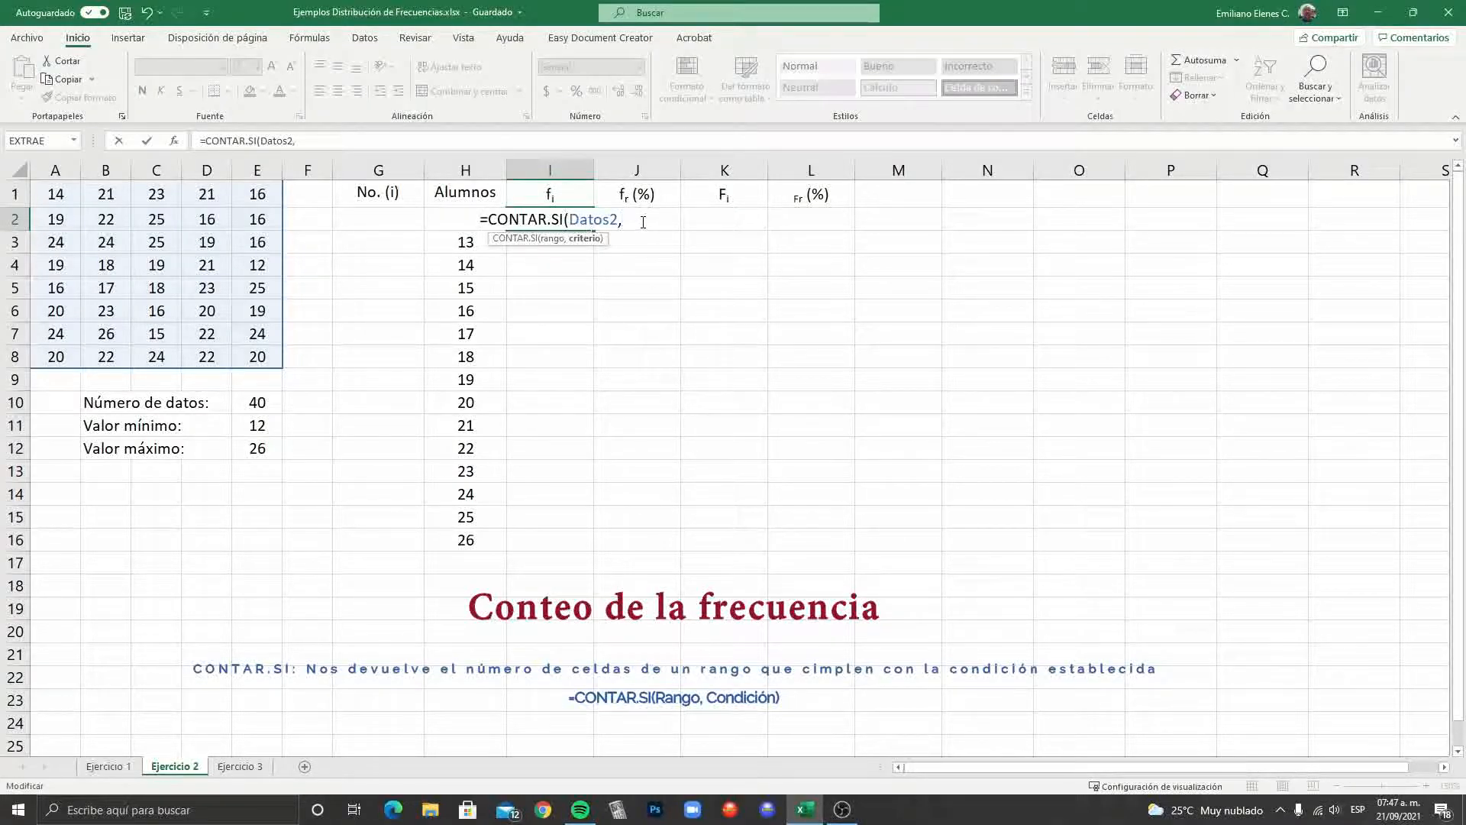
pyautogui.write('H2')
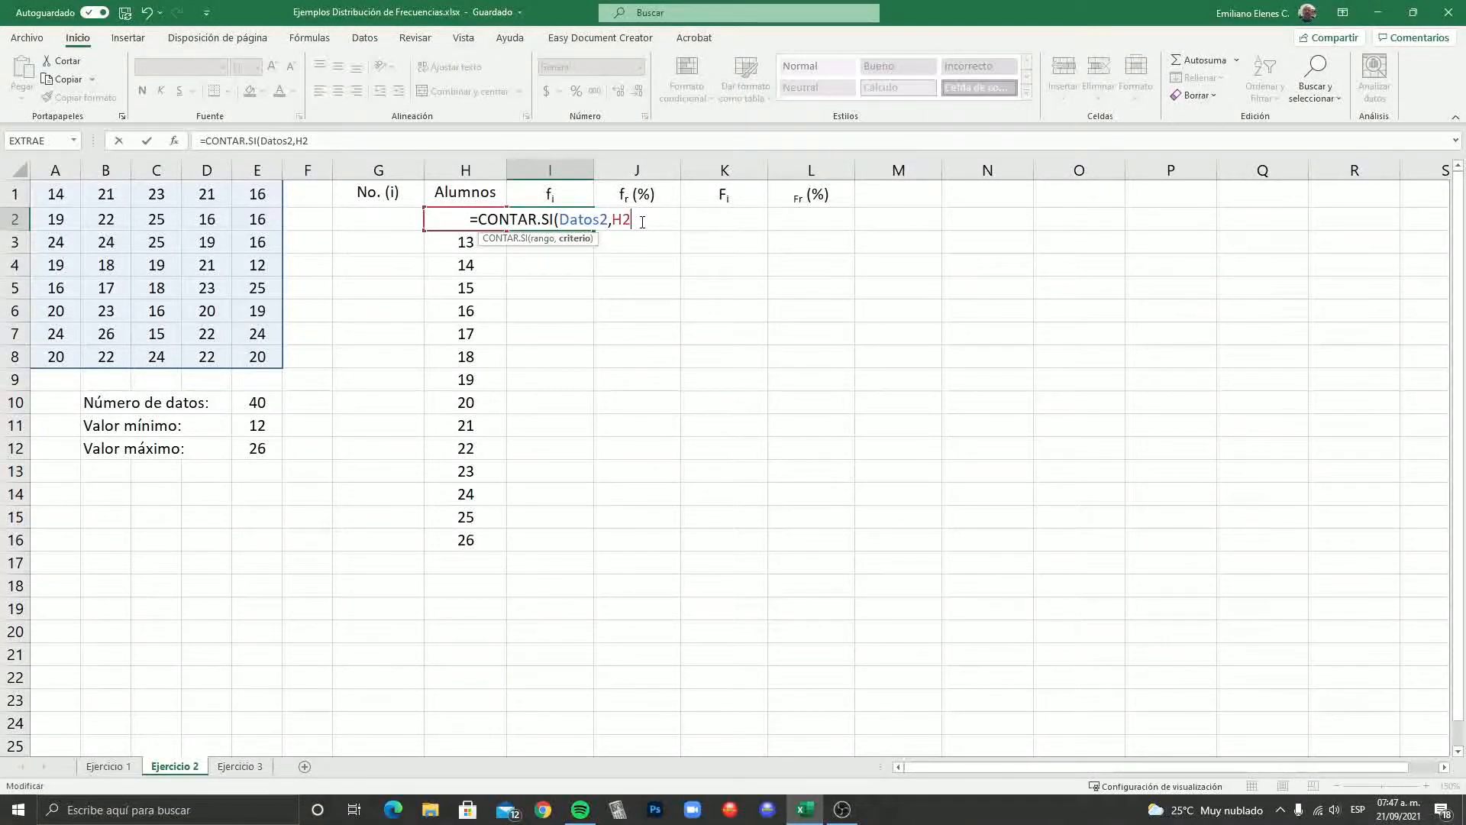
pyautogui.write(')')
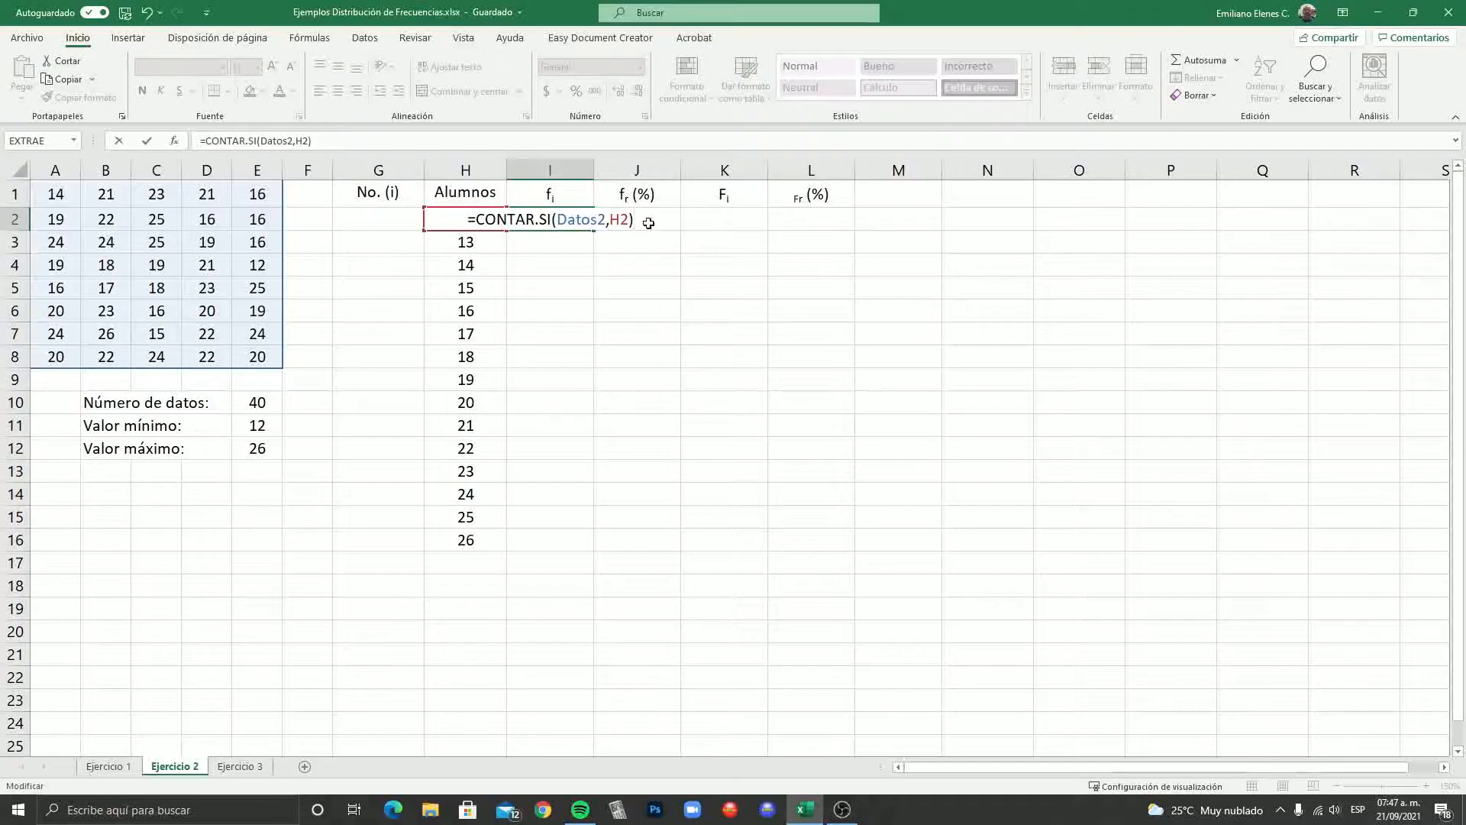
pyautogui.press('Return')
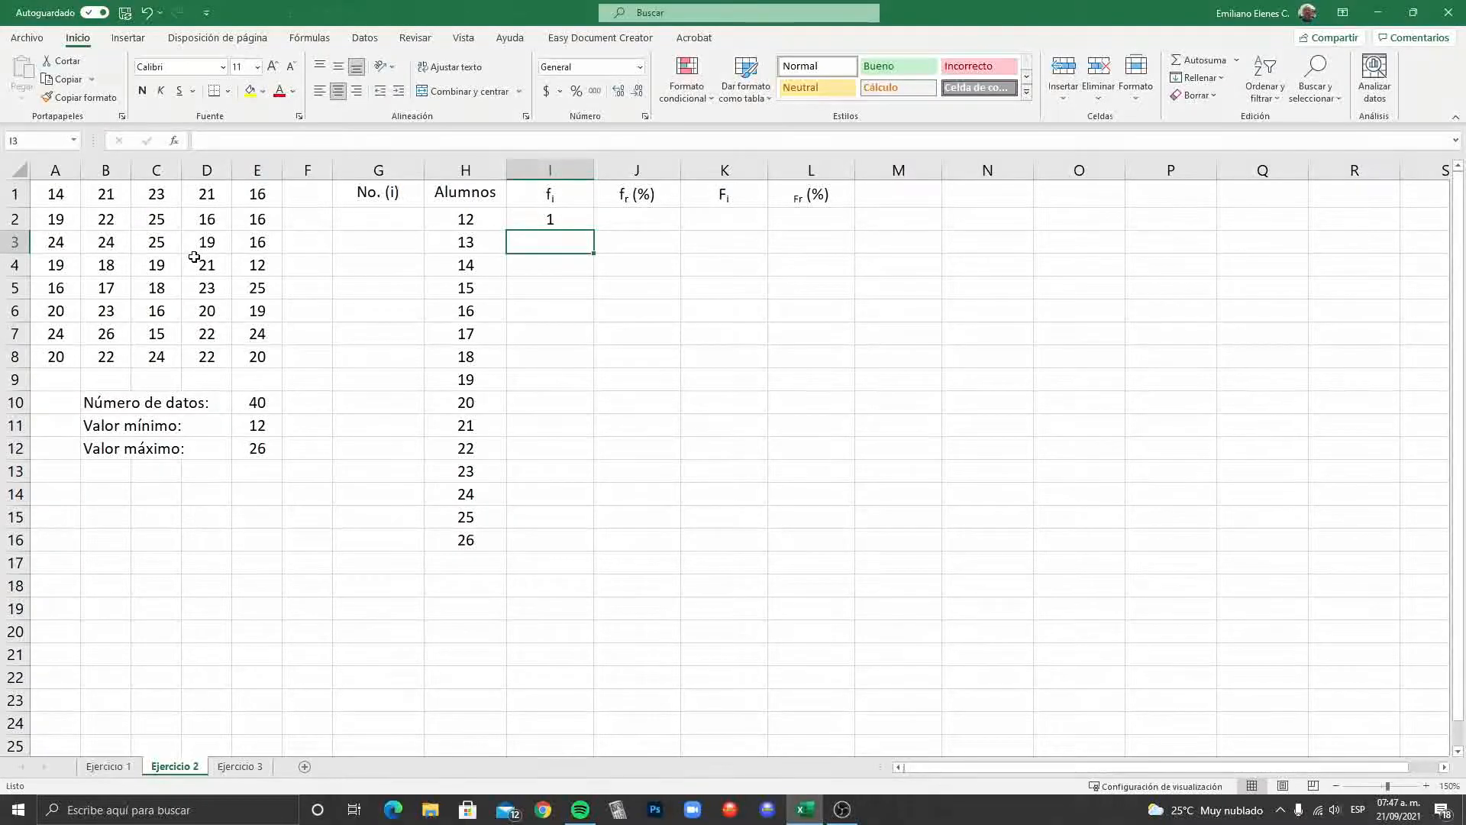
# Step: Copy the CONTAR.SI formula from cell I2 into cell I3
pyautogui.press('Up')
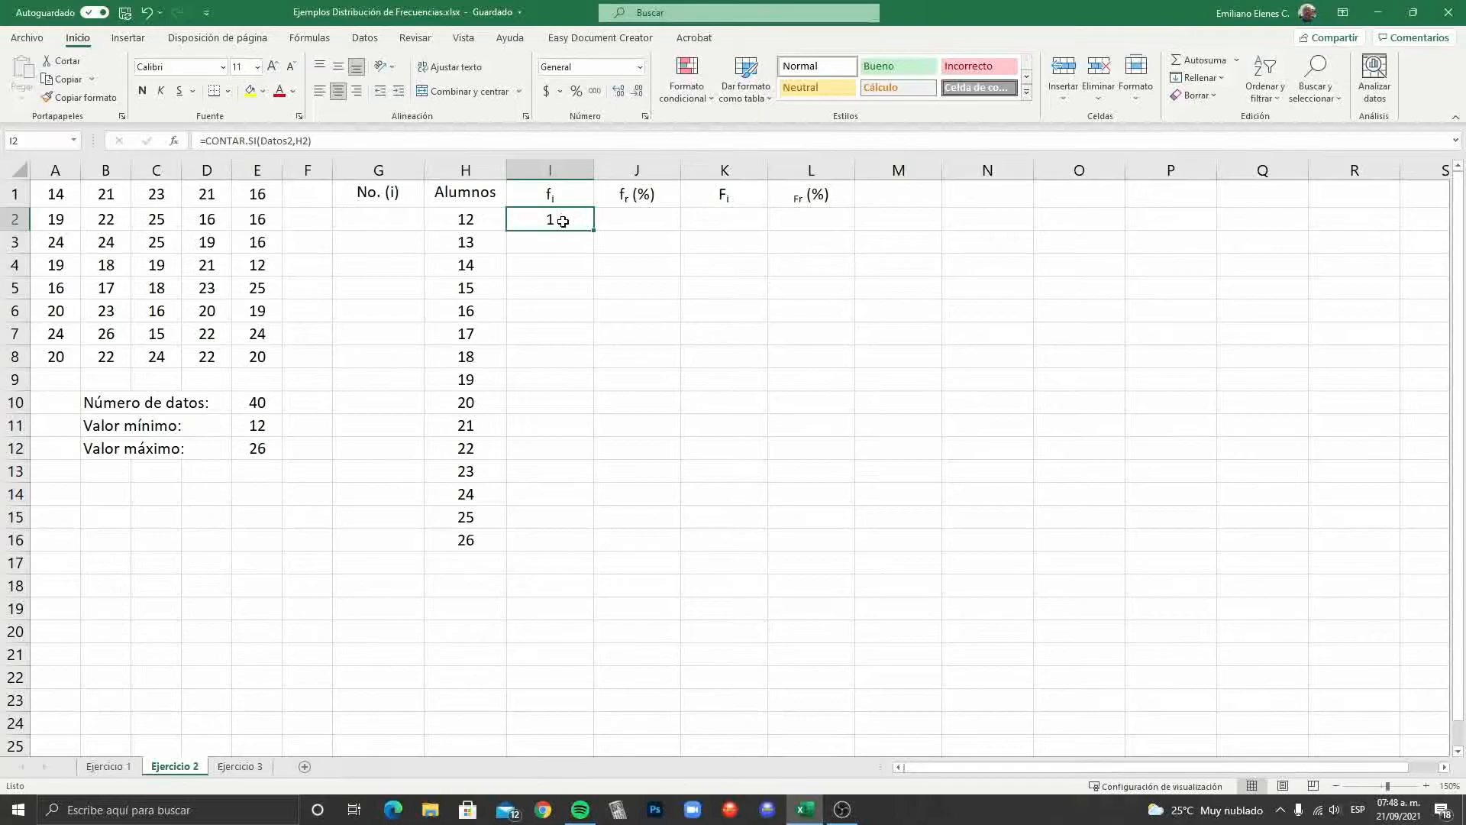
pyautogui.hotkey('ctrl', 'c')
pyautogui.click(541, 247)
pyautogui.hotkey('ctrl', 'v')
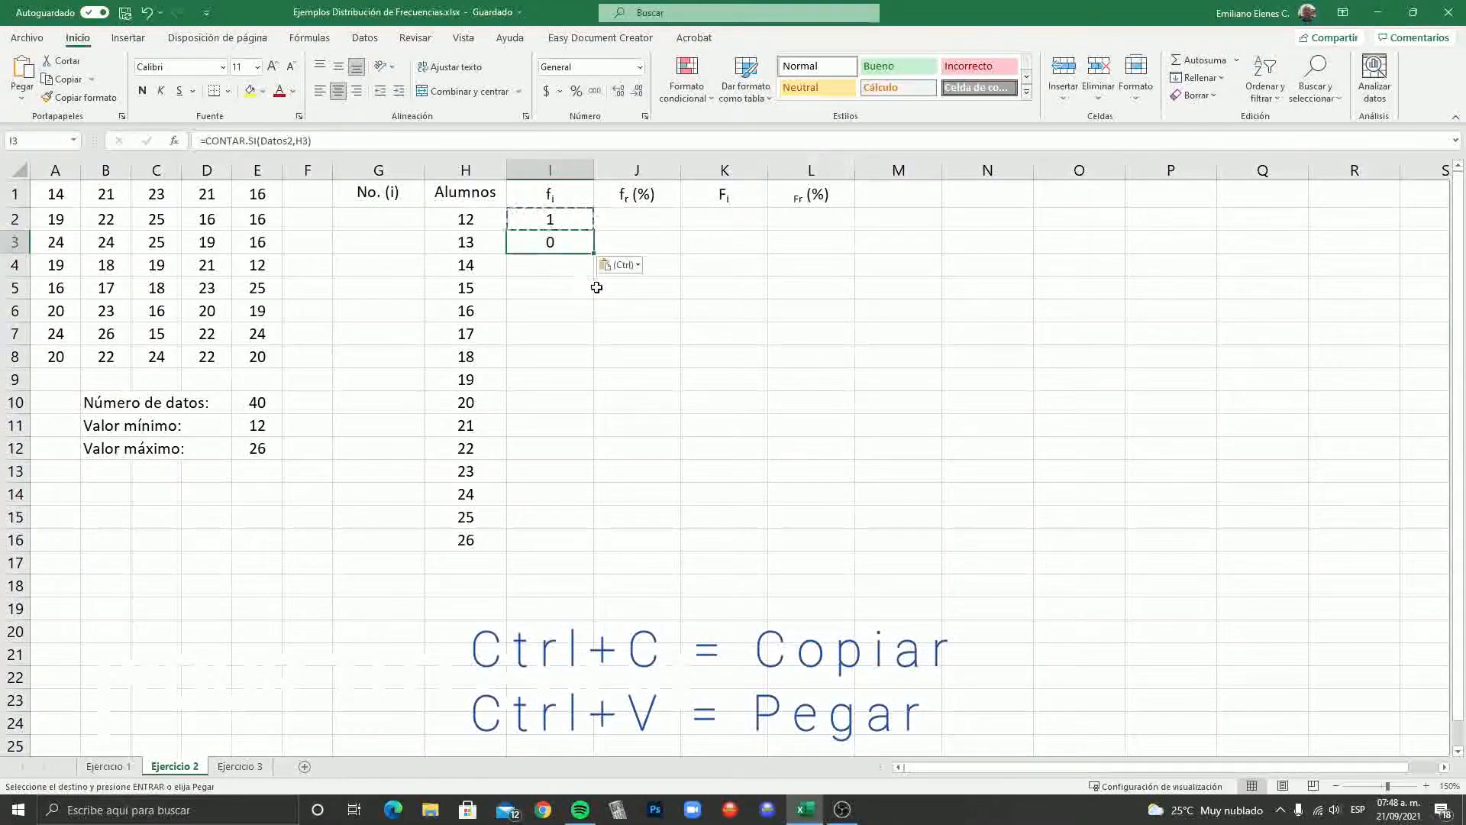
# Step: Copy the absolute frequency formula in cell I2 again and paste it over cell I3
pyautogui.rightClick(572, 227)
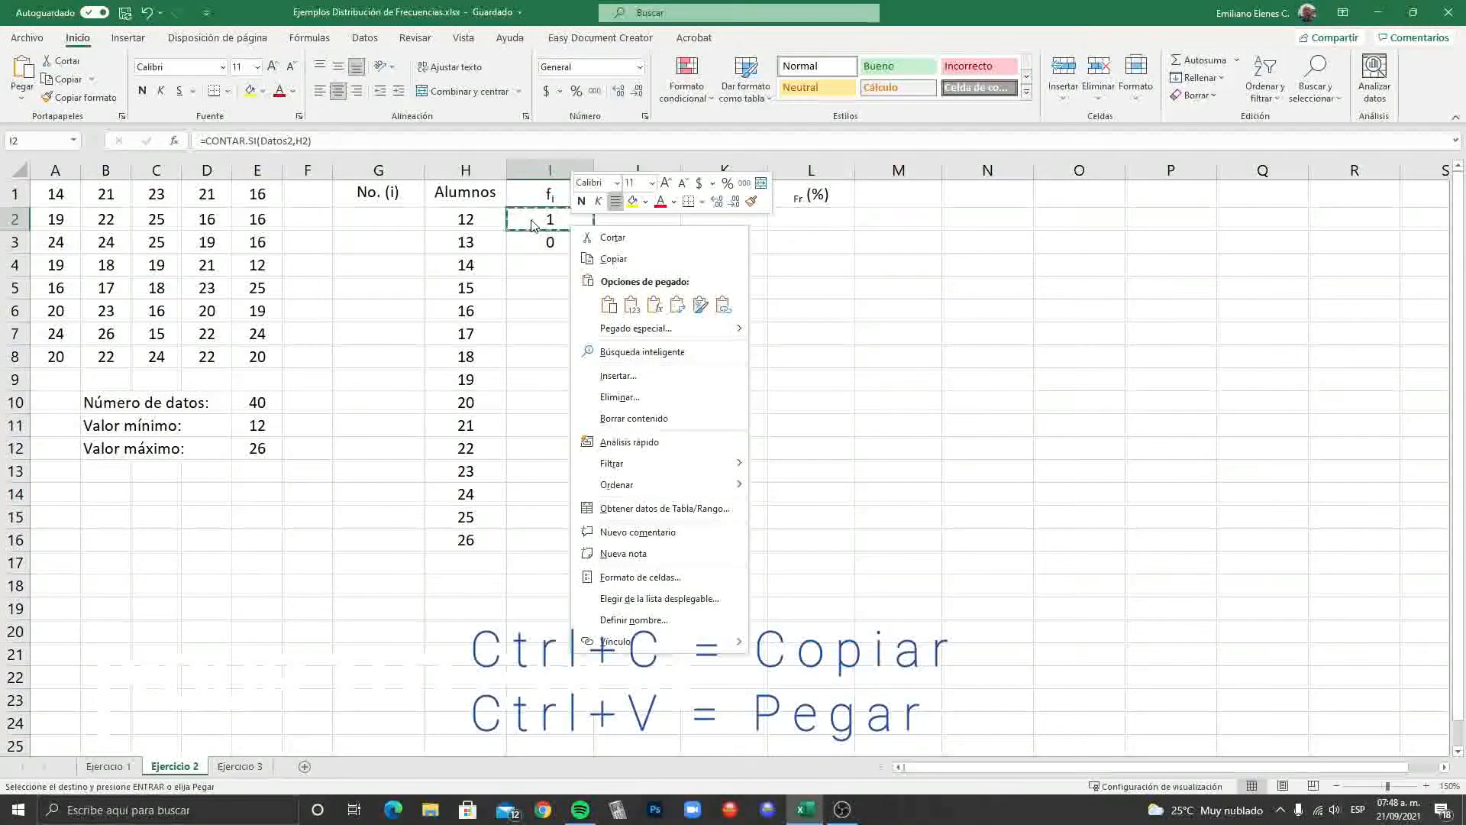
pyautogui.click(621, 259)
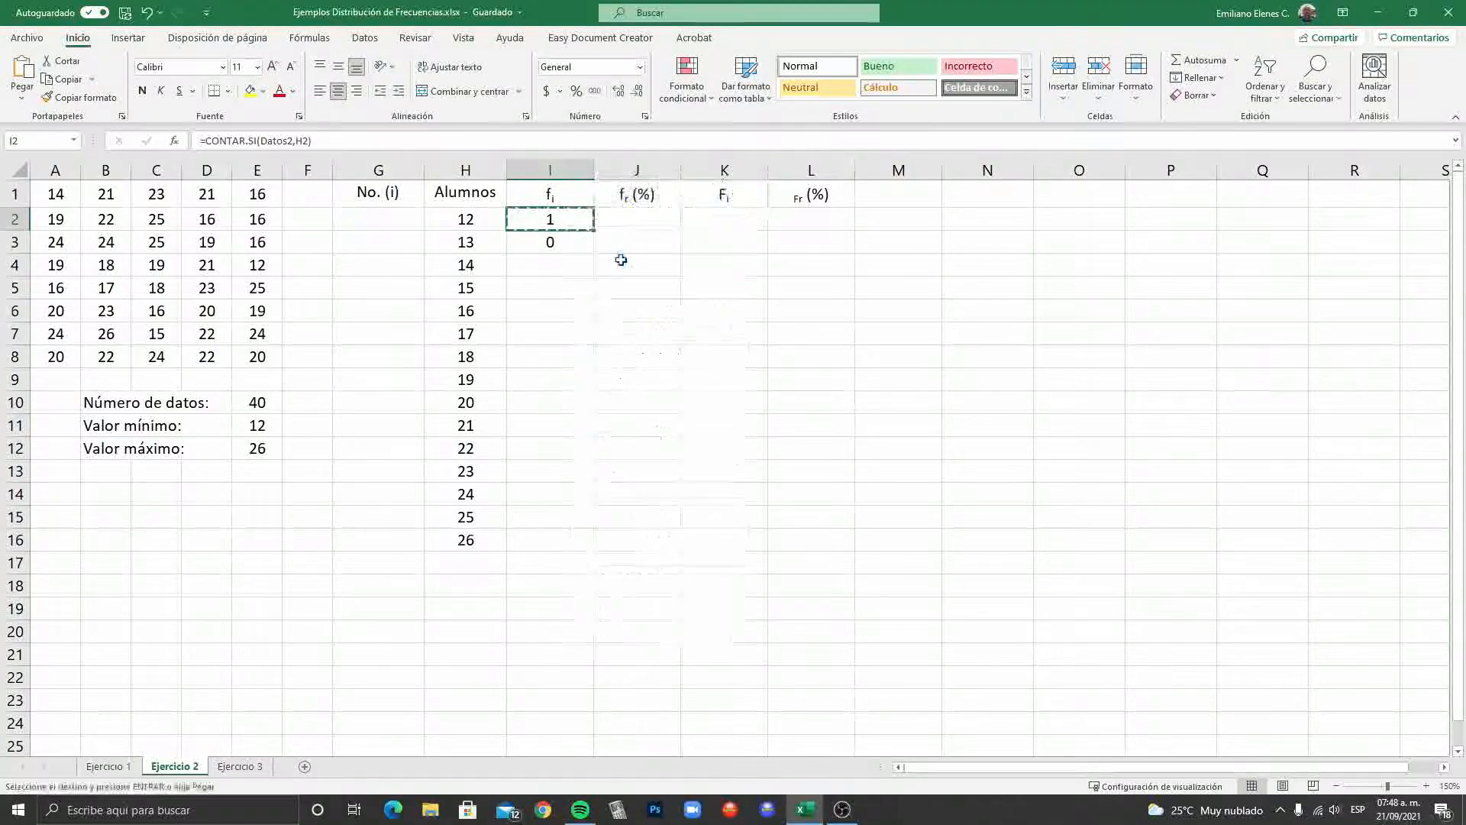
pyautogui.rightClick(564, 243)
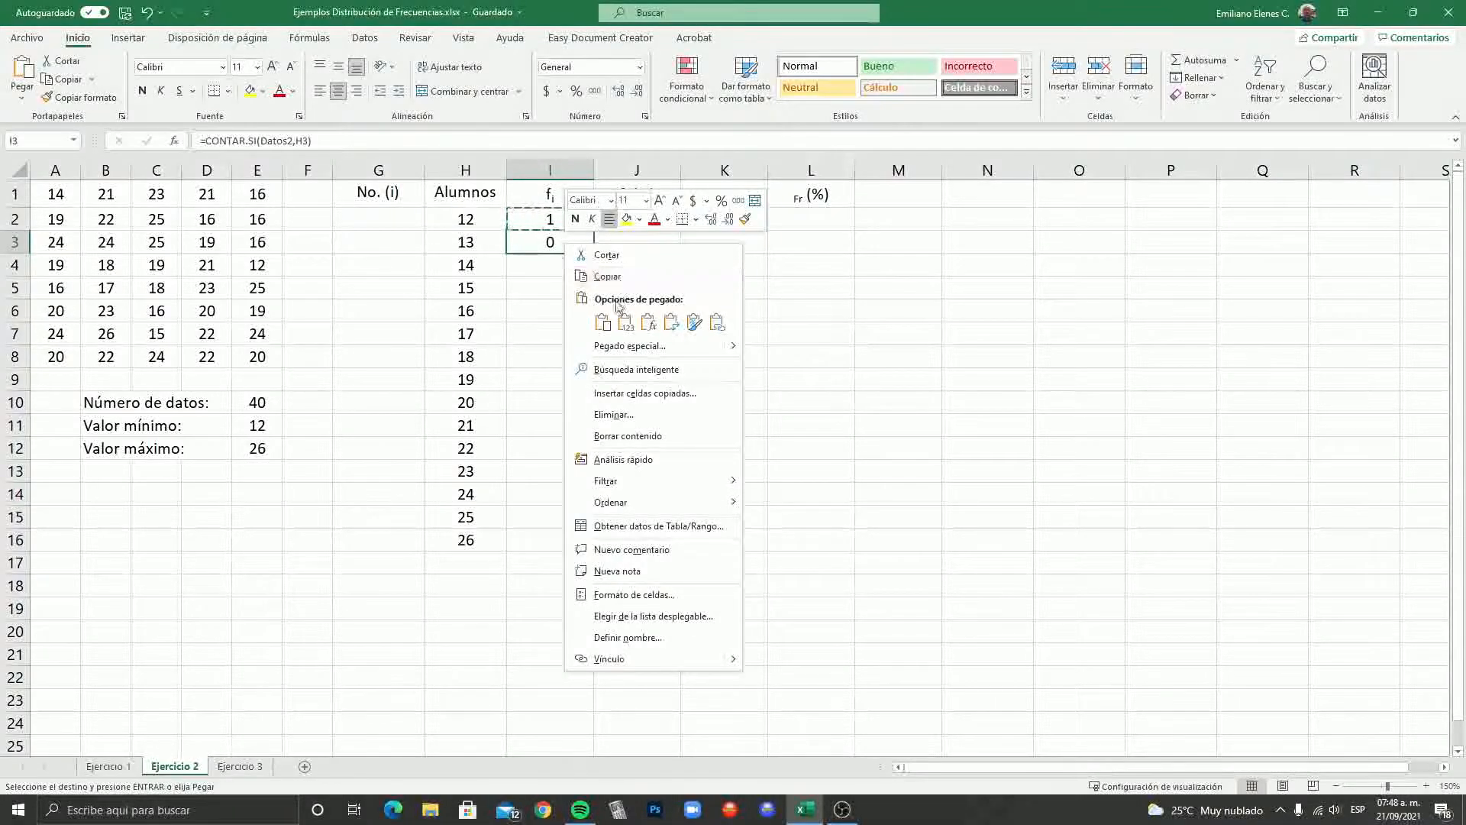
pyautogui.click(602, 321)
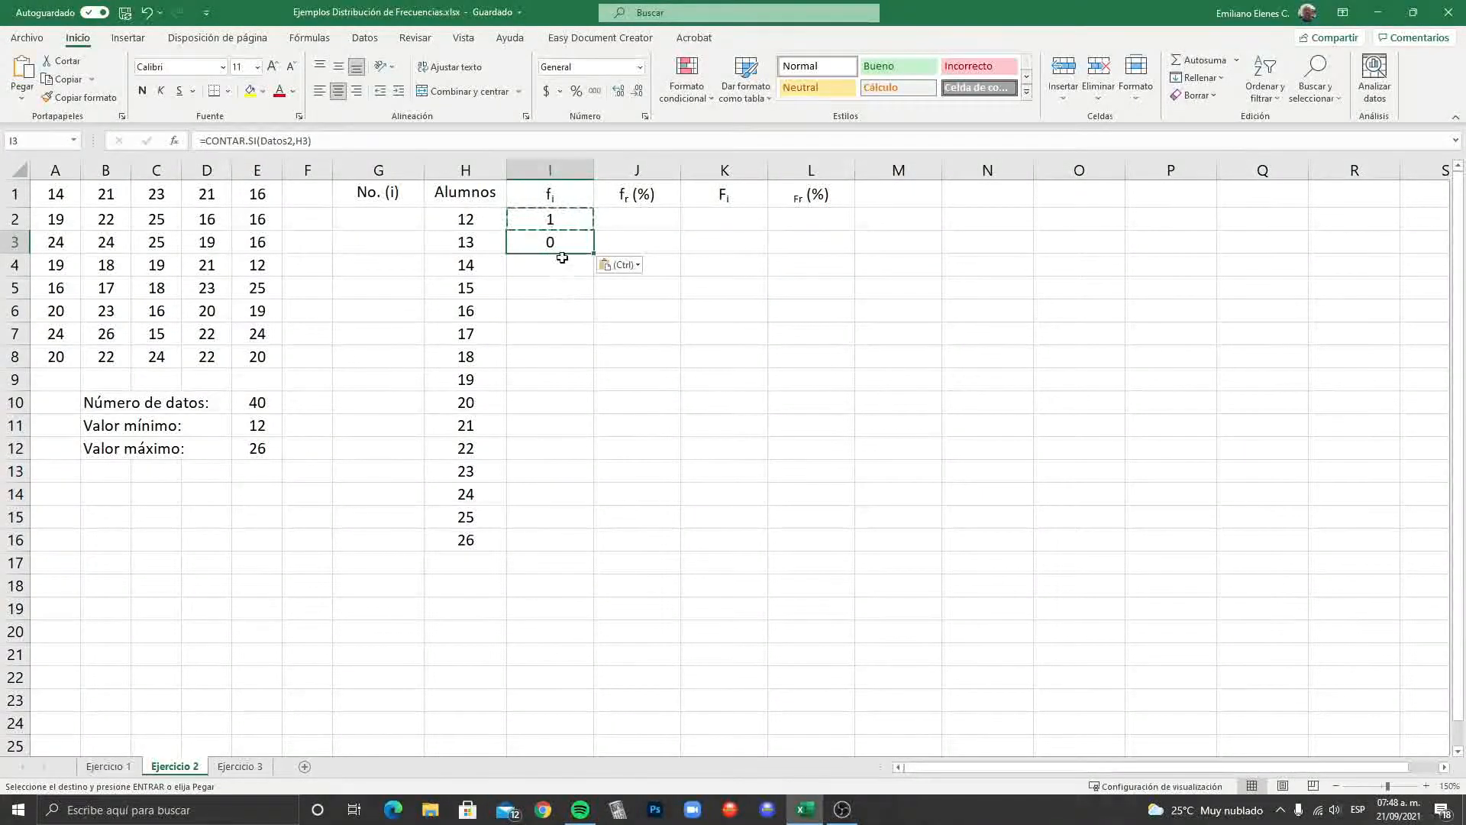
# Step: Fill the CONTAR.SI formula from cell I3 down to I16 to count every remaining Alumnos value
pyautogui.click(534, 220)
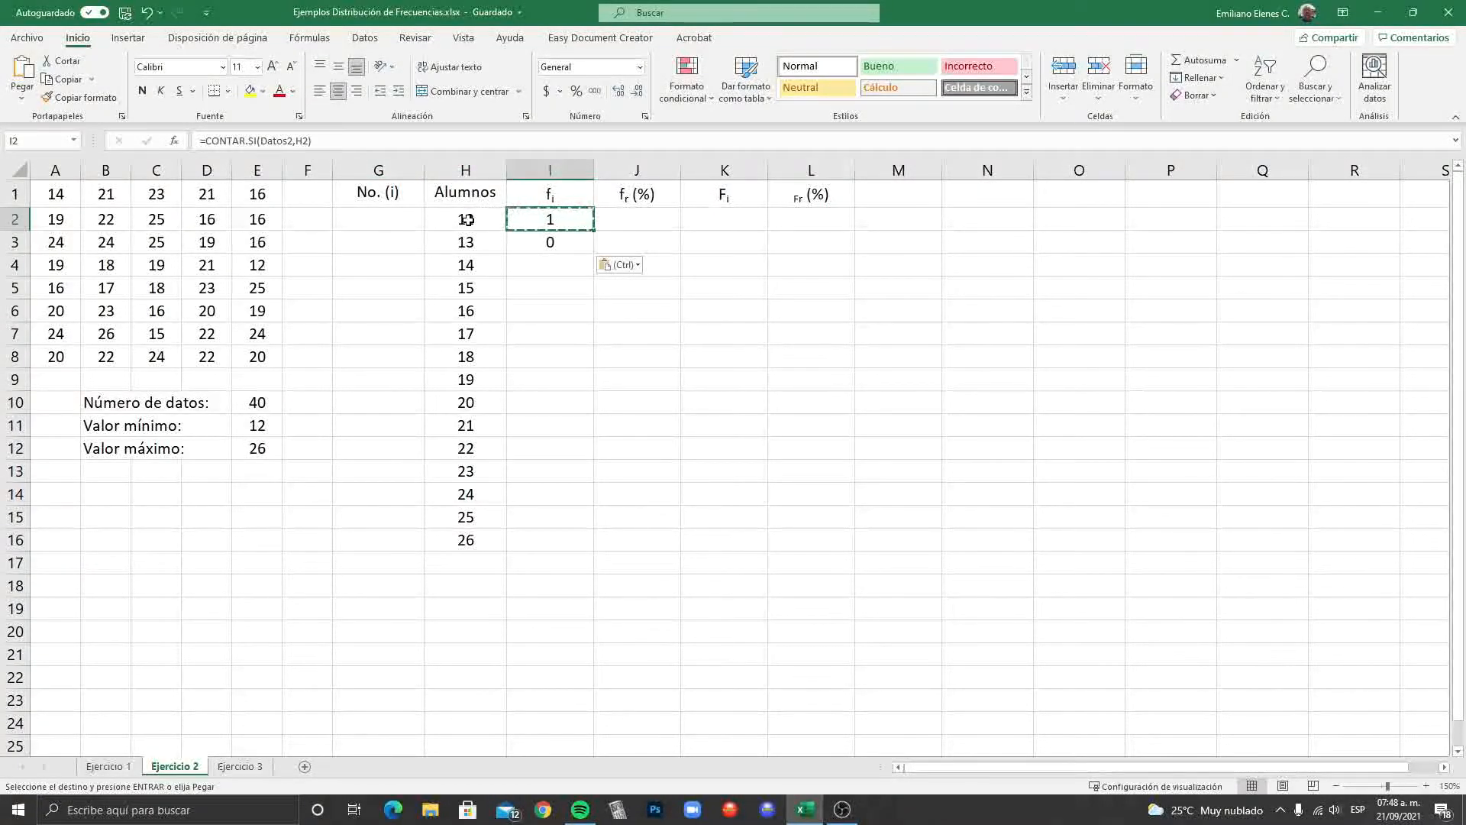
pyautogui.click(548, 244)
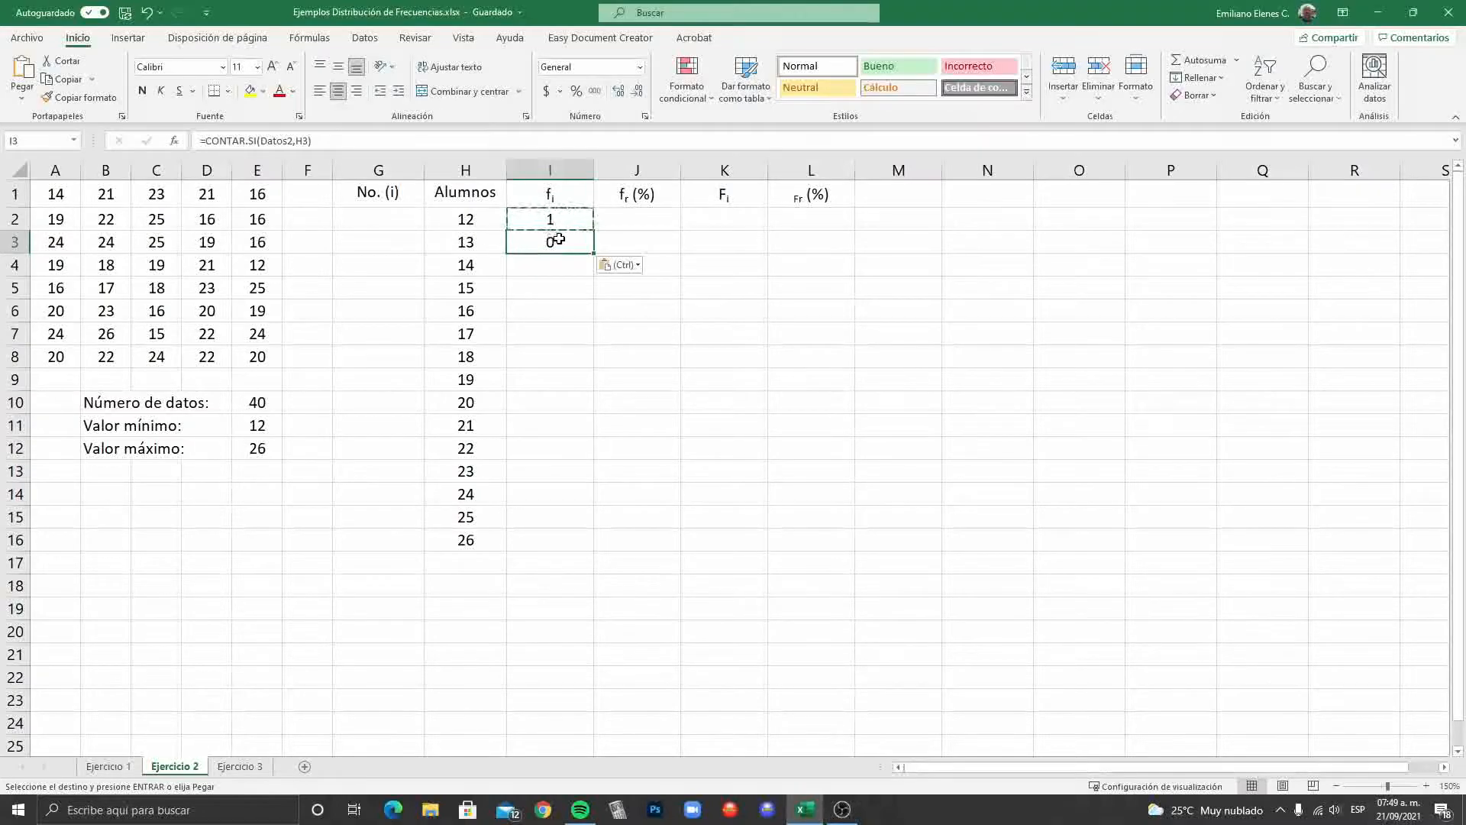
pyautogui.moveTo(595, 255); pyautogui.dragTo(573, 554)
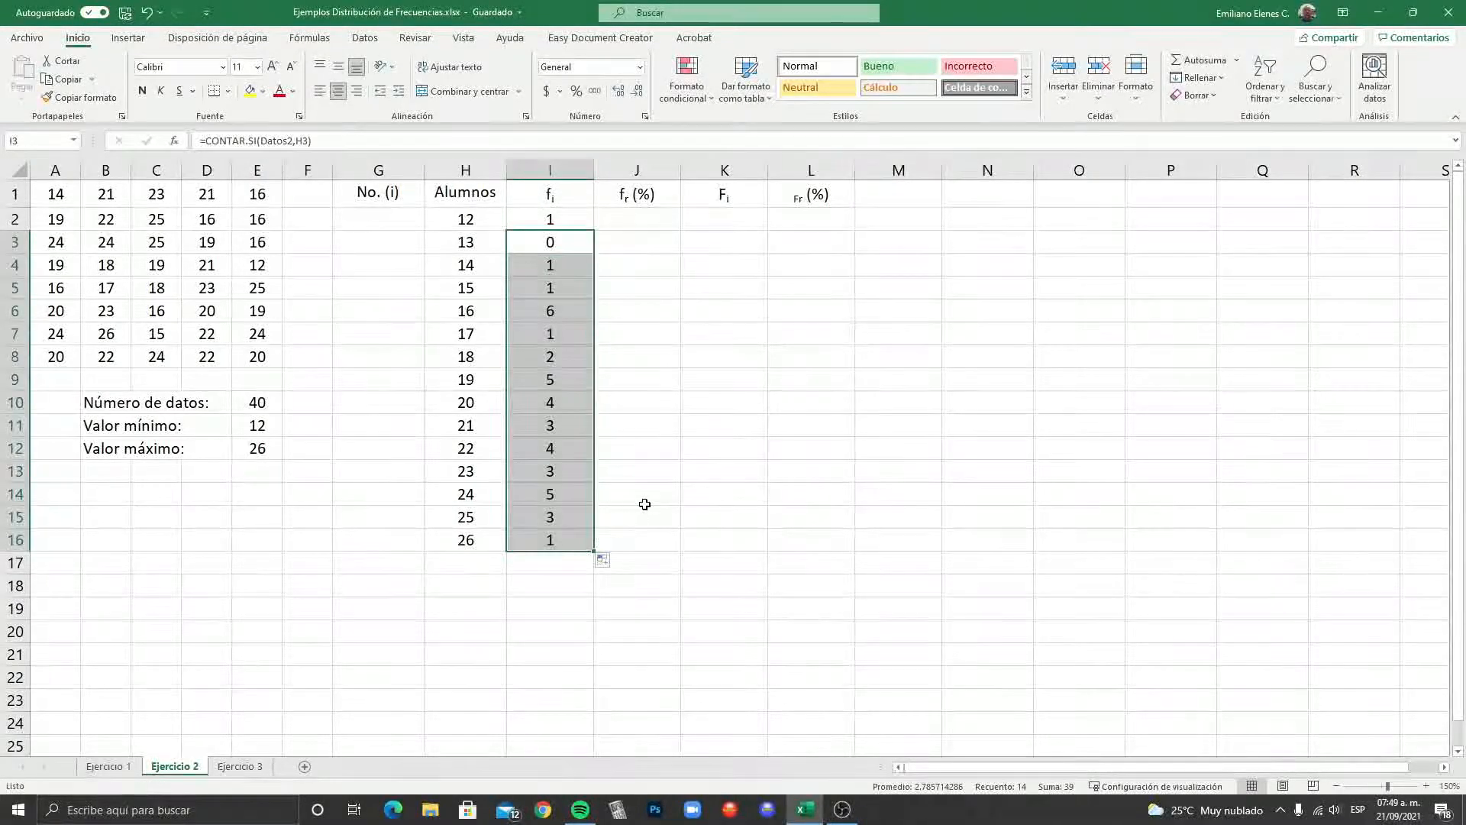
# Step: Check that the CONTAR.SI formulas in cells I4 through I10 each refer to the Alumnos value in their own row
pyautogui.click(546, 259)
pyautogui.click(538, 290)
pyautogui.click(533, 312)
pyautogui.click(534, 334)
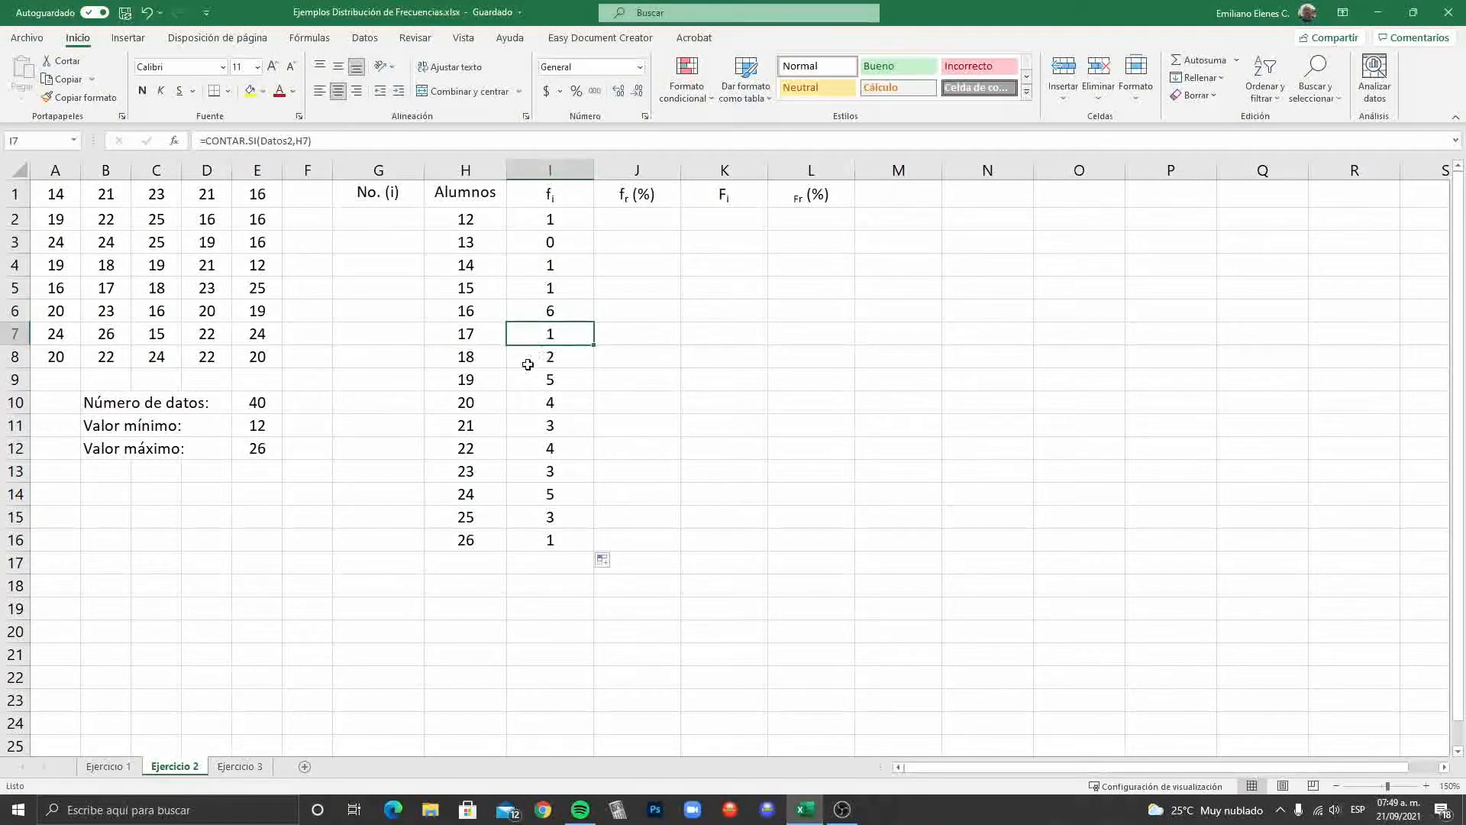
pyautogui.click(520, 364)
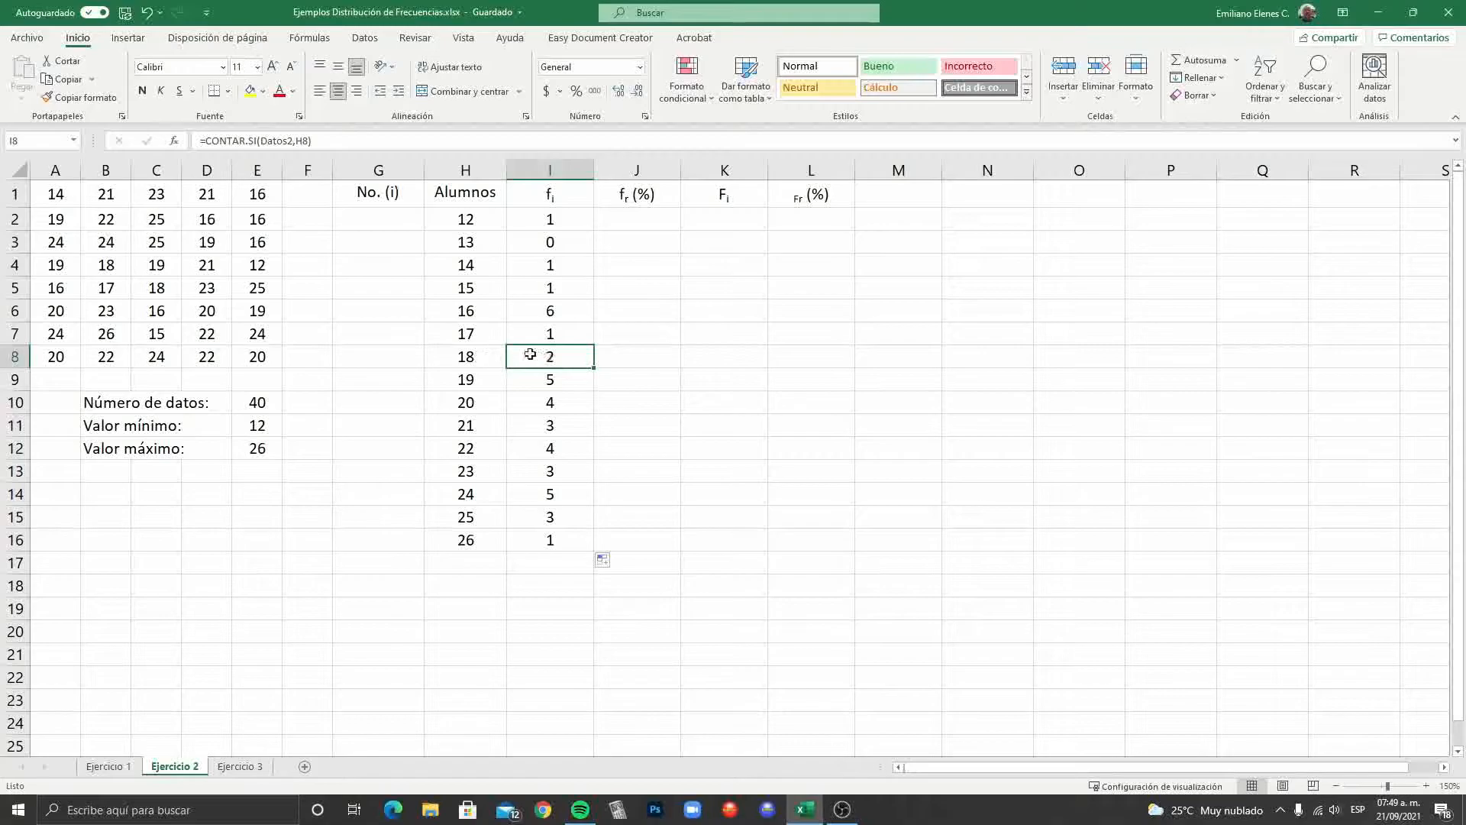
pyautogui.click(532, 381)
pyautogui.click(476, 383)
pyautogui.click(525, 413)
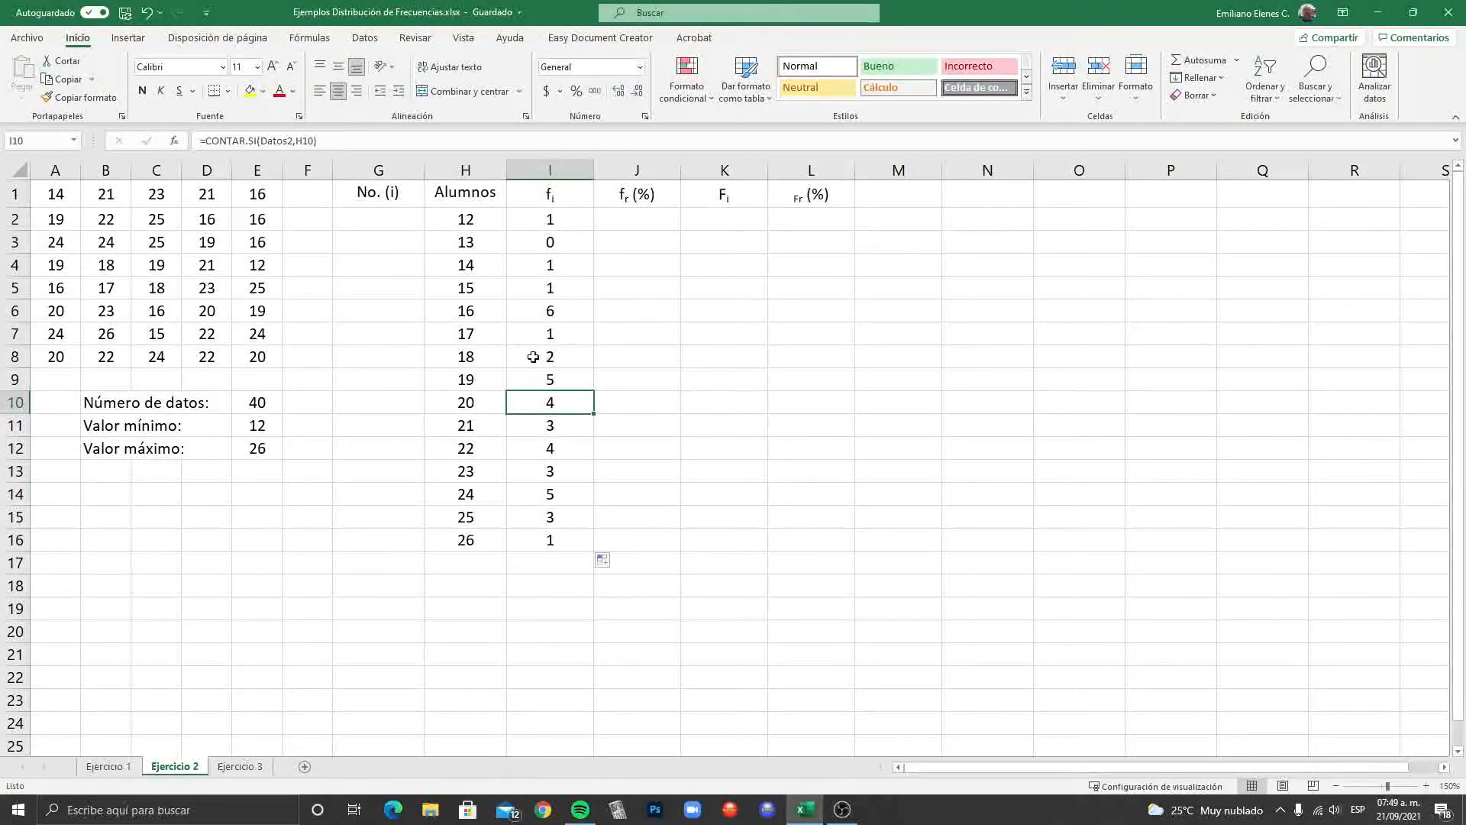
# Step: Total the absolute frequencies in cell I17 with a SUMA formula listing each cell from I2 to I16 individually, separated by commas
pyautogui.click(557, 563)
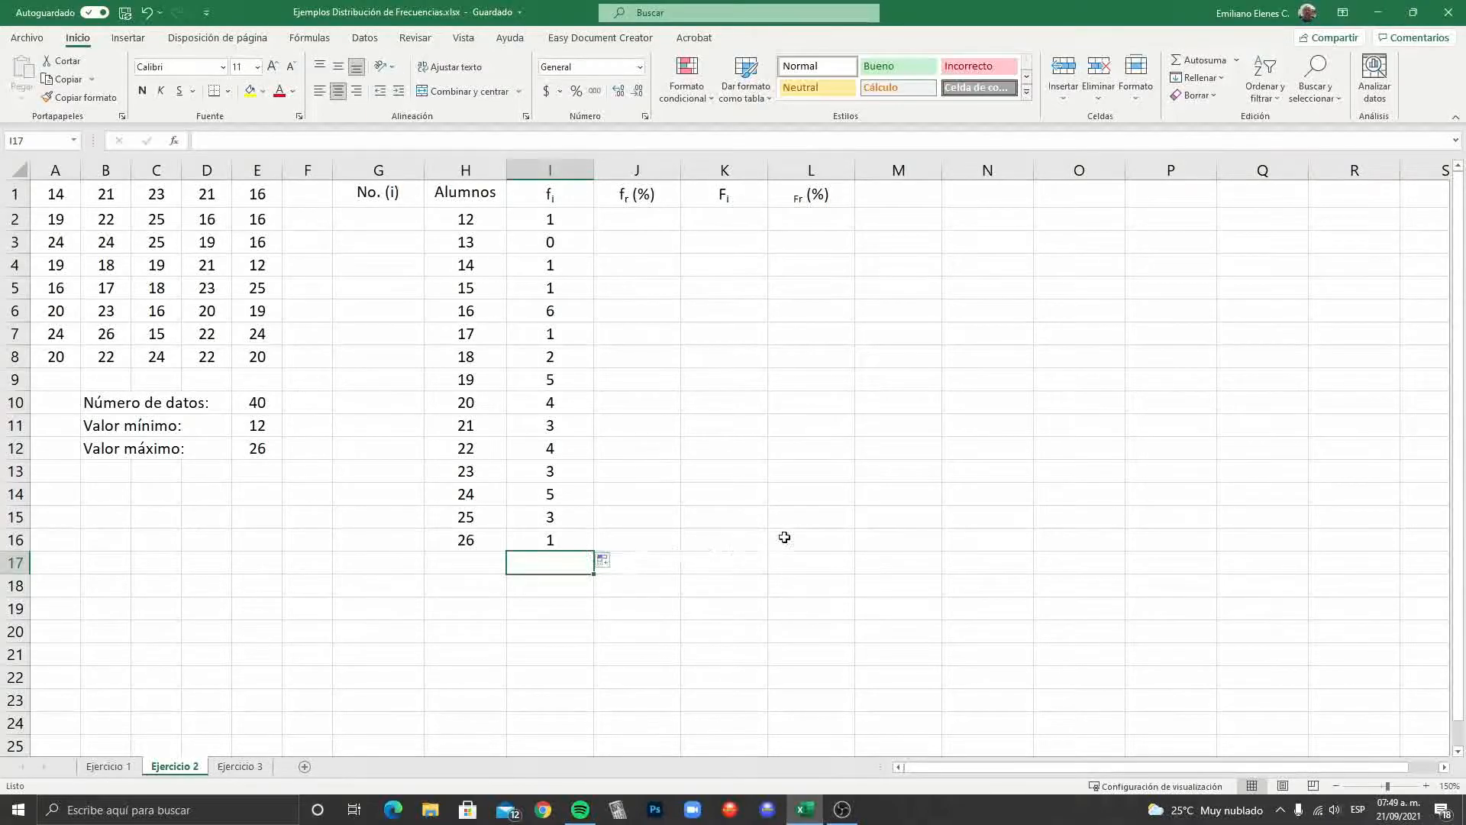
pyautogui.write('=')
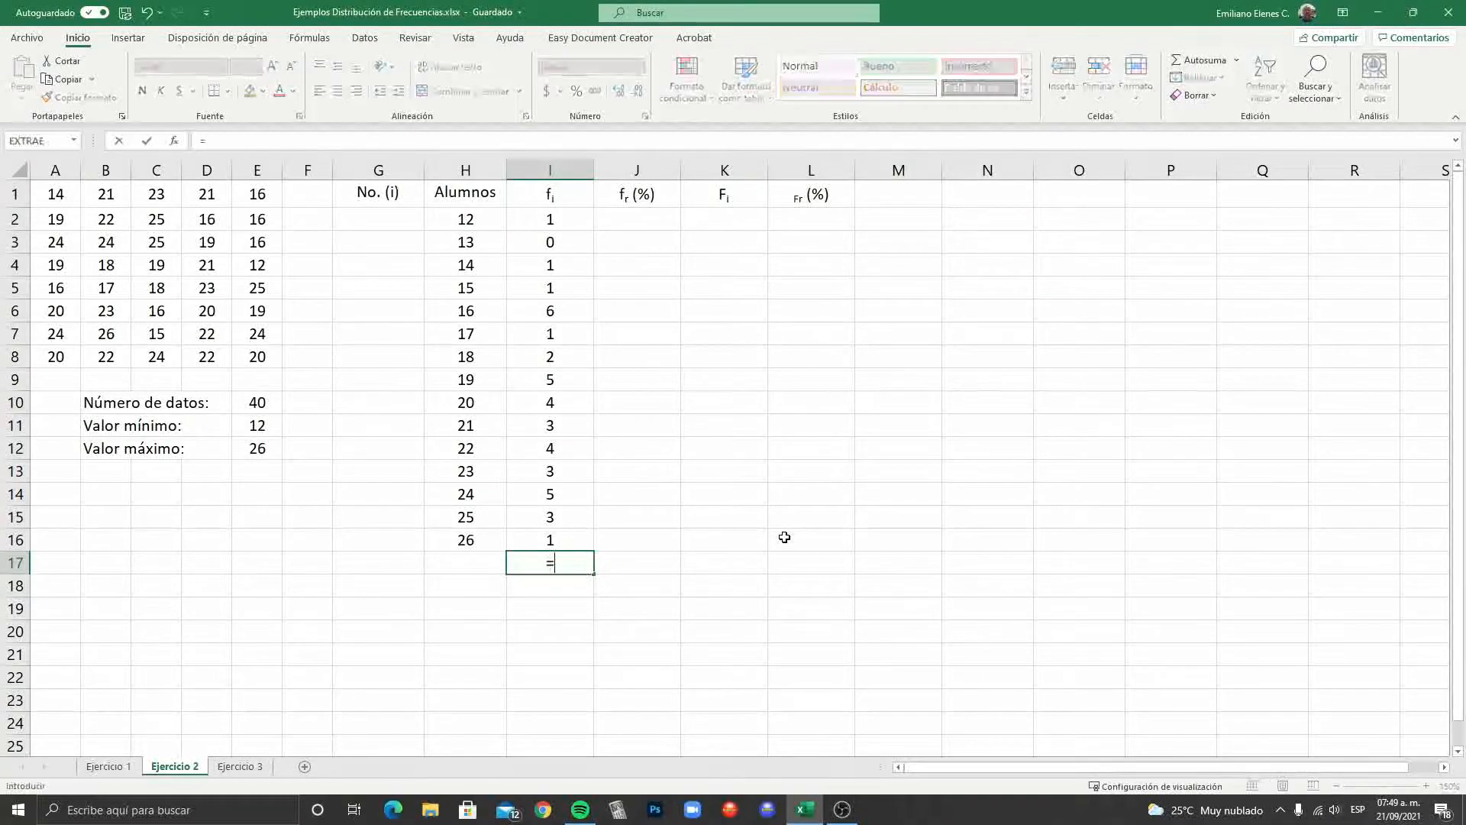
pyautogui.write('SUMA(')
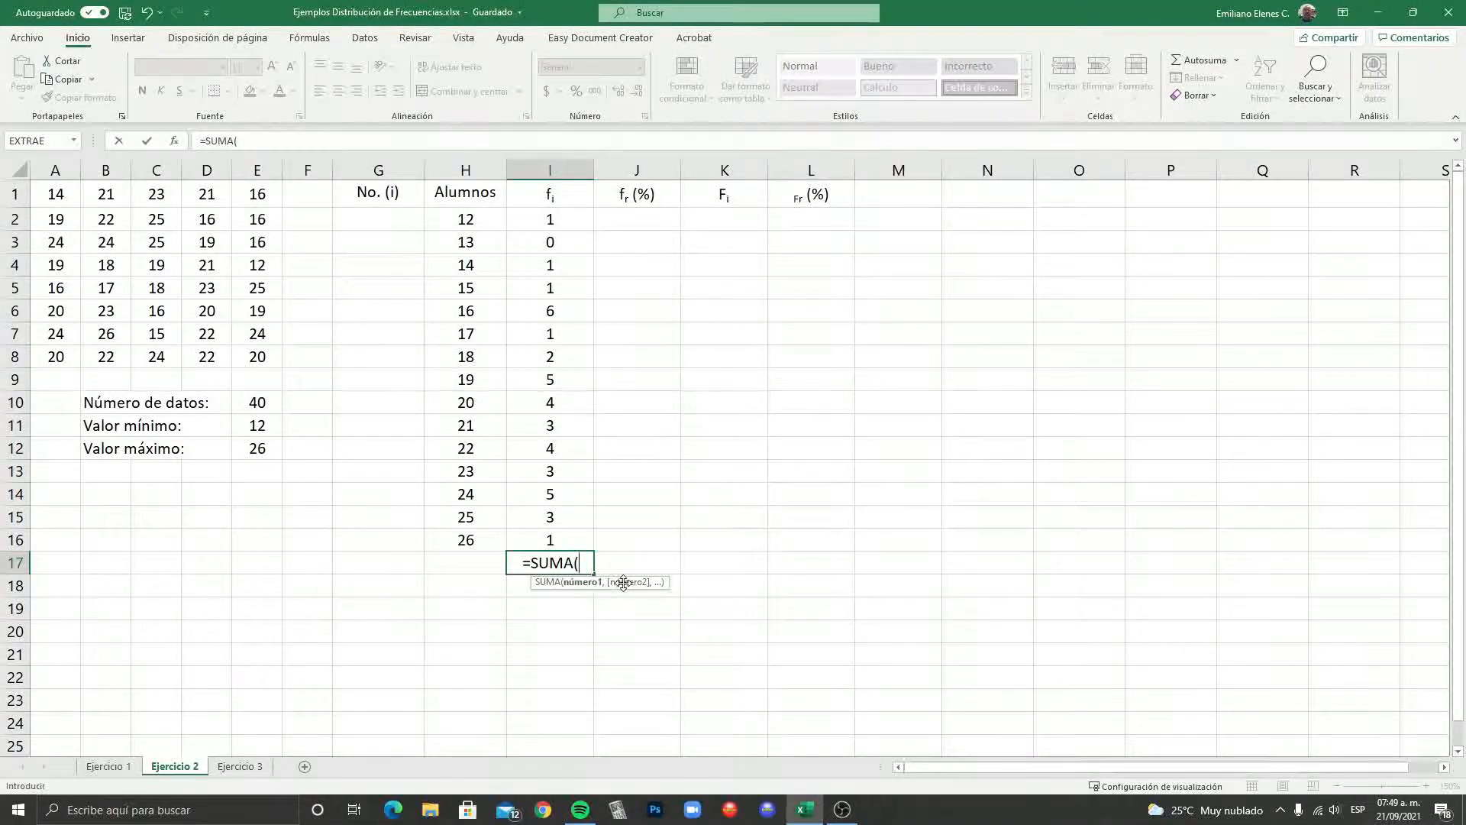
pyautogui.click(553, 222)
pyautogui.write(',')
pyautogui.click(559, 237)
pyautogui.write(',')
pyautogui.click(559, 264)
pyautogui.write(',')
pyautogui.click(556, 294)
pyautogui.write(',')
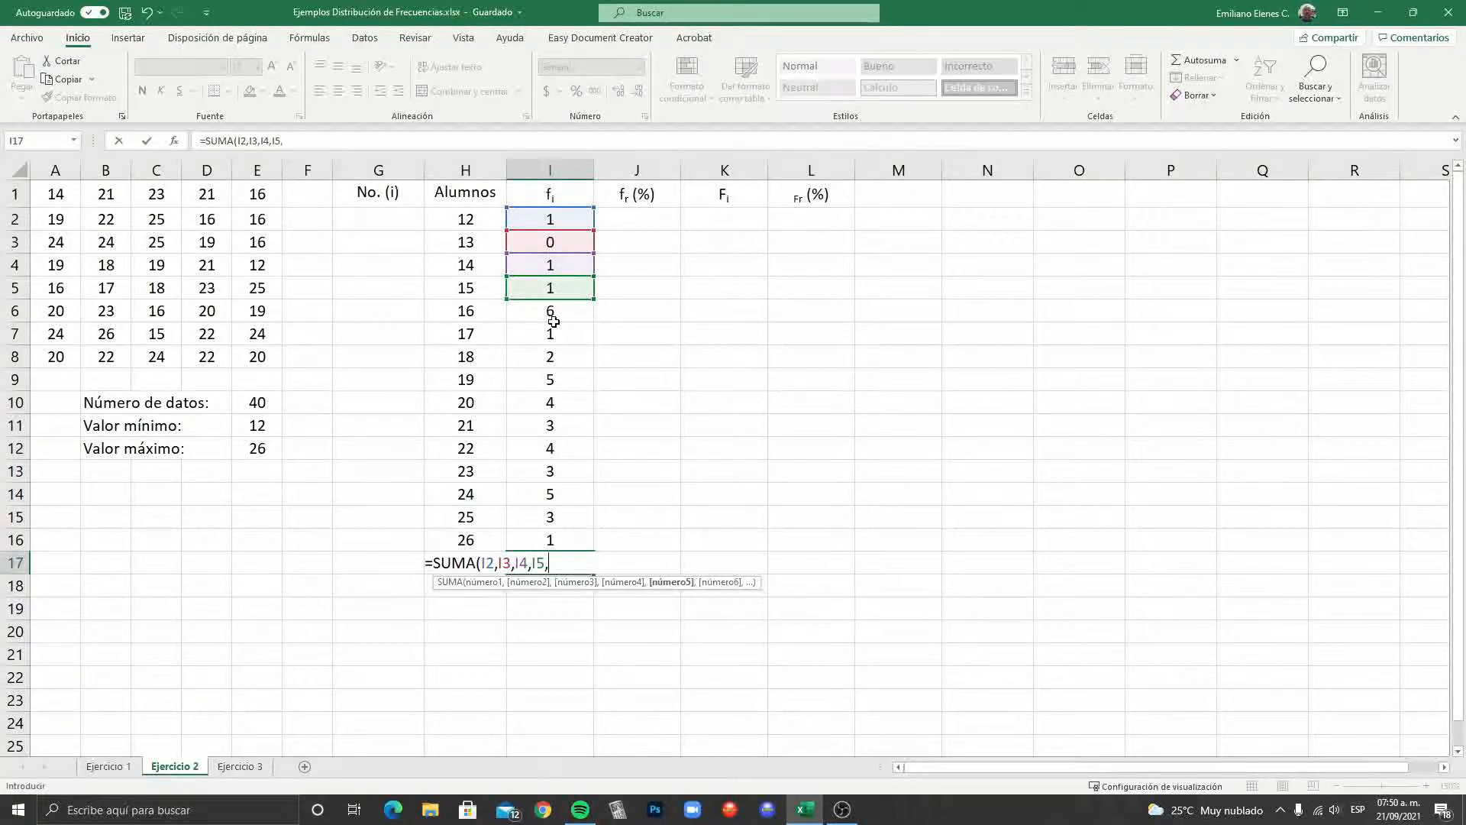
pyautogui.click(554, 315)
pyautogui.write(',')
pyautogui.click(560, 336)
pyautogui.write(',')
pyautogui.click(563, 359)
pyautogui.write(',')
pyautogui.click(564, 380)
pyautogui.write(',')
pyautogui.click(564, 403)
pyautogui.write(',')
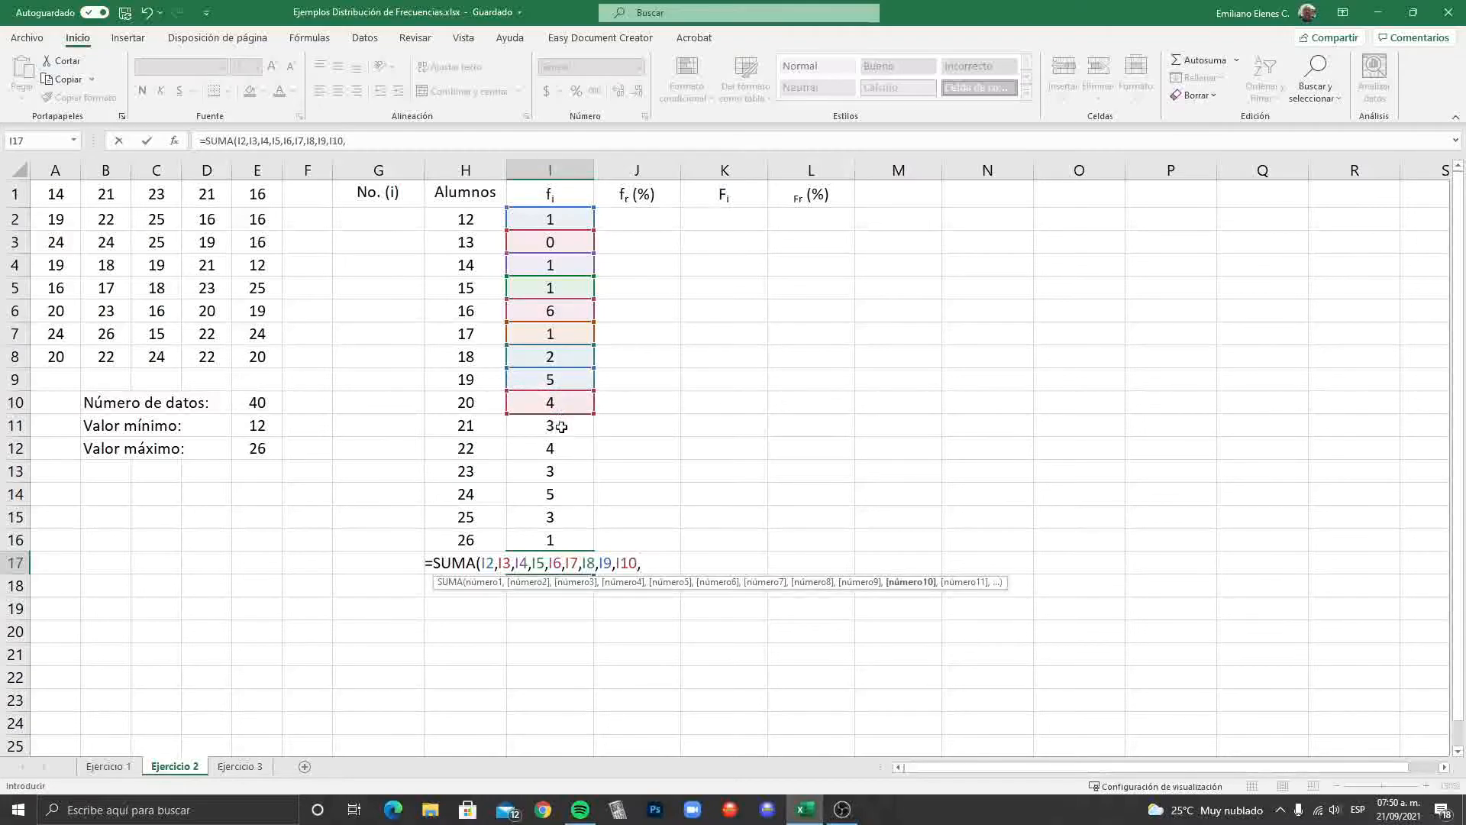
pyautogui.click(564, 427)
pyautogui.write(',')
pyautogui.click(557, 452)
pyautogui.write(',')
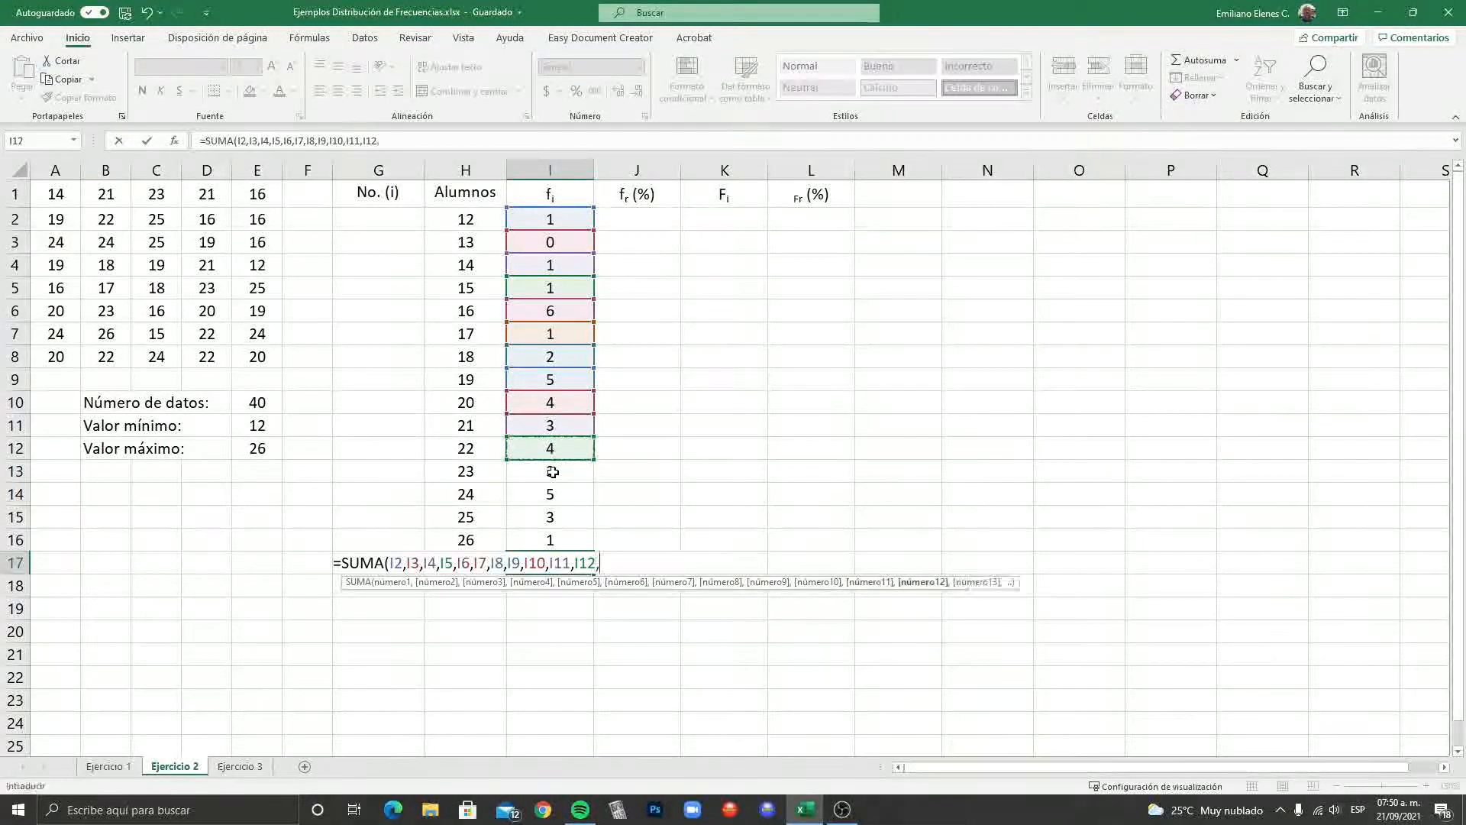
pyautogui.click(554, 473)
pyautogui.write(',')
pyautogui.click(553, 498)
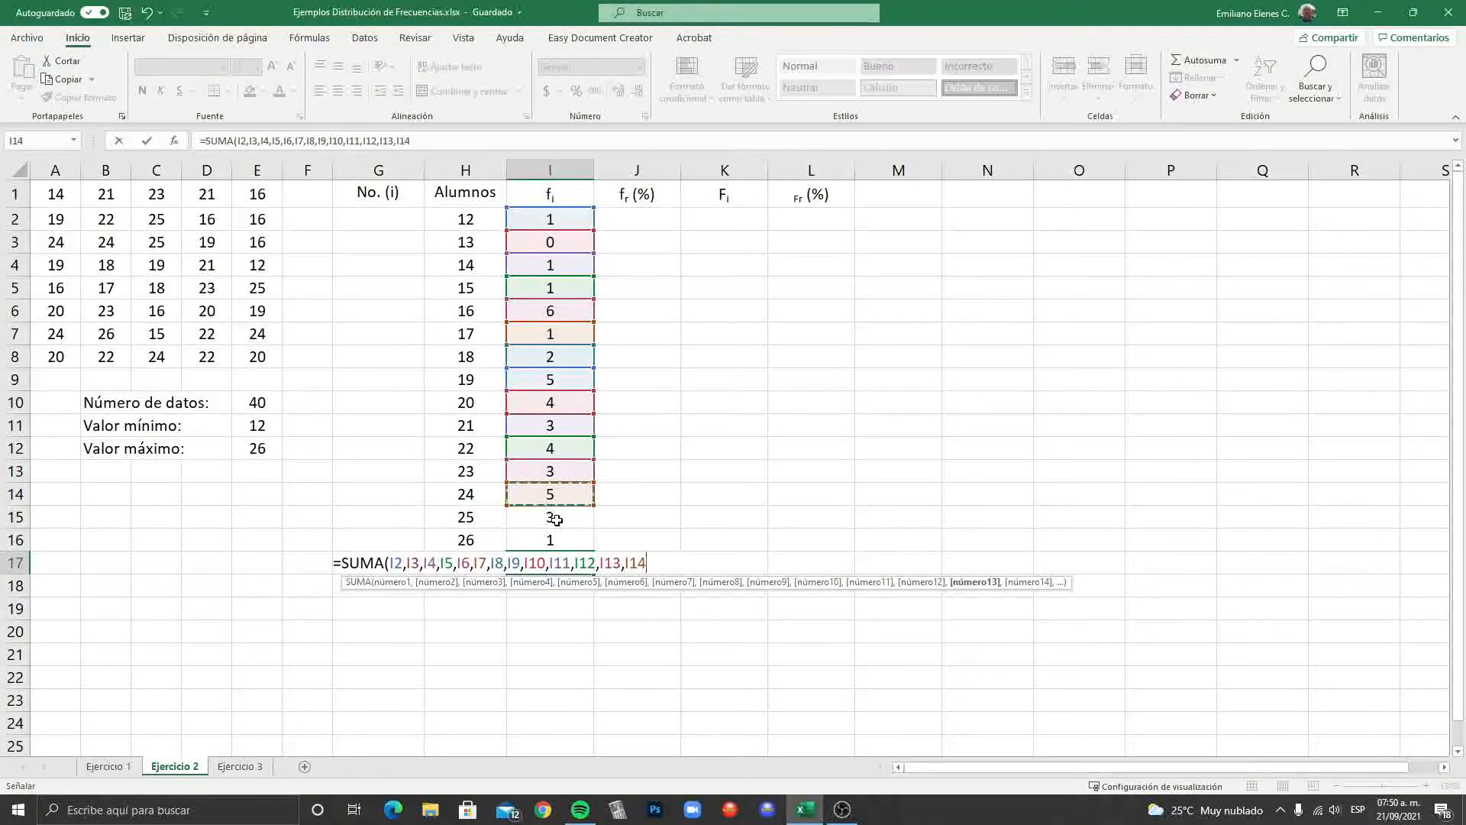
pyautogui.write(',')
pyautogui.click(555, 518)
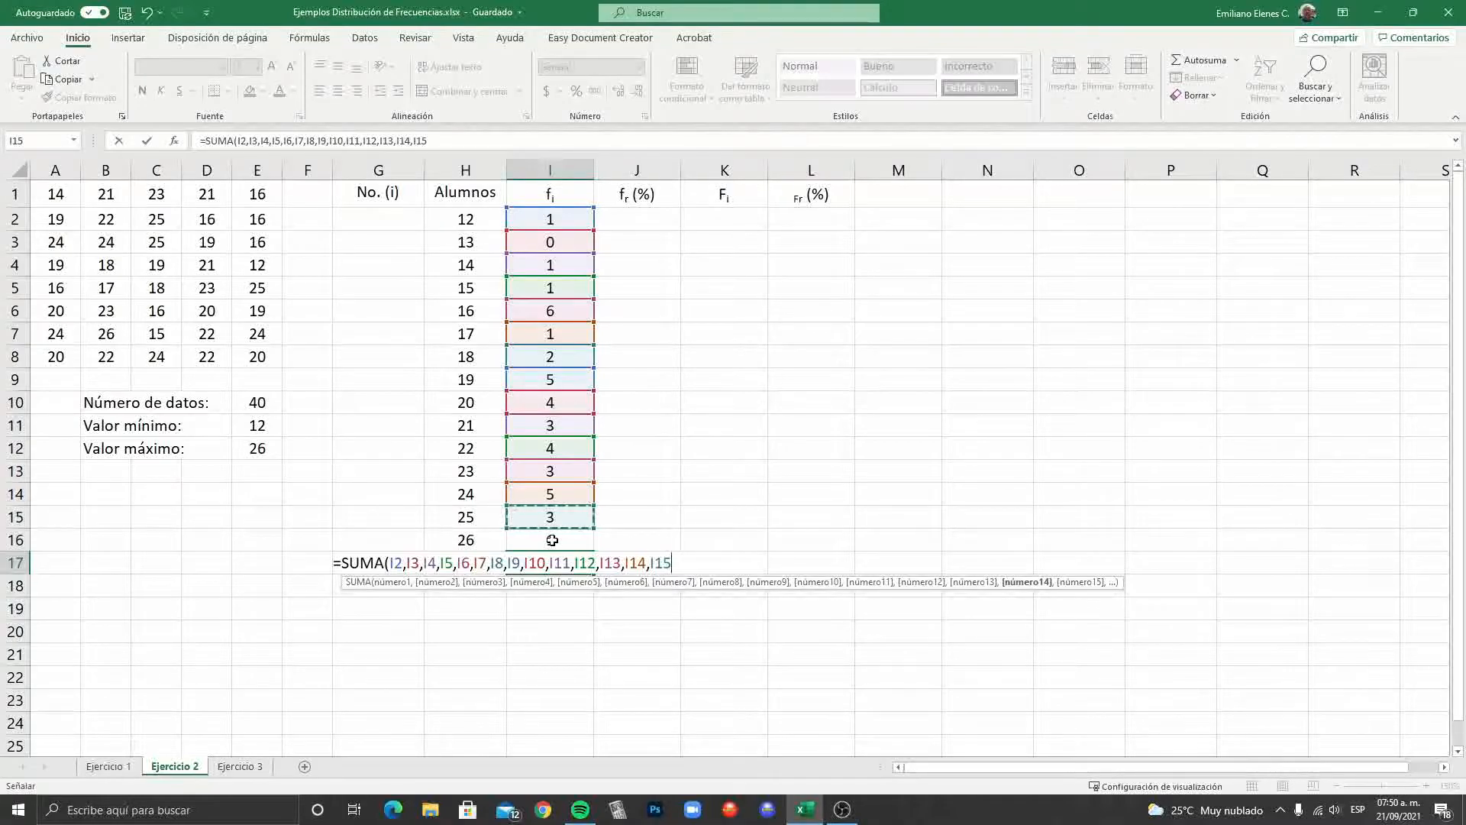
pyautogui.click(552, 540)
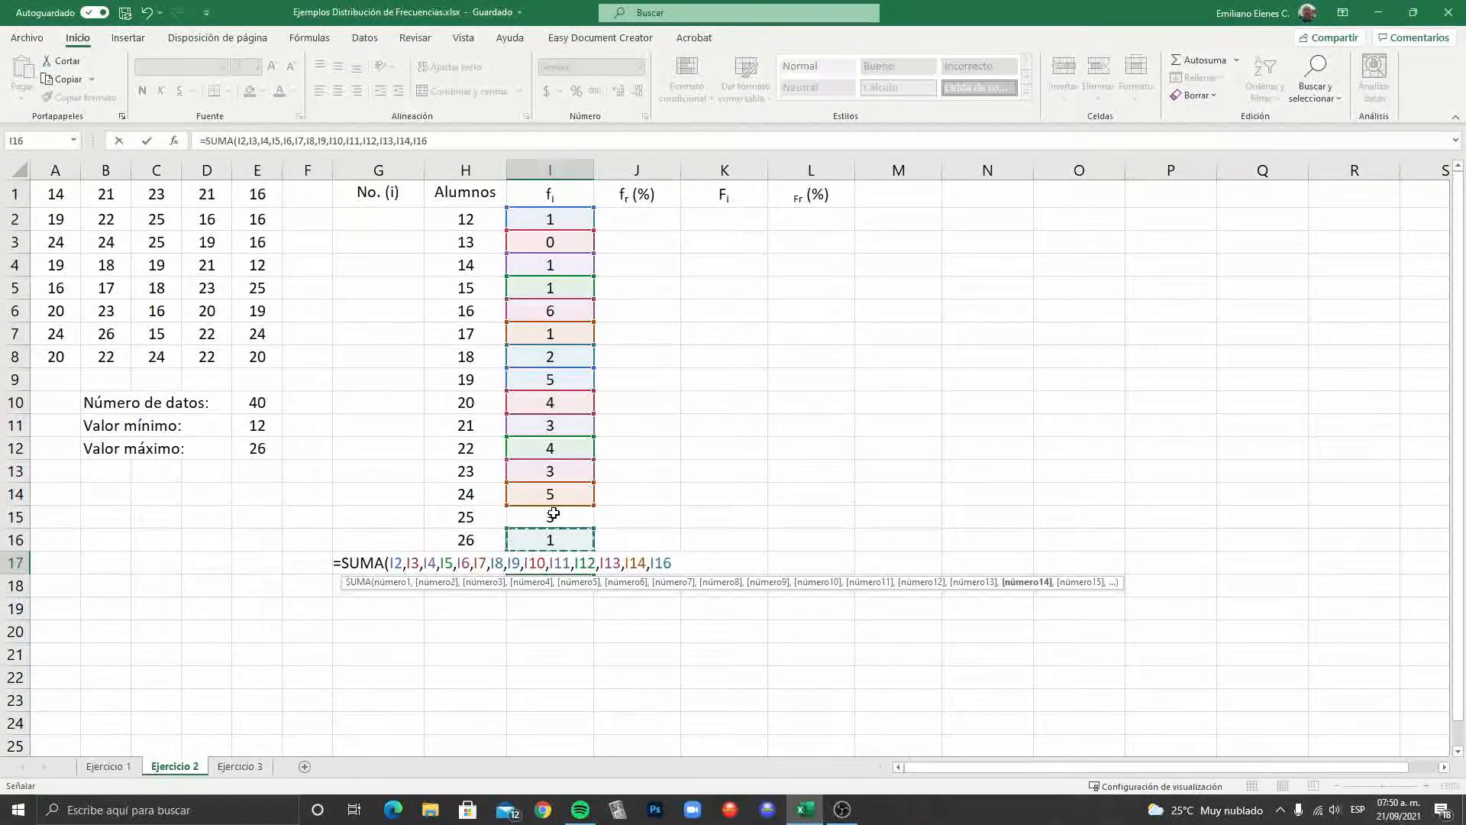
pyautogui.click(554, 515)
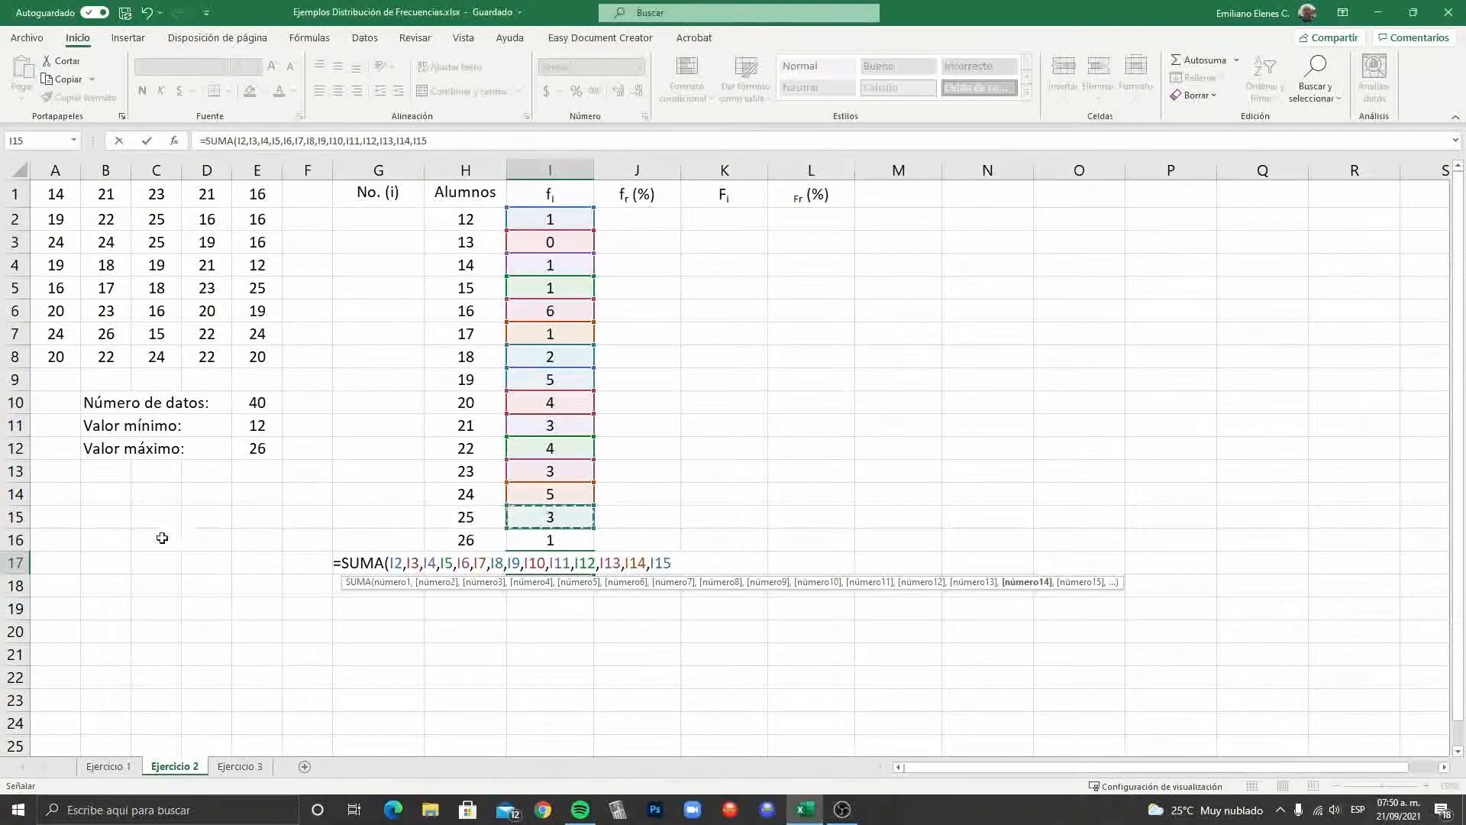
pyautogui.write(',')
pyautogui.click(561, 540)
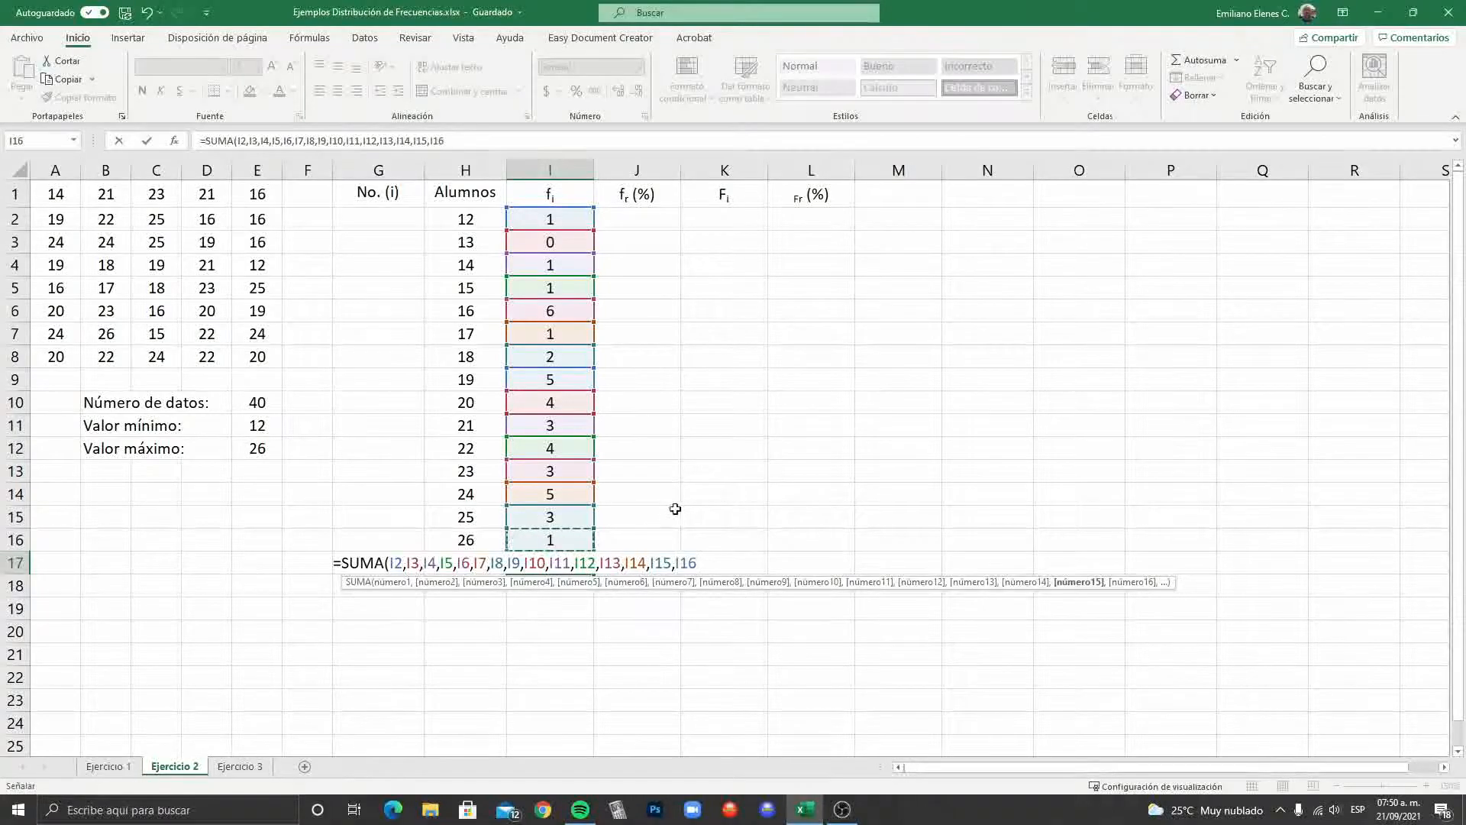
pyautogui.write(')')
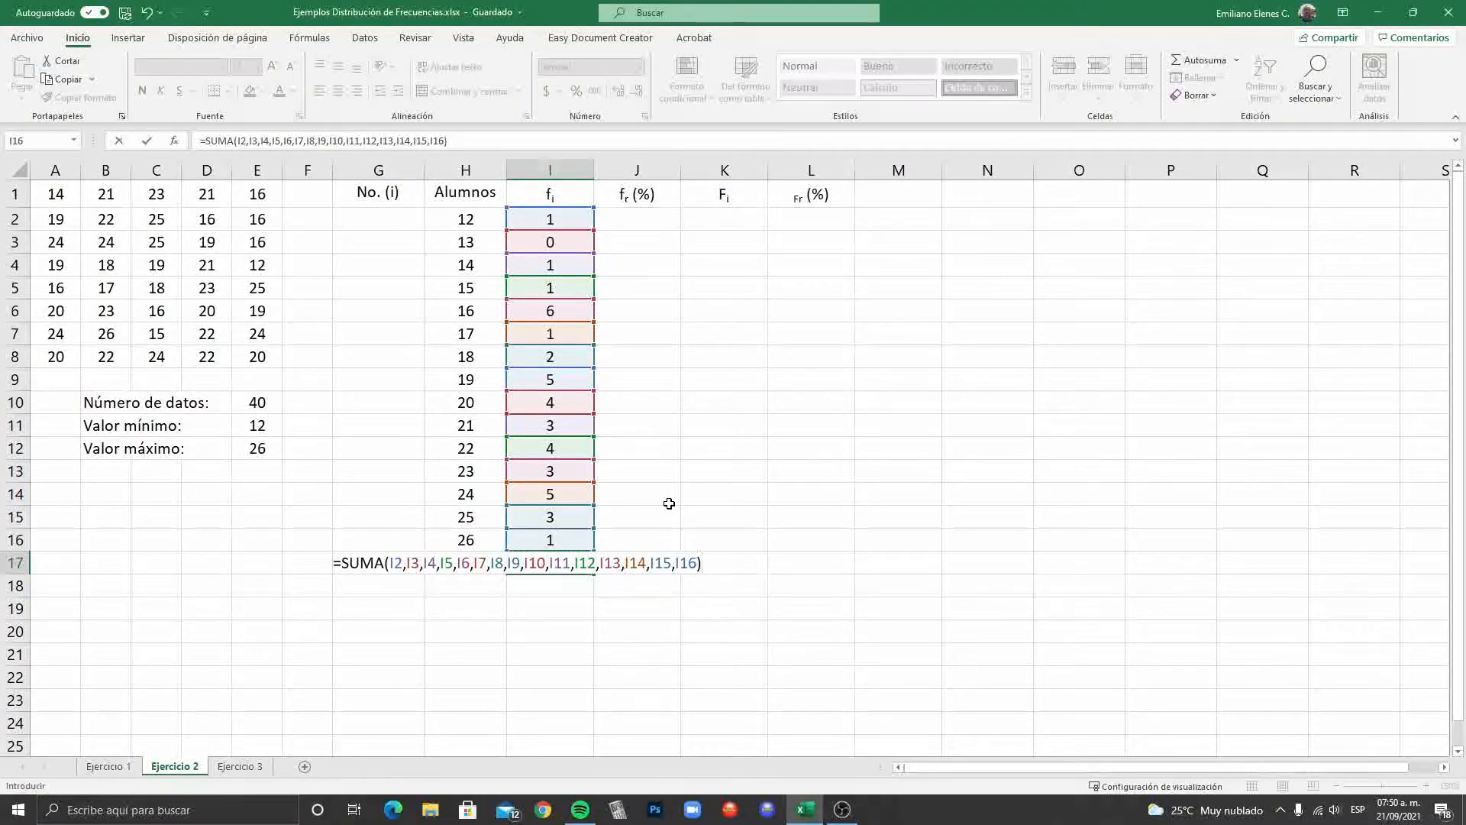
pyautogui.press('Return')
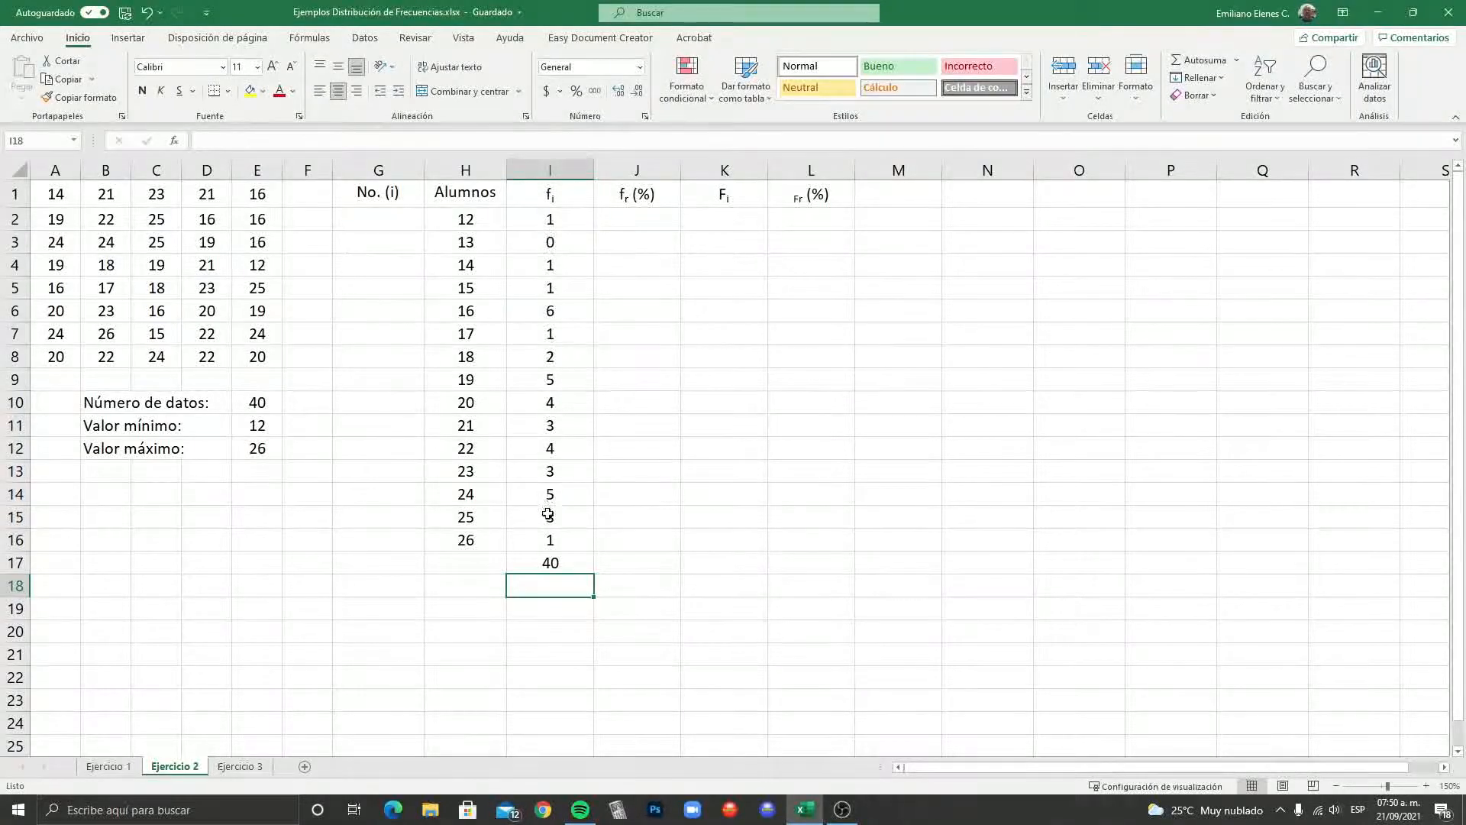
# Step: Clear cell I17 and total the absolute frequencies there with Autosuma as =SUMA(I2:I16)
pyautogui.click(555, 563)
pyautogui.press('Delete')
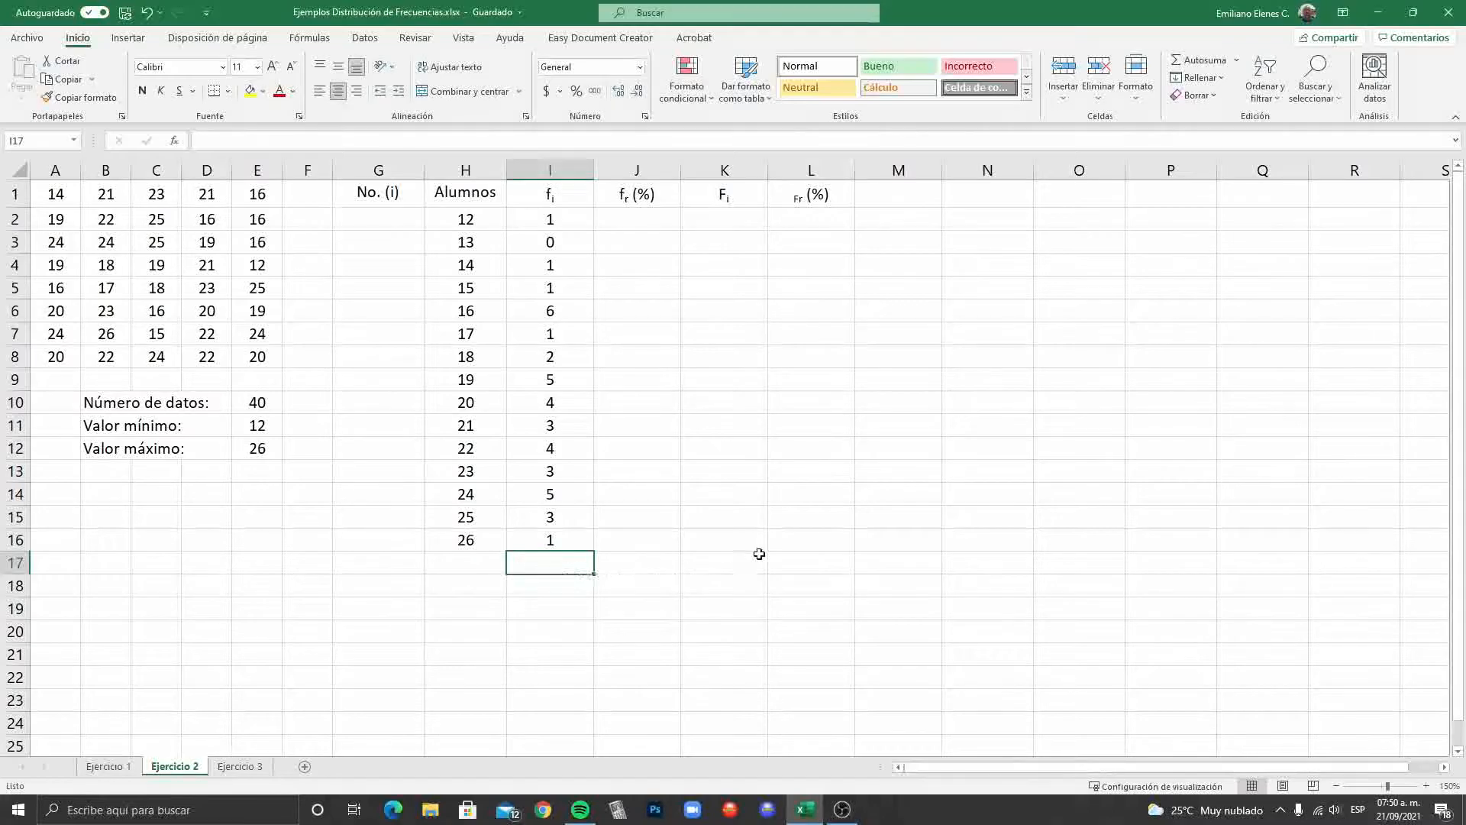
pyautogui.click(1205, 61)
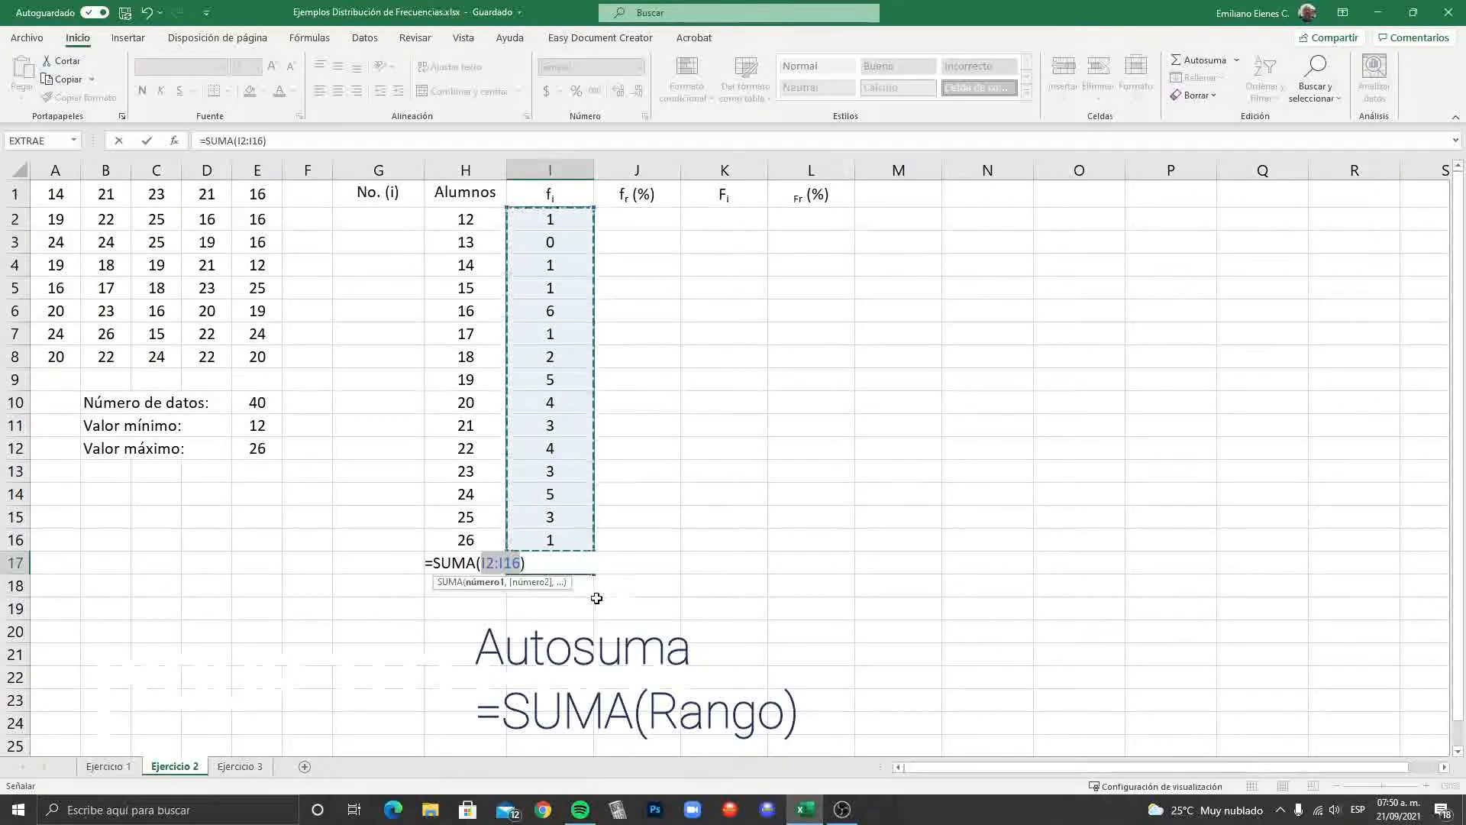
pyautogui.press('Return')
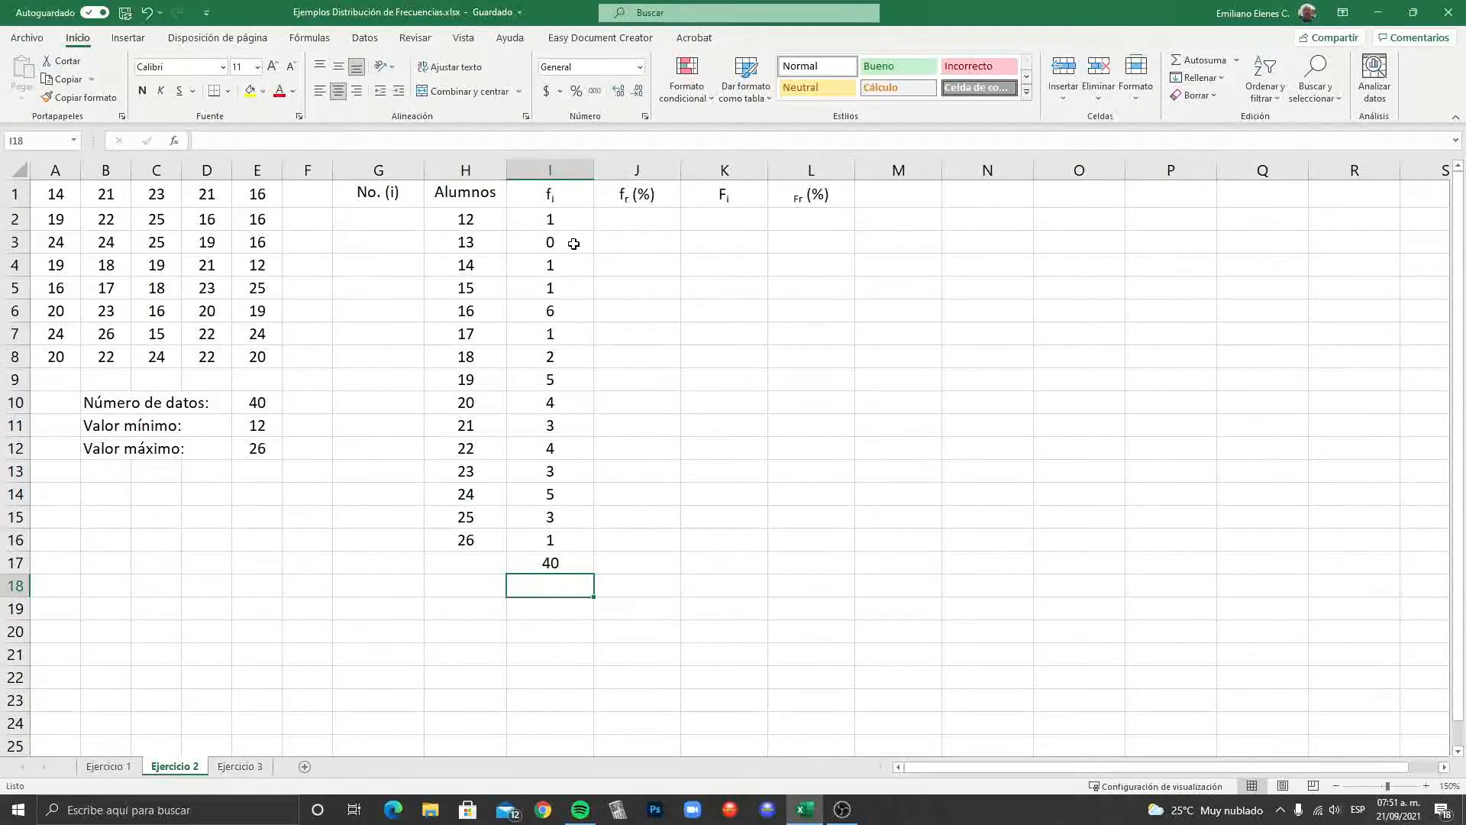
# Step: Try clearing the contents of cells H3:I3 for the Alumnos value 13, and undo the clearing
pyautogui.moveTo(444, 244); pyautogui.dragTo(560, 255)
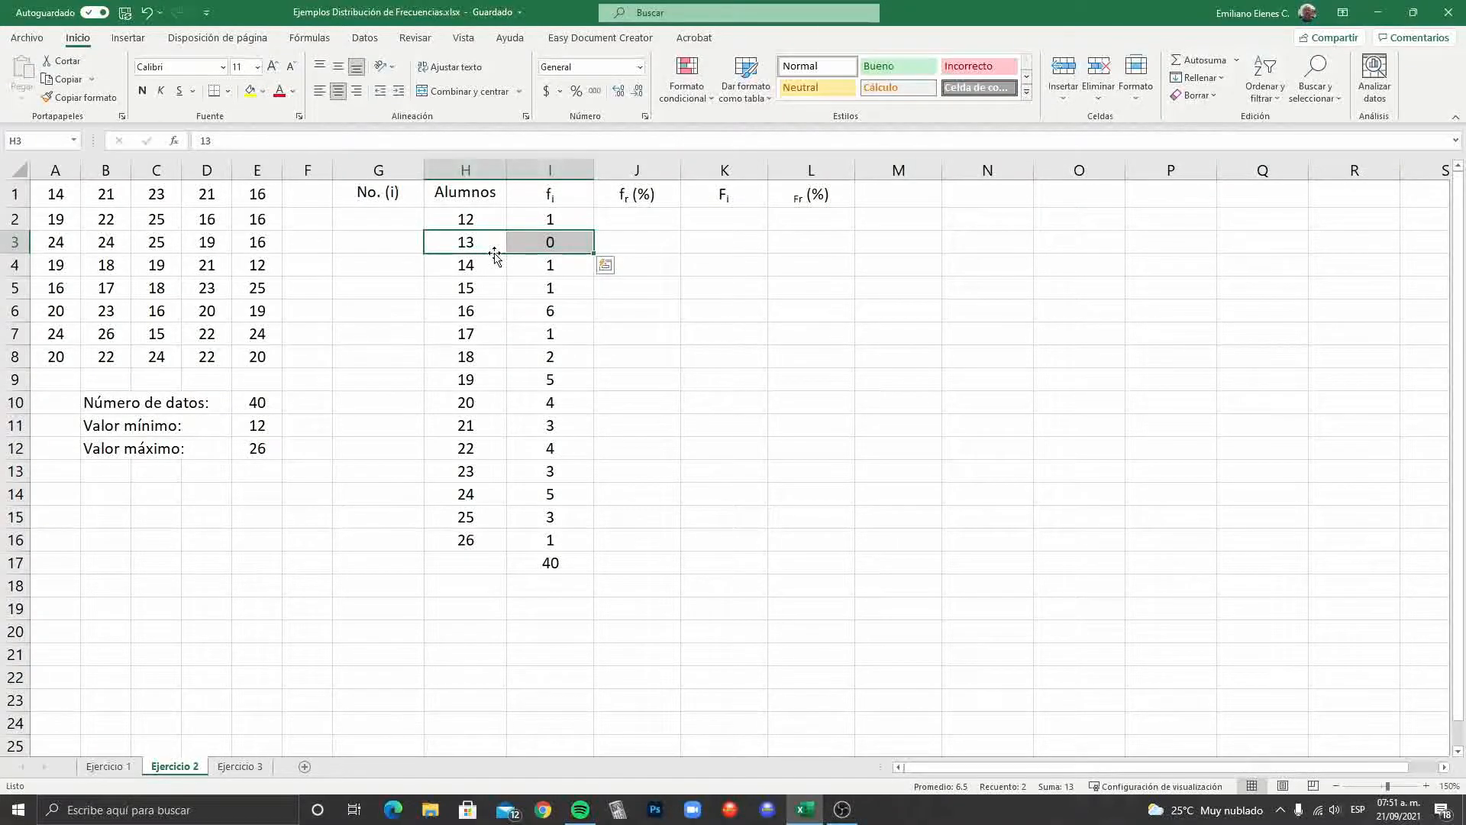
pyautogui.press('Delete')
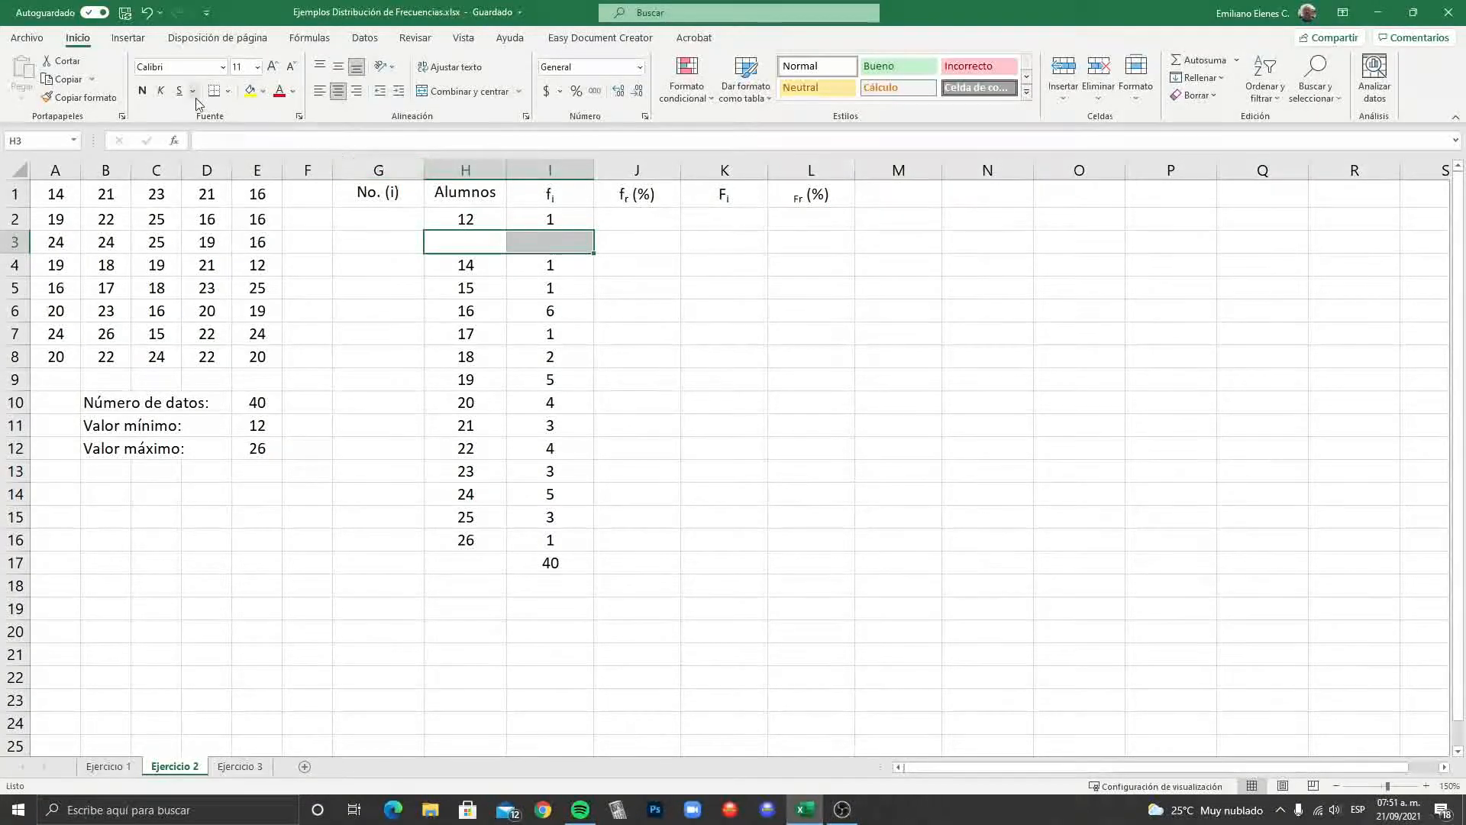
pyautogui.click(145, 13)
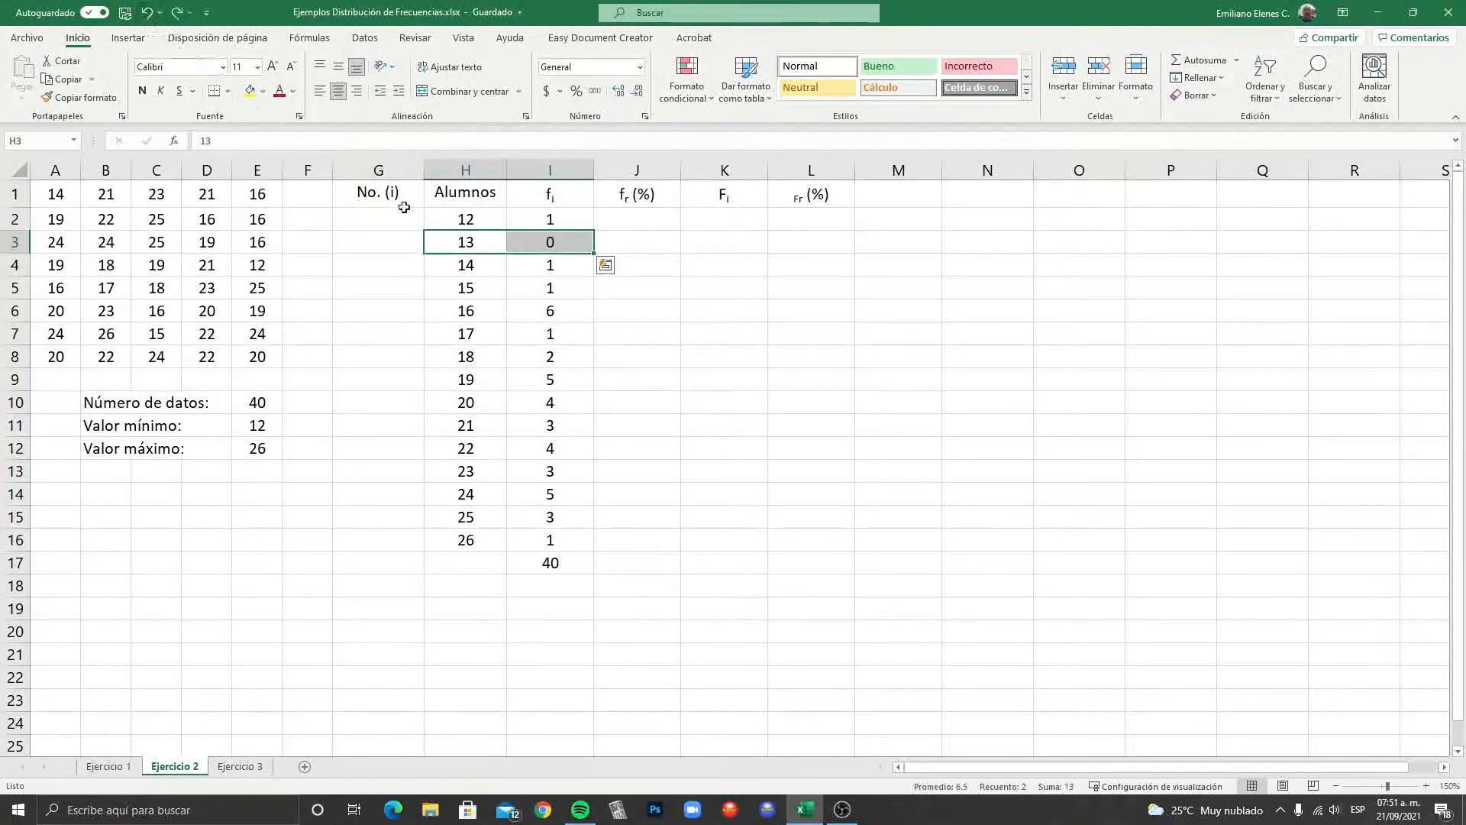
# Step: Delete the selected cells H3:I3 for the Alumnos value 13, shifting the cells below up
pyautogui.rightClick(485, 239)
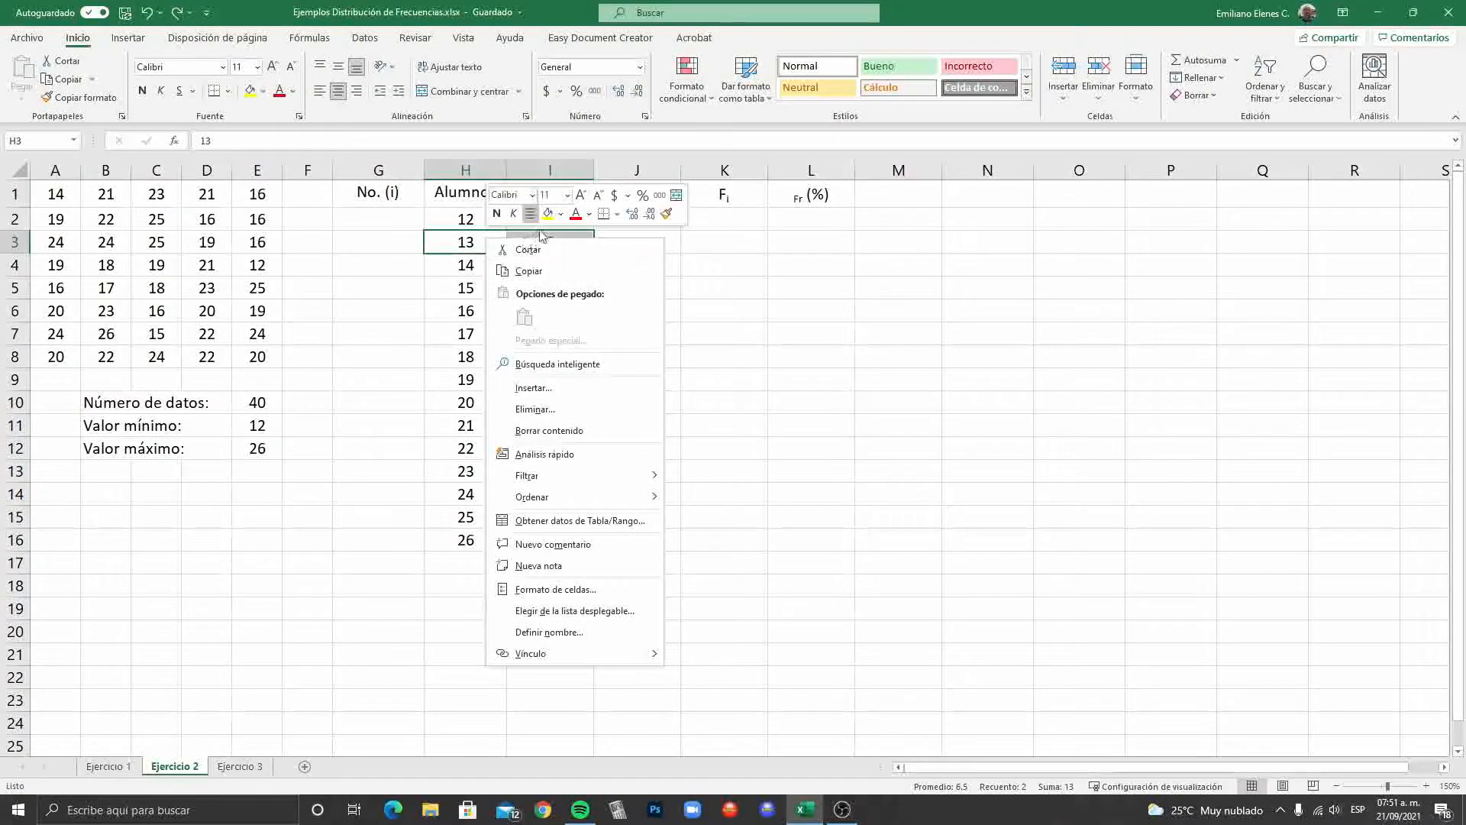
pyautogui.click(539, 410)
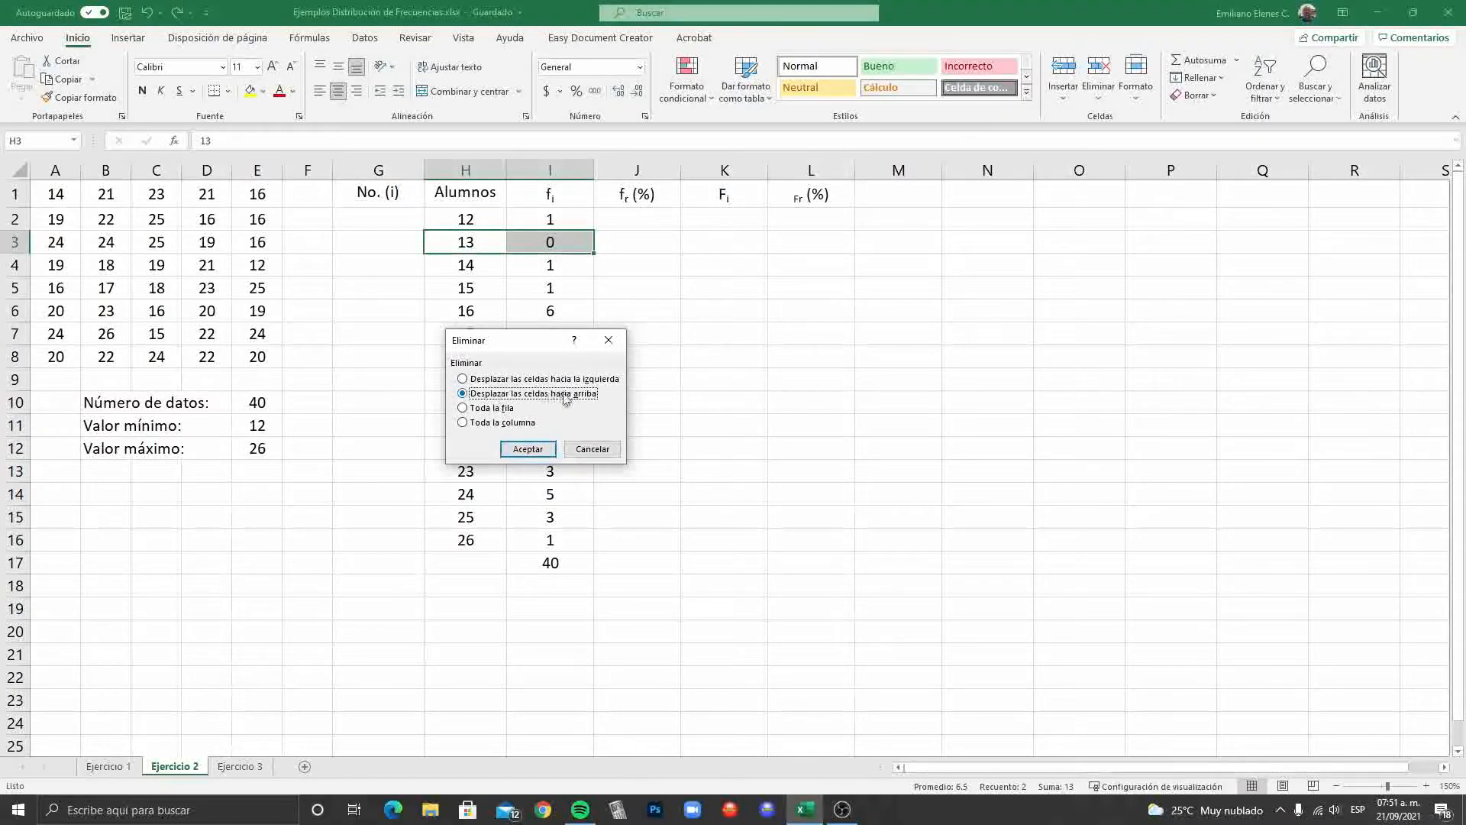
pyautogui.click(529, 449)
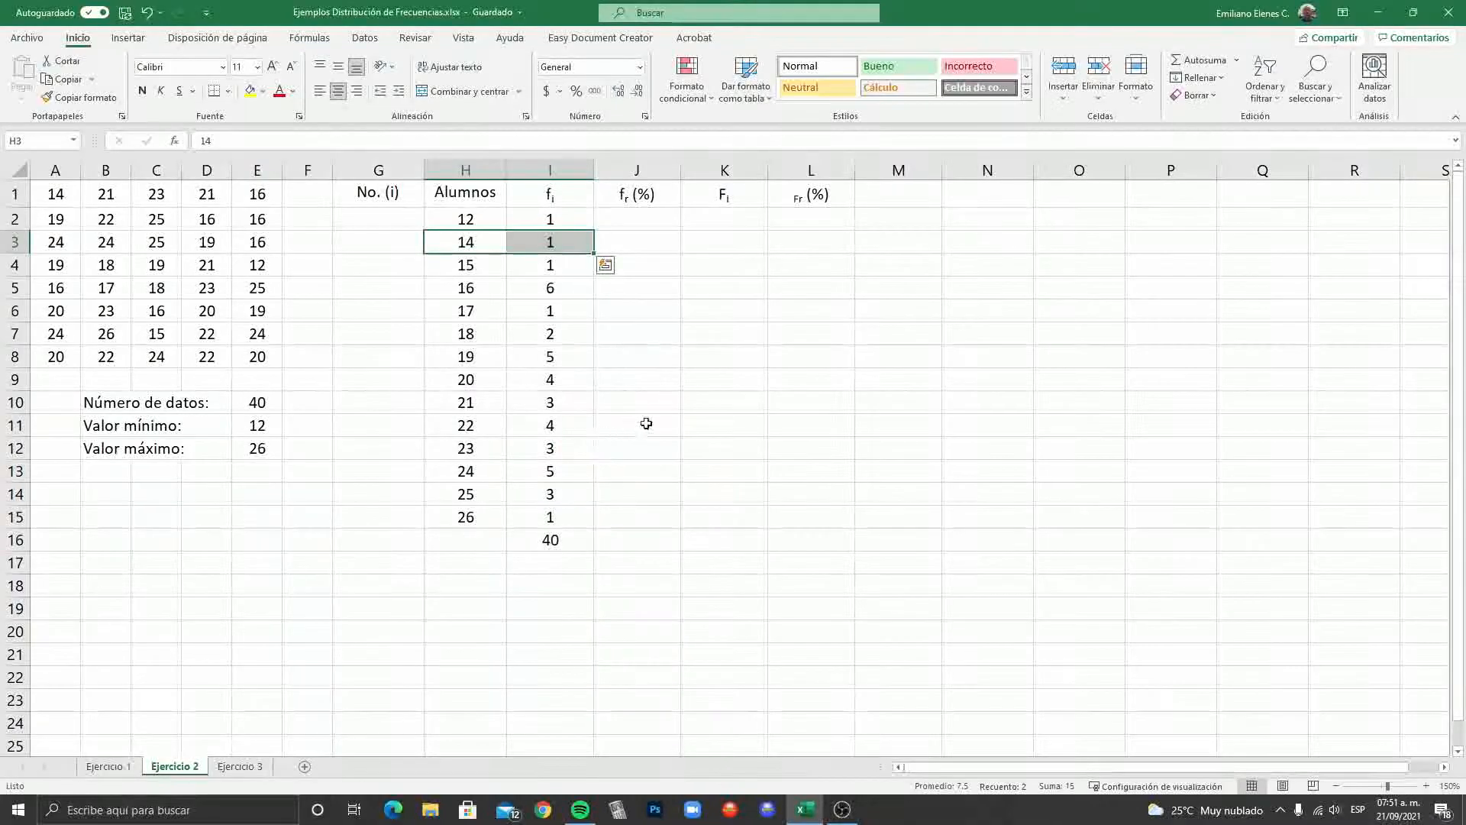
pyautogui.click(693, 486)
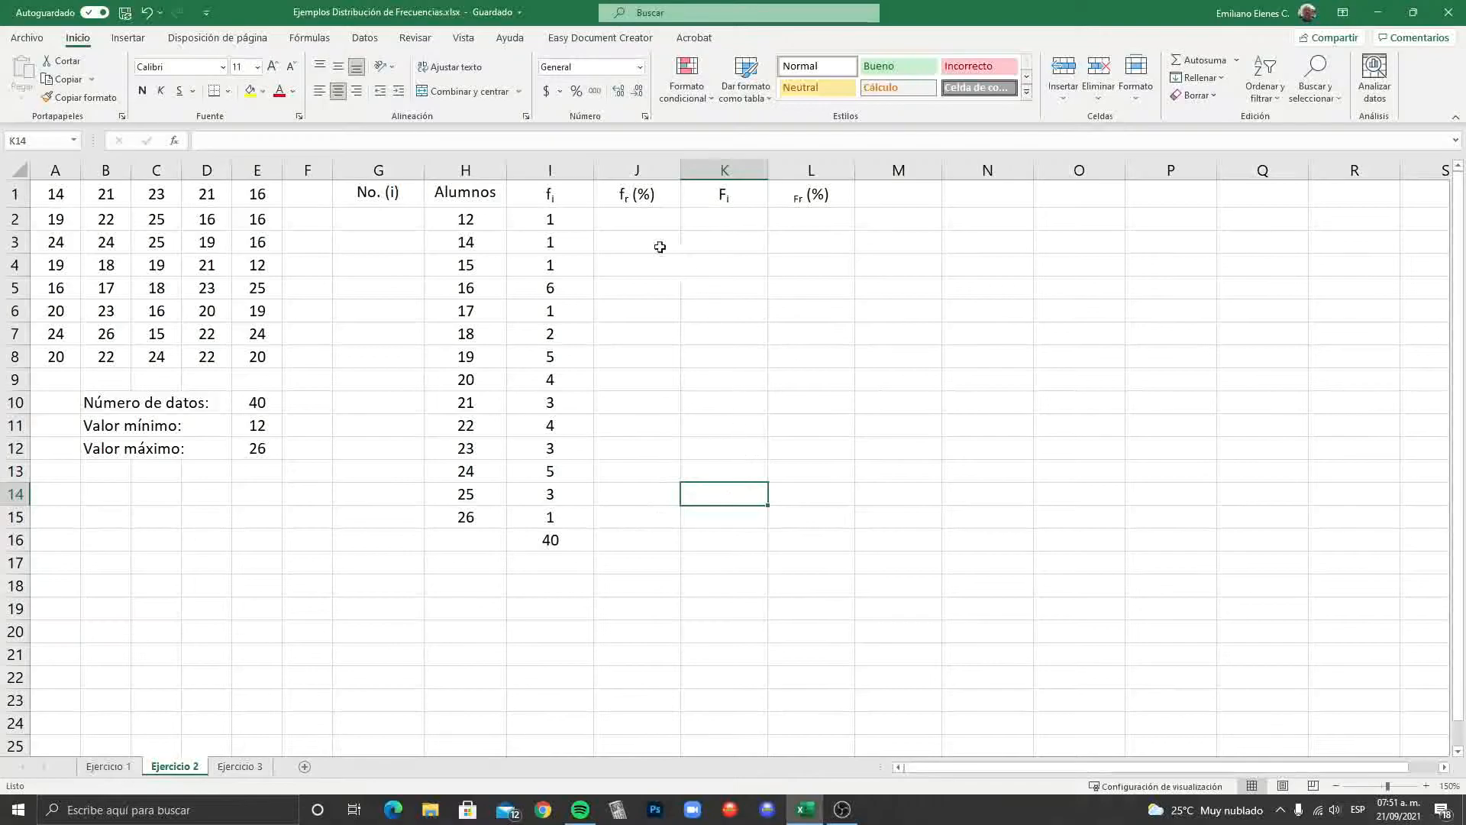
pyautogui.click(638, 218)
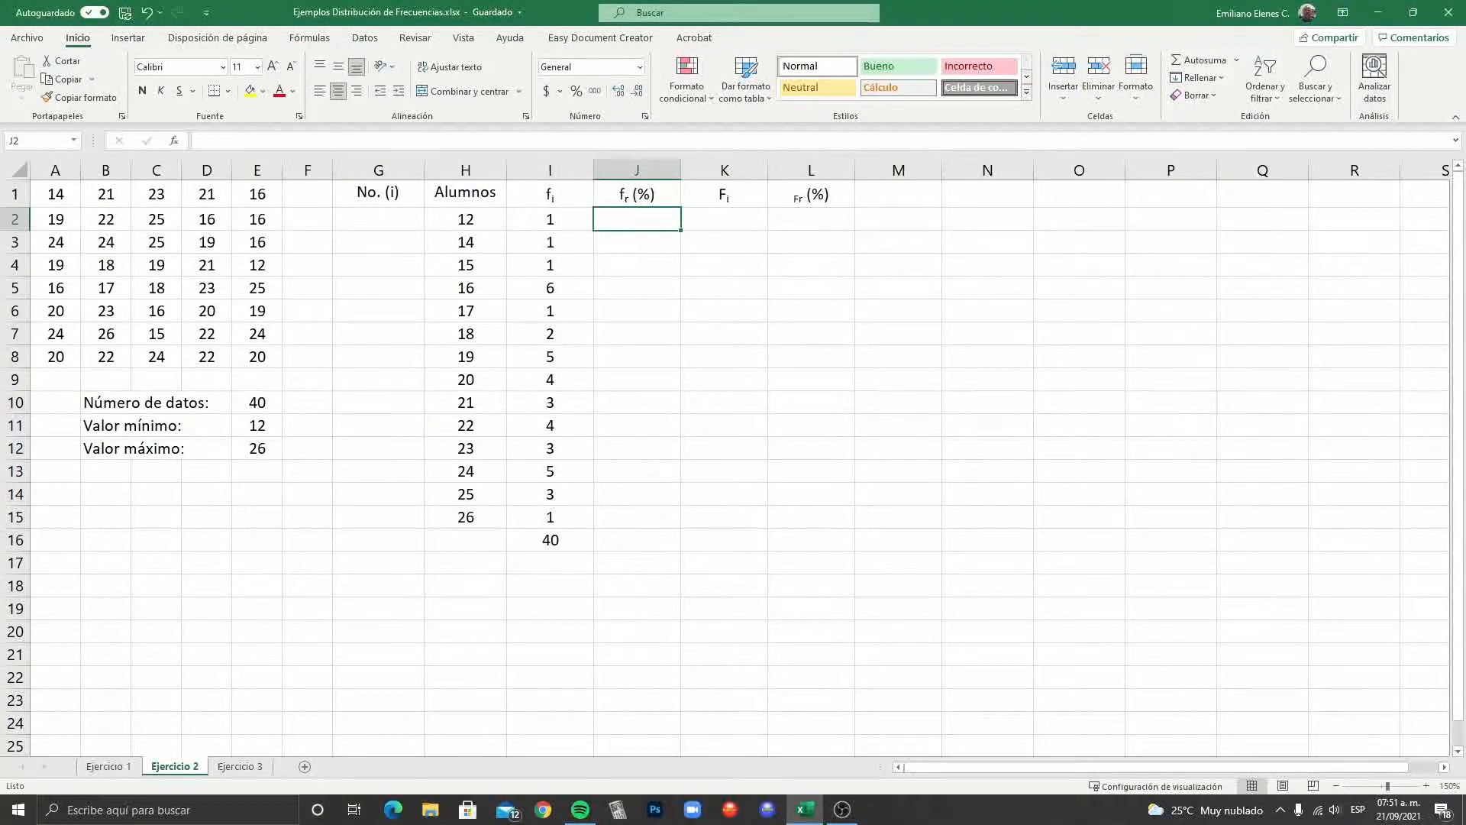
pyautogui.hotkey('alt', 'Tab')
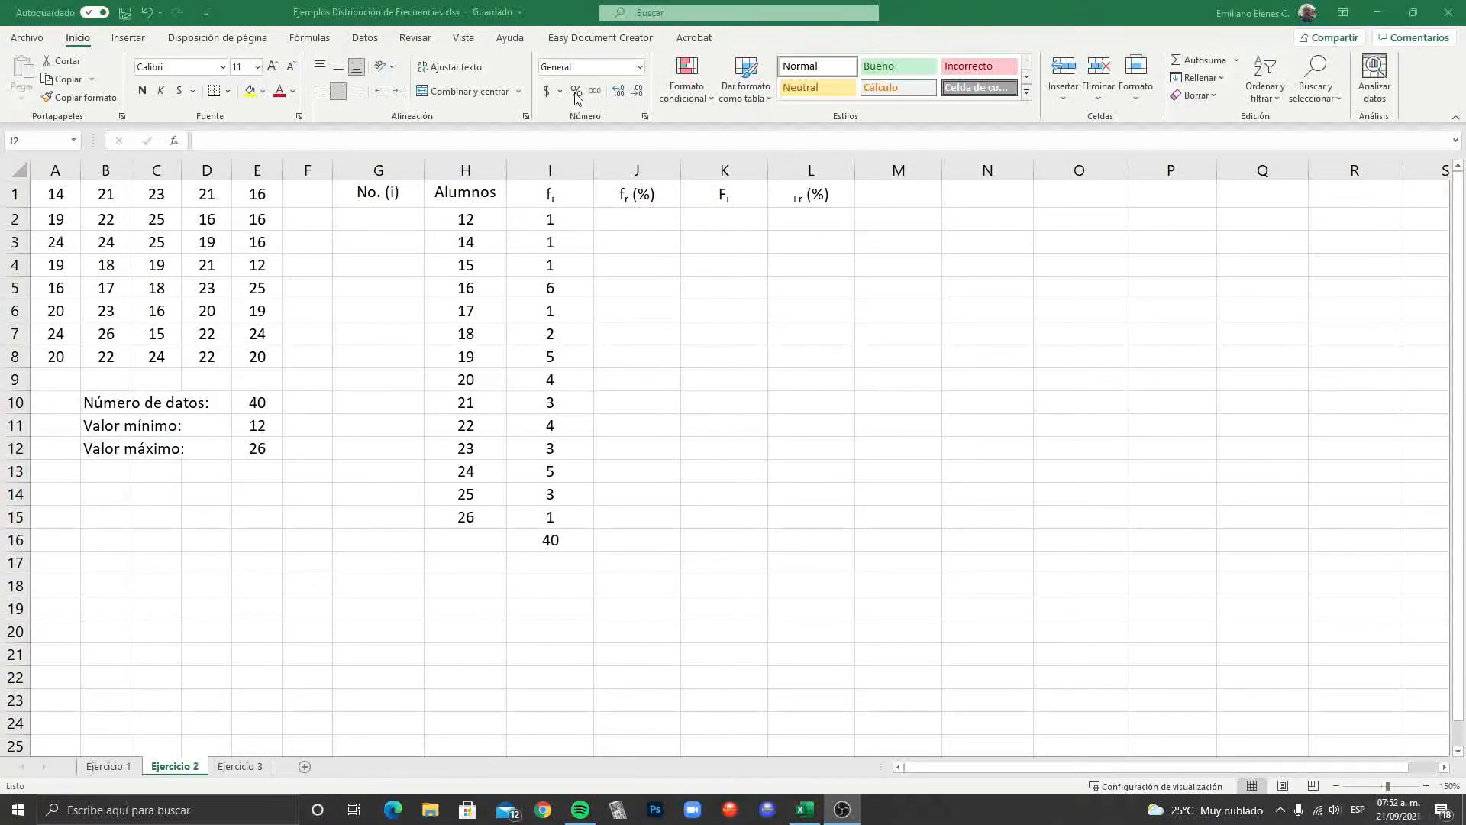
# Step: Enter the first relative frequency in cell J2 with the formula =I2/E10
pyautogui.click(640, 224)
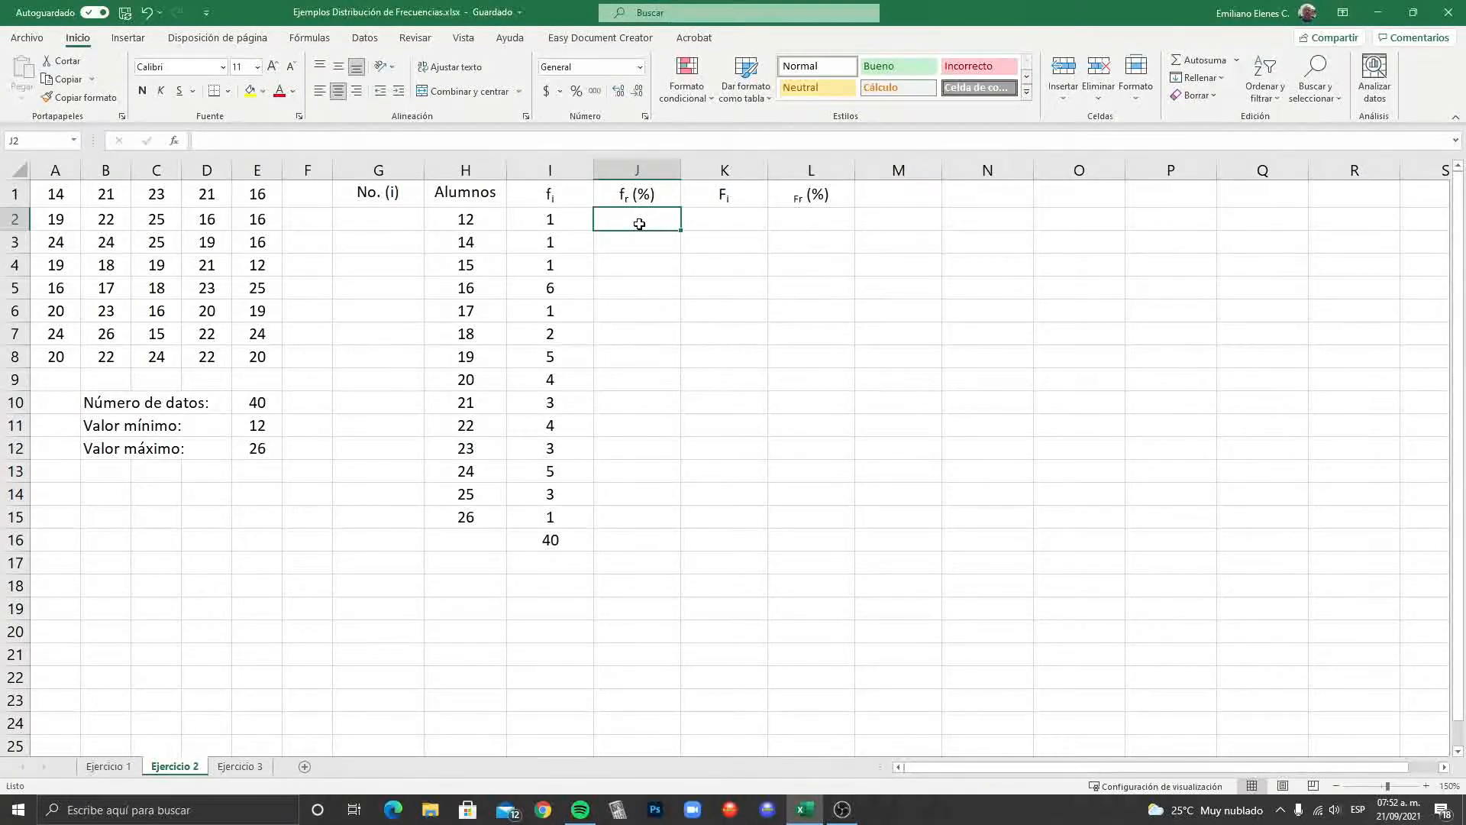
pyautogui.write('=')
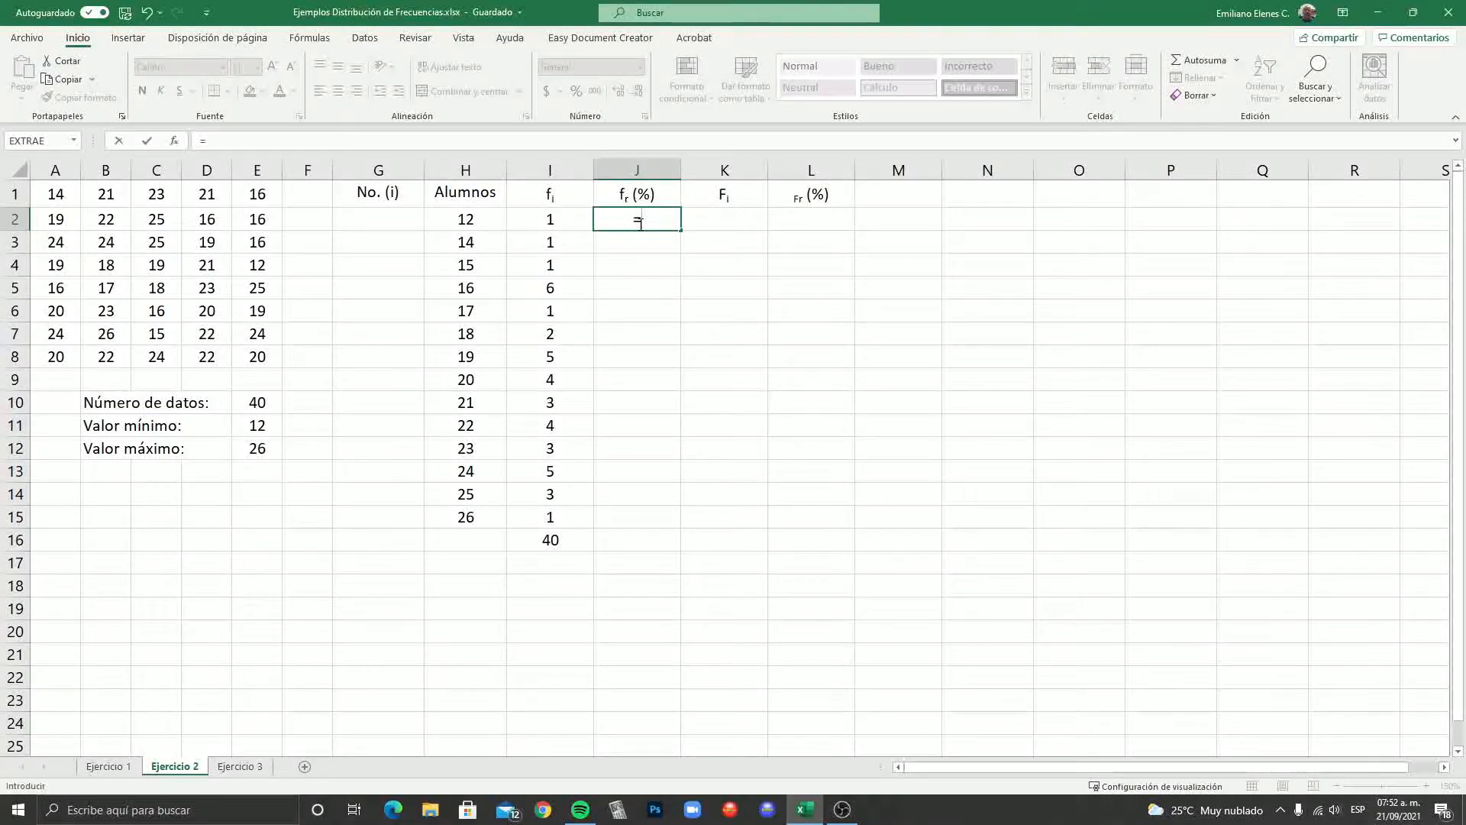
pyautogui.click(566, 222)
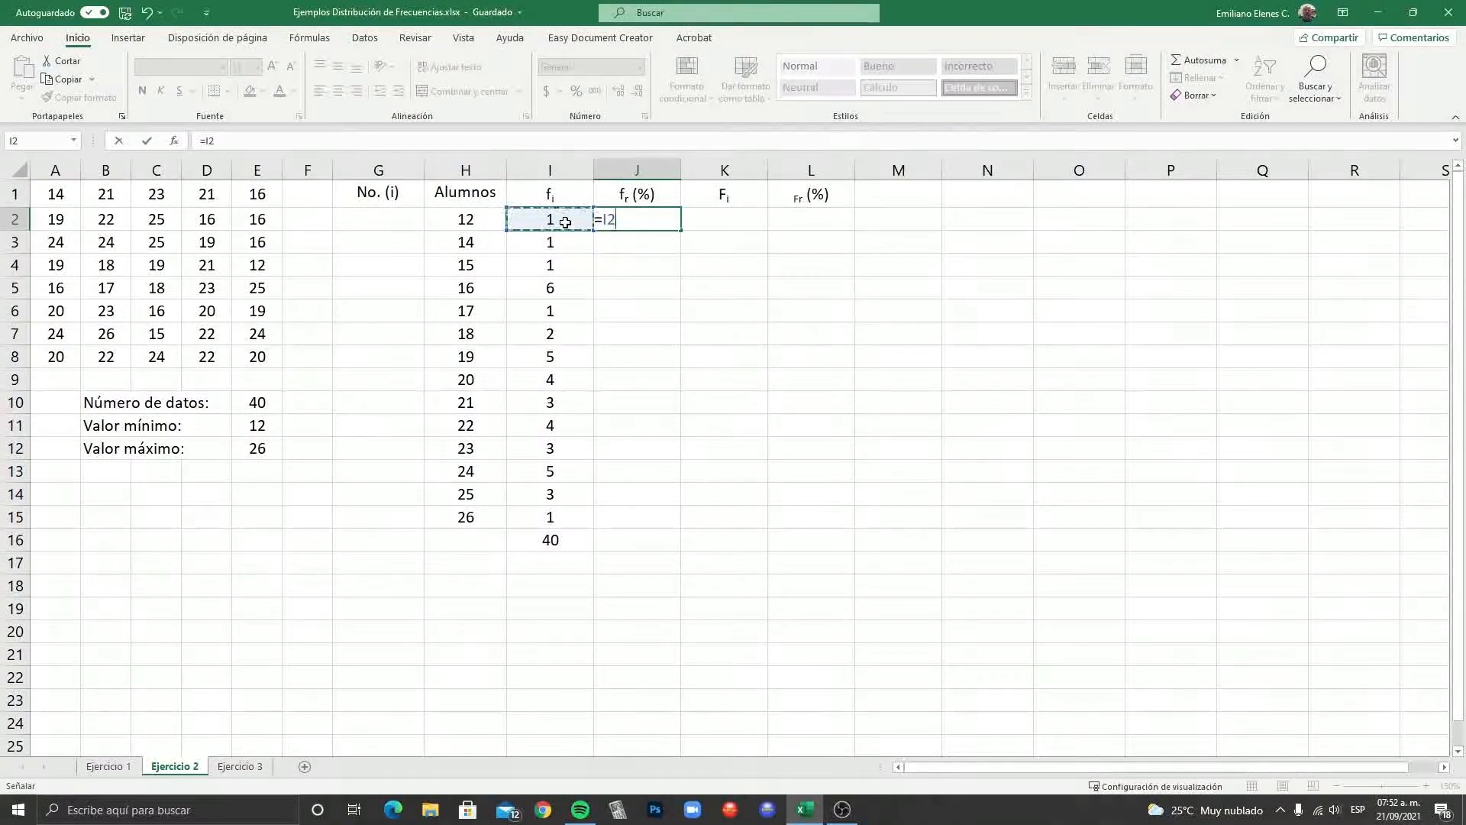
pyautogui.write('/')
pyautogui.click(269, 402)
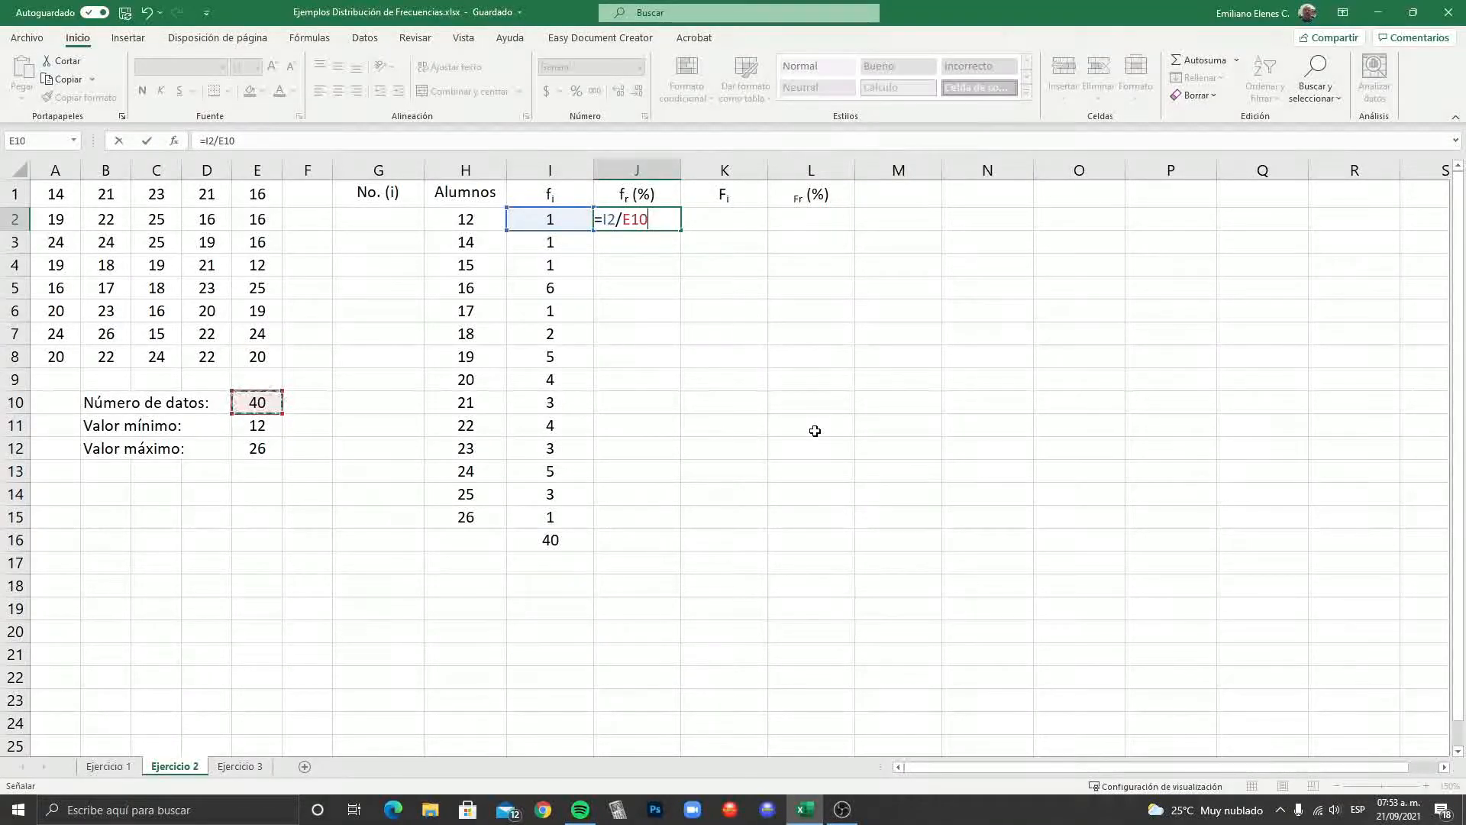
pyautogui.press('Return')
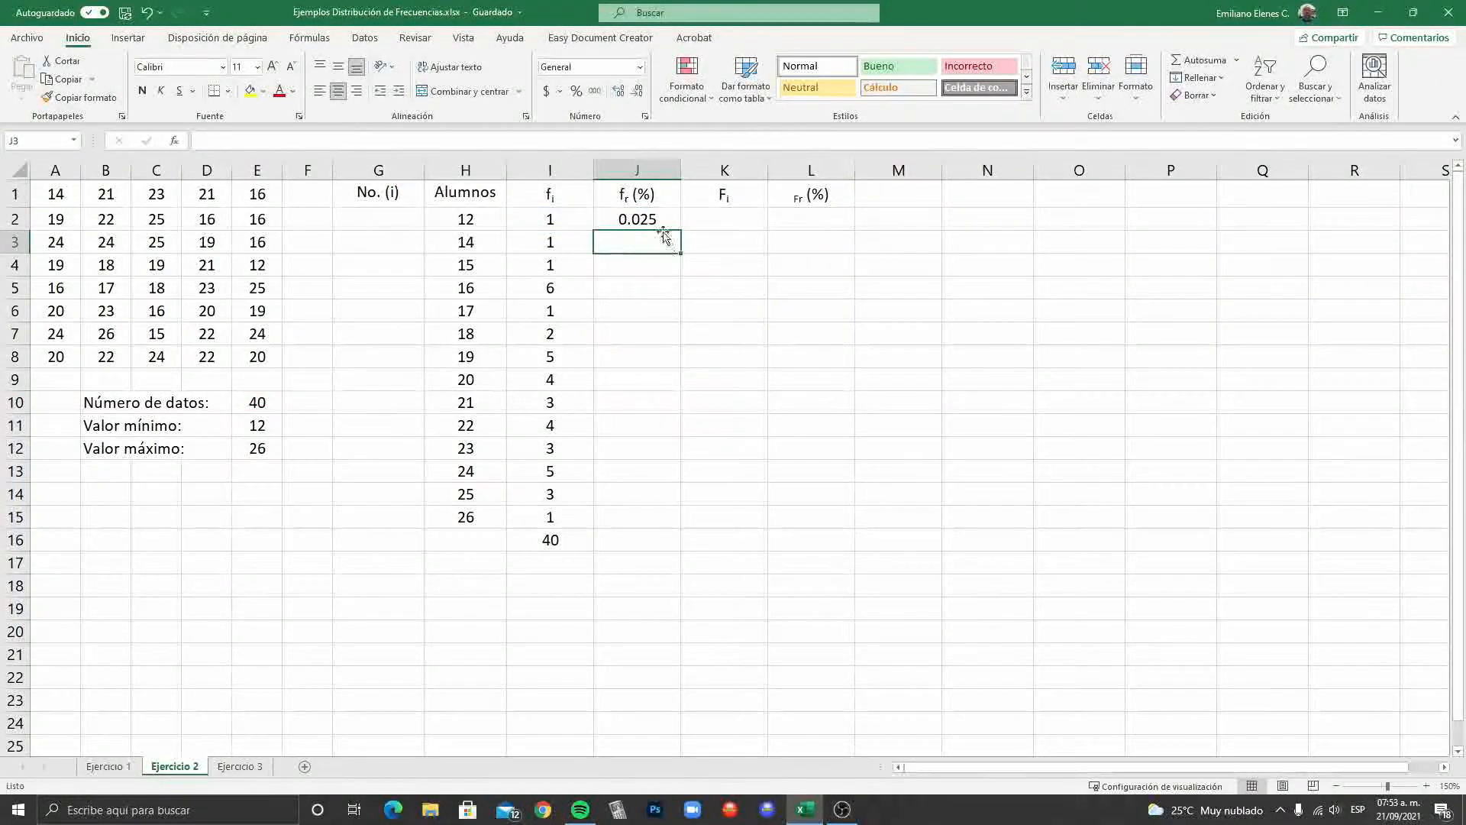
# Step: Format cell J2 as a percentage with two decimal places
pyautogui.click(656, 217)
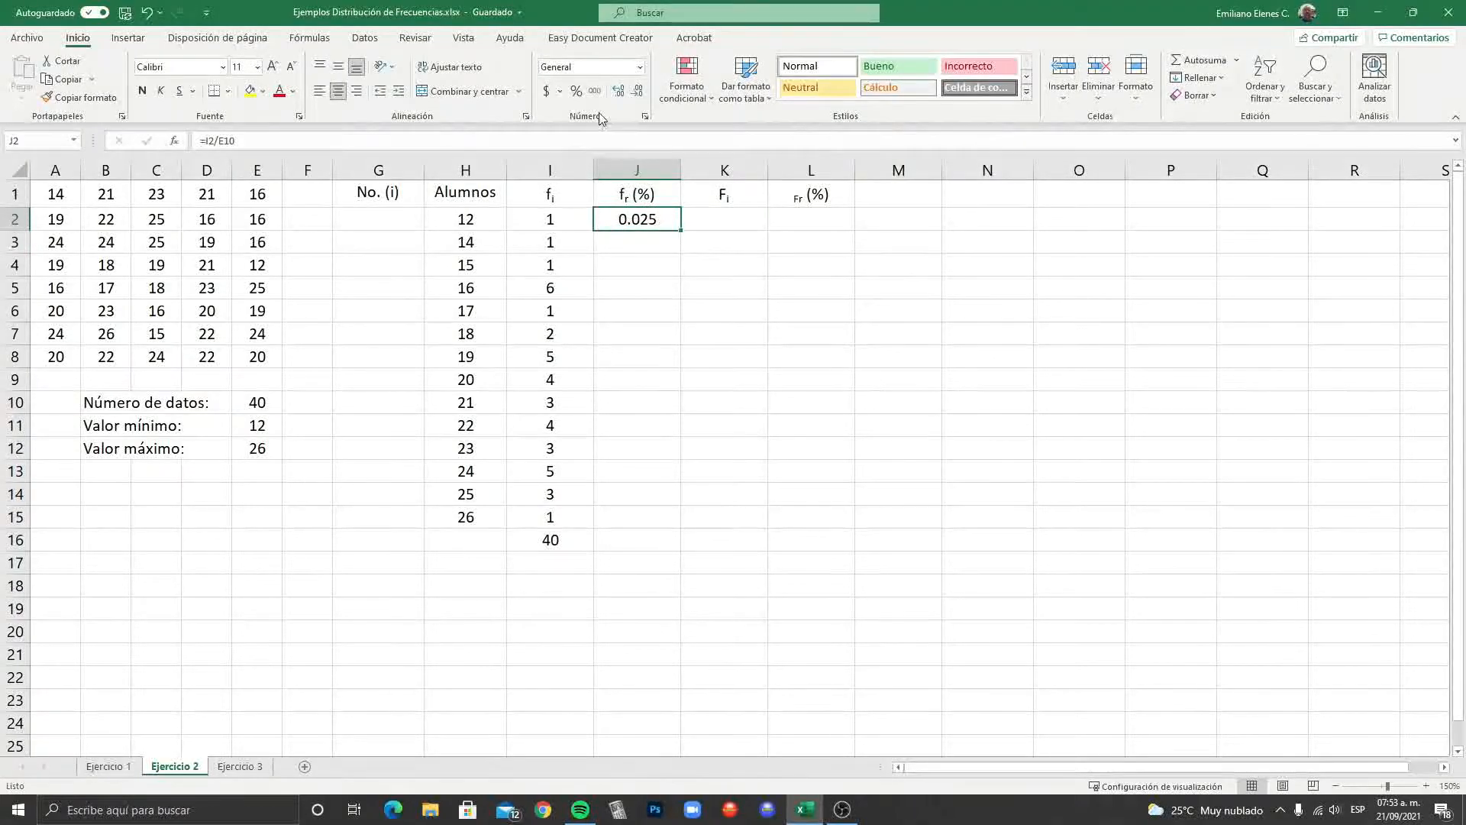
pyautogui.click(576, 91)
pyautogui.click(621, 96)
pyautogui.click(620, 97)
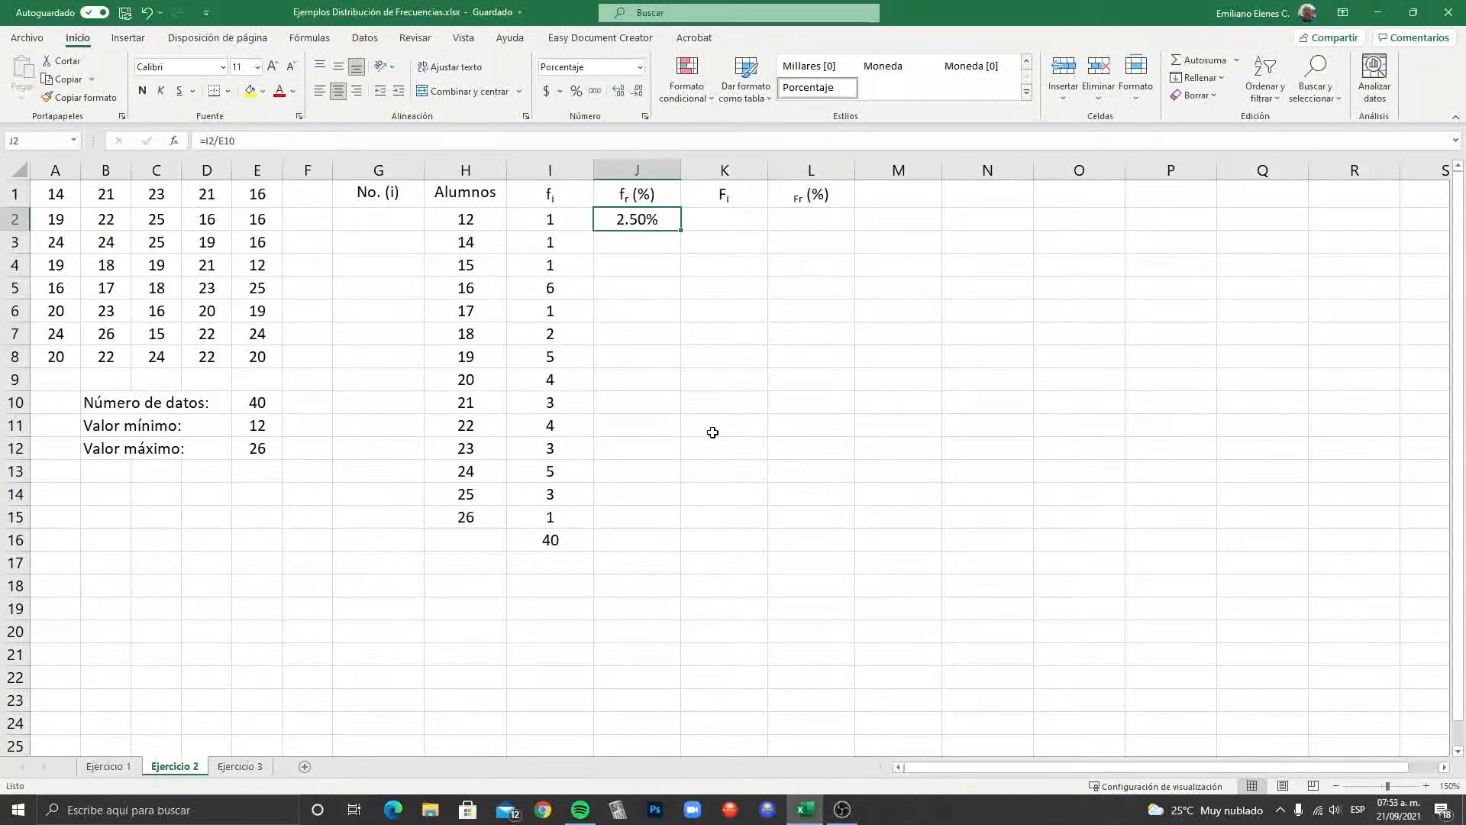
# Step: Try copying the relative frequency formula from J2 into J3, and clear the pasted cell
pyautogui.click(618, 246)
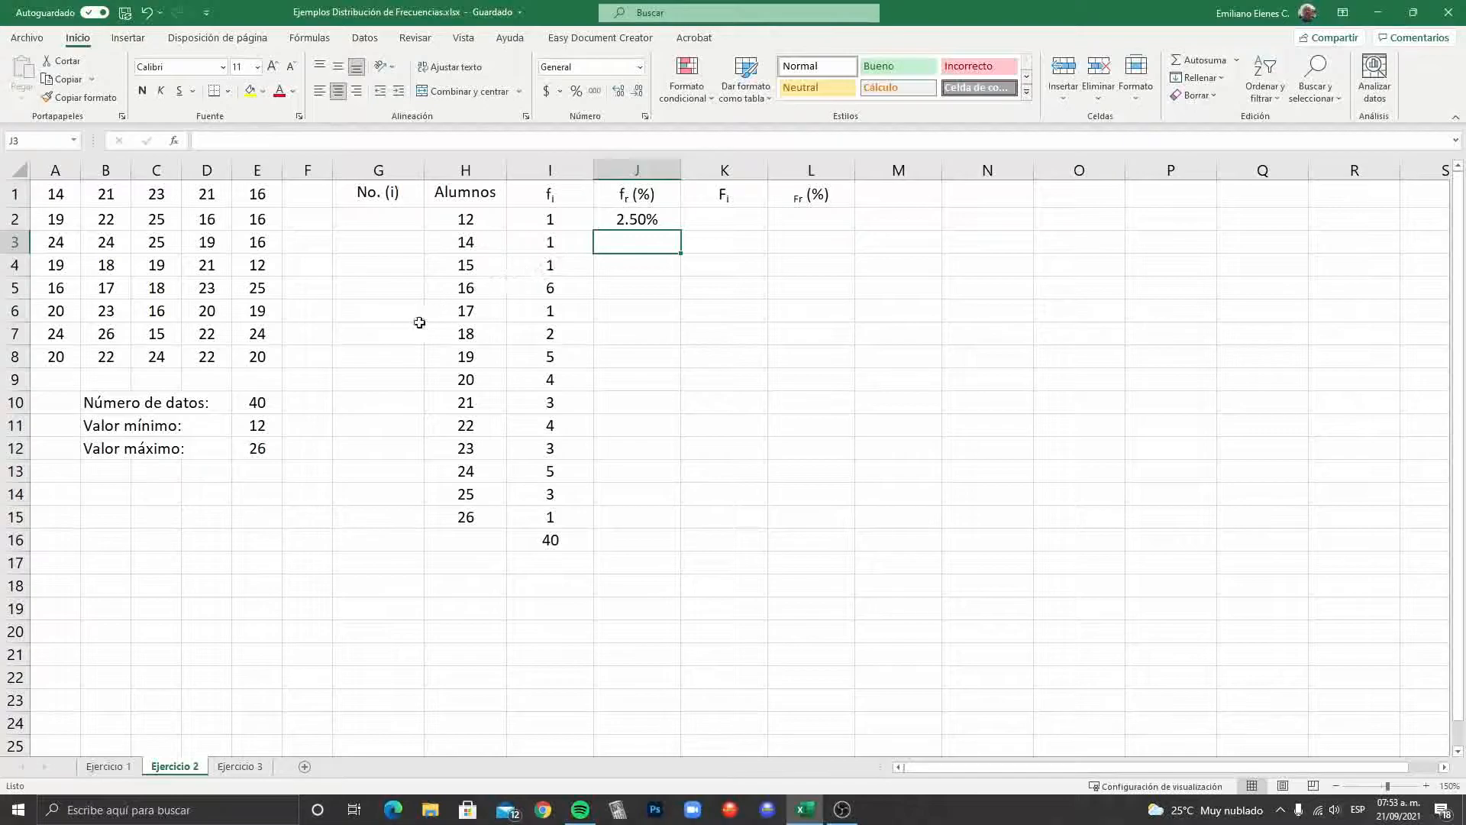
pyautogui.click(633, 220)
pyautogui.hotkey('ctrl', 'c')
pyautogui.click(630, 243)
pyautogui.hotkey('ctrl', 'v')
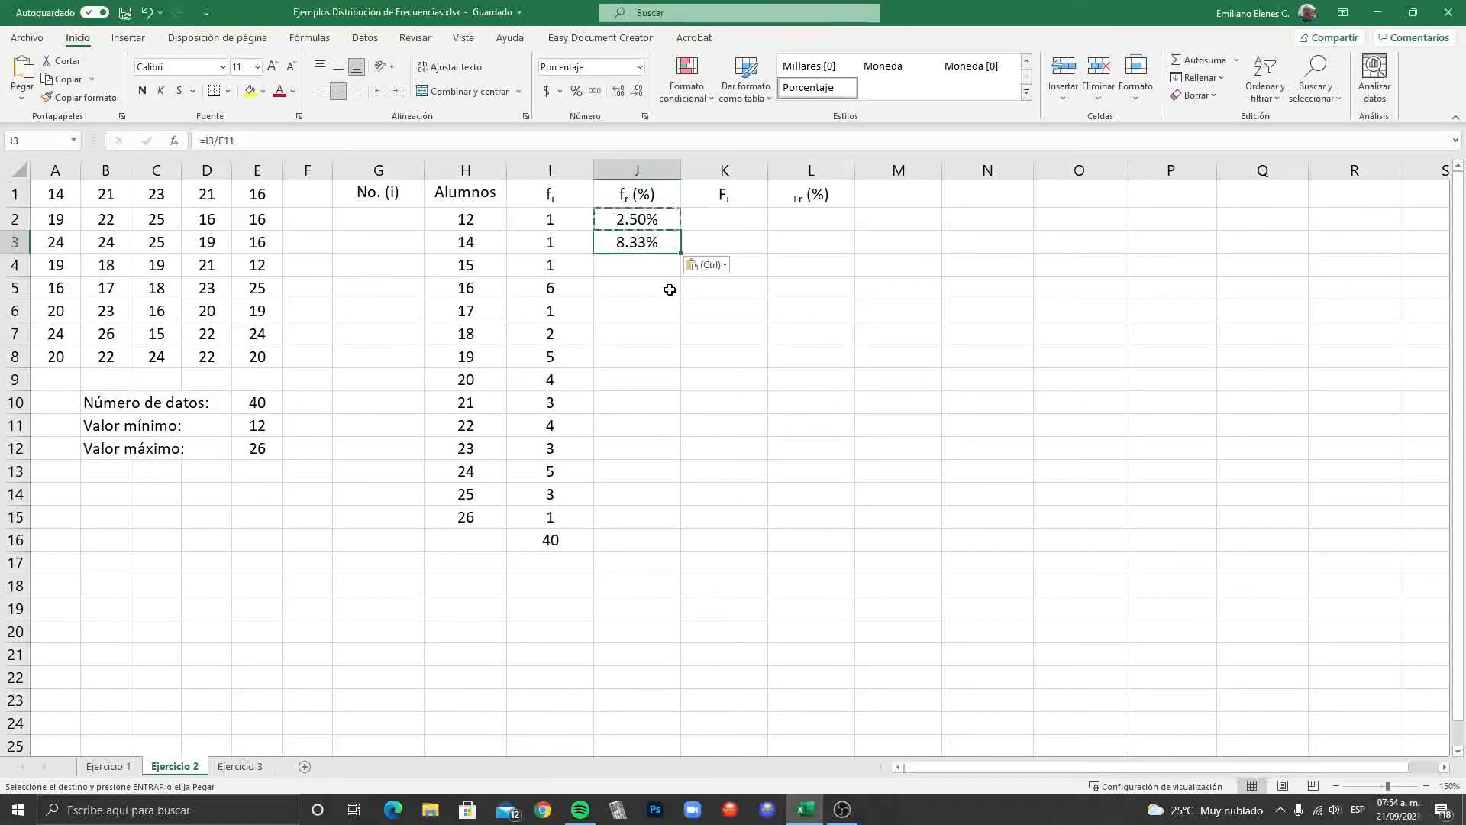
pyautogui.press('Delete')
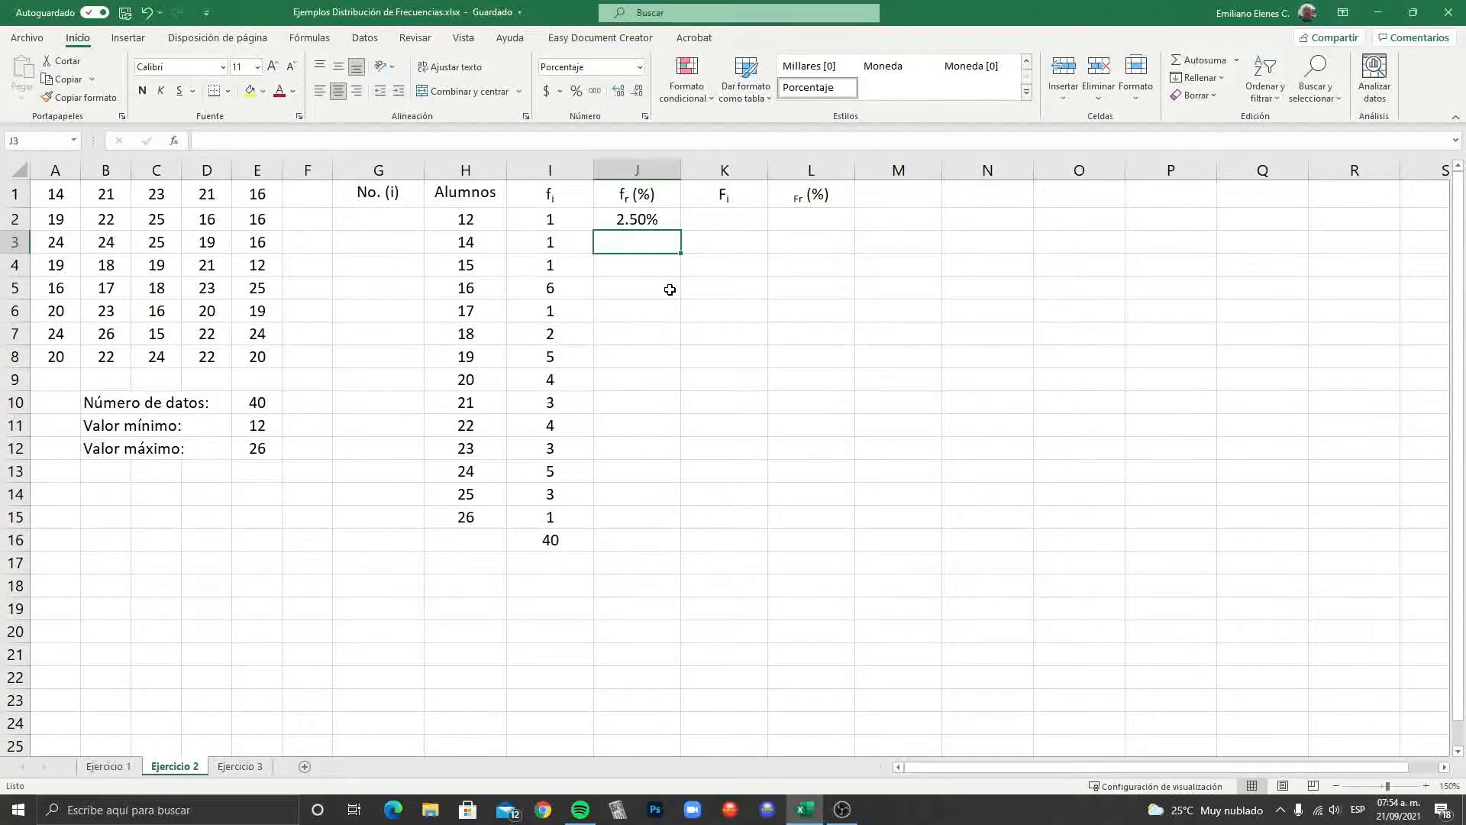
# Step: Make the reference to E10 absolute in cell J2, so that its formula reads =I2/$E$10
pyautogui.click(646, 219)
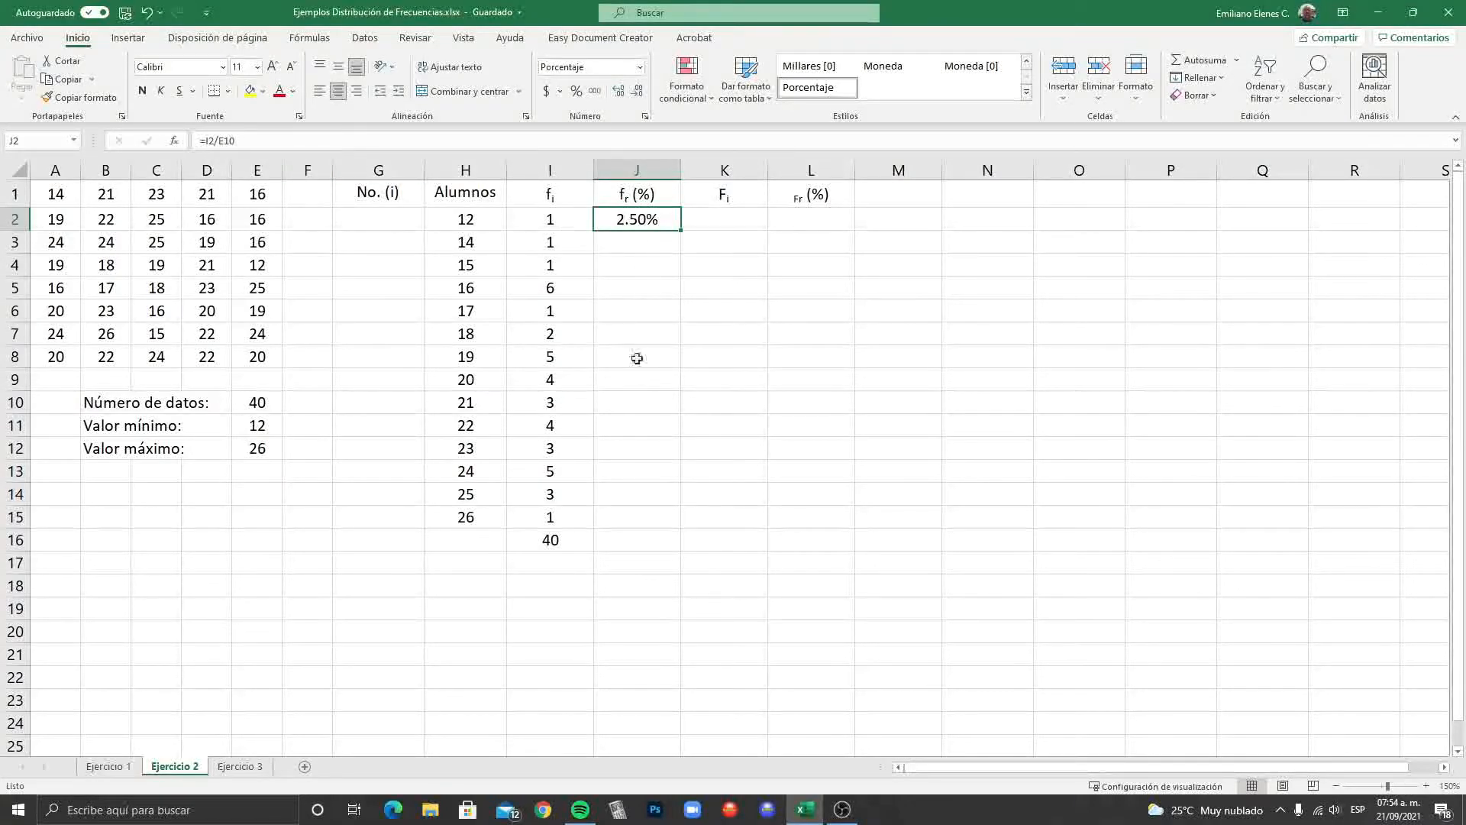
pyautogui.click(219, 142)
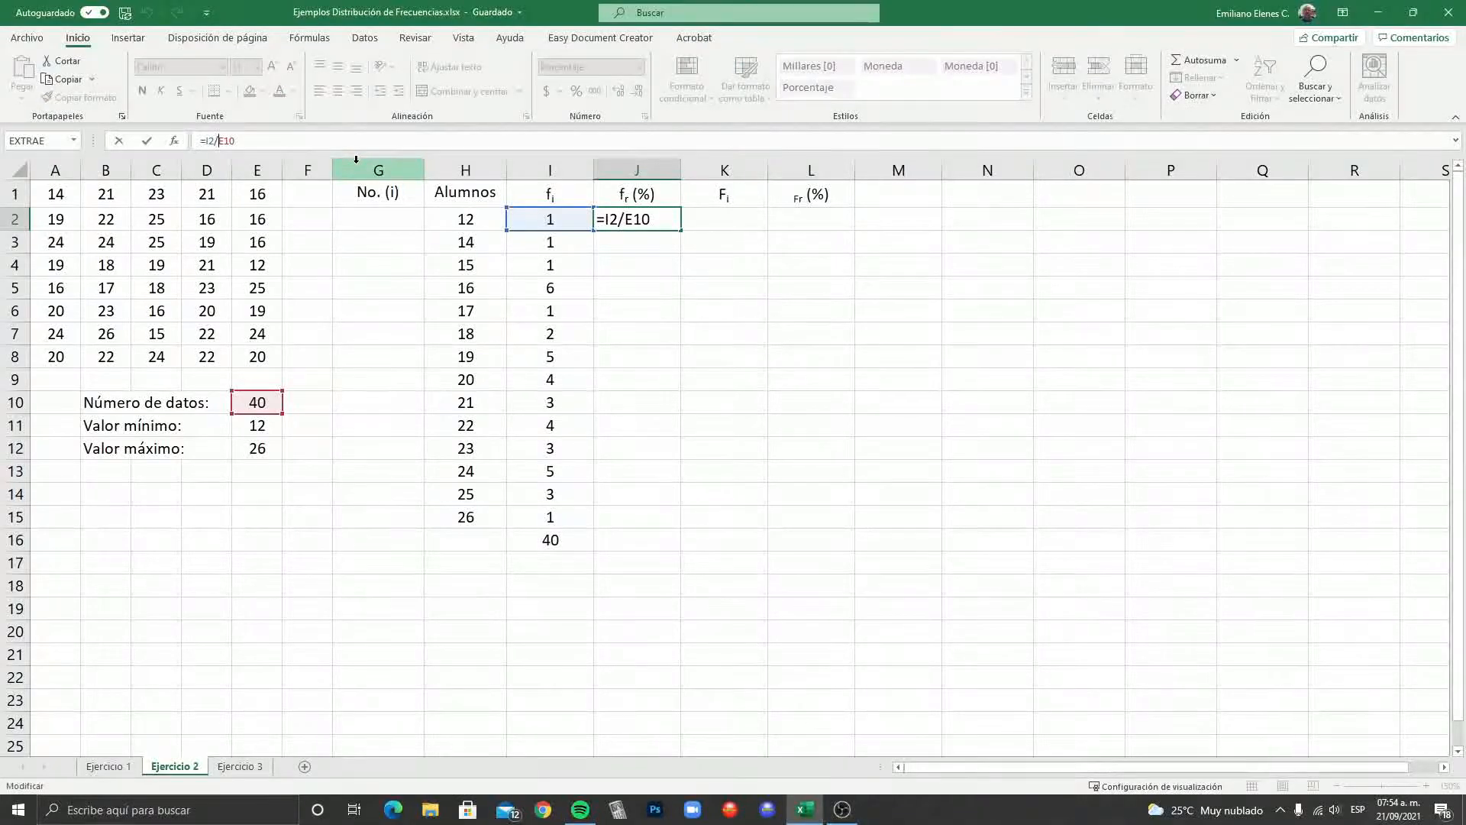
pyautogui.write('$E$')
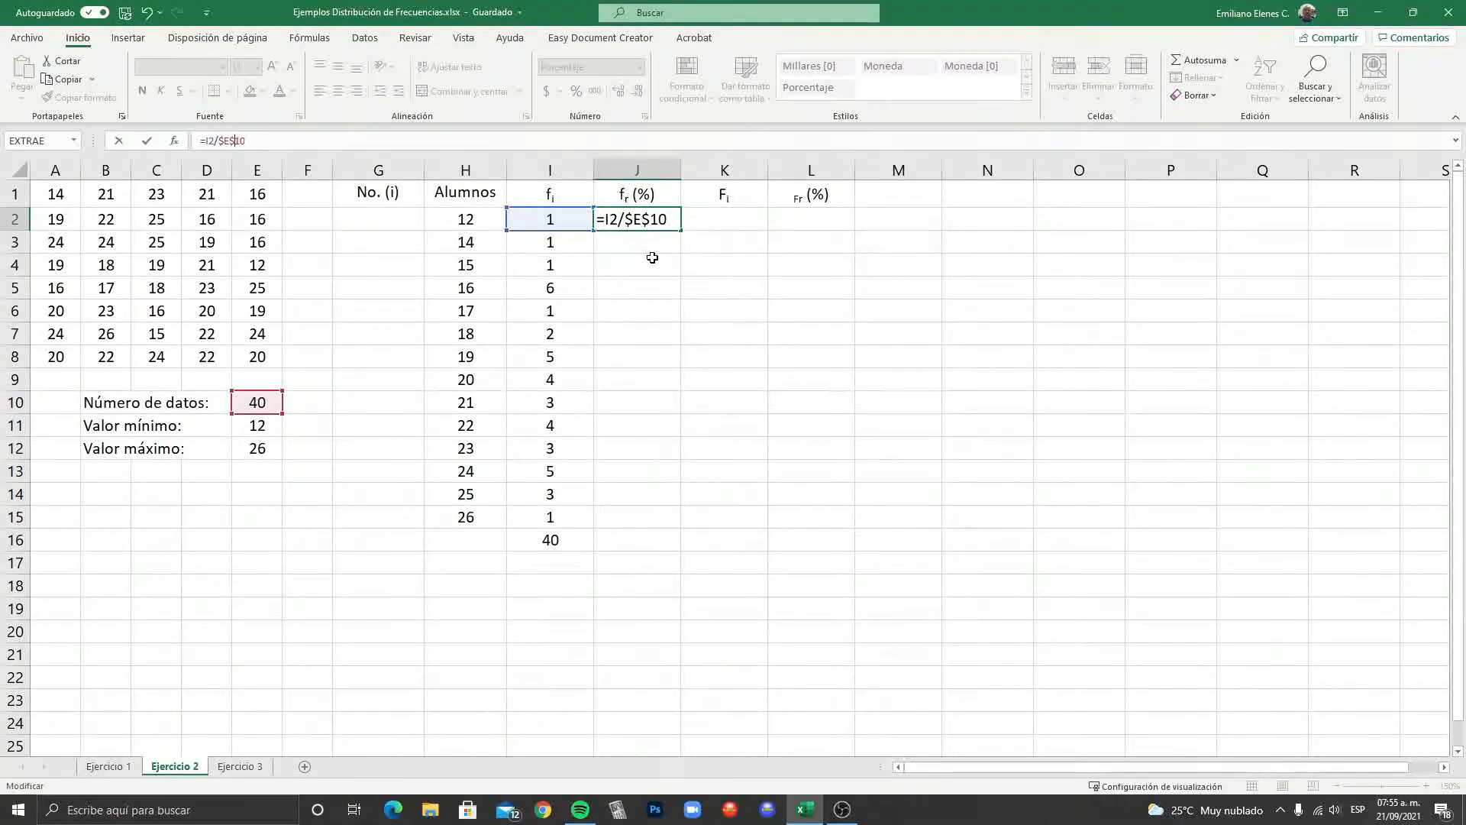
pyautogui.press('Return')
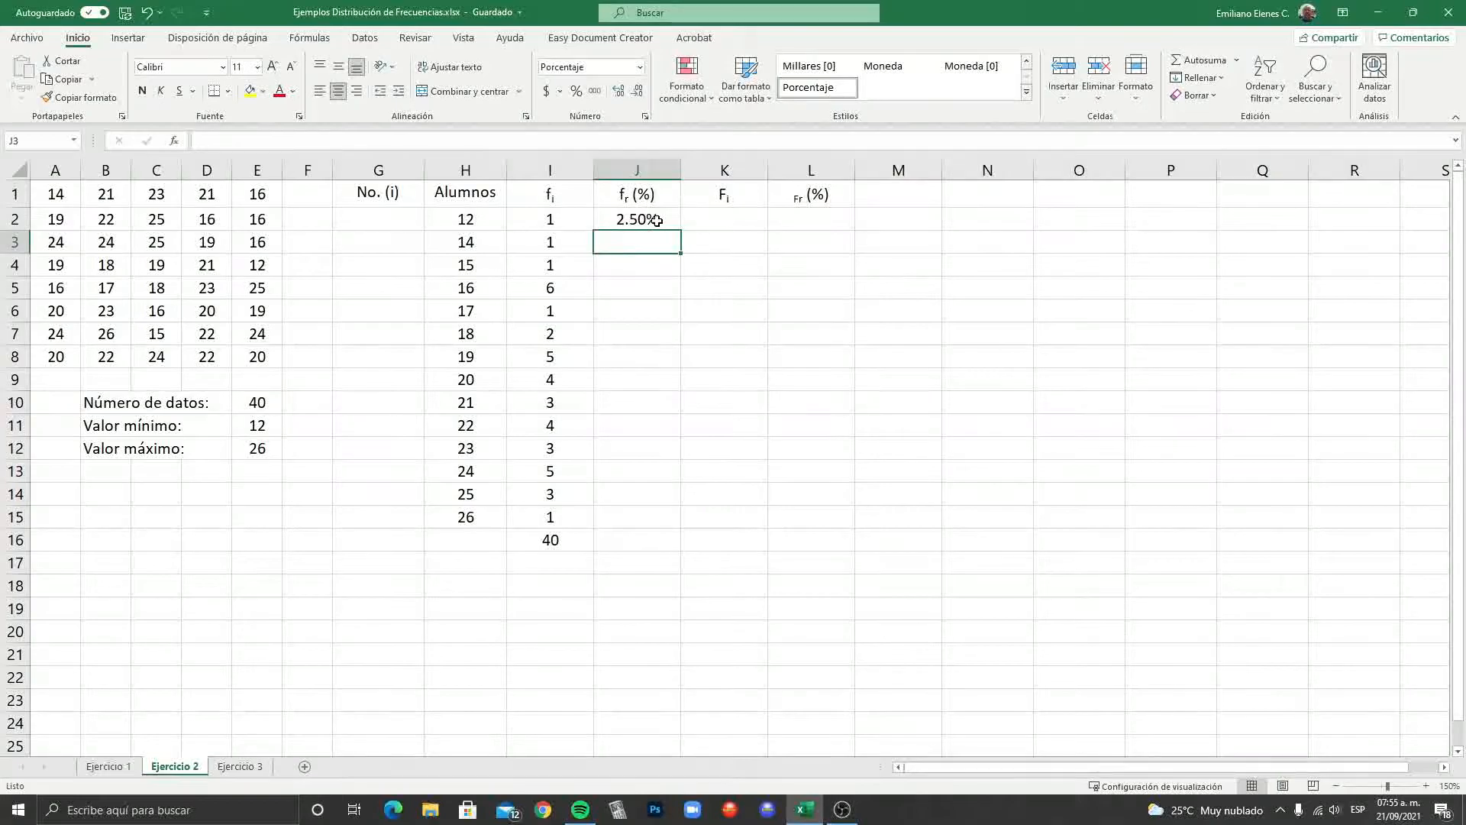
# Step: Fill the J2 formula down through J15 and check the copied formulas in J3 to J6
pyautogui.click(657, 221)
pyautogui.moveTo(680, 231); pyautogui.dragTo(678, 524)
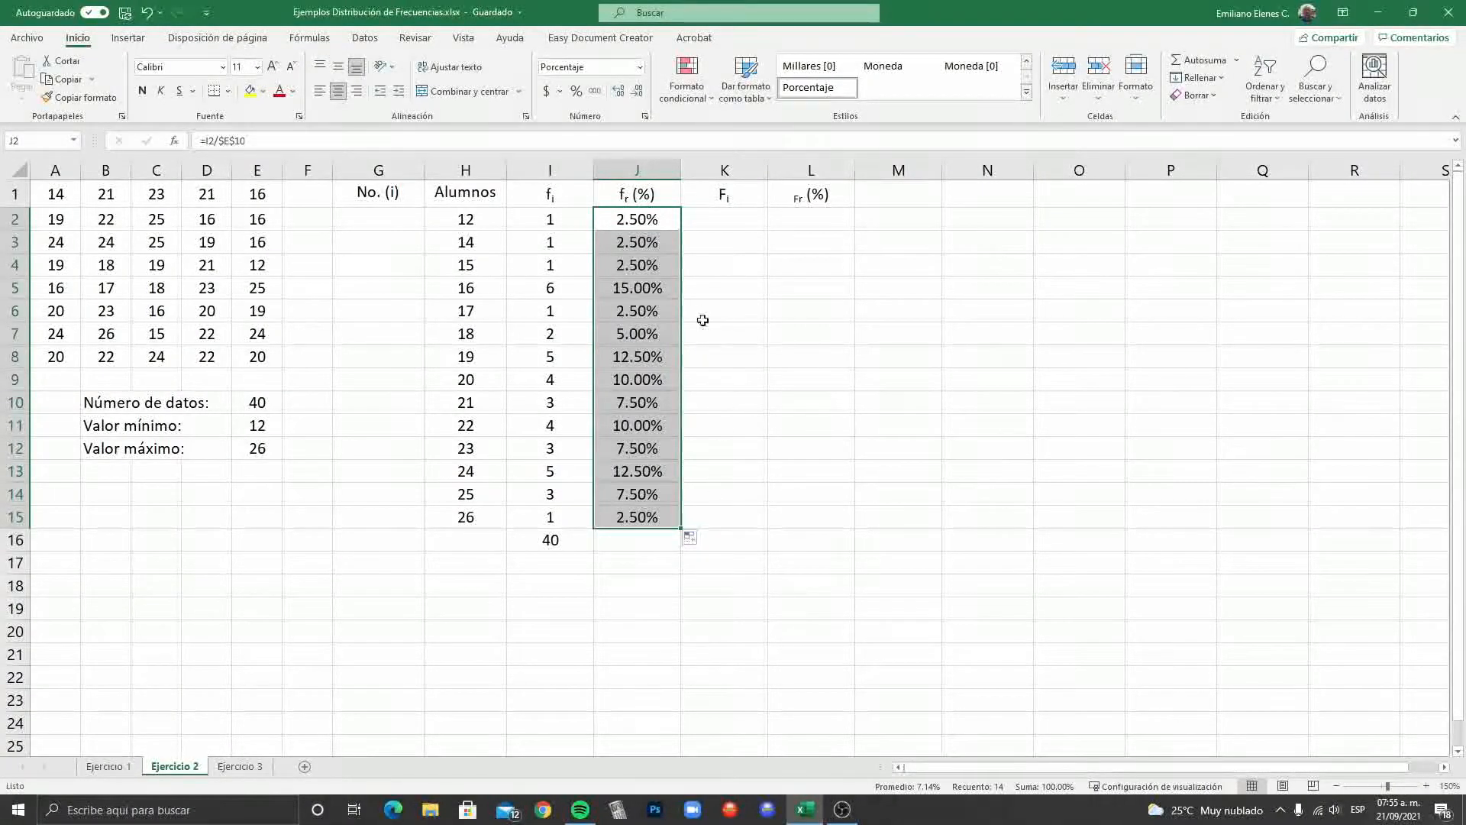
pyautogui.click(638, 242)
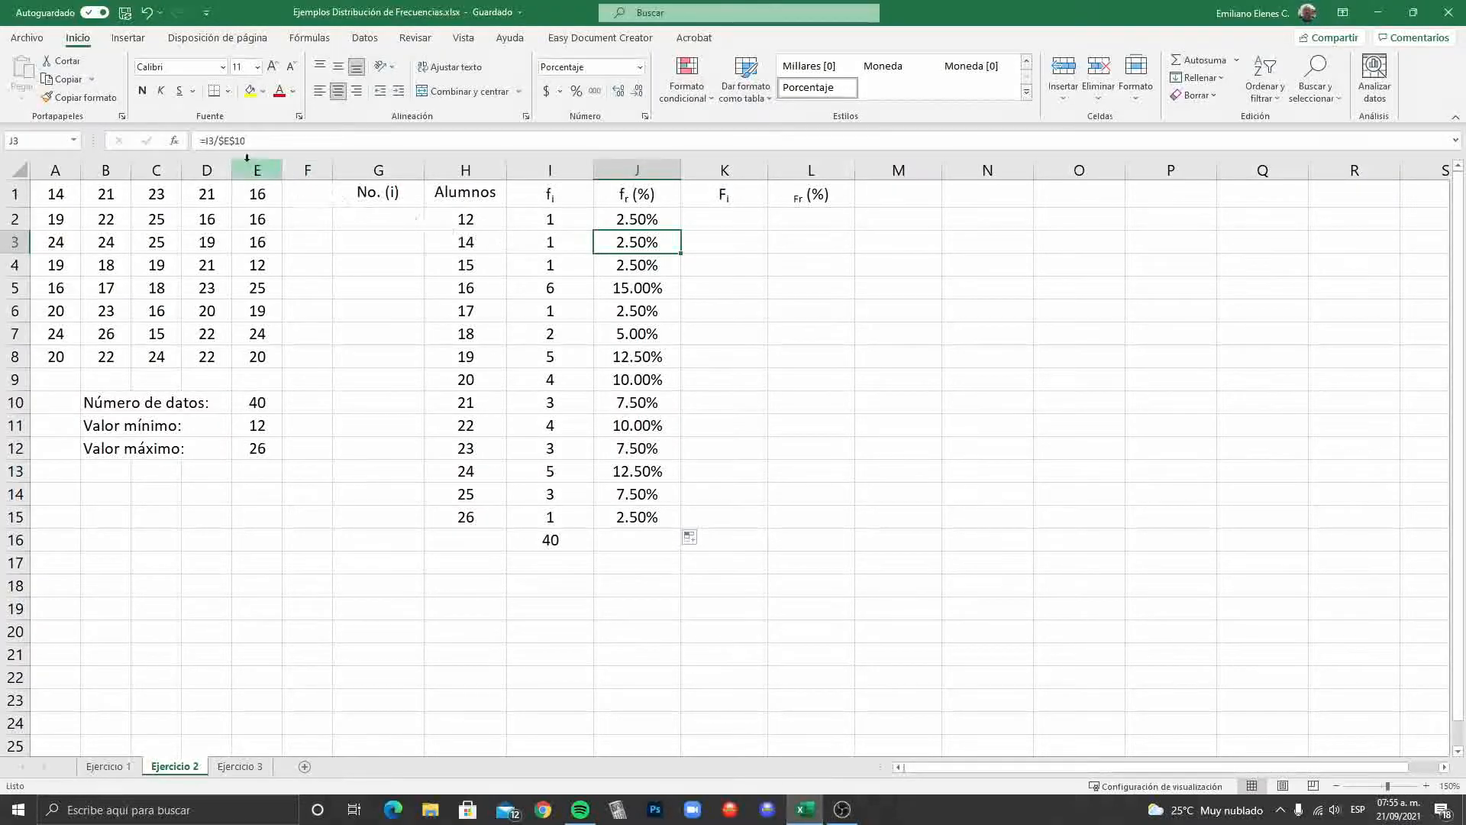
pyautogui.click(637, 272)
pyautogui.click(638, 290)
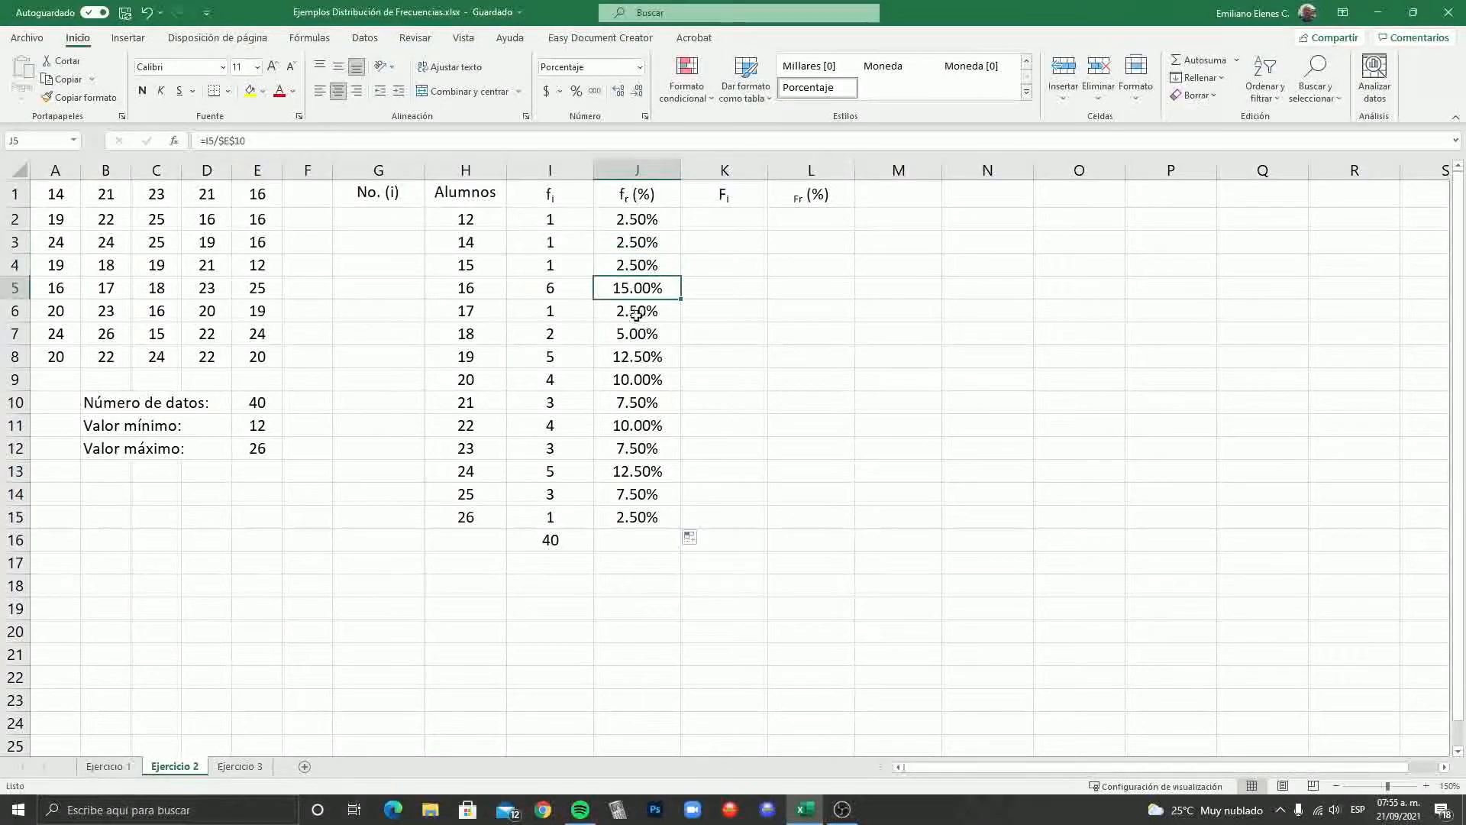
pyautogui.press('Down')
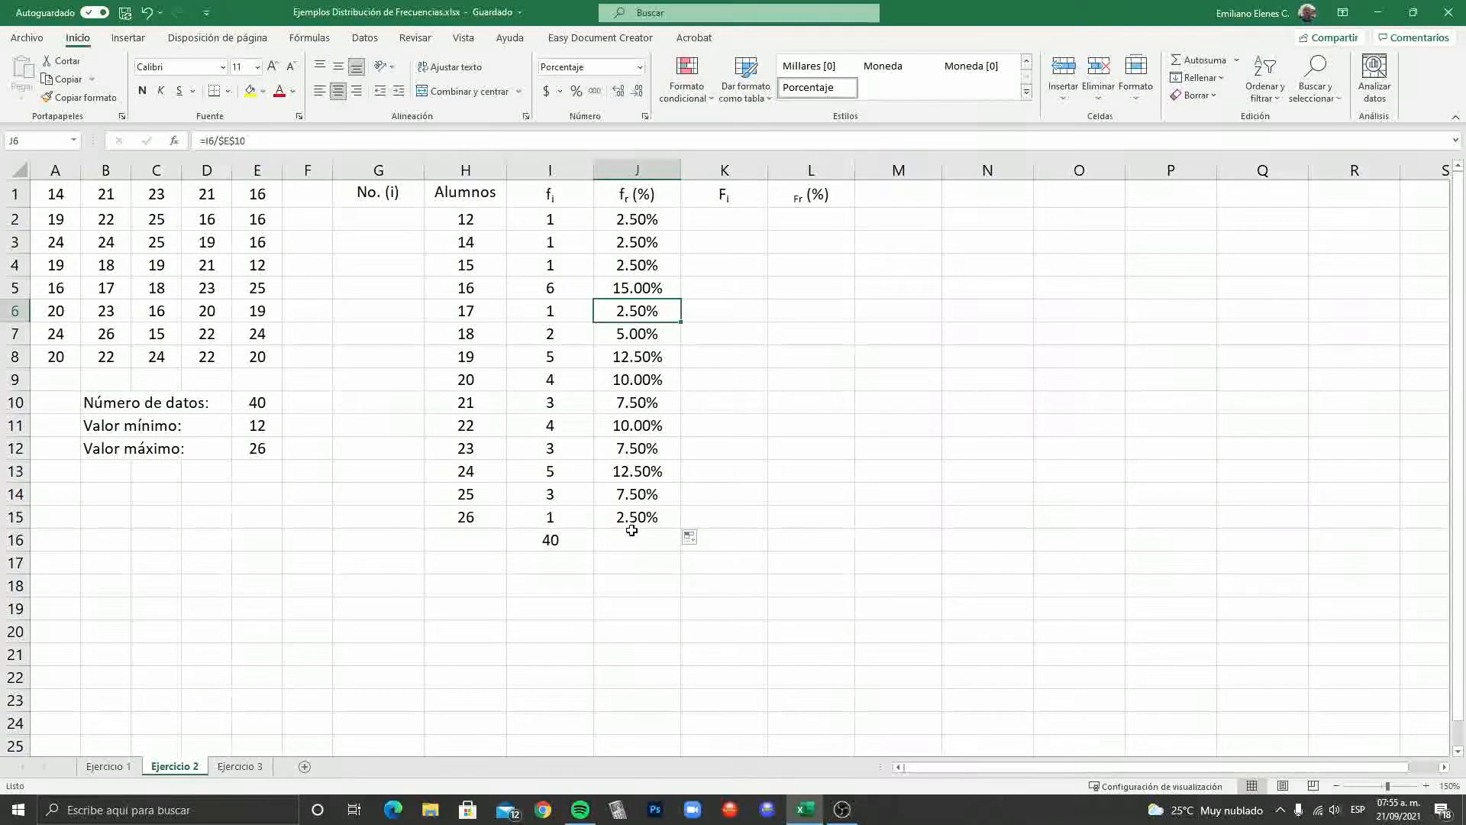
# Step: Total the relative frequencies in cell J16 with Autosuma as =SUMA(J2:J15)
pyautogui.click(628, 537)
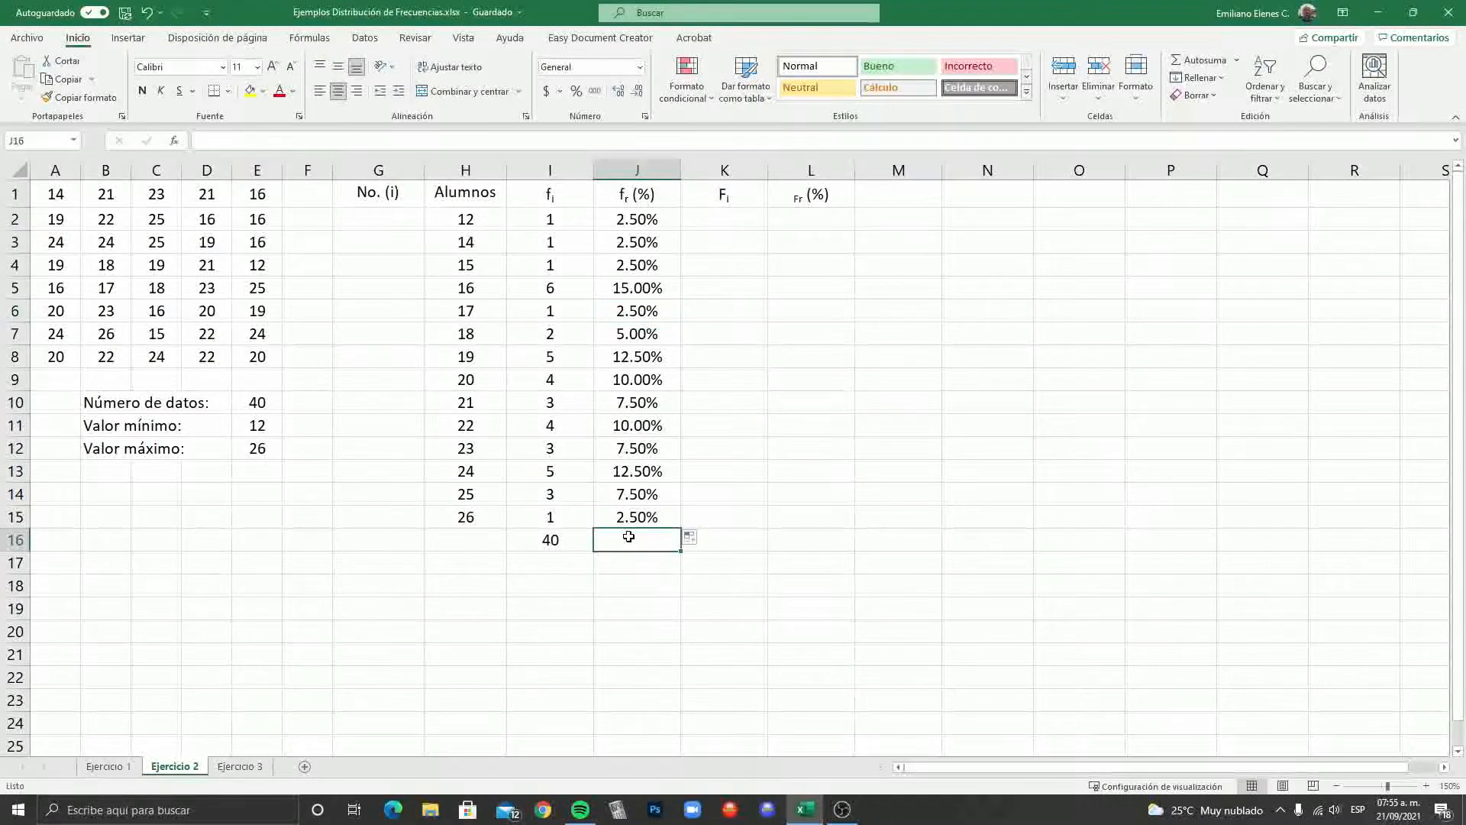
pyautogui.click(1205, 60)
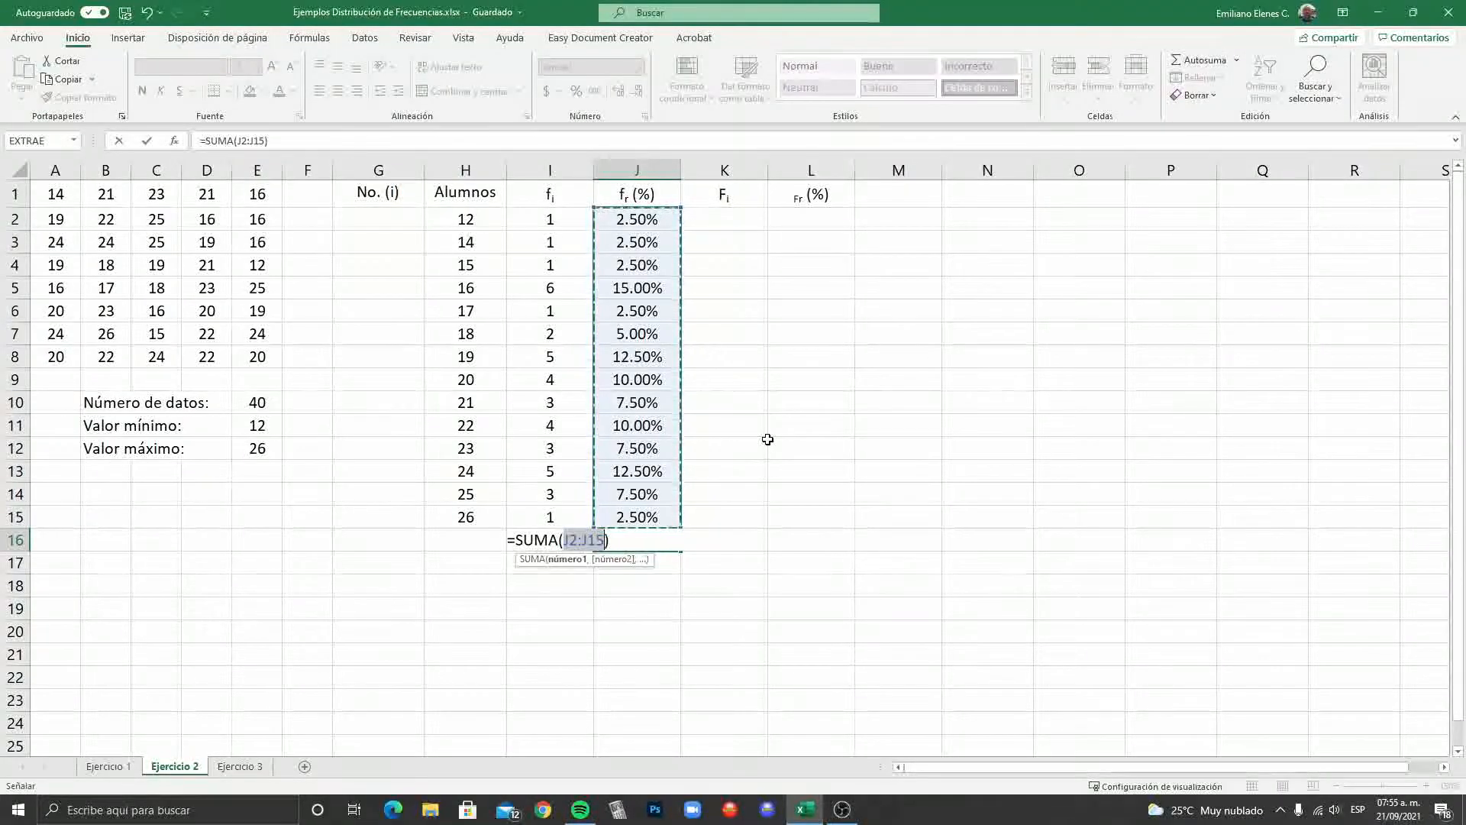
pyautogui.press('Return')
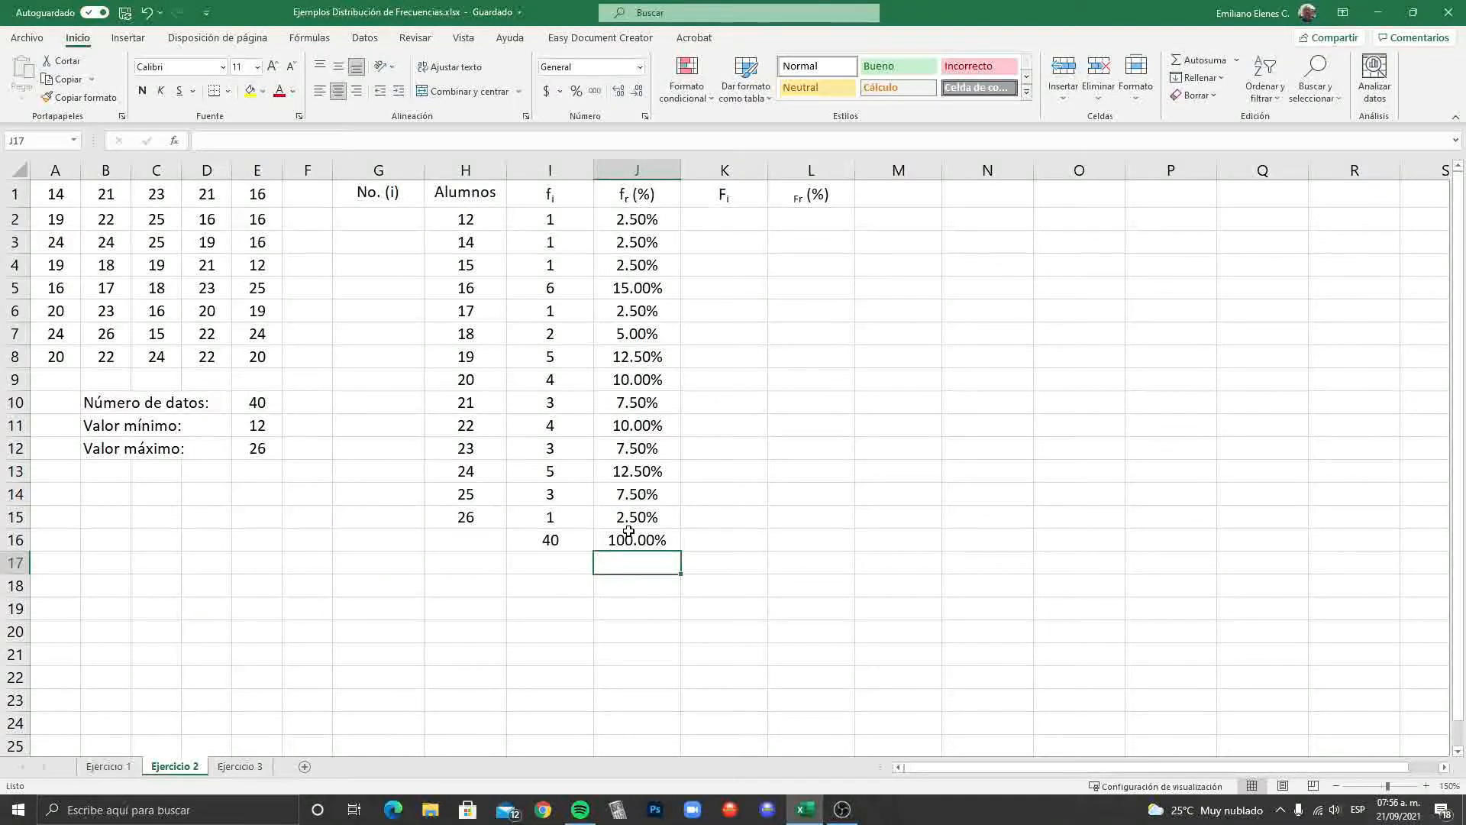
# Step: Change the number format of the relative frequencies in J2:J16 to Número
pyautogui.moveTo(637, 221); pyautogui.dragTo(632, 518)
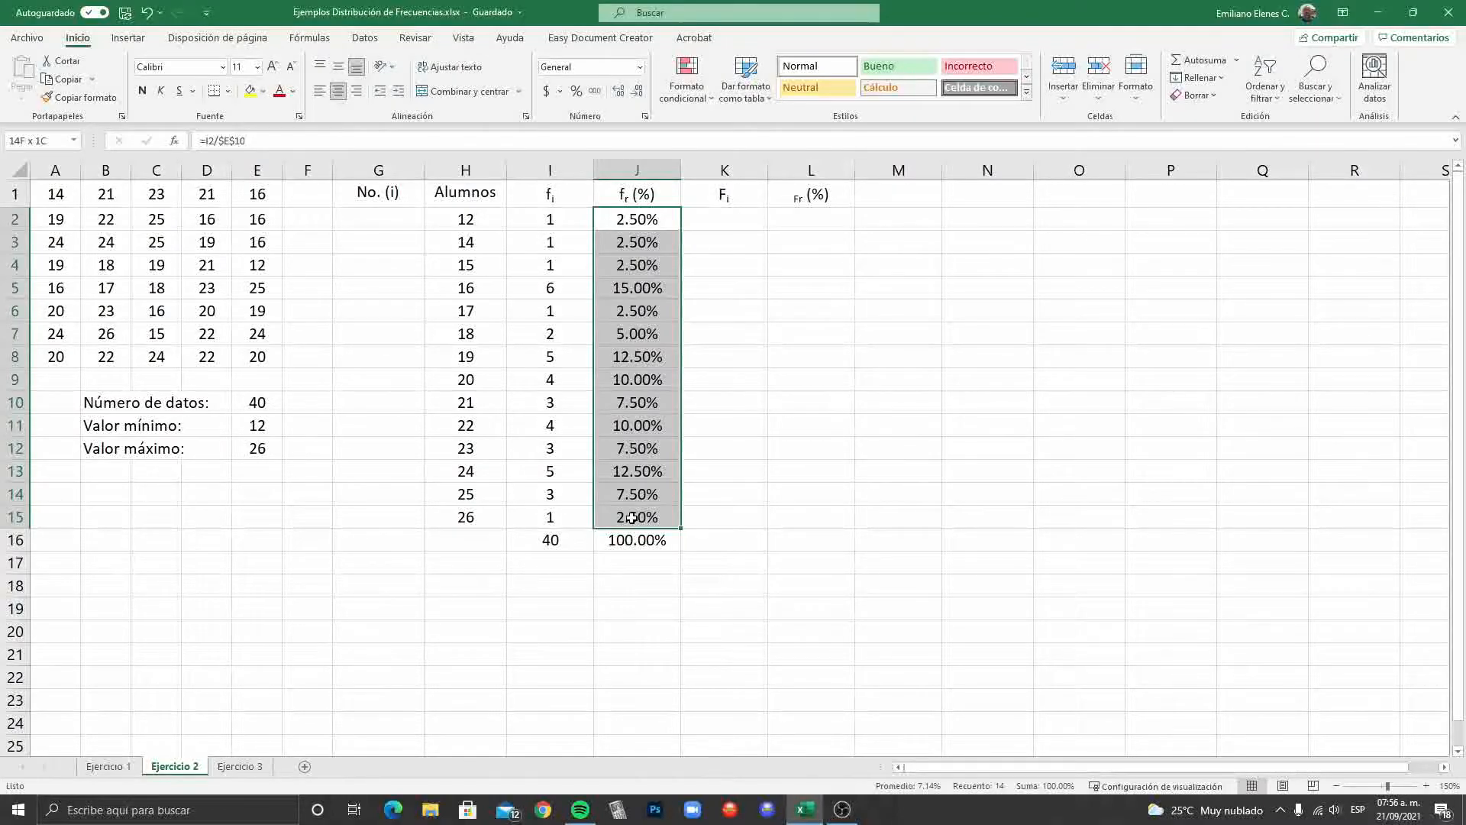
pyautogui.moveTo(632, 517); pyautogui.dragTo(629, 541)
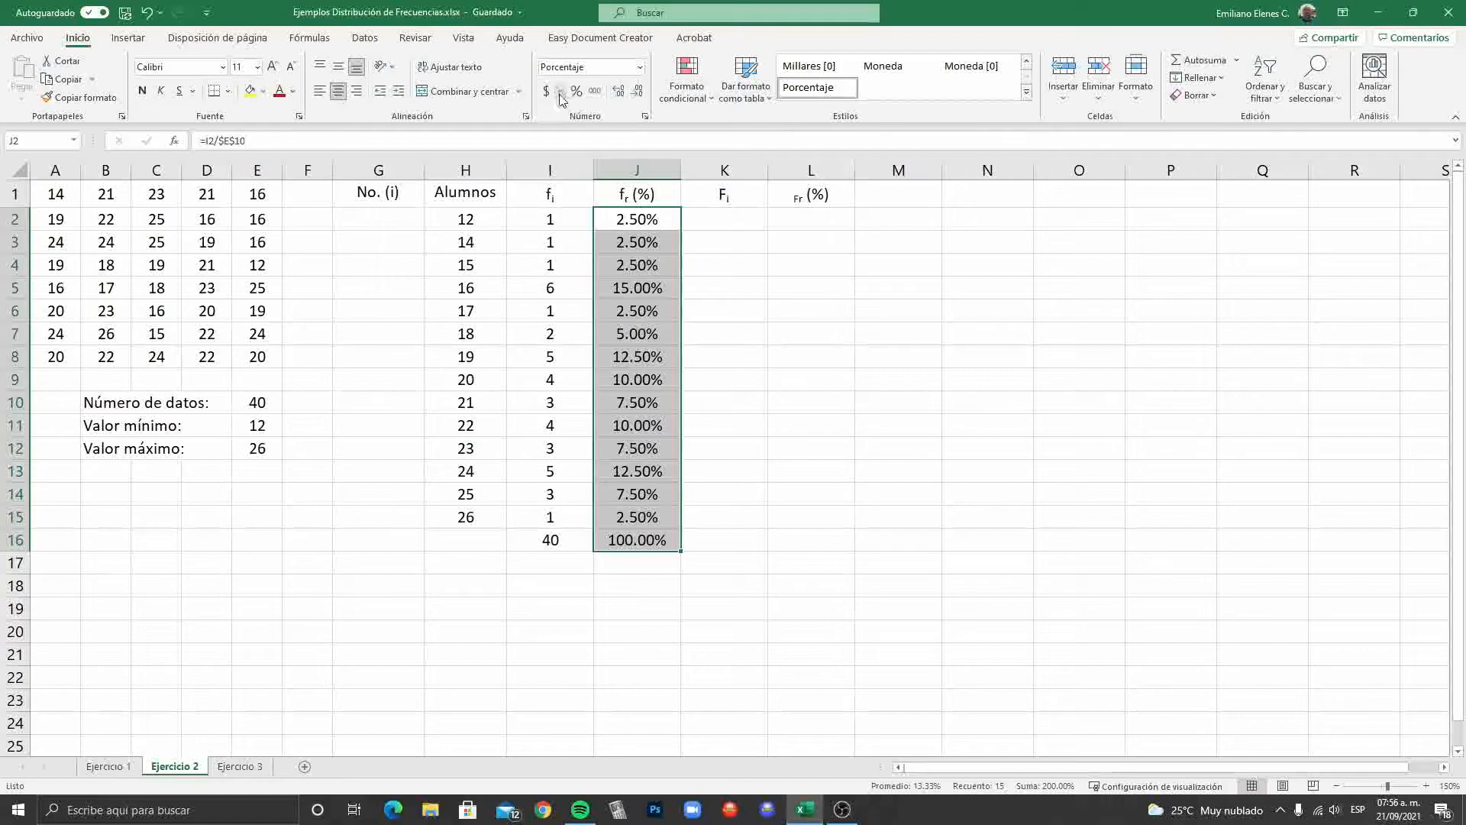
pyautogui.click(641, 67)
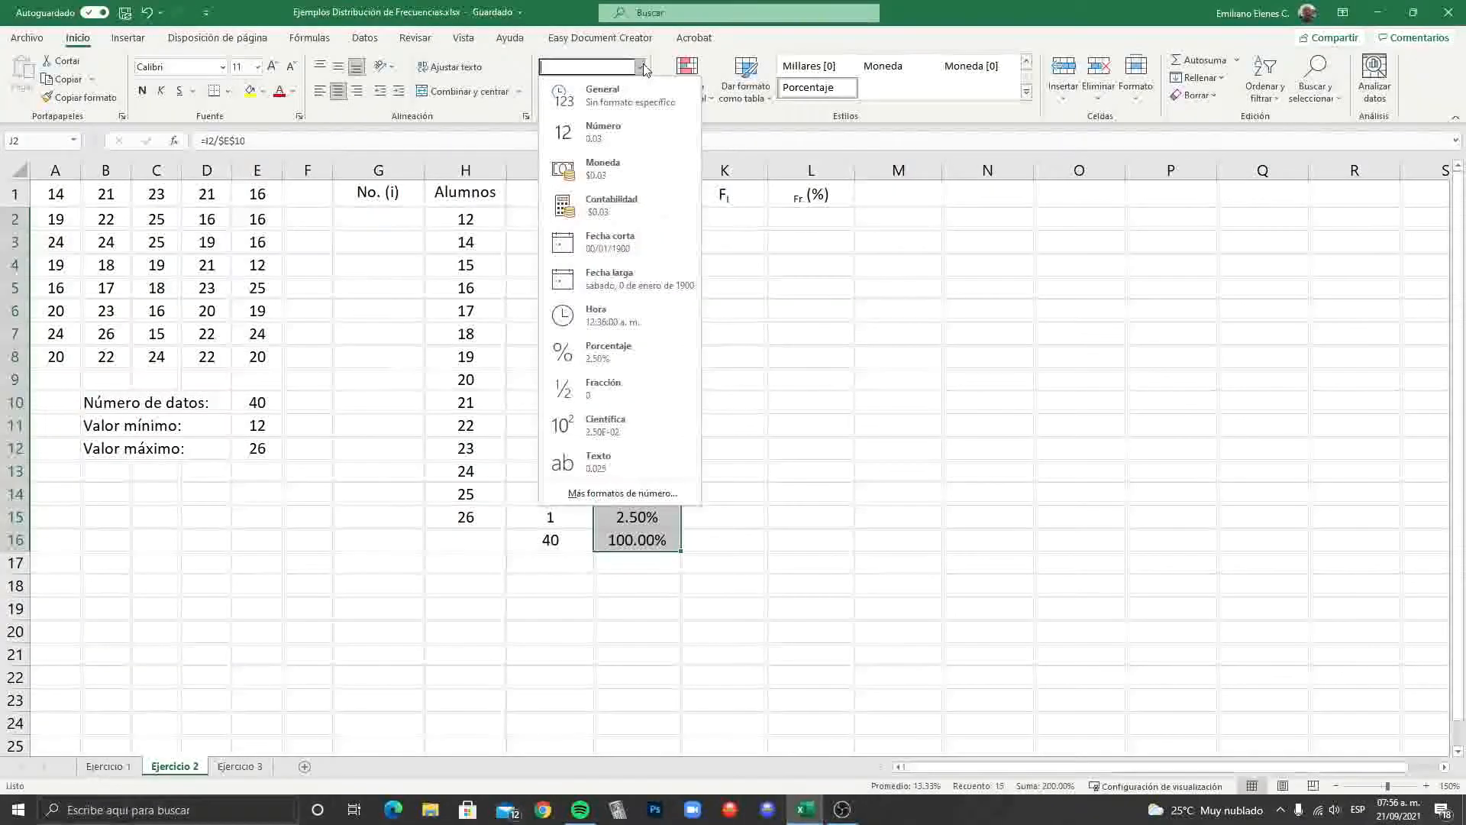
pyautogui.click(607, 131)
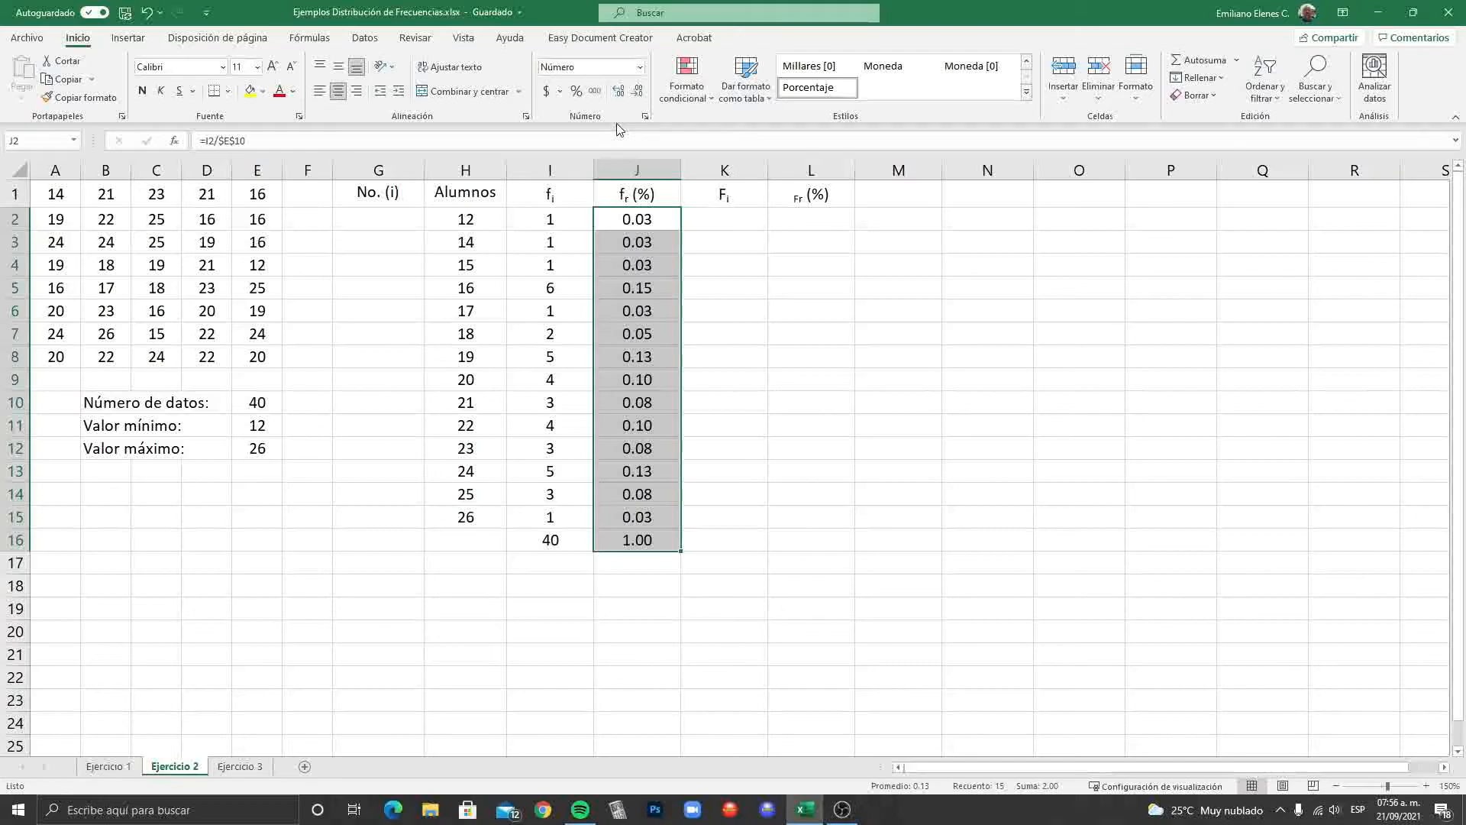
# Step: Change the J2 formula to =I2/$E$10*100 and fill it down through J16
pyautogui.click(641, 221)
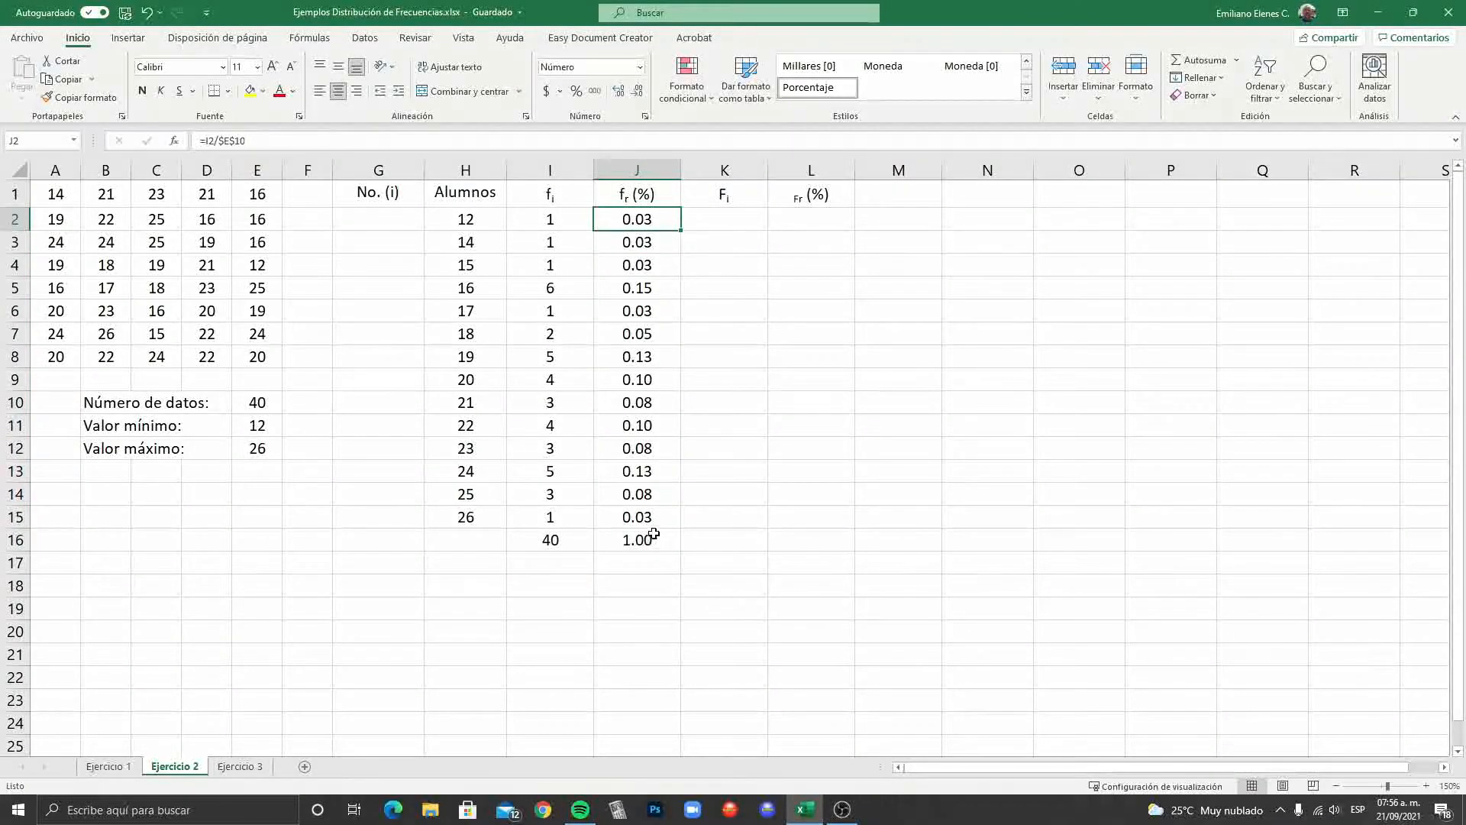
pyautogui.click(275, 143)
pyautogui.write('*100')
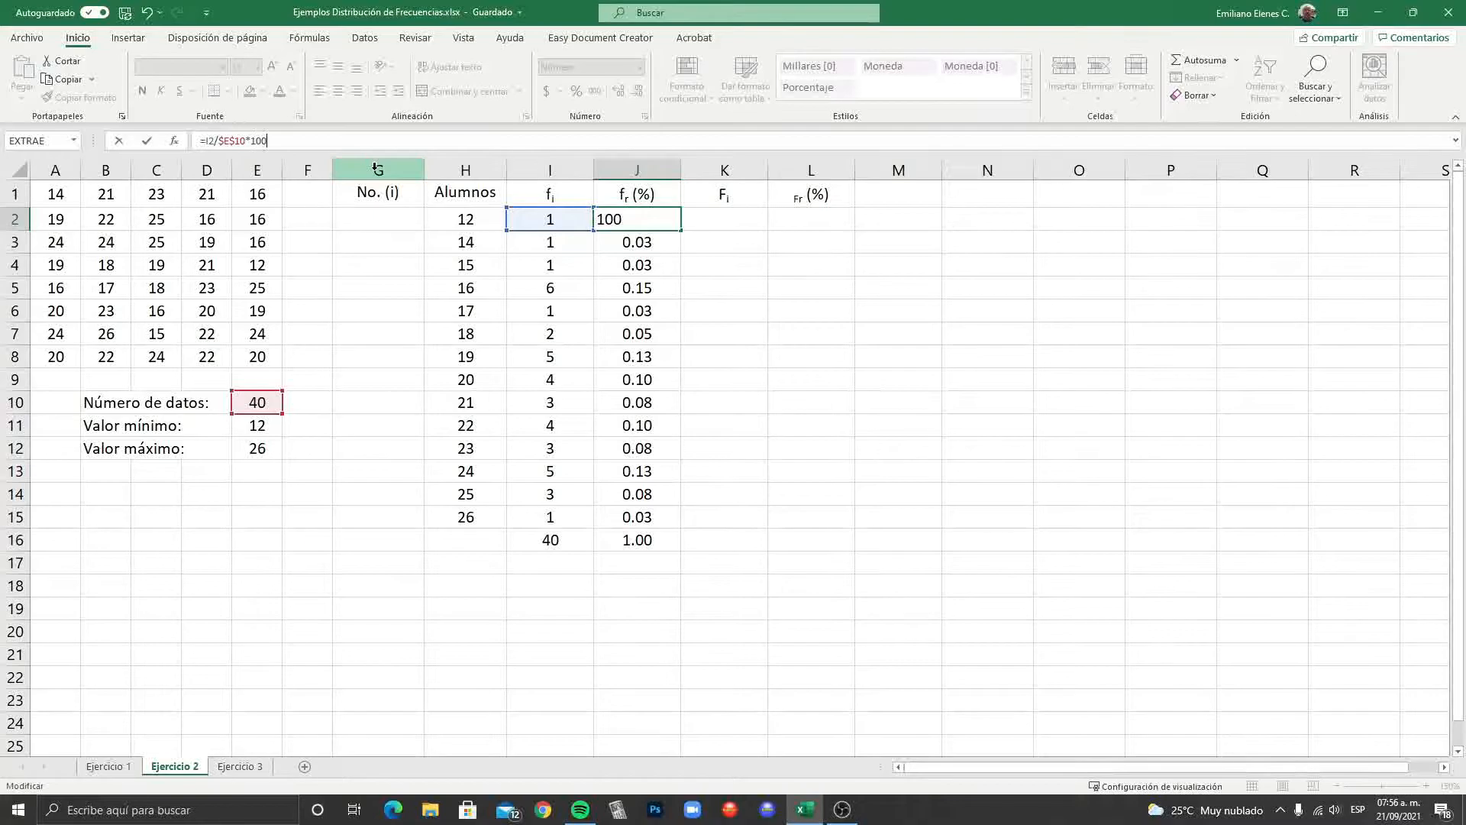
pyautogui.press('Return')
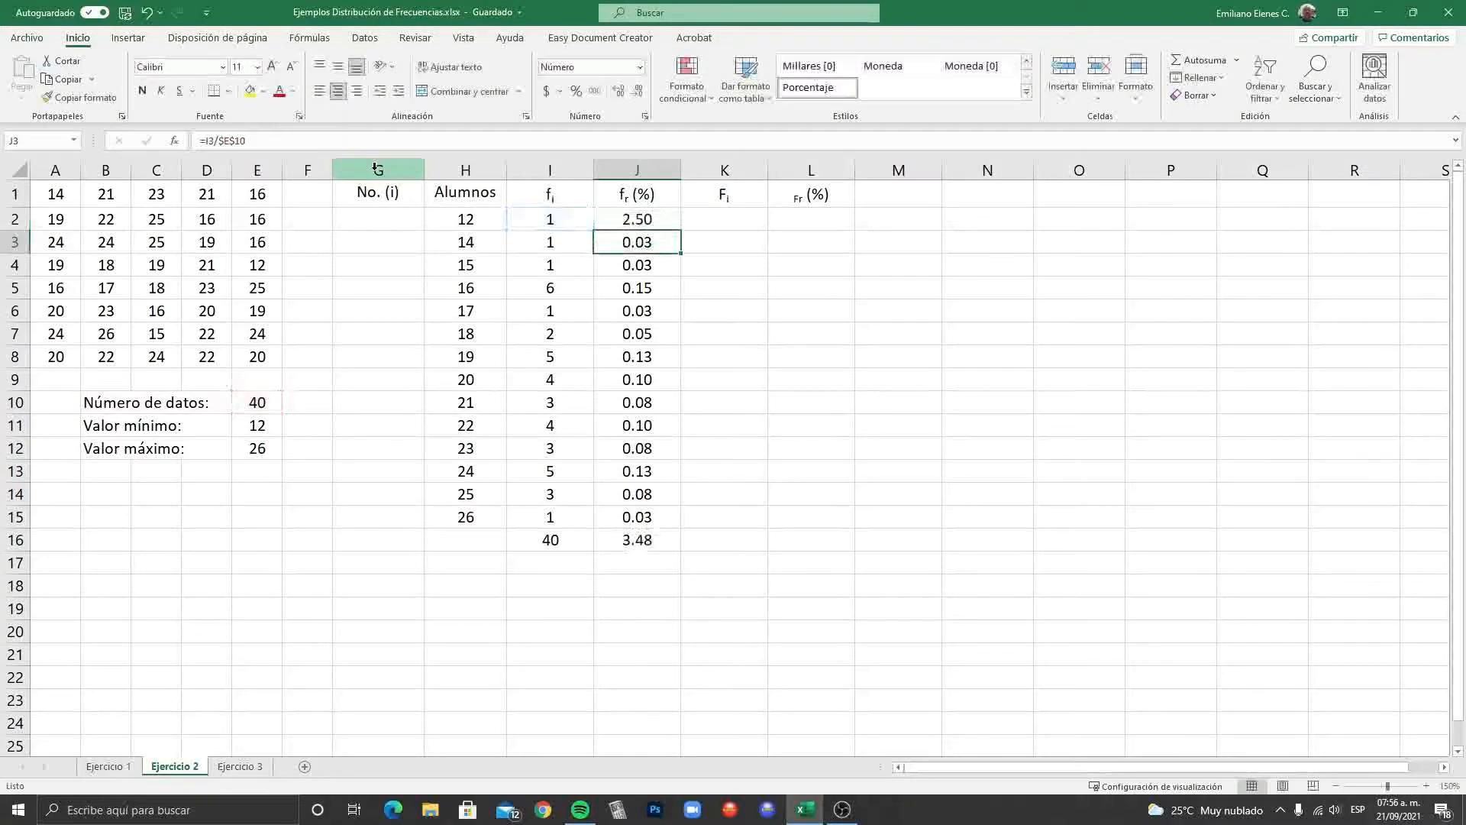
pyautogui.click(651, 215)
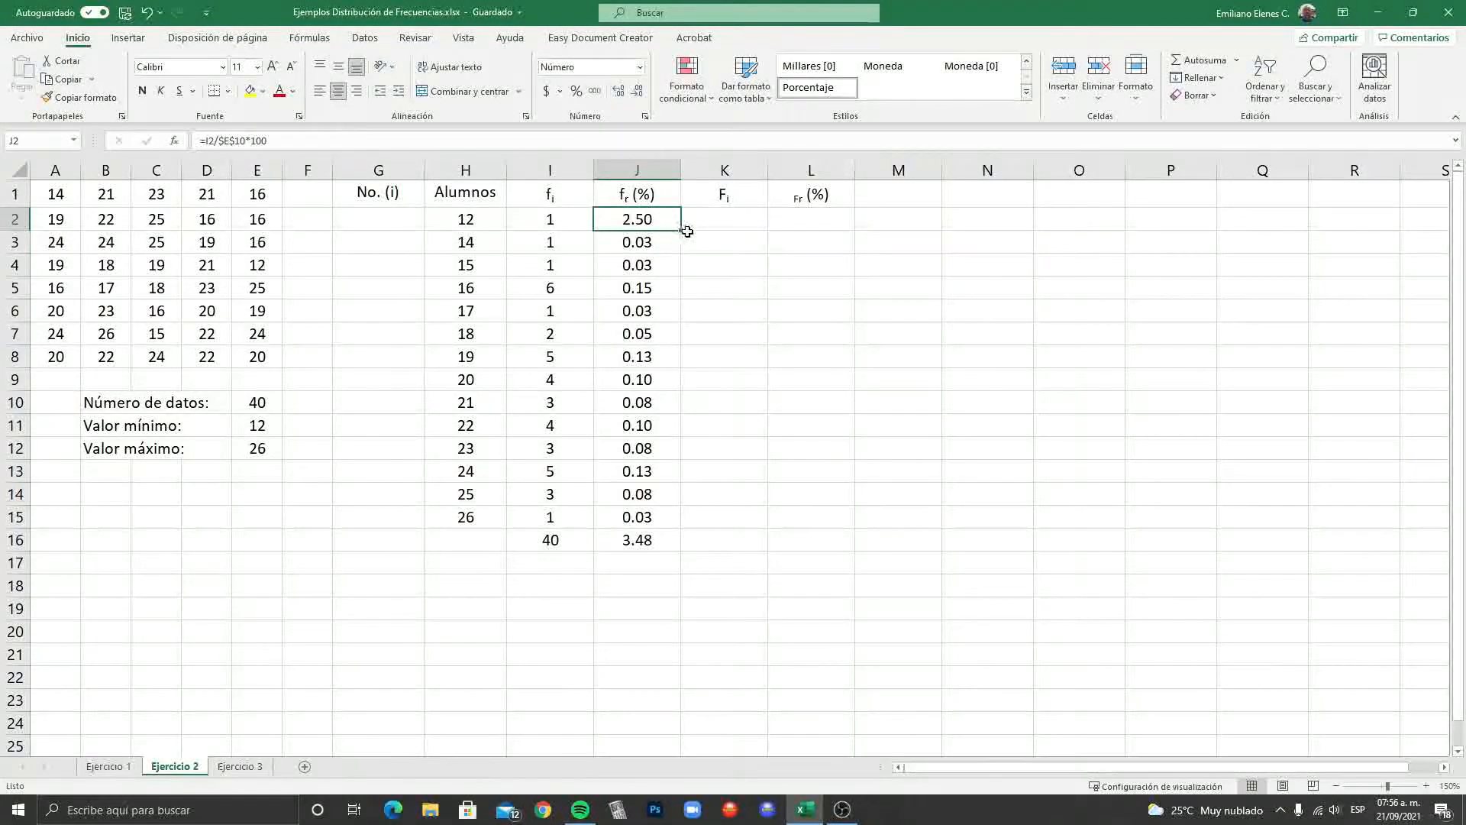
pyautogui.moveTo(681, 230); pyautogui.dragTo(680, 548)
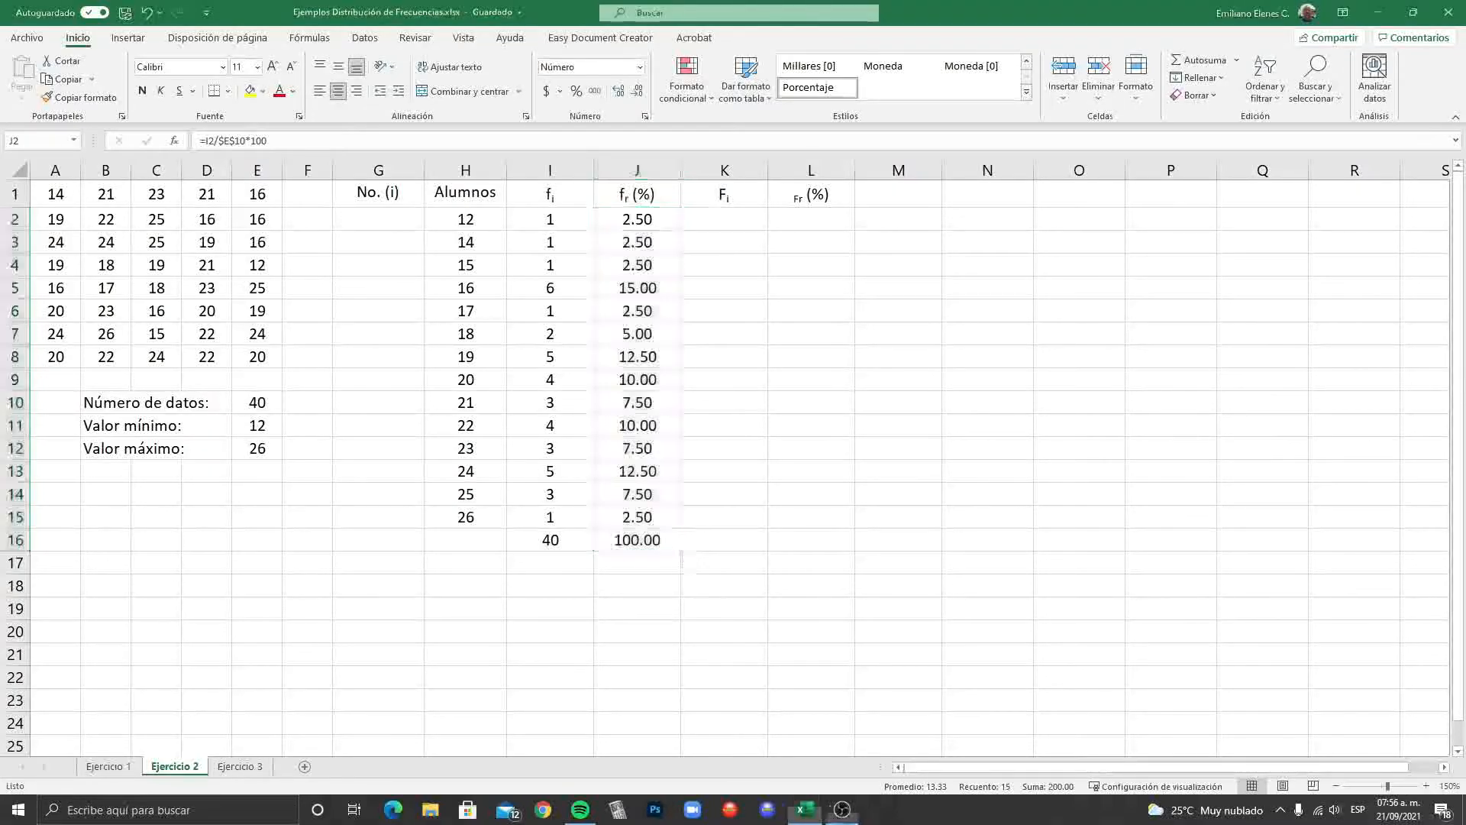
pyautogui.hotkey('ctrl', 'space')
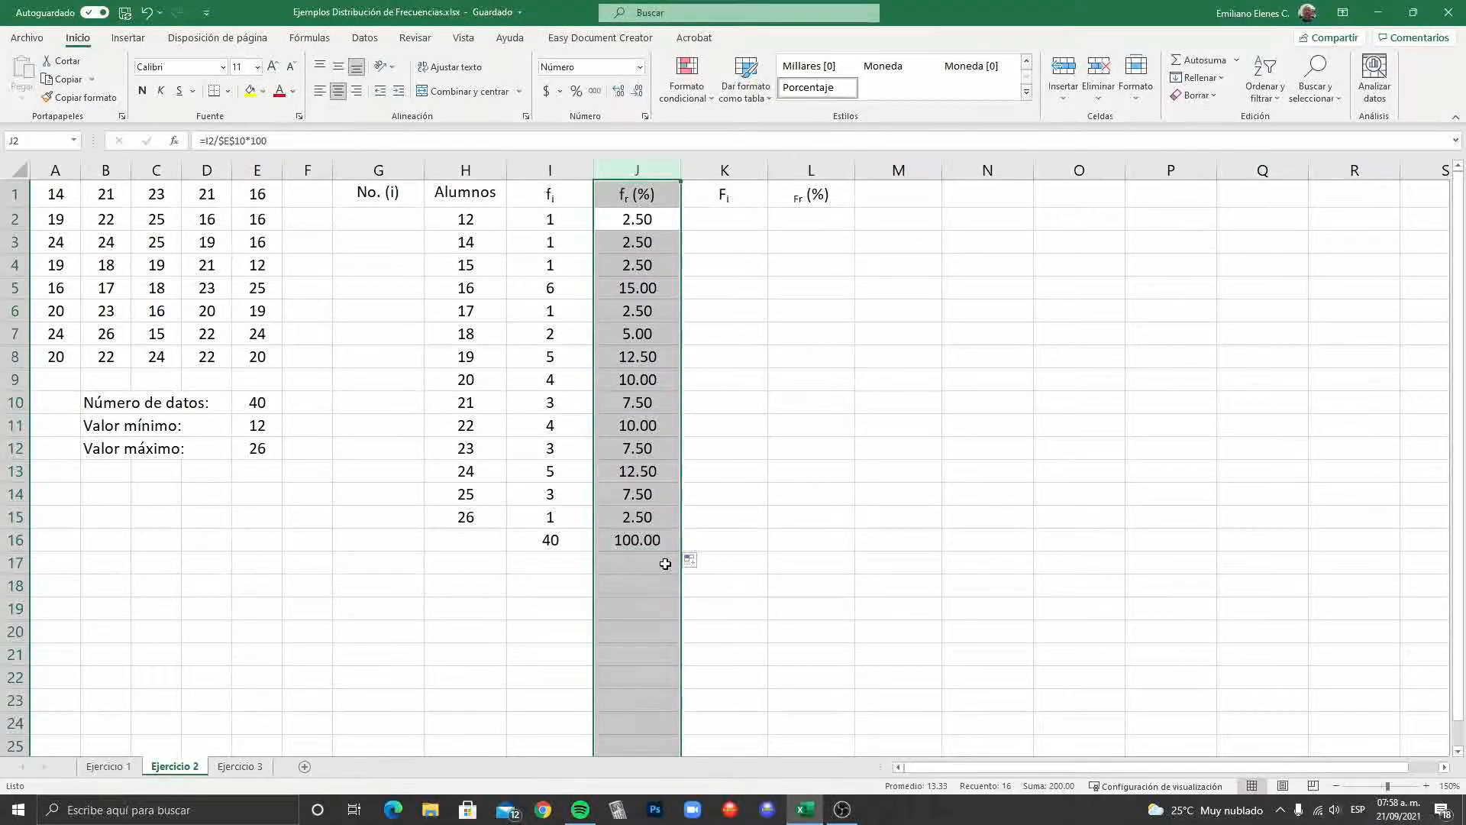
# Step: Enter the first cumulative frequency in cell K2 with the formula =I2
pyautogui.click(721, 224)
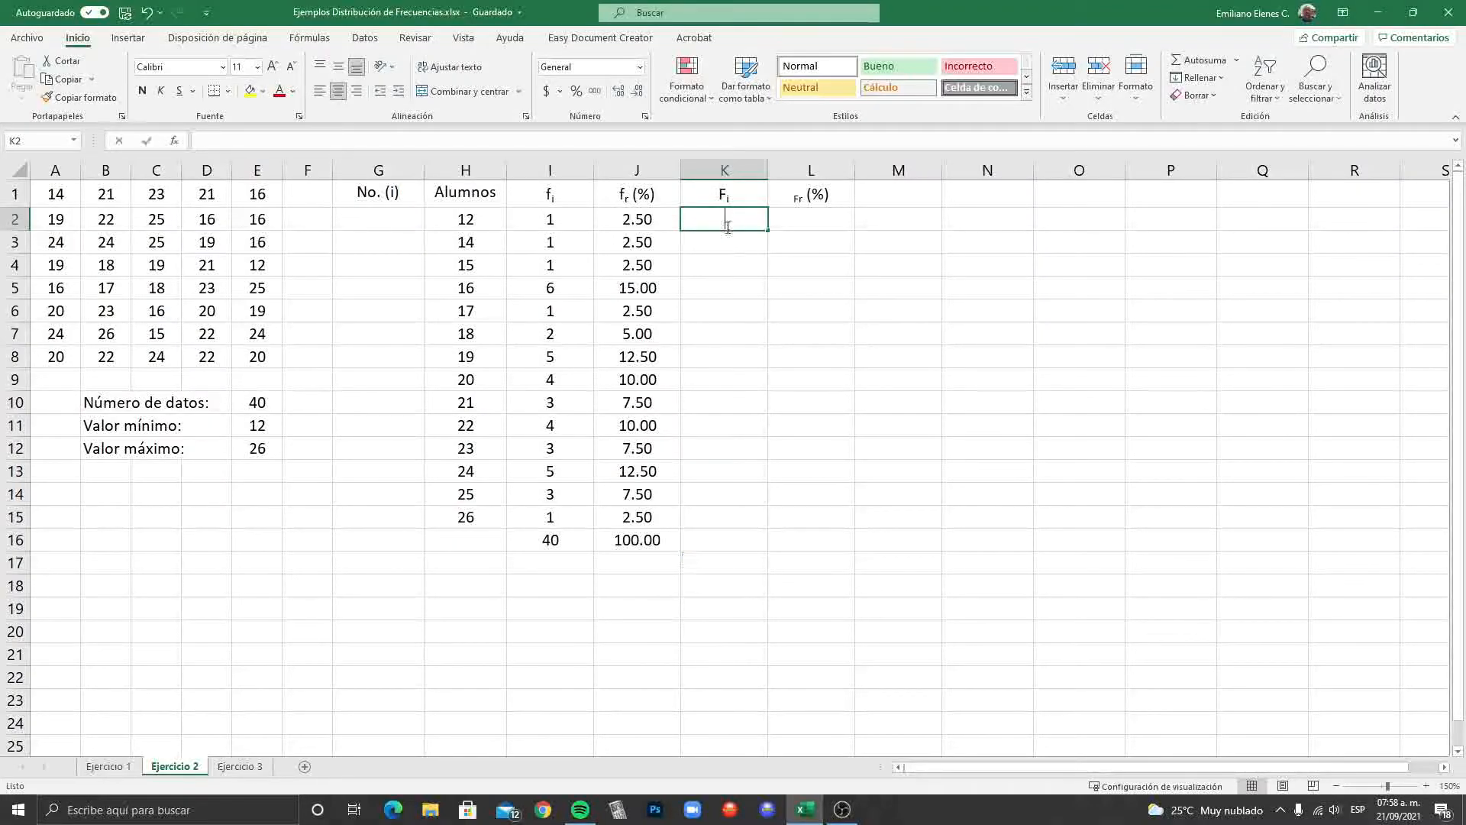
pyautogui.write('=')
pyautogui.click(548, 218)
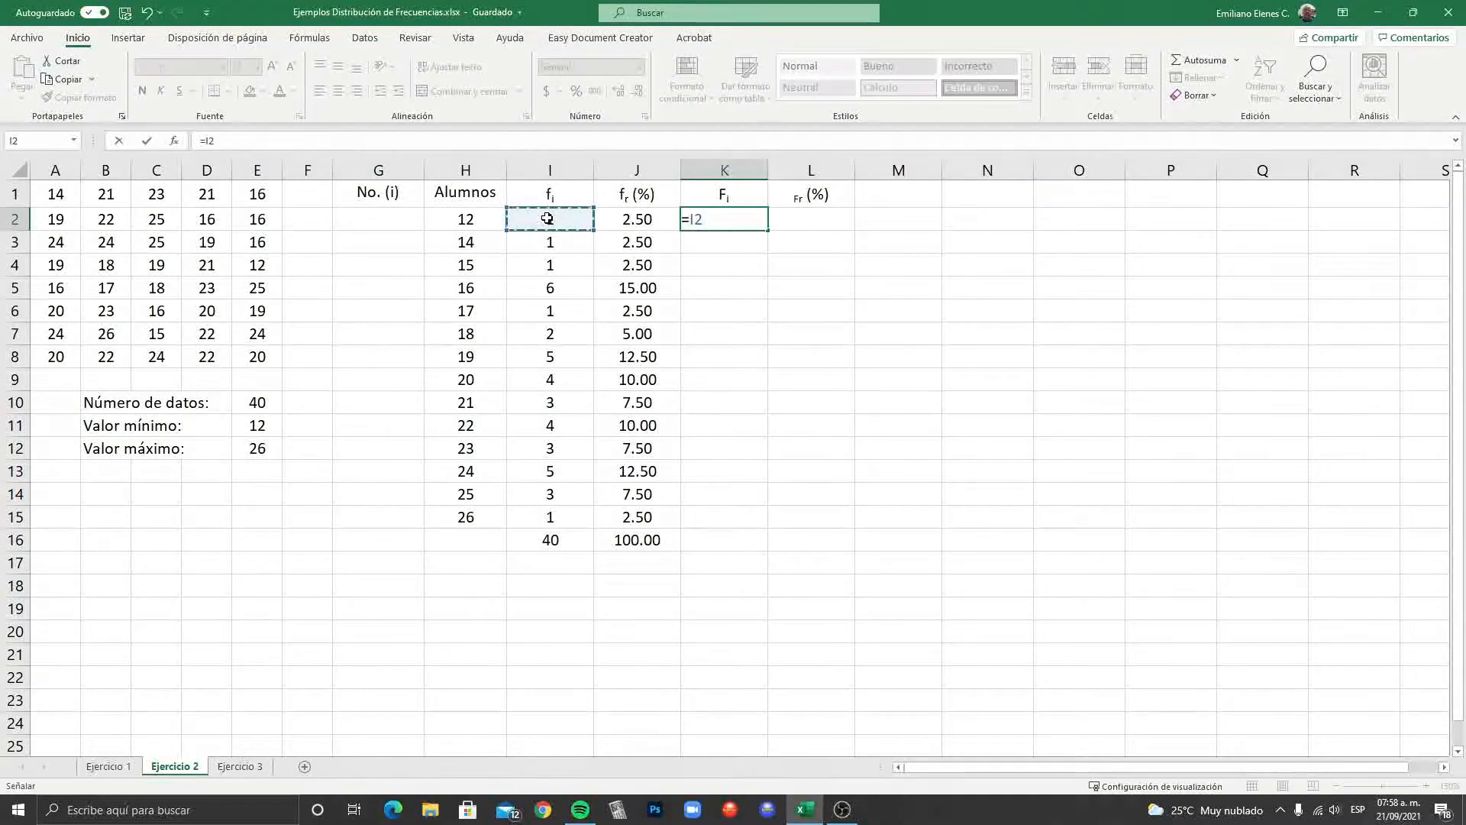
pyautogui.press('Return')
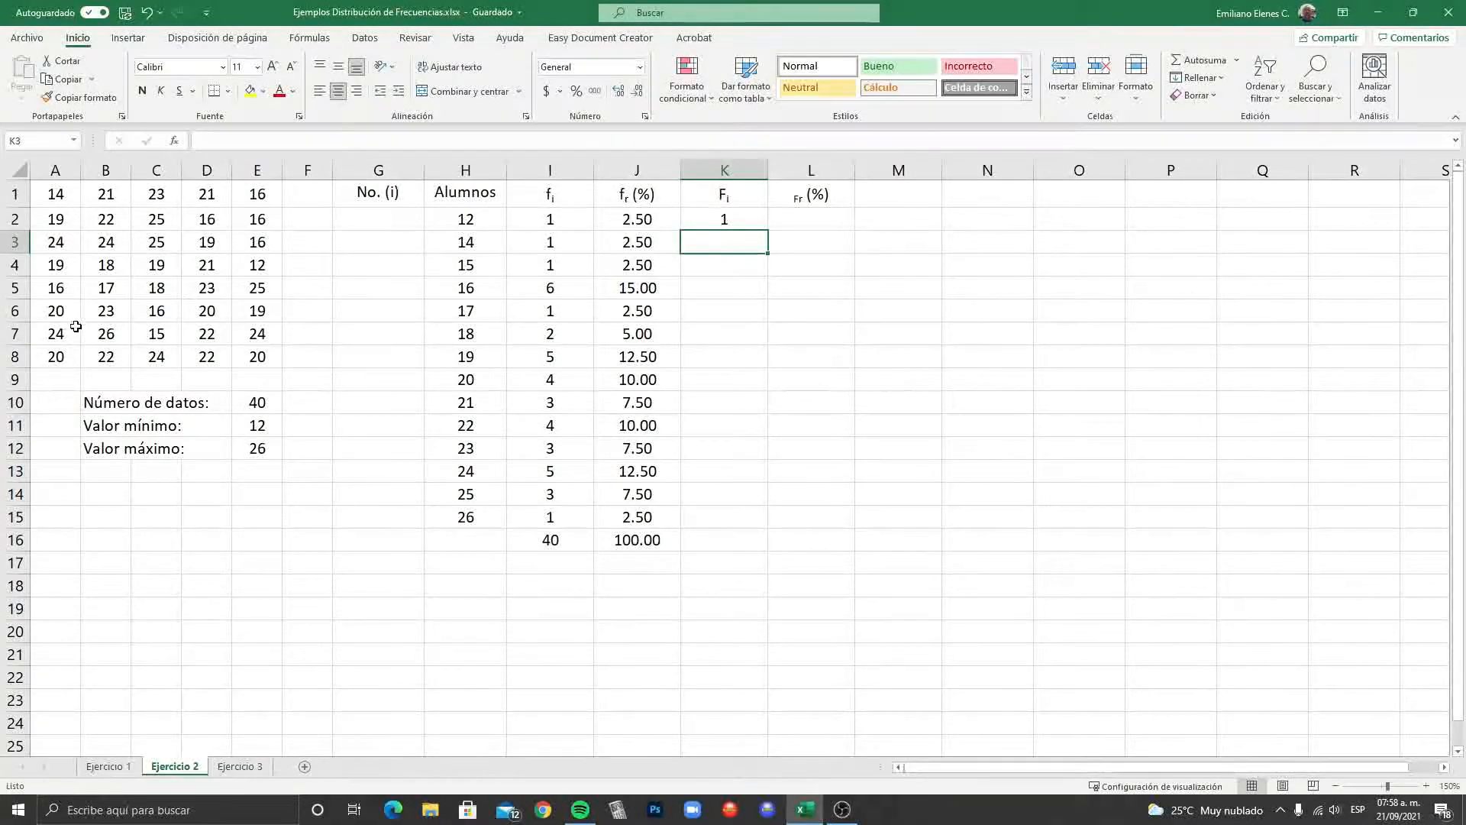
pyautogui.click(107, 358)
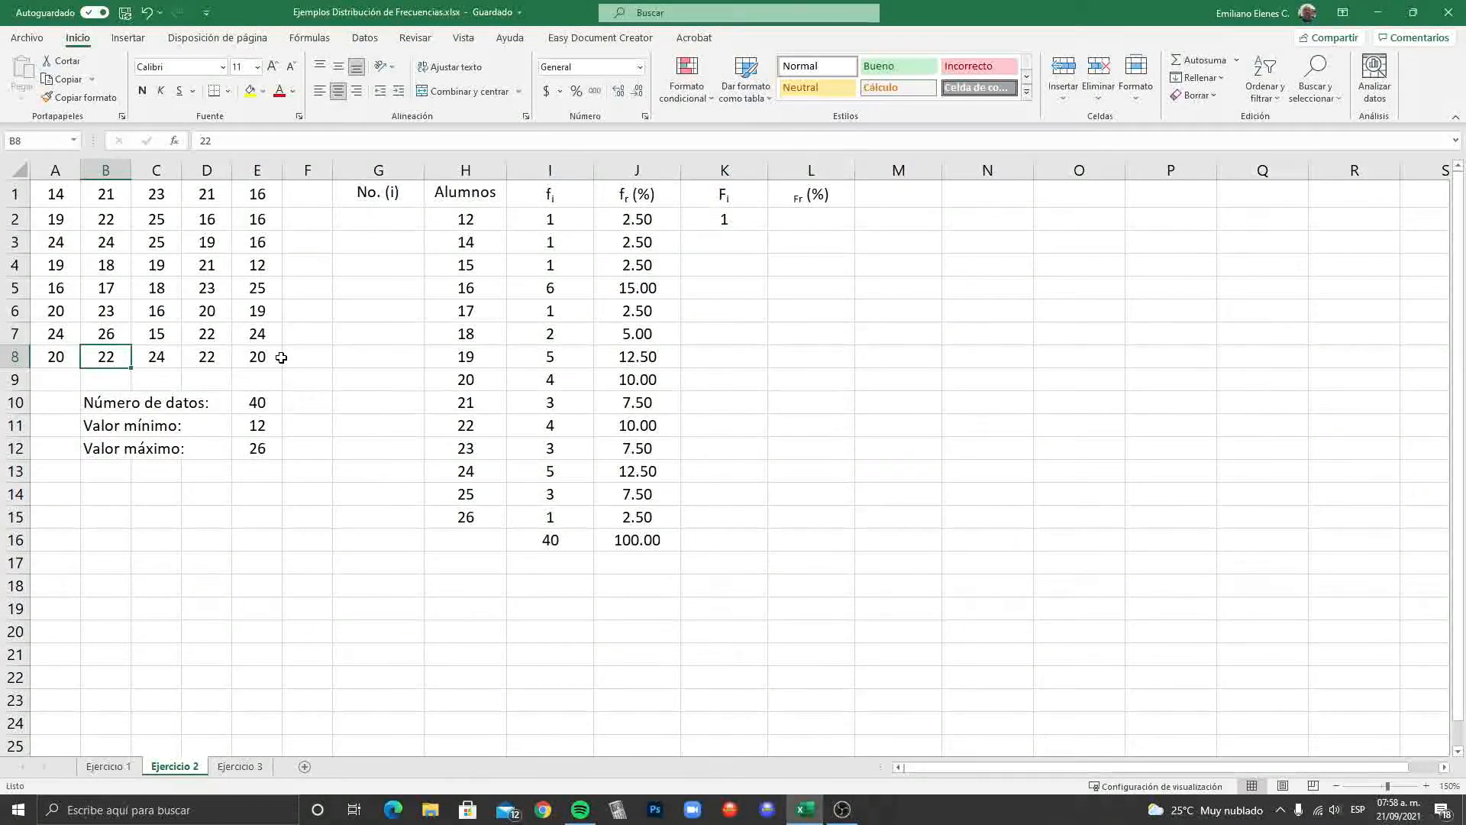
# Step: Test the first cumulative frequency's link to the data by setting B8 to 12, and restore B8 to 22
pyautogui.write('12')
pyautogui.press('Return')
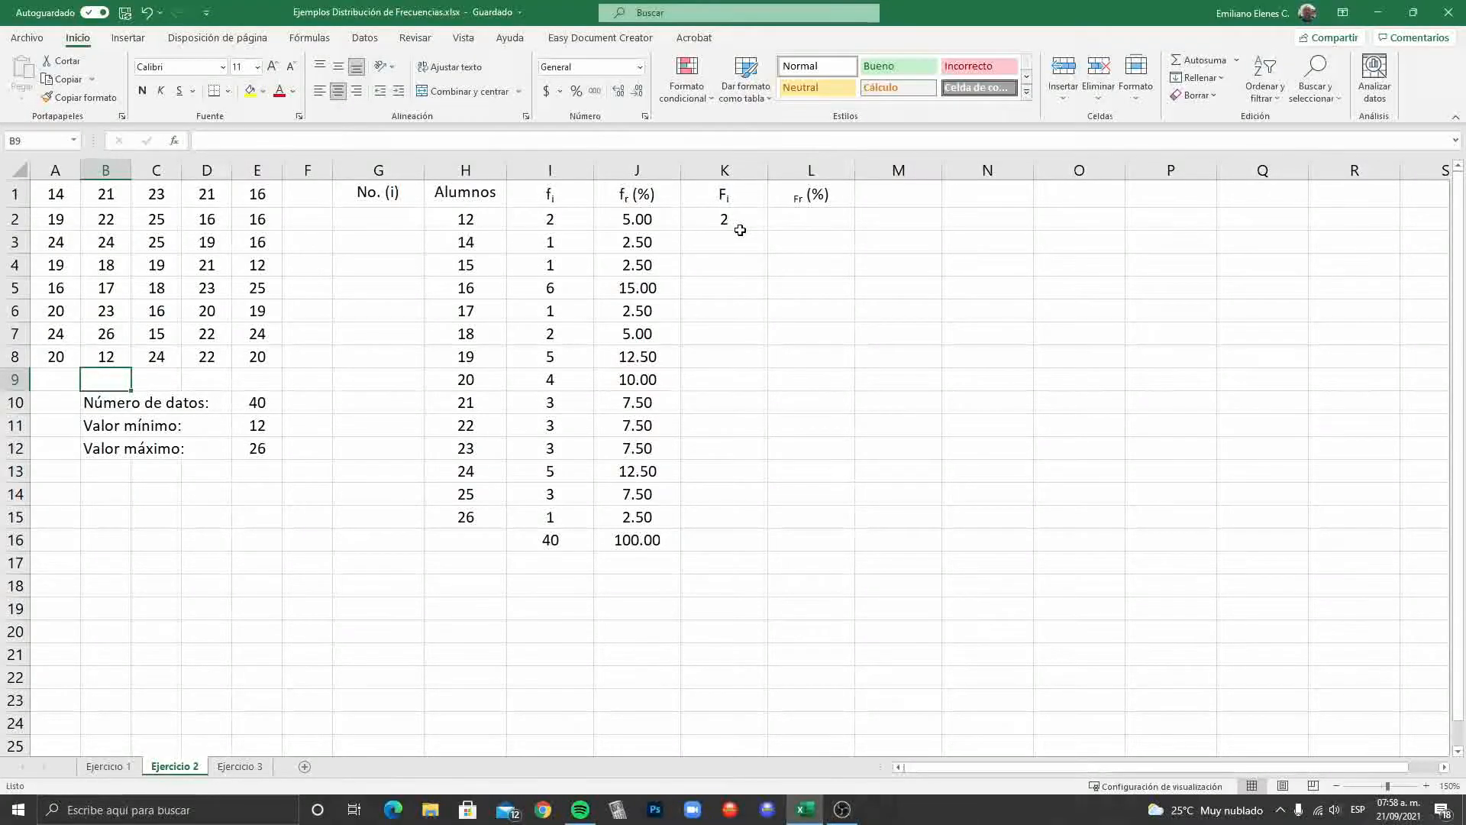
pyautogui.click(115, 352)
pyautogui.write('22')
pyautogui.press('Return')
pyautogui.click(731, 221)
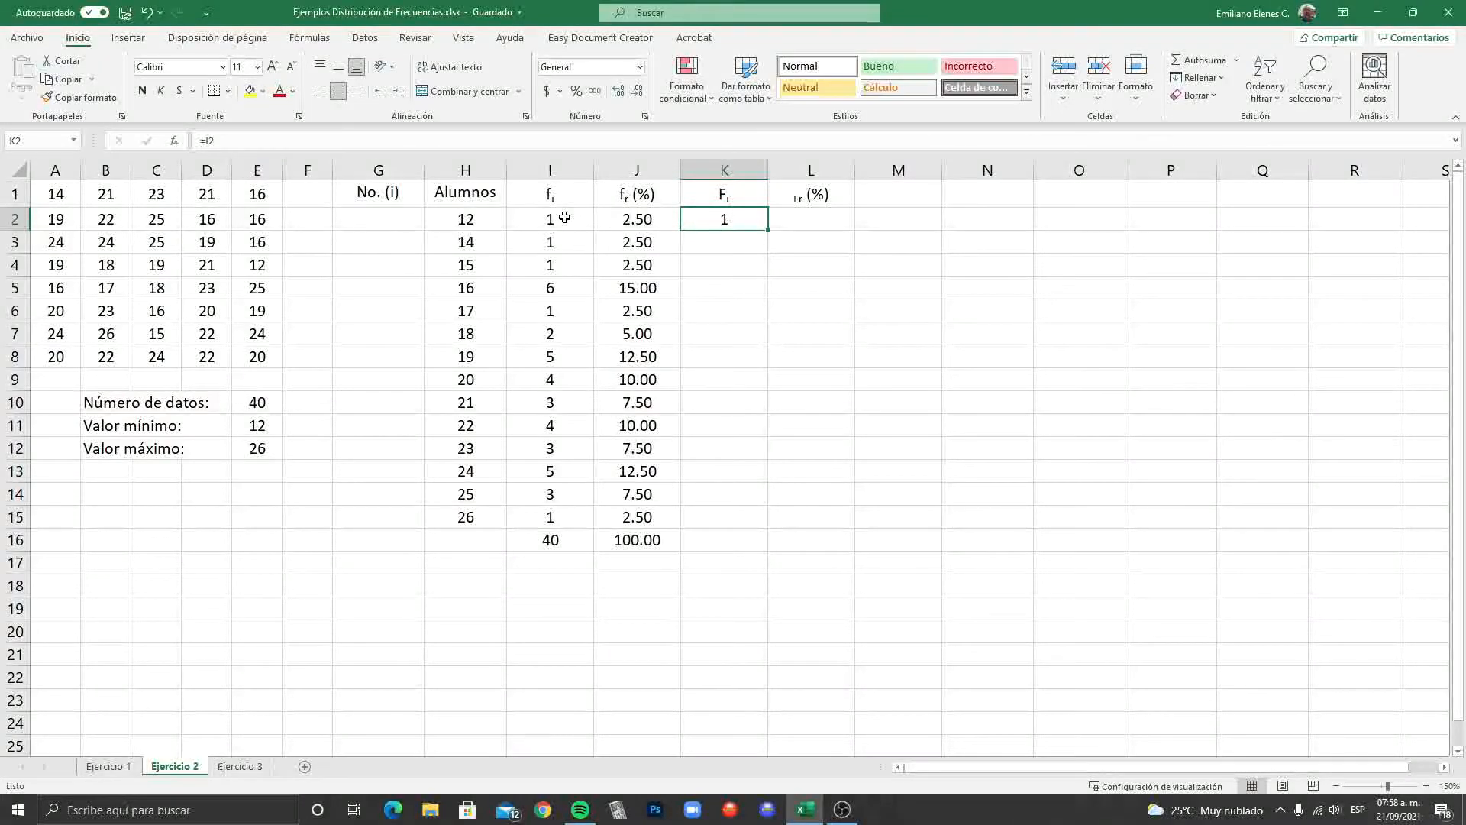
# Step: Enter the second cumulative frequency in cell K3 with the formula =K2+I3
pyautogui.click(734, 247)
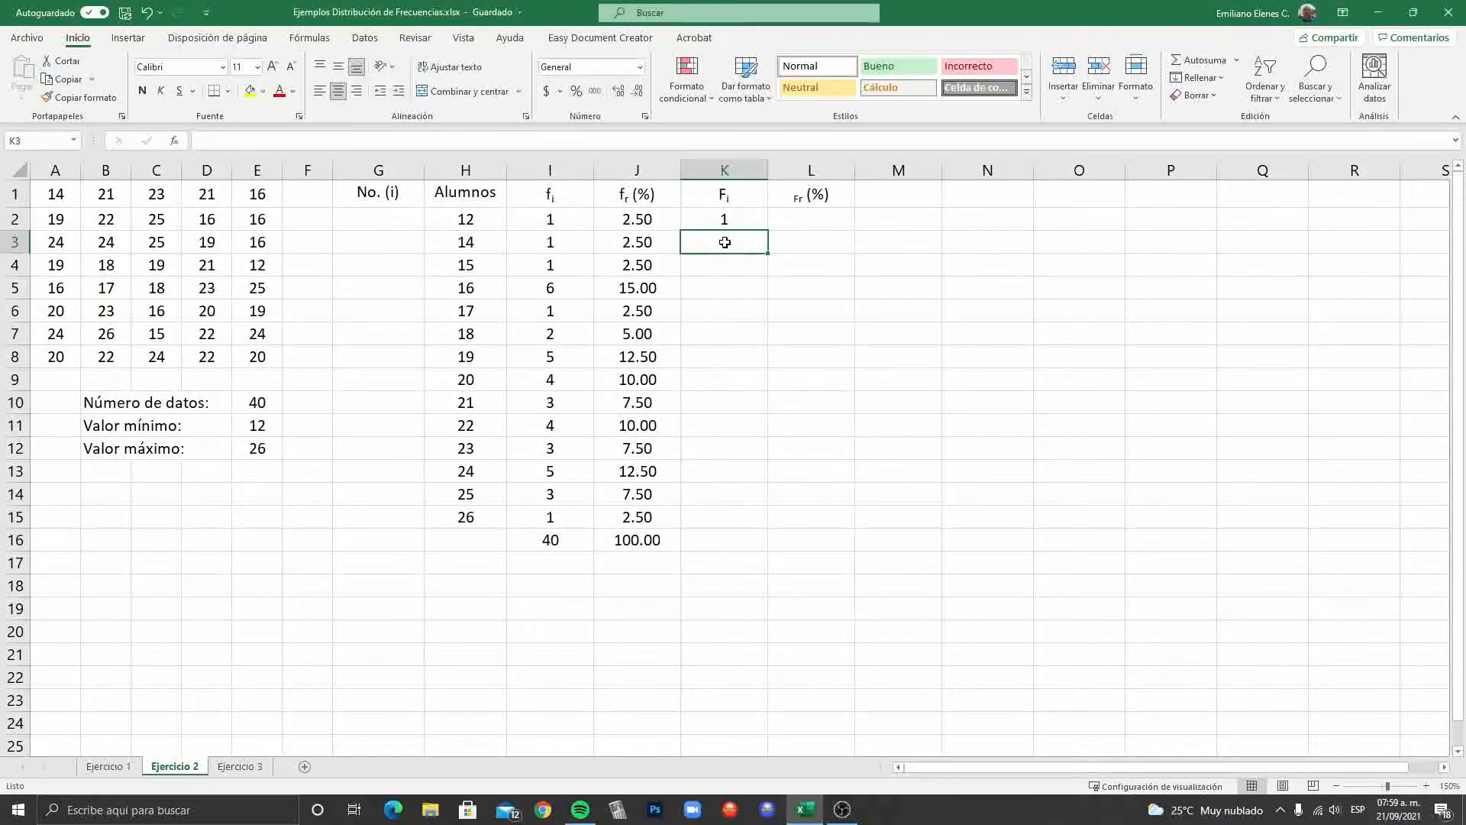
pyautogui.write('=')
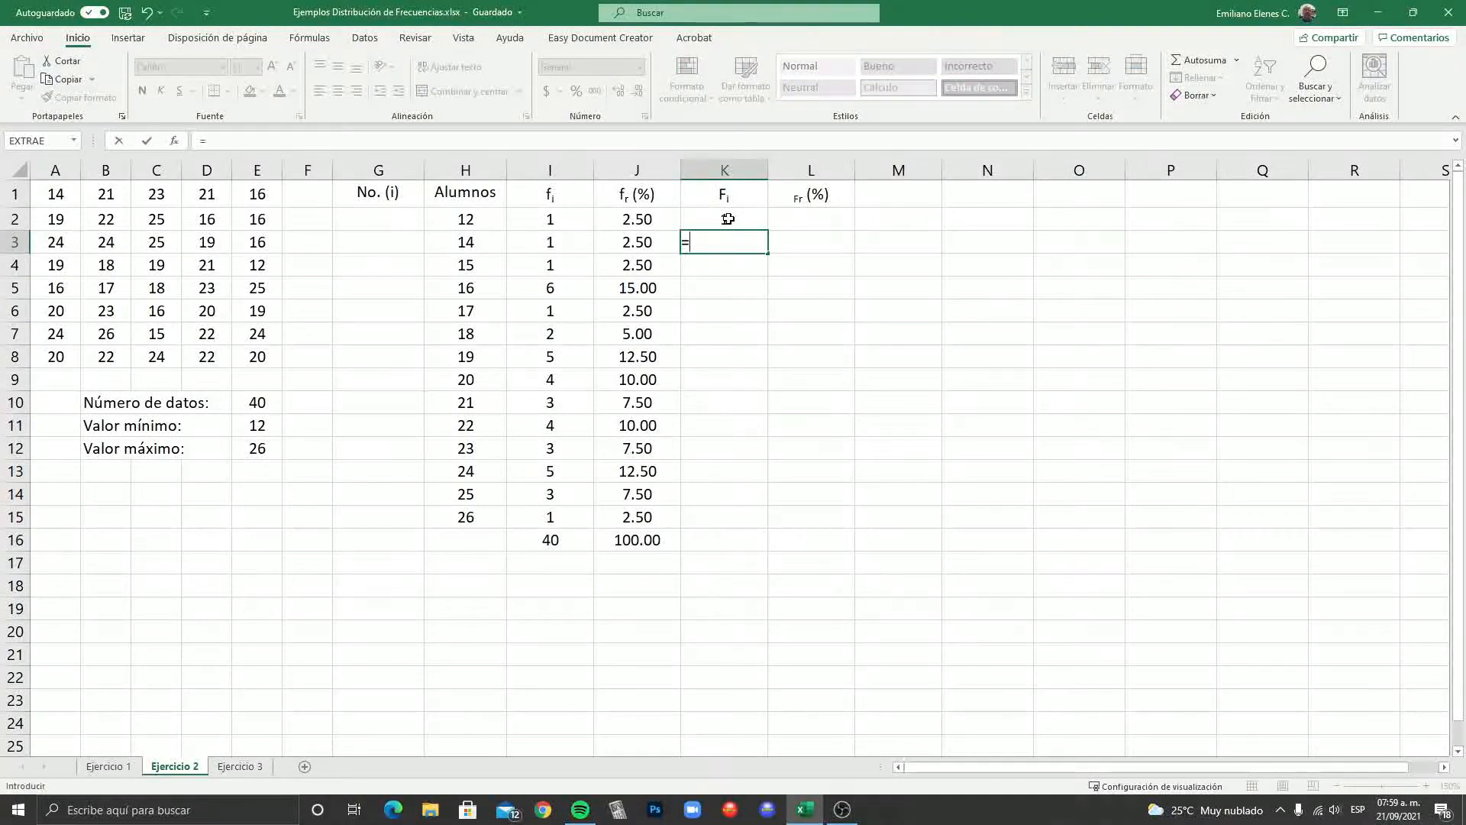
pyautogui.click(727, 219)
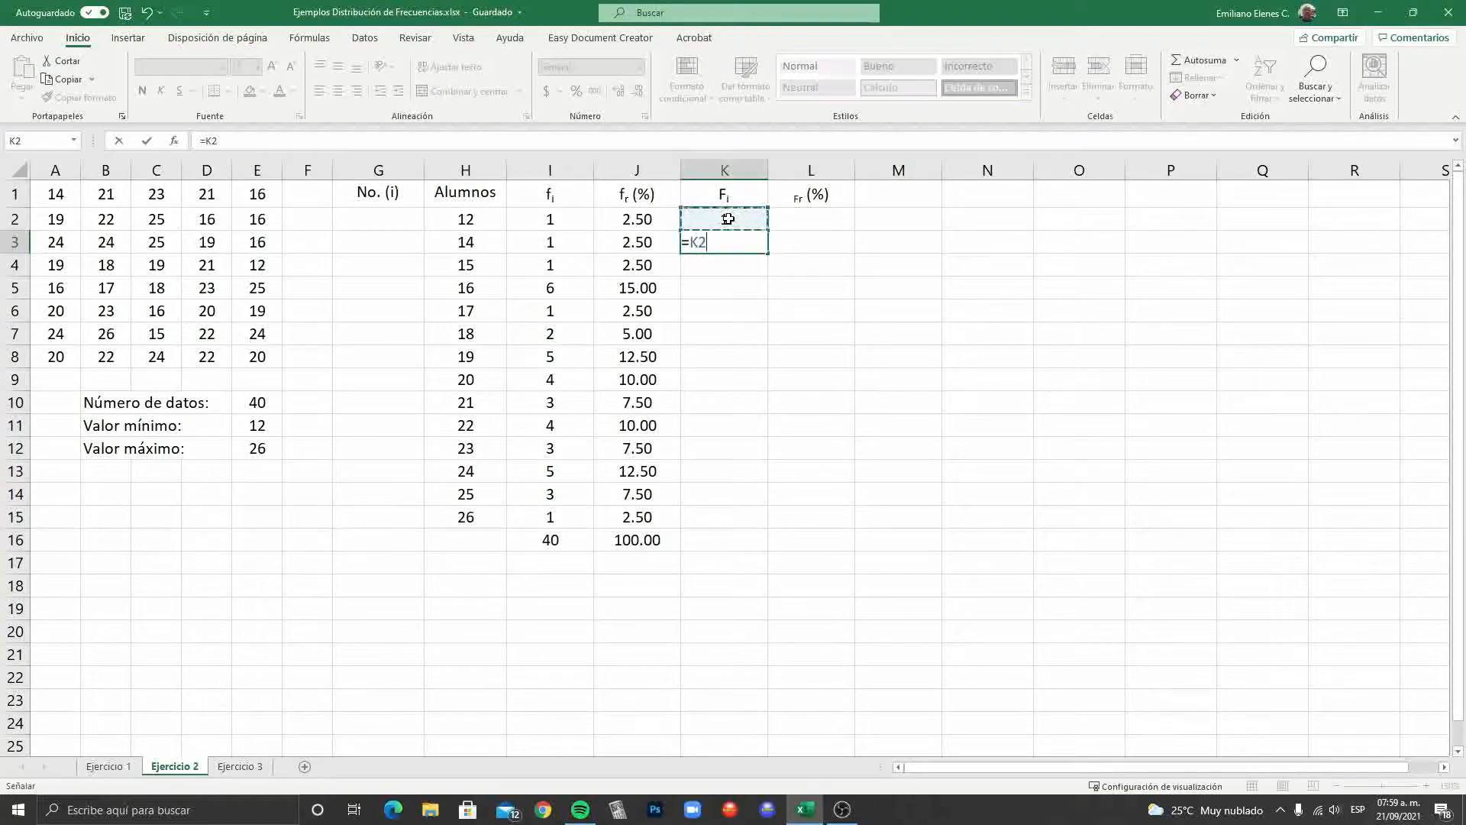
pyautogui.write('+')
pyautogui.click(563, 242)
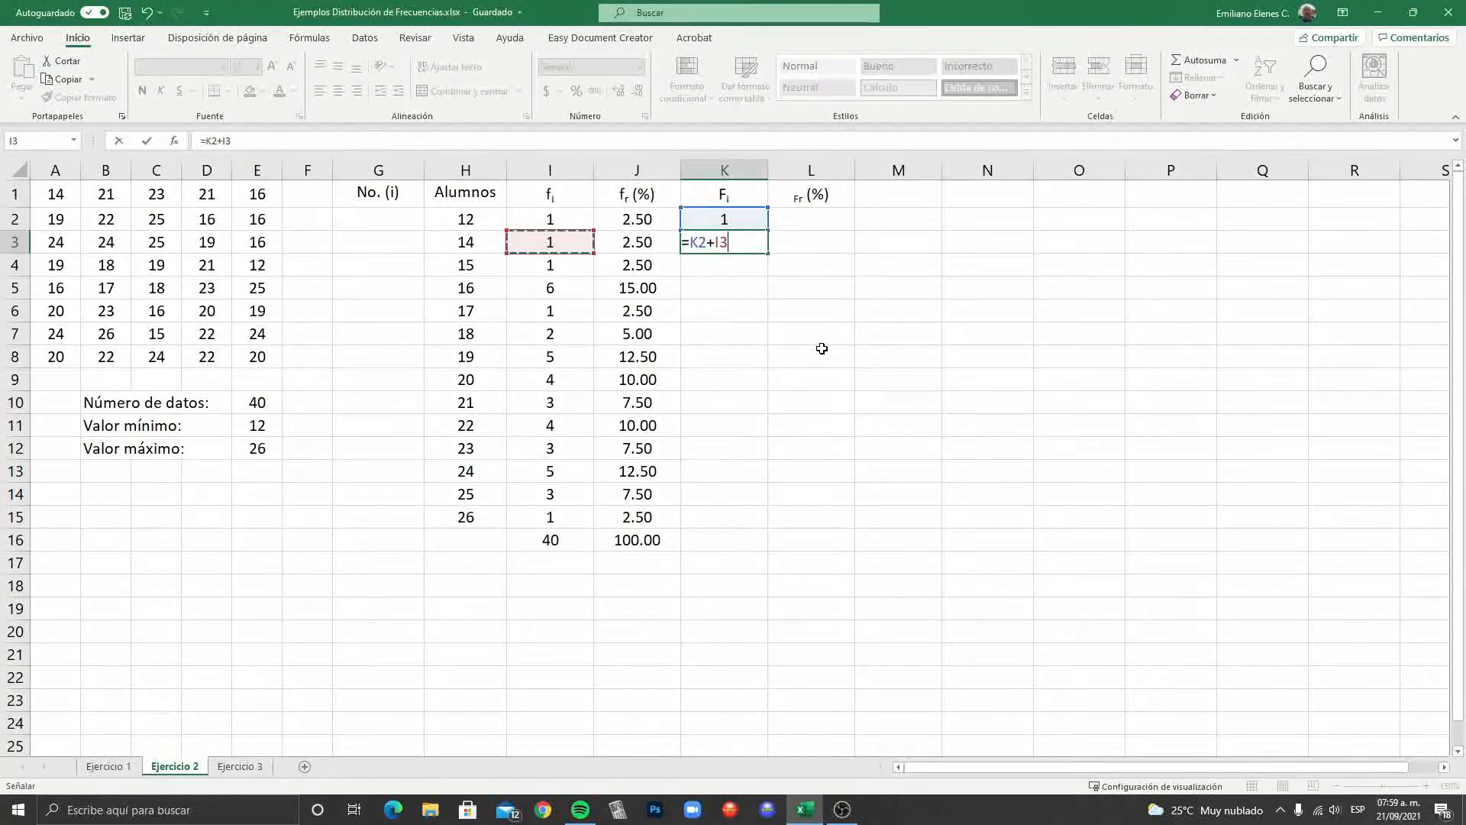
pyautogui.press('Return')
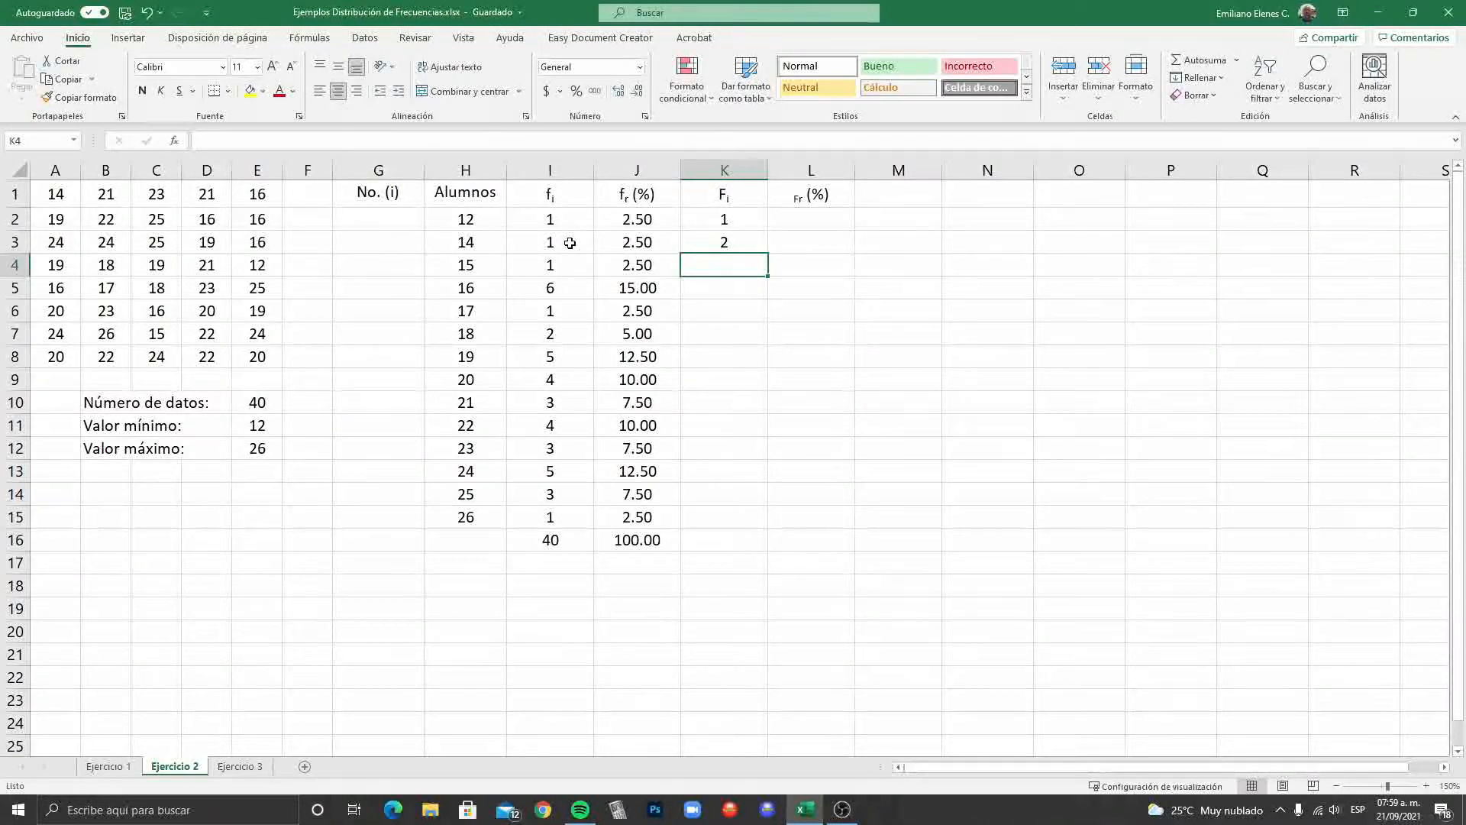
# Step: Fill the K3 cumulative frequency formula down through K15
pyautogui.click(737, 243)
pyautogui.moveTo(766, 252); pyautogui.dragTo(756, 276)
pyautogui.click(742, 268)
pyautogui.moveTo(768, 277); pyautogui.dragTo(744, 525)
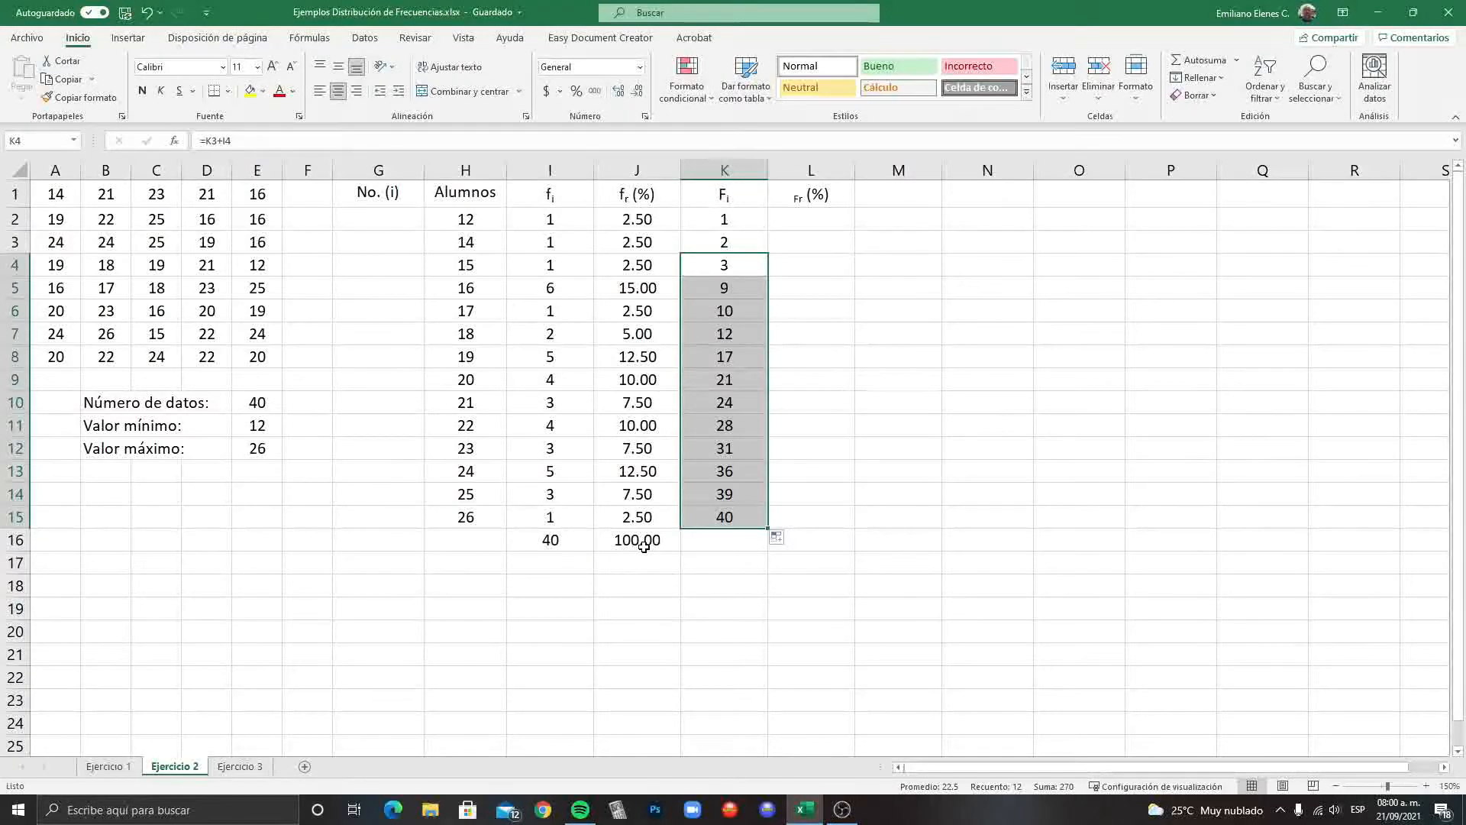
# Step: Compare the last cumulative frequency in K15 with the frequency total in I16 and the data count in E10
pyautogui.click(737, 545)
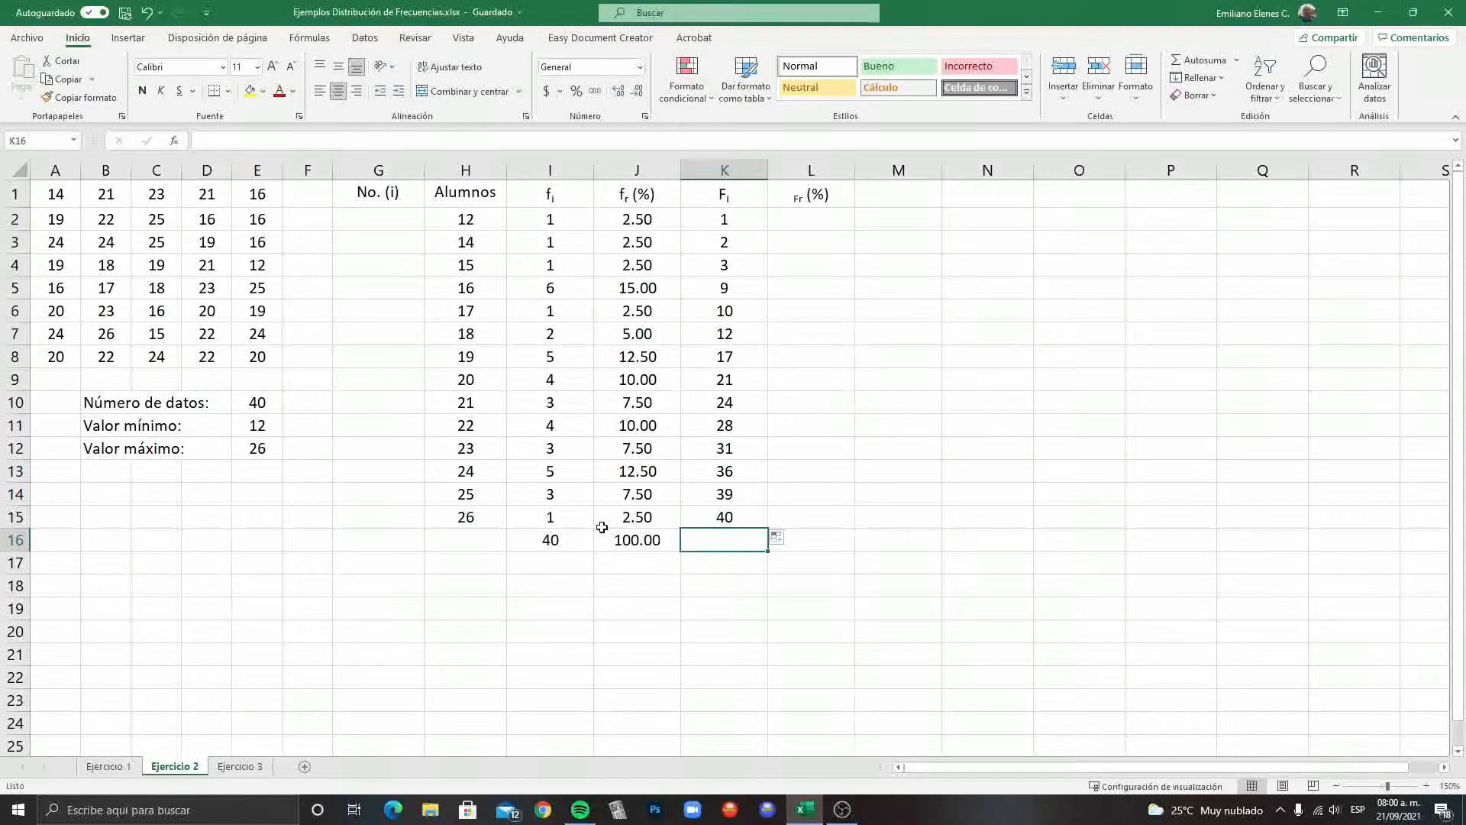
pyautogui.click(693, 521)
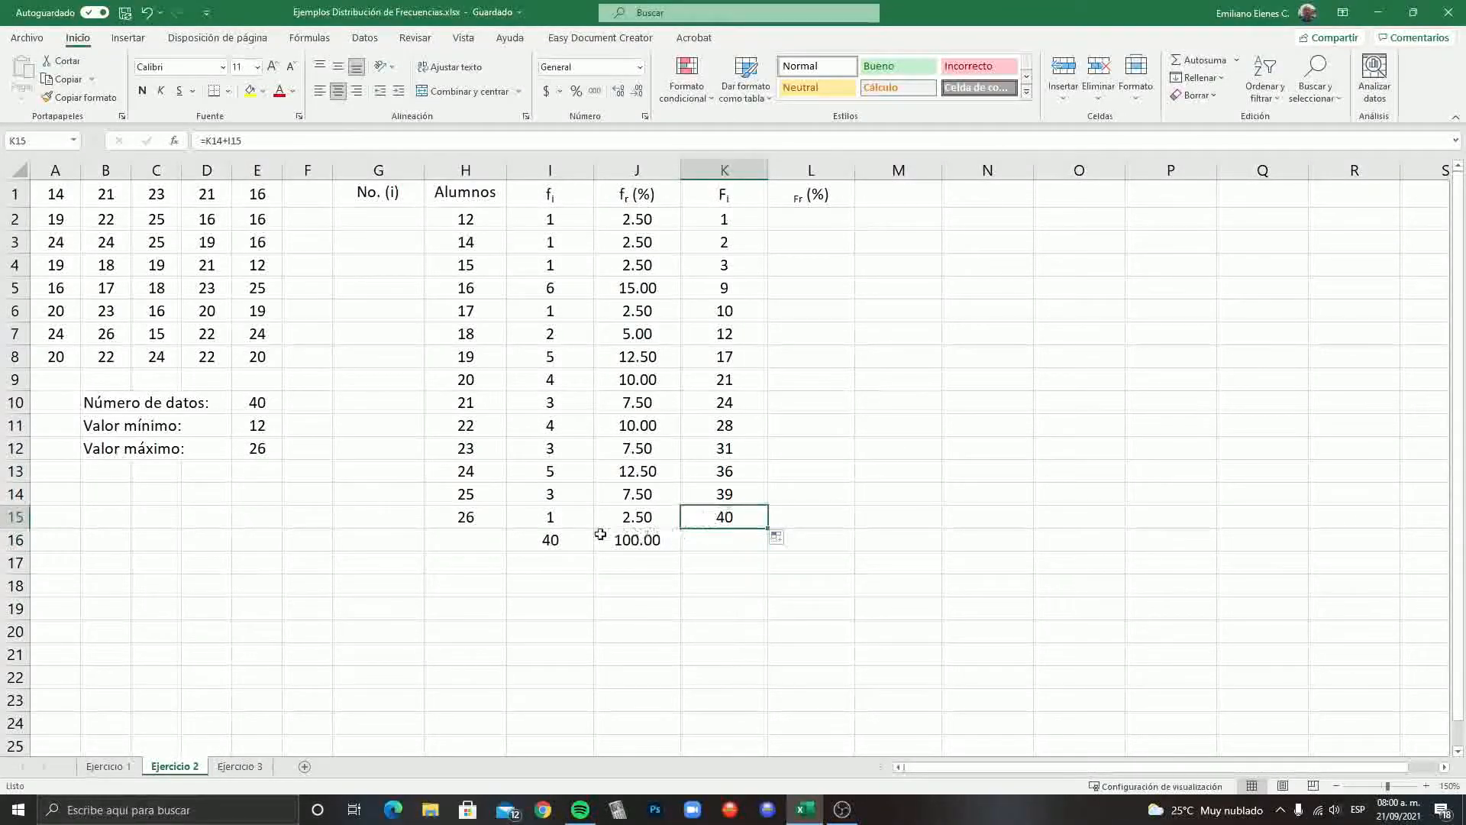
pyautogui.click(550, 541)
pyautogui.click(731, 513)
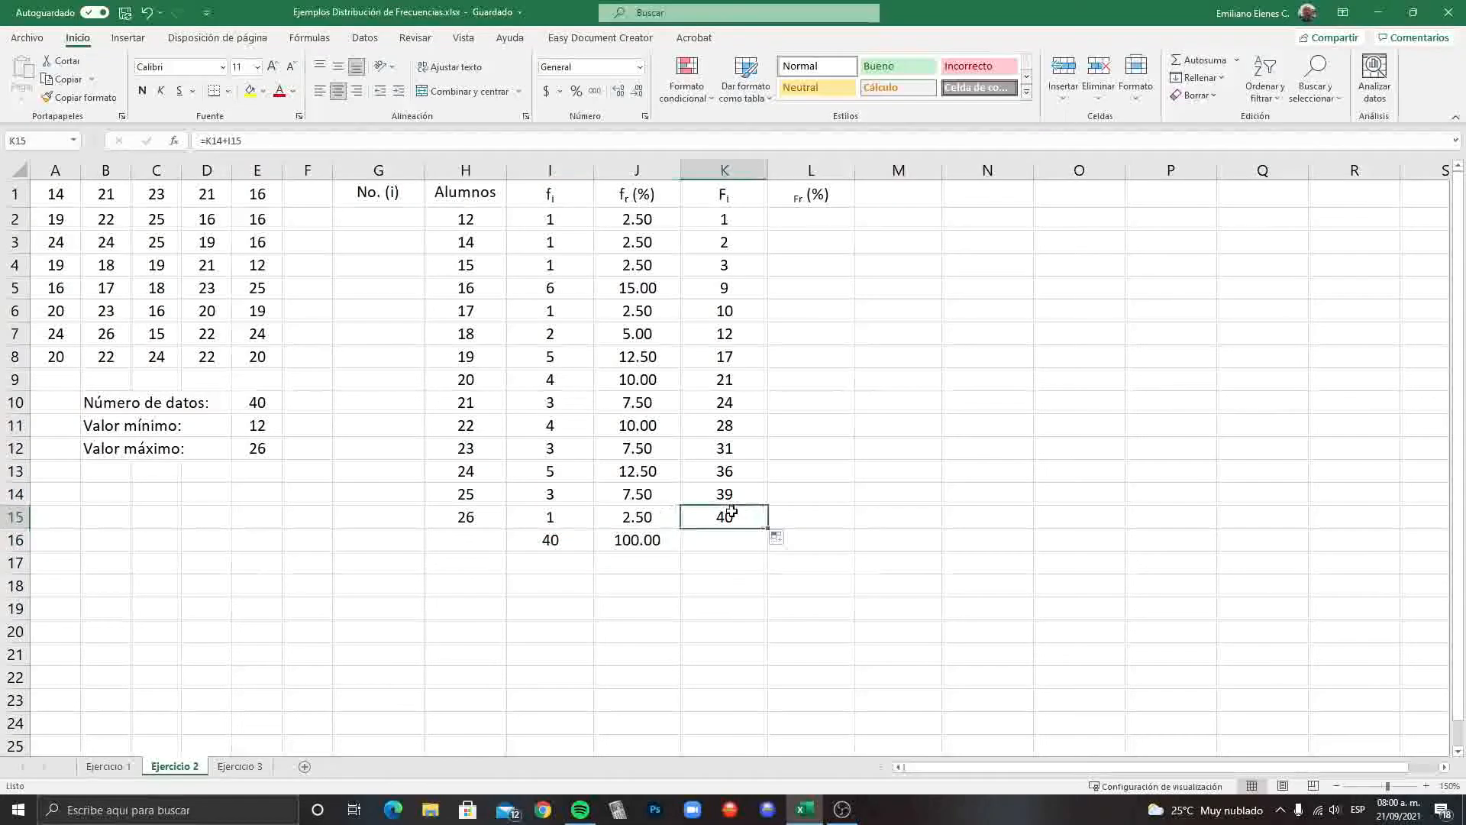
pyautogui.click(548, 539)
pyautogui.click(259, 404)
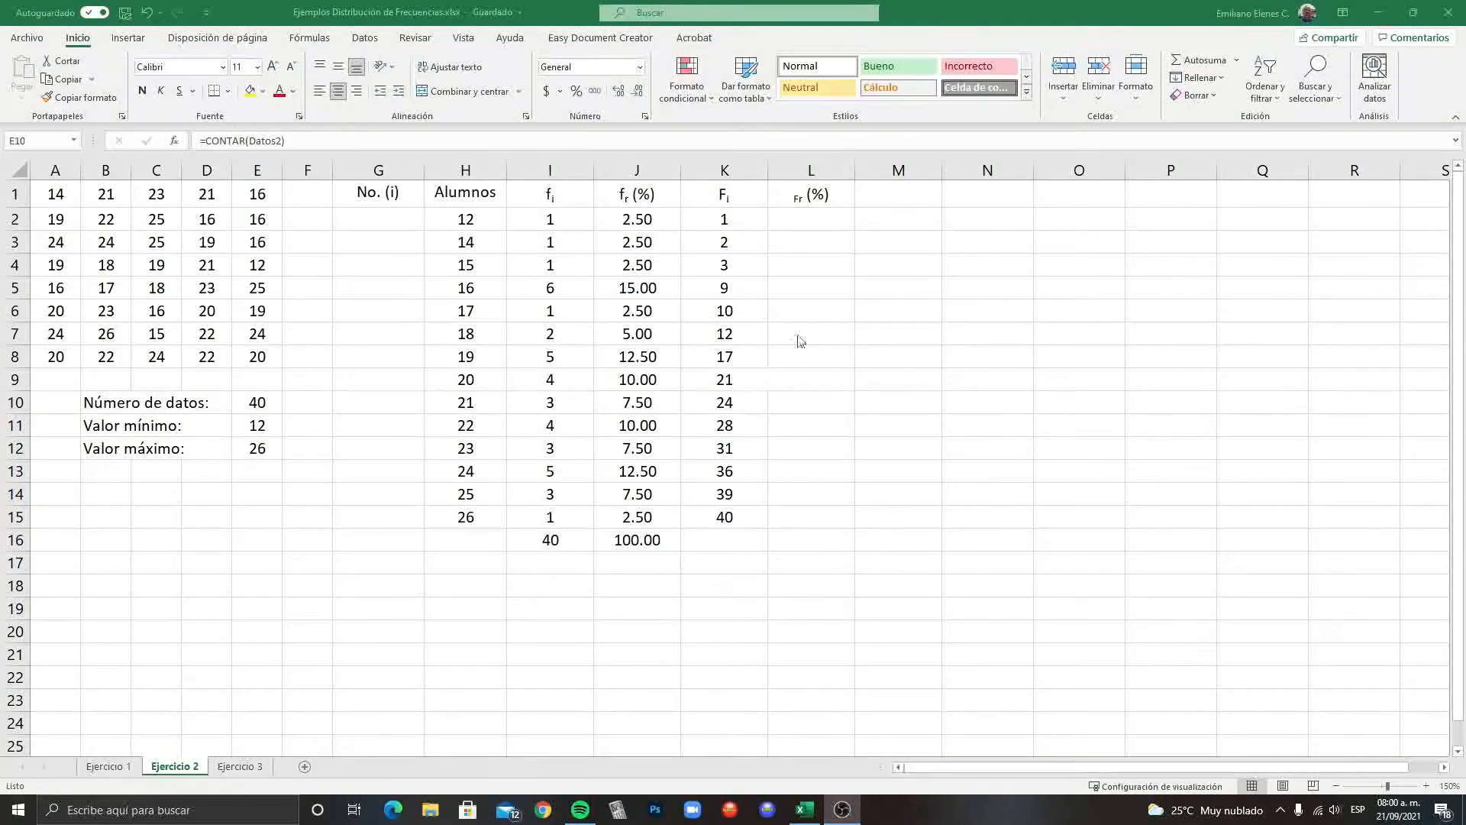
# Step: Remove the subscript effect from the letter F in the L1 header, leaving only the r as subscript
pyautogui.click(801, 200)
pyautogui.click(800, 200)
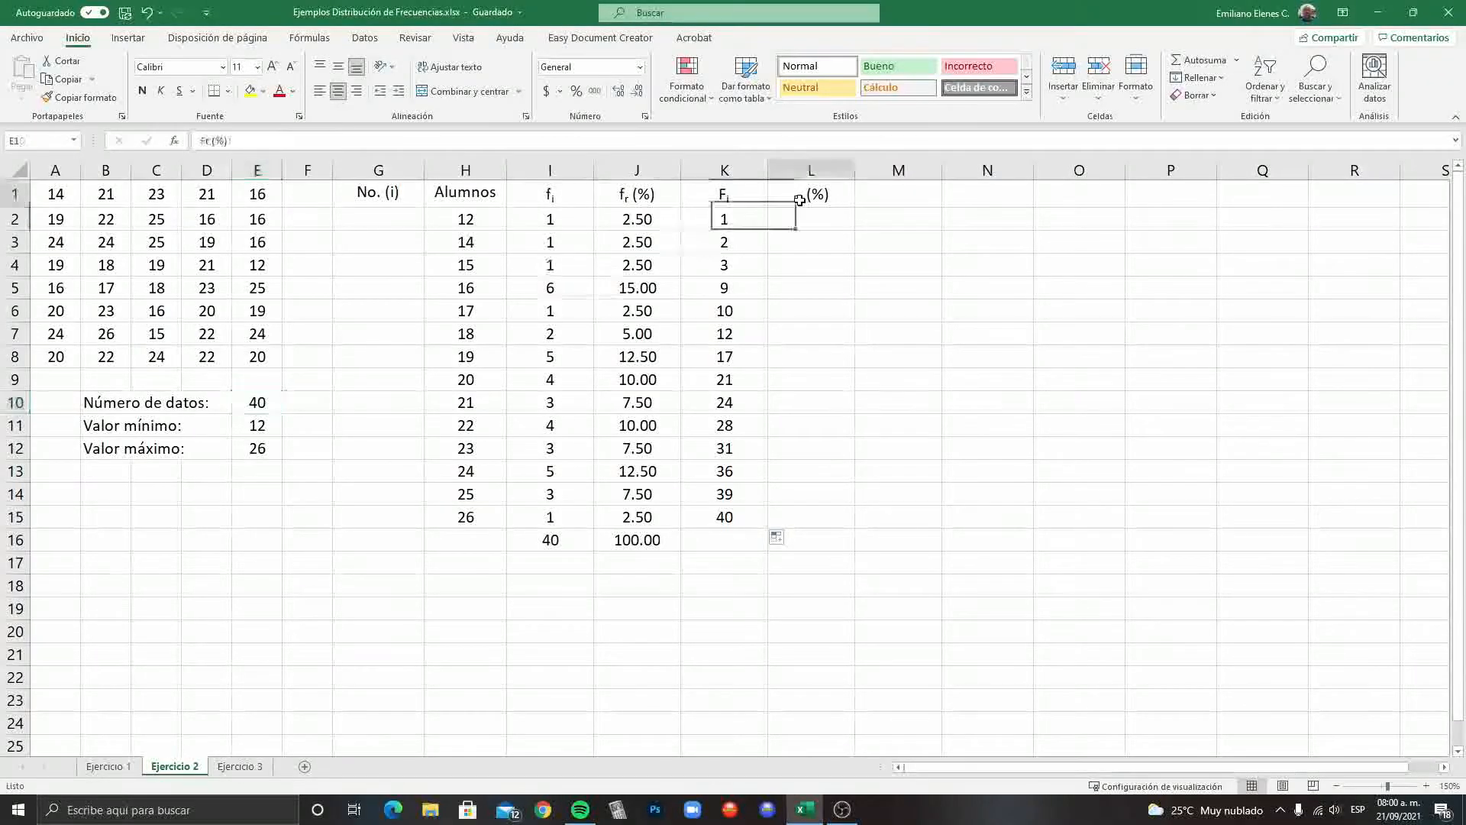
pyautogui.click(205, 136)
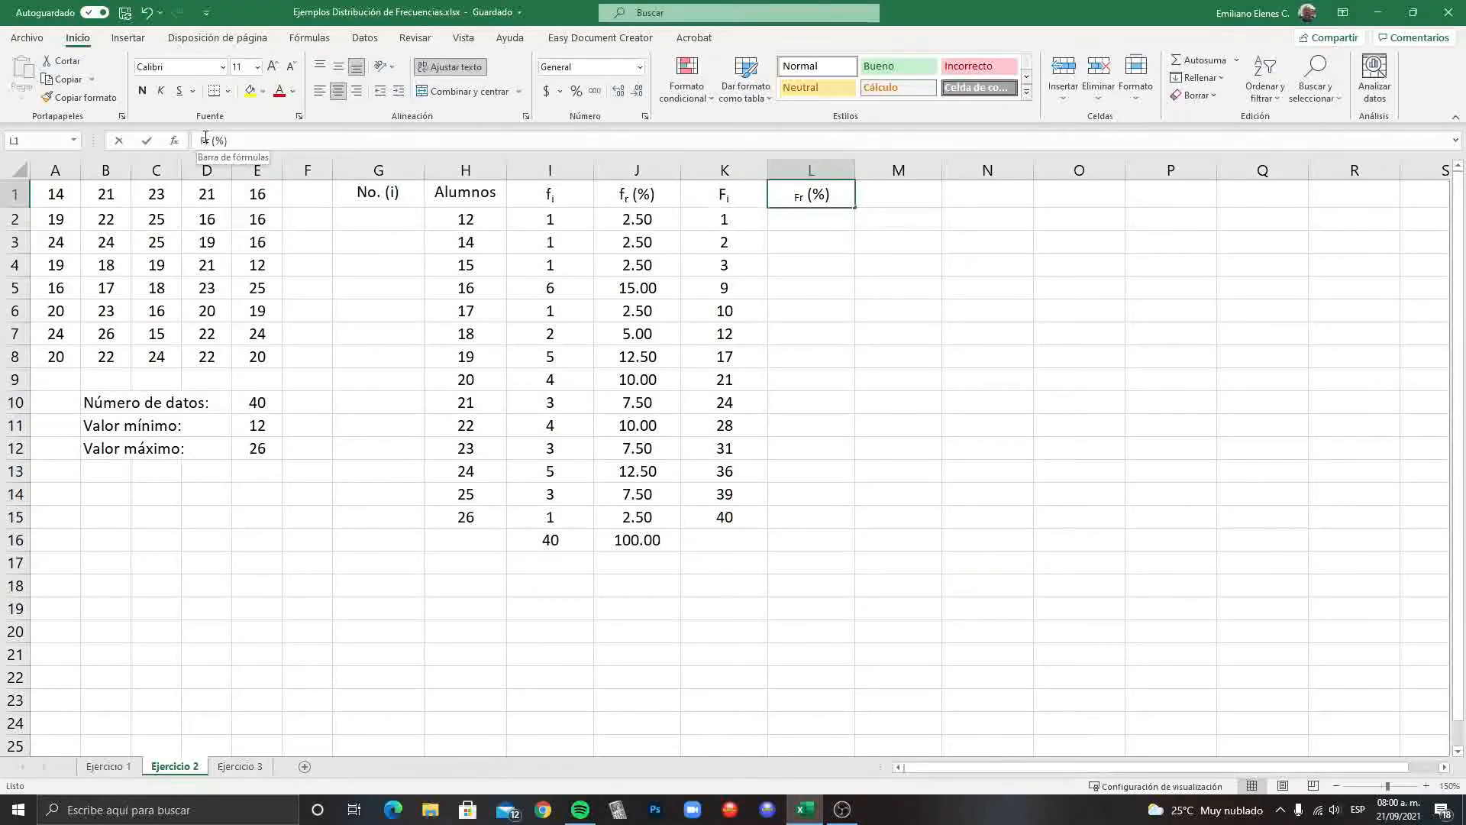
pyautogui.click(202, 138)
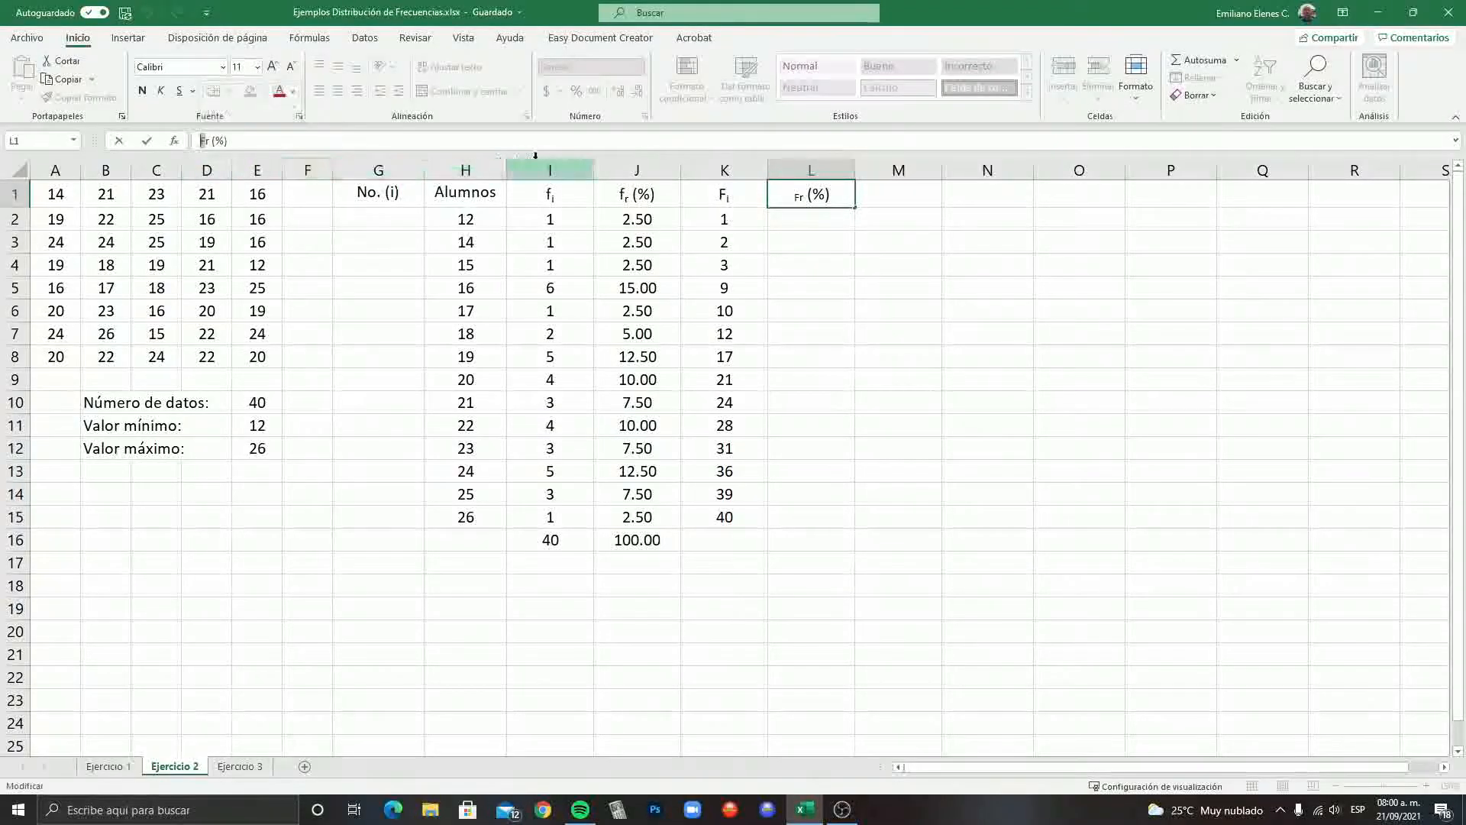
pyautogui.click(300, 116)
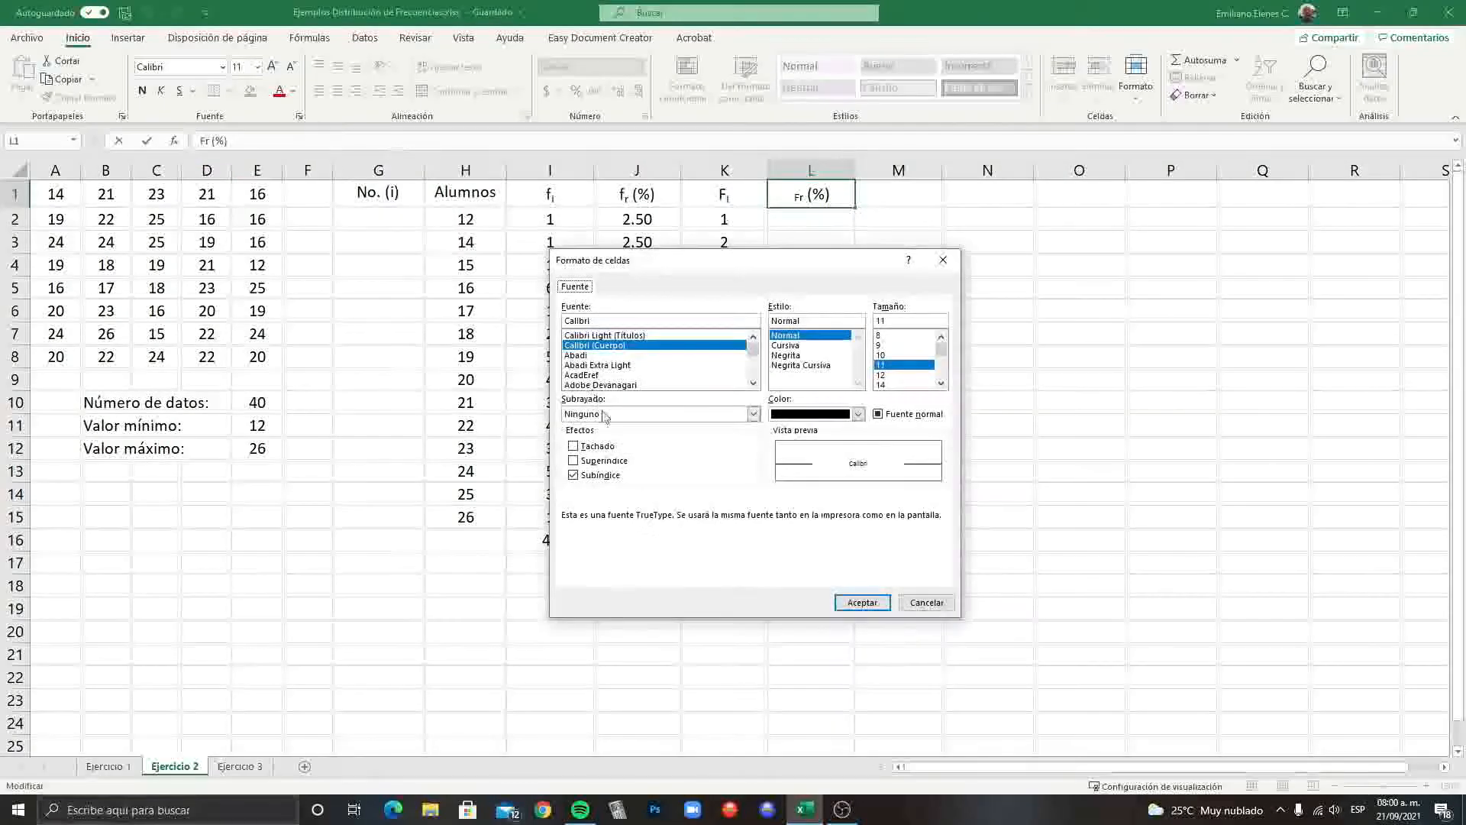
pyautogui.click(601, 475)
pyautogui.click(862, 603)
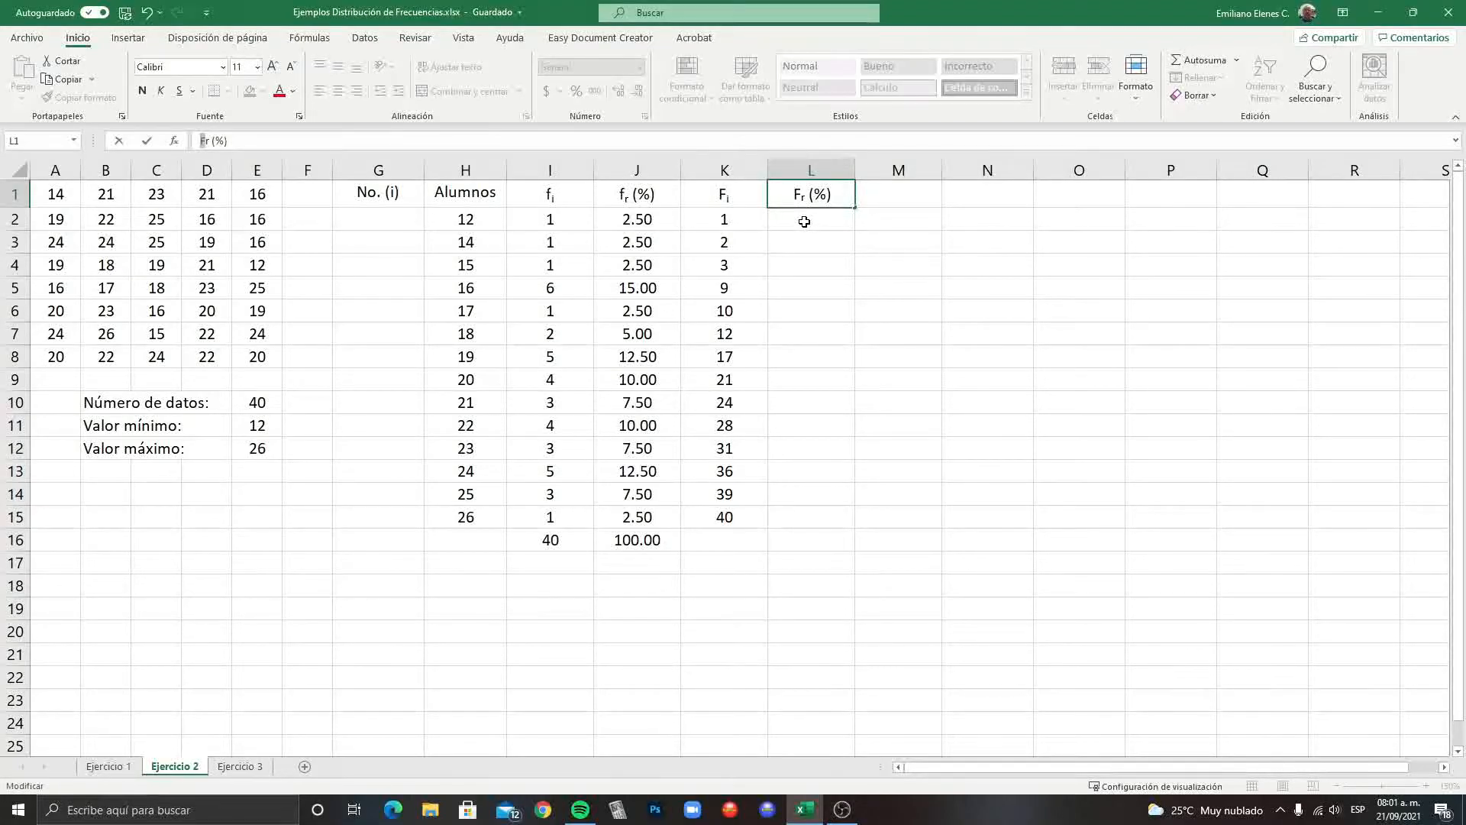
# Step: Enter the first cumulative relative frequency in cell L2 with the formula =J2
pyautogui.click(804, 221)
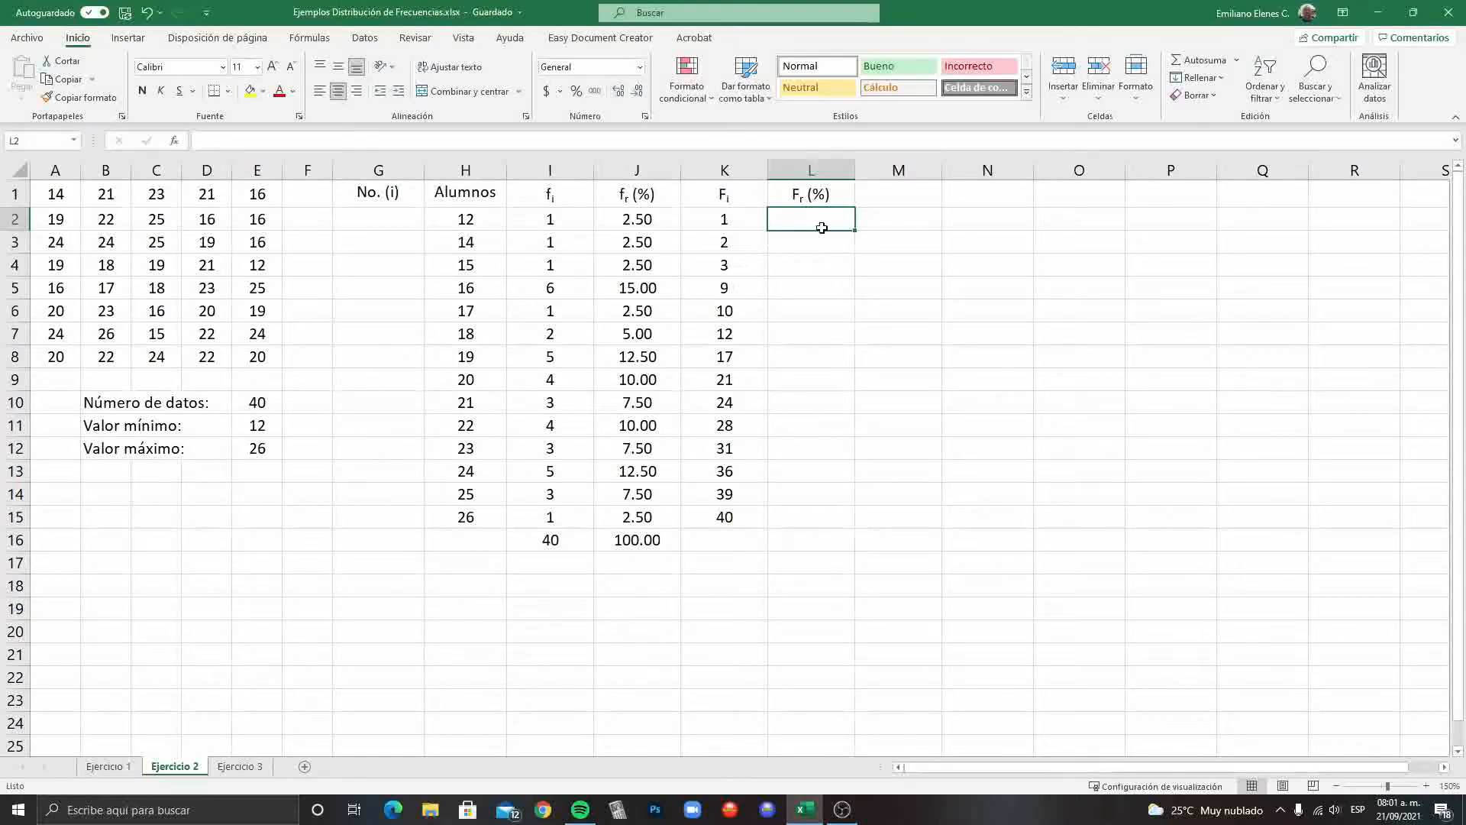
pyautogui.write('=')
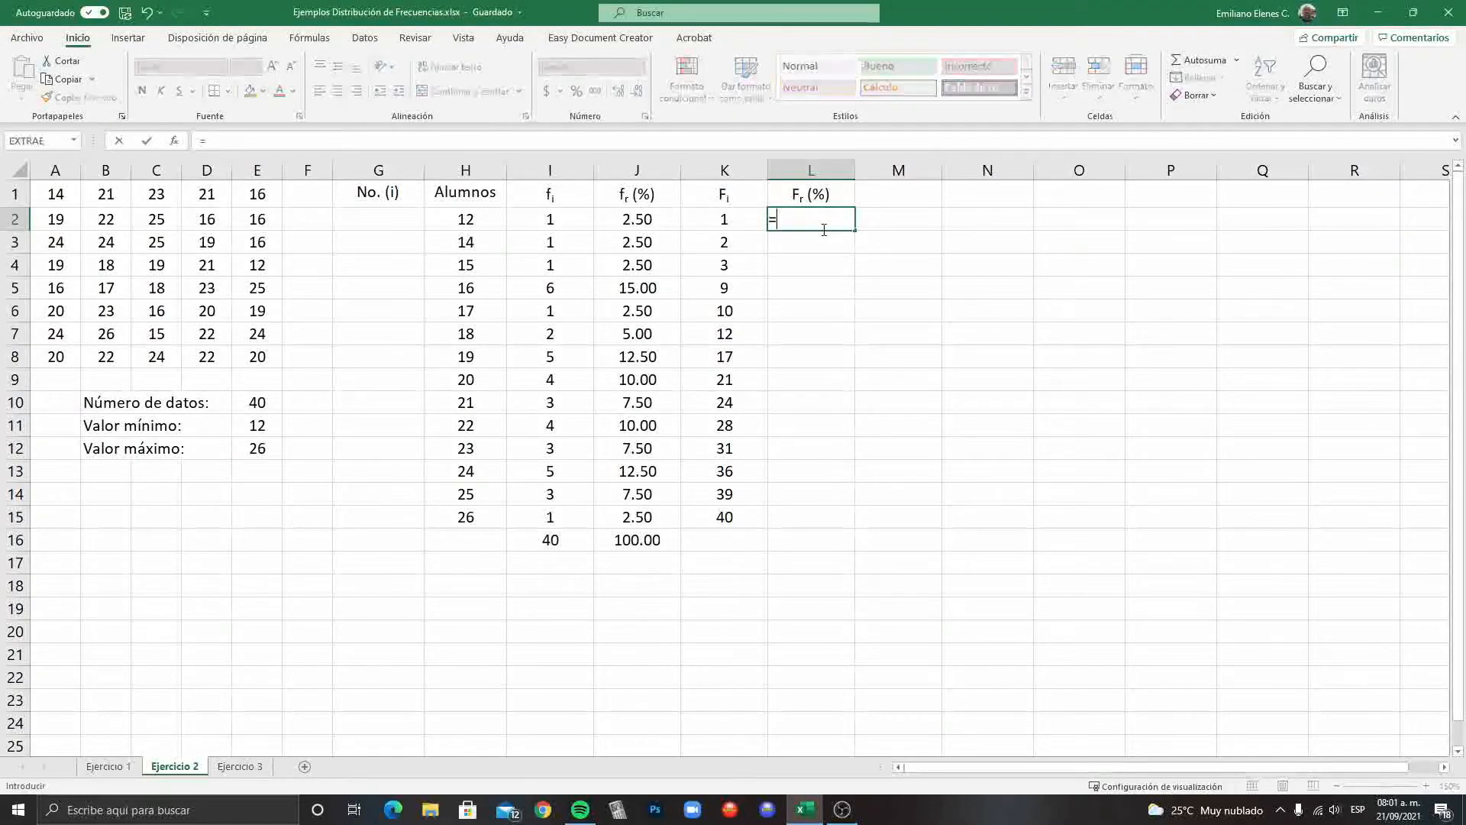
pyautogui.click(633, 220)
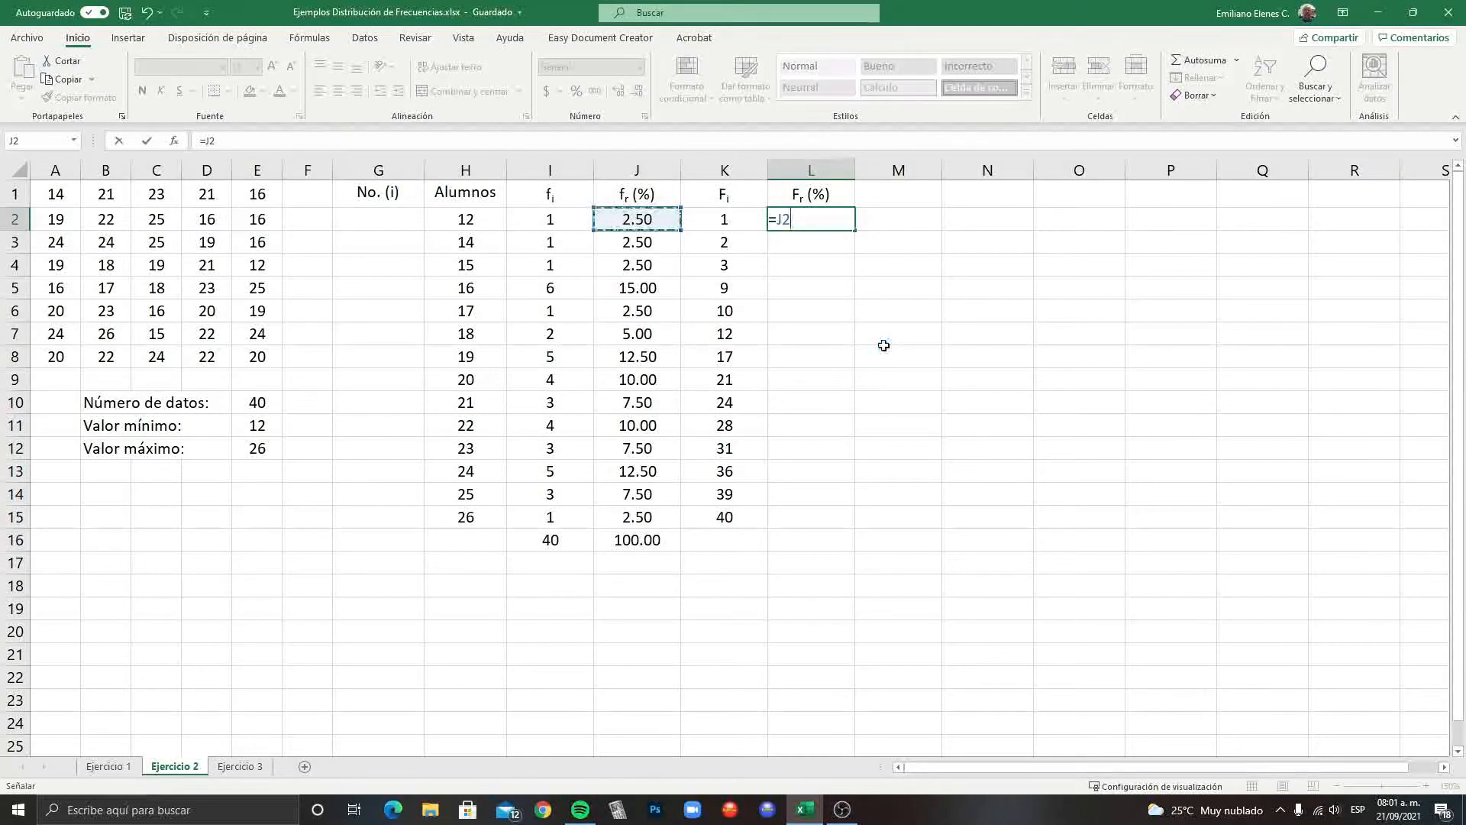
pyautogui.press('Return')
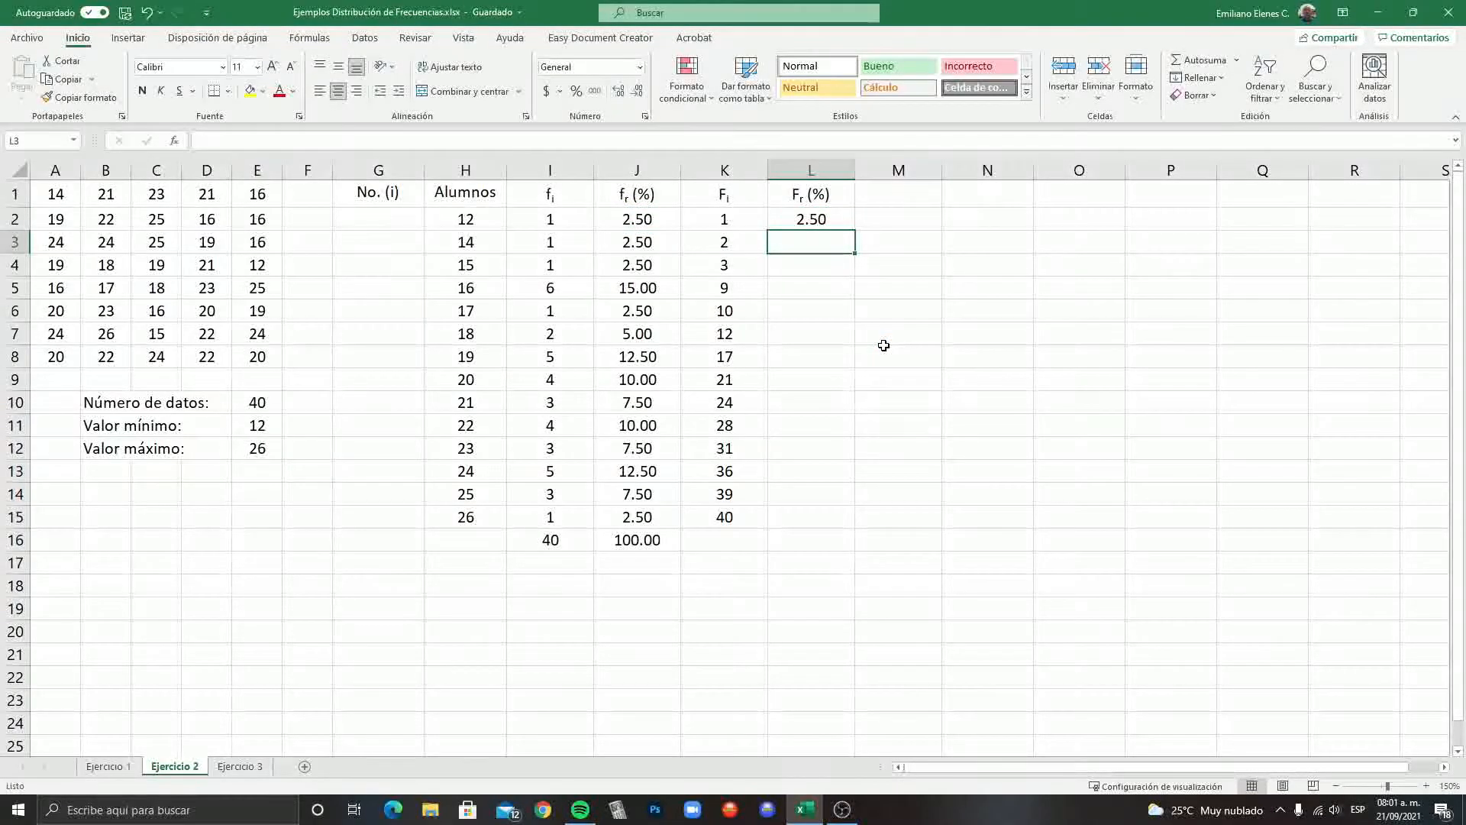
# Step: Enter the formula =L2+J3 in cell L3 and fill it down through L15
pyautogui.write('=')
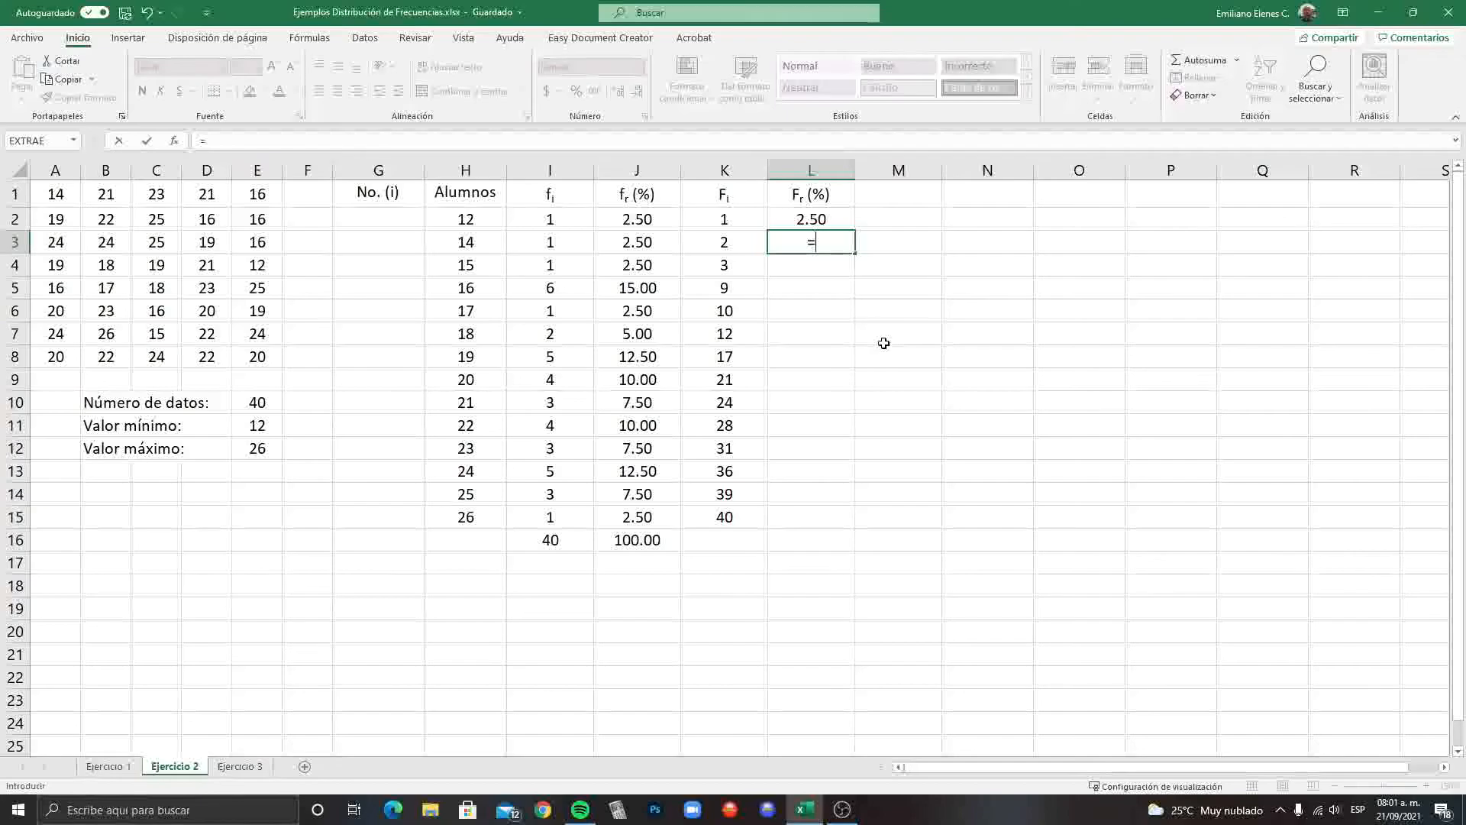
pyautogui.click(822, 216)
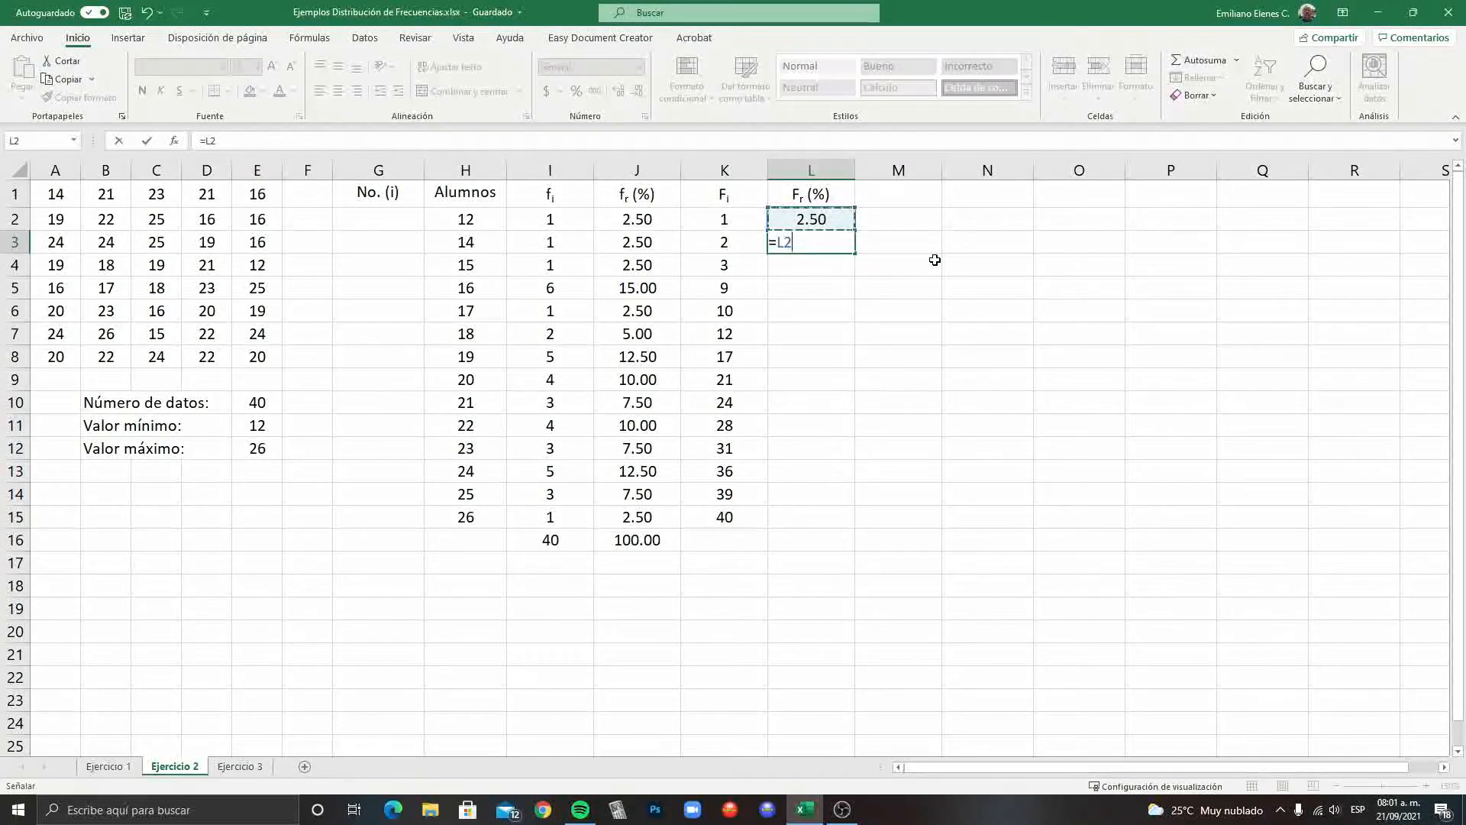
pyautogui.write('+')
pyautogui.click(670, 247)
pyautogui.press('Return')
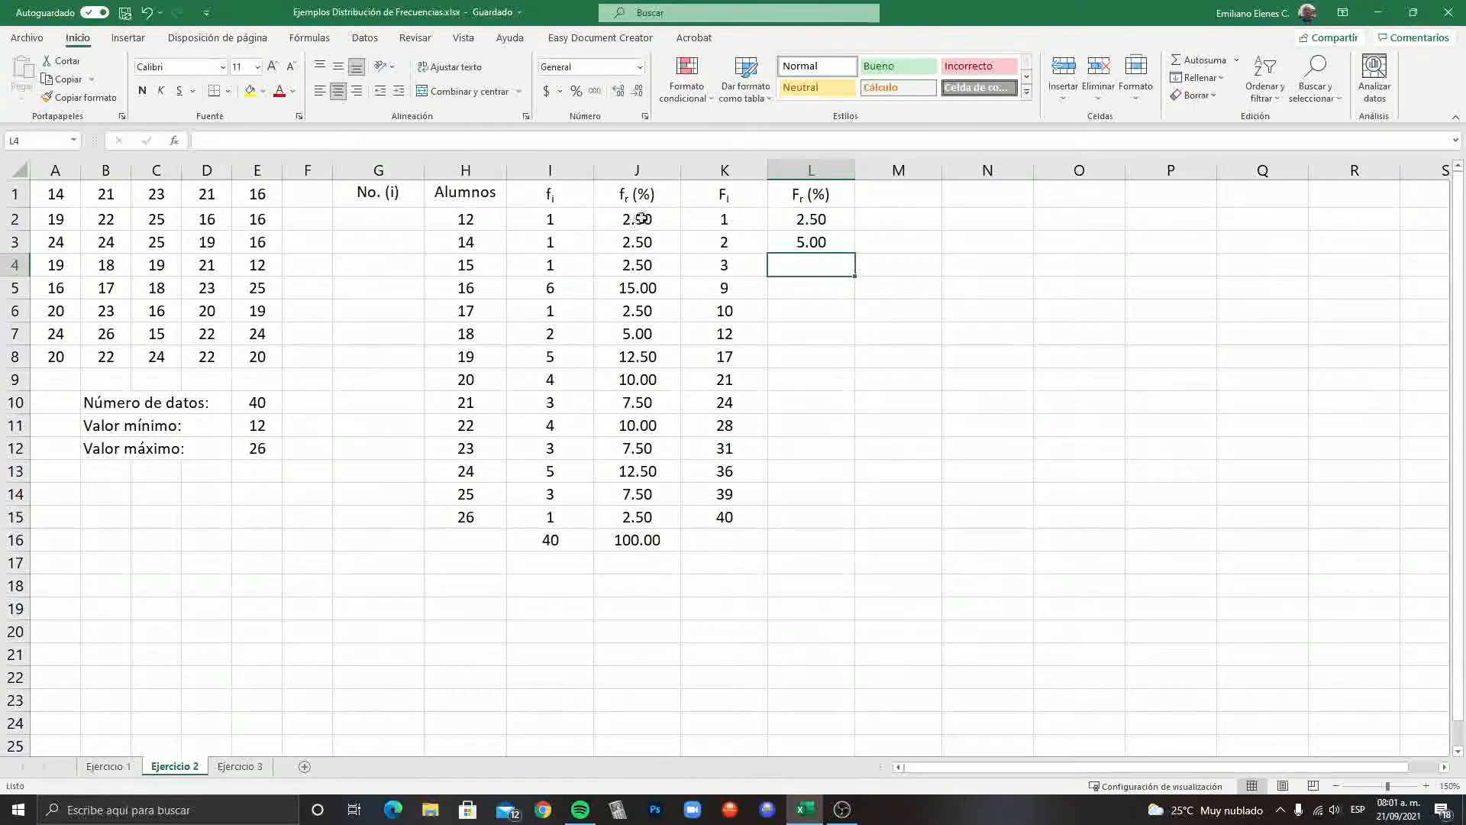
pyautogui.click(819, 243)
pyautogui.moveTo(857, 254); pyautogui.dragTo(829, 521)
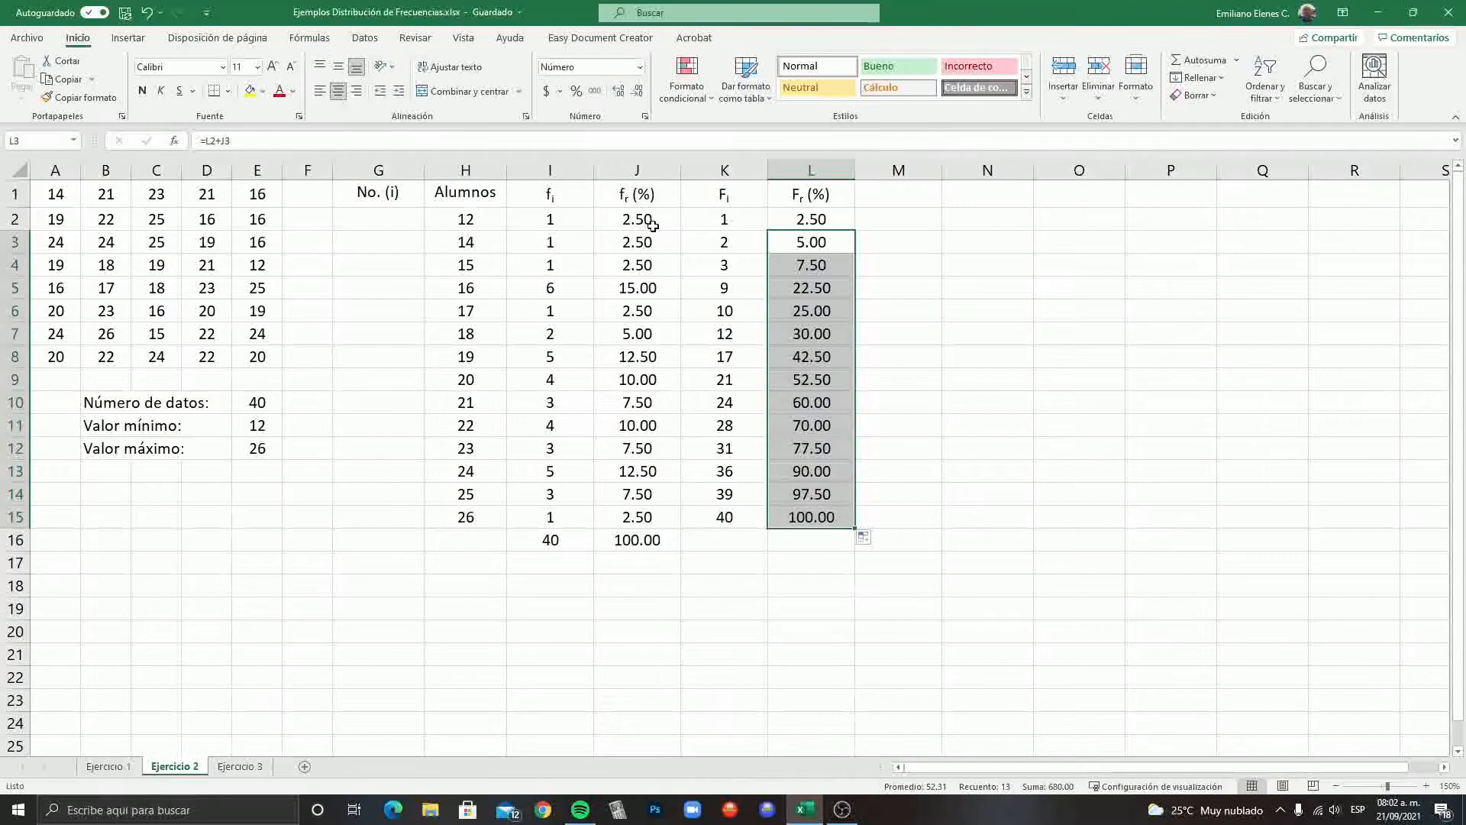
# Step: Replace the L2 formula with =K2/$E$10, dividing the cumulative frequency by the fixed number of data
pyautogui.click(808, 222)
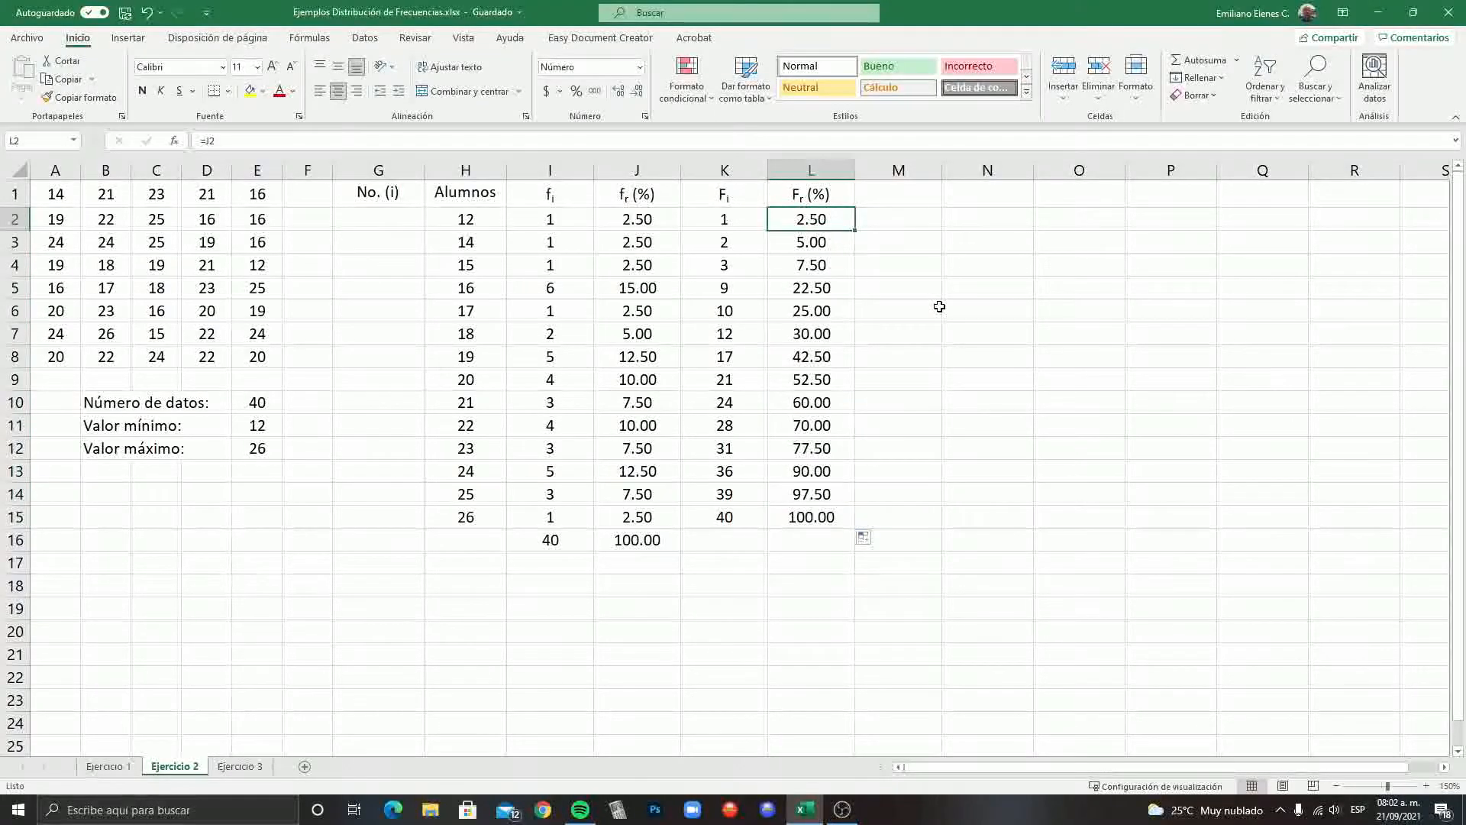
pyautogui.write('=')
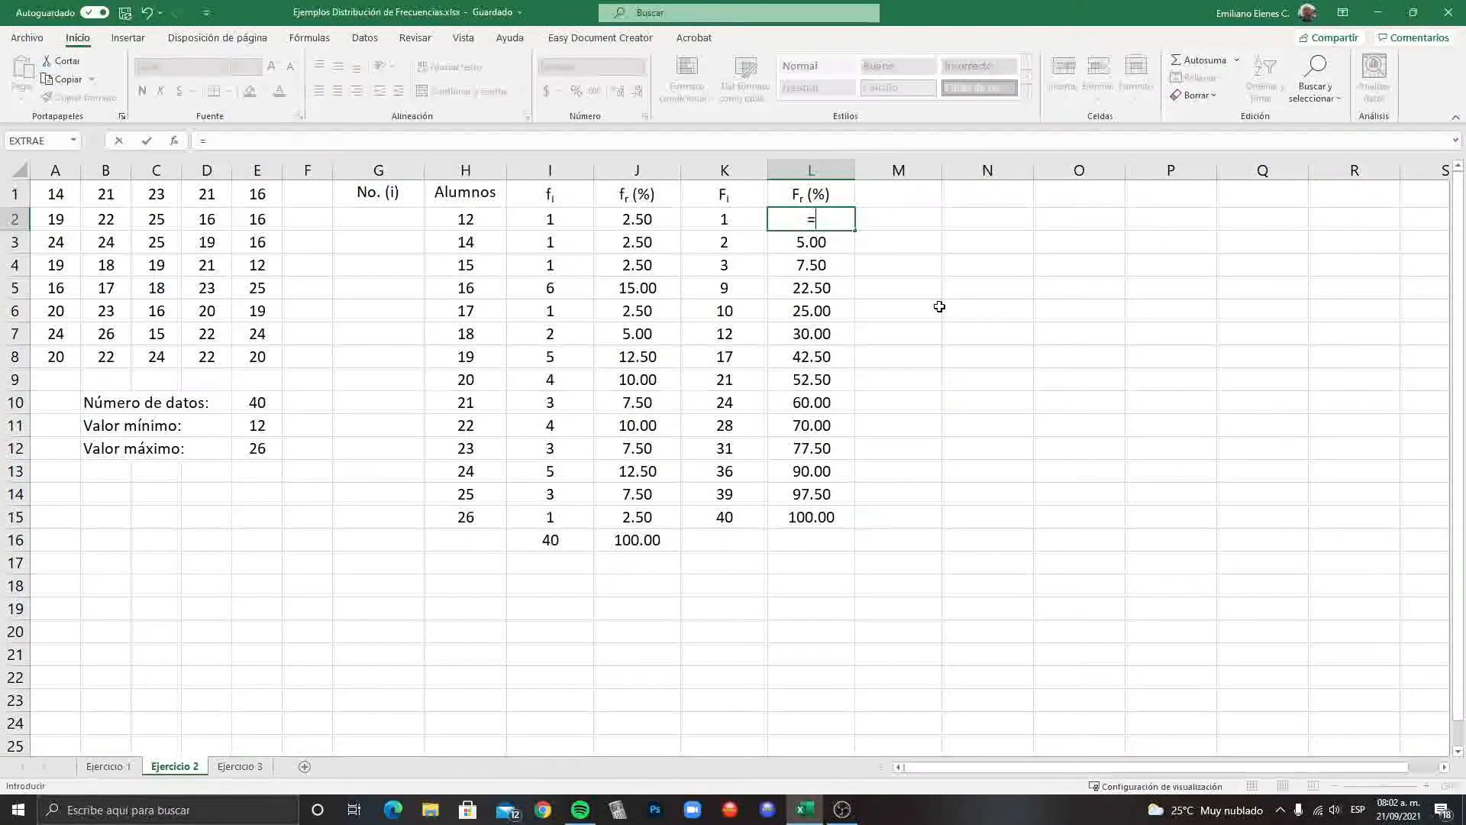
pyautogui.click(709, 218)
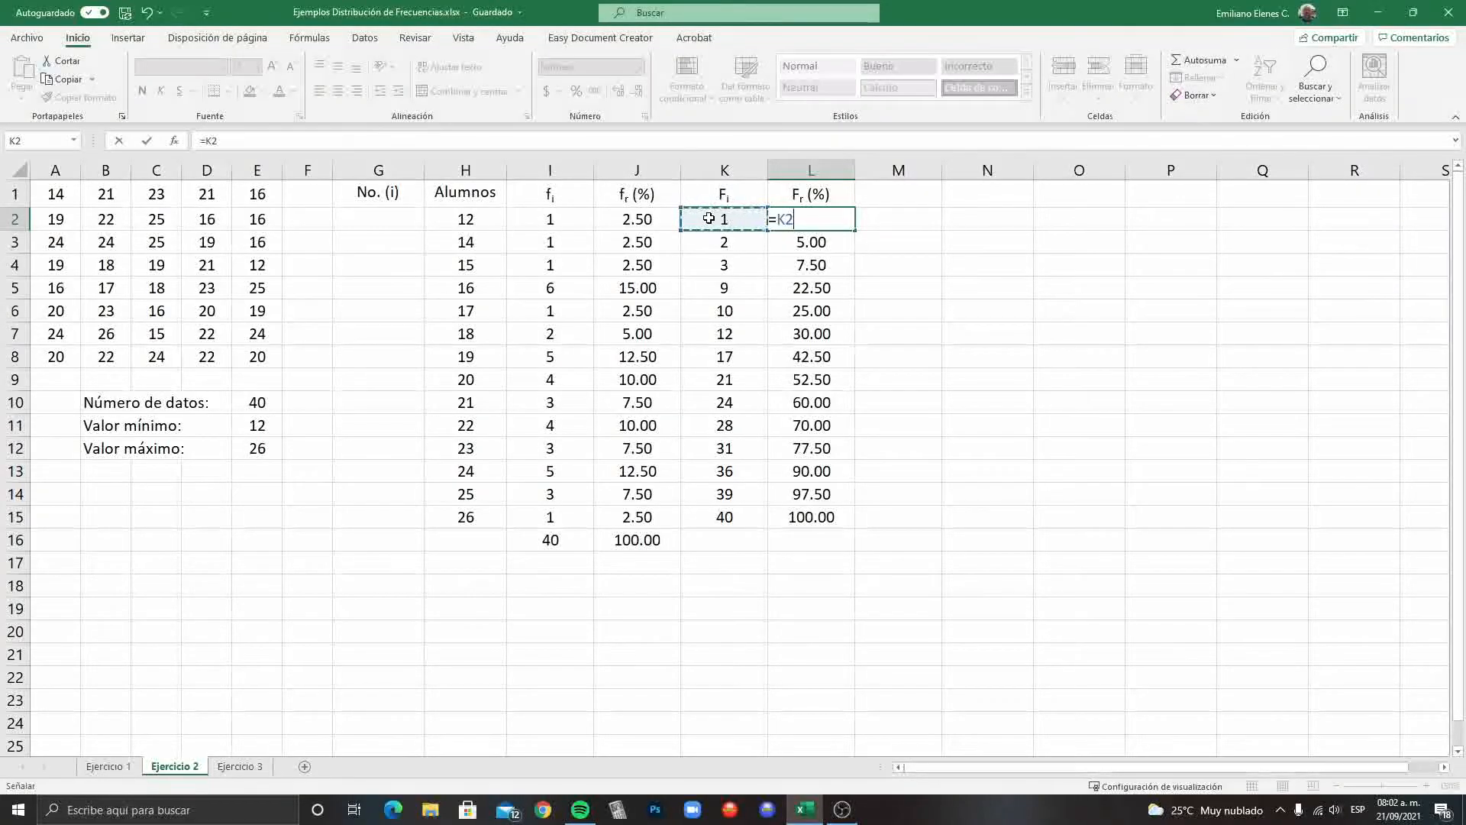
pyautogui.write('/')
pyautogui.click(262, 404)
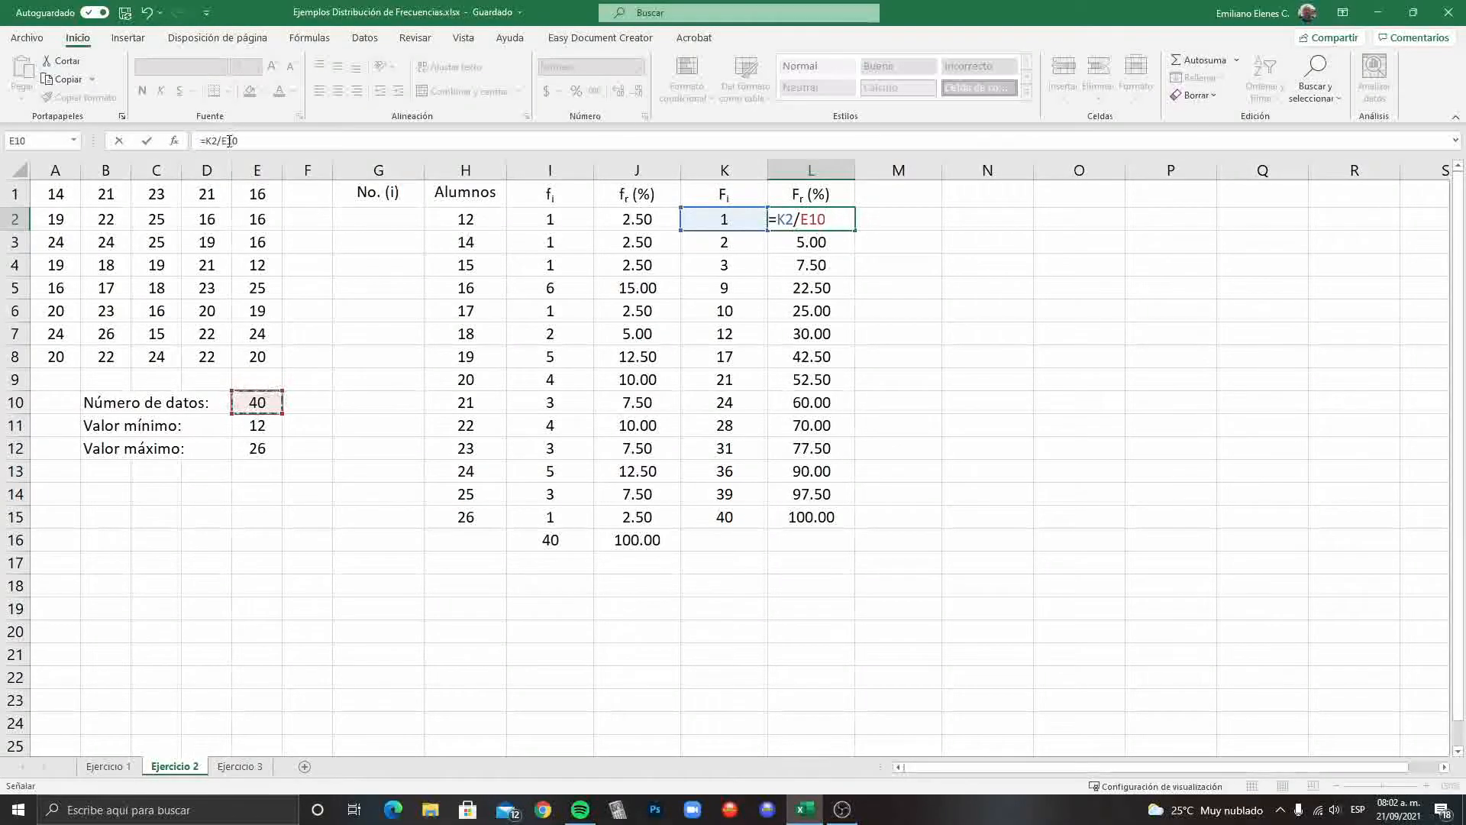
pyautogui.click(226, 142)
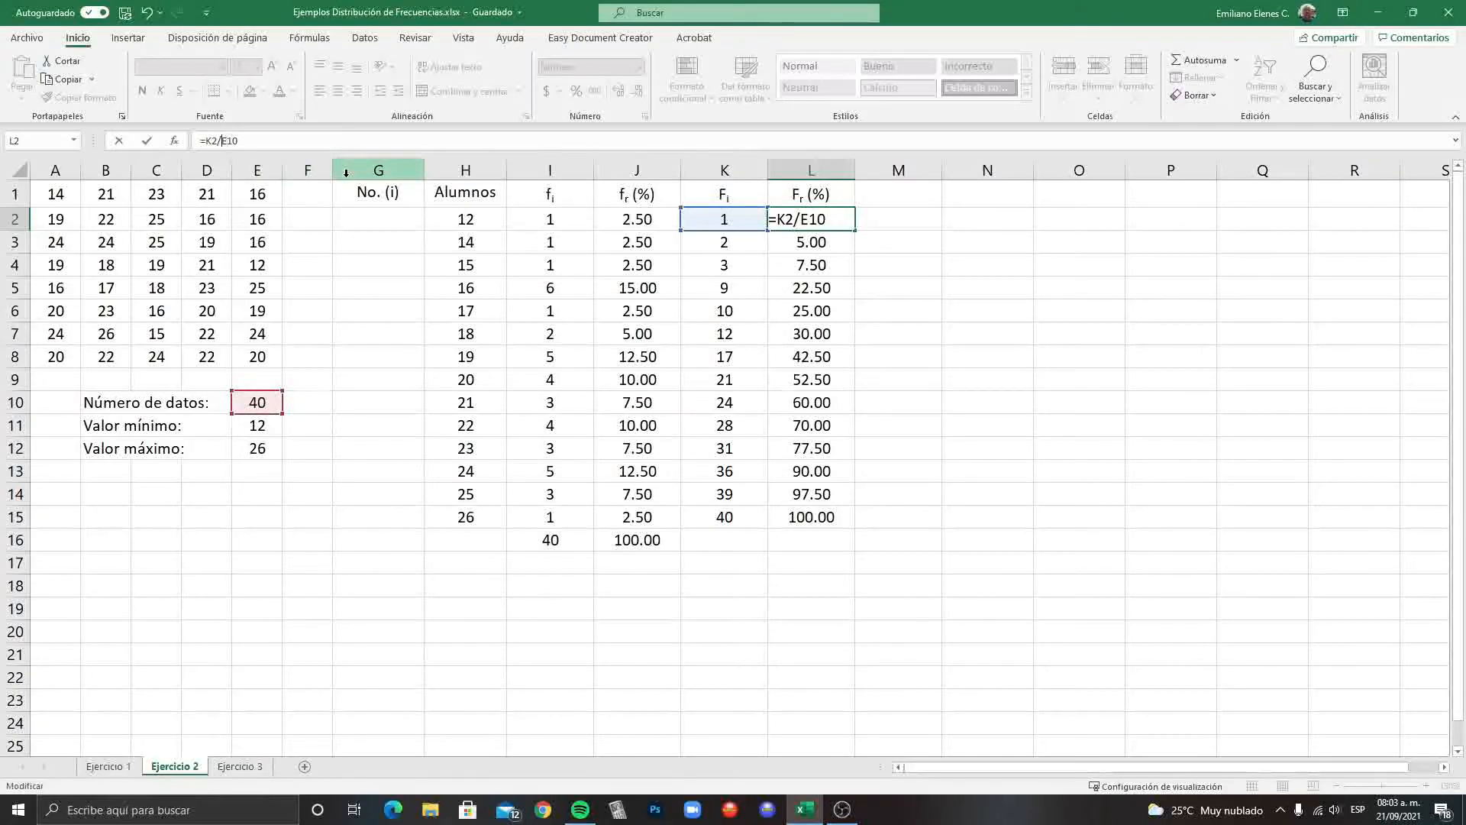
pyautogui.write('$')
pyautogui.press('Right')
pyautogui.write('$')
pyautogui.press('Return')
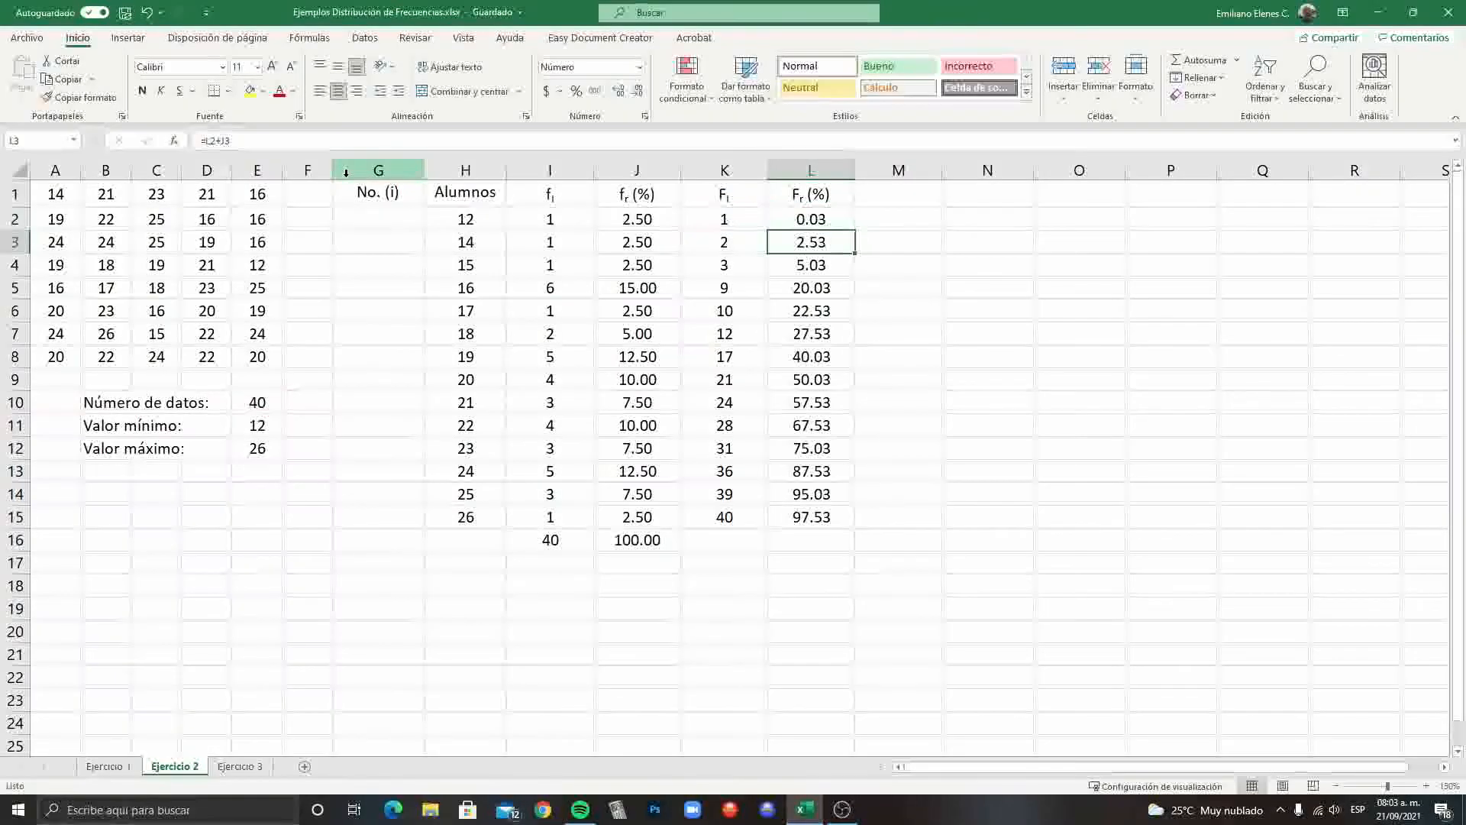
# Step: Extend the L2 formula to =K2/$E$10*100 so it is expressed as a percentage
pyautogui.click(816, 220)
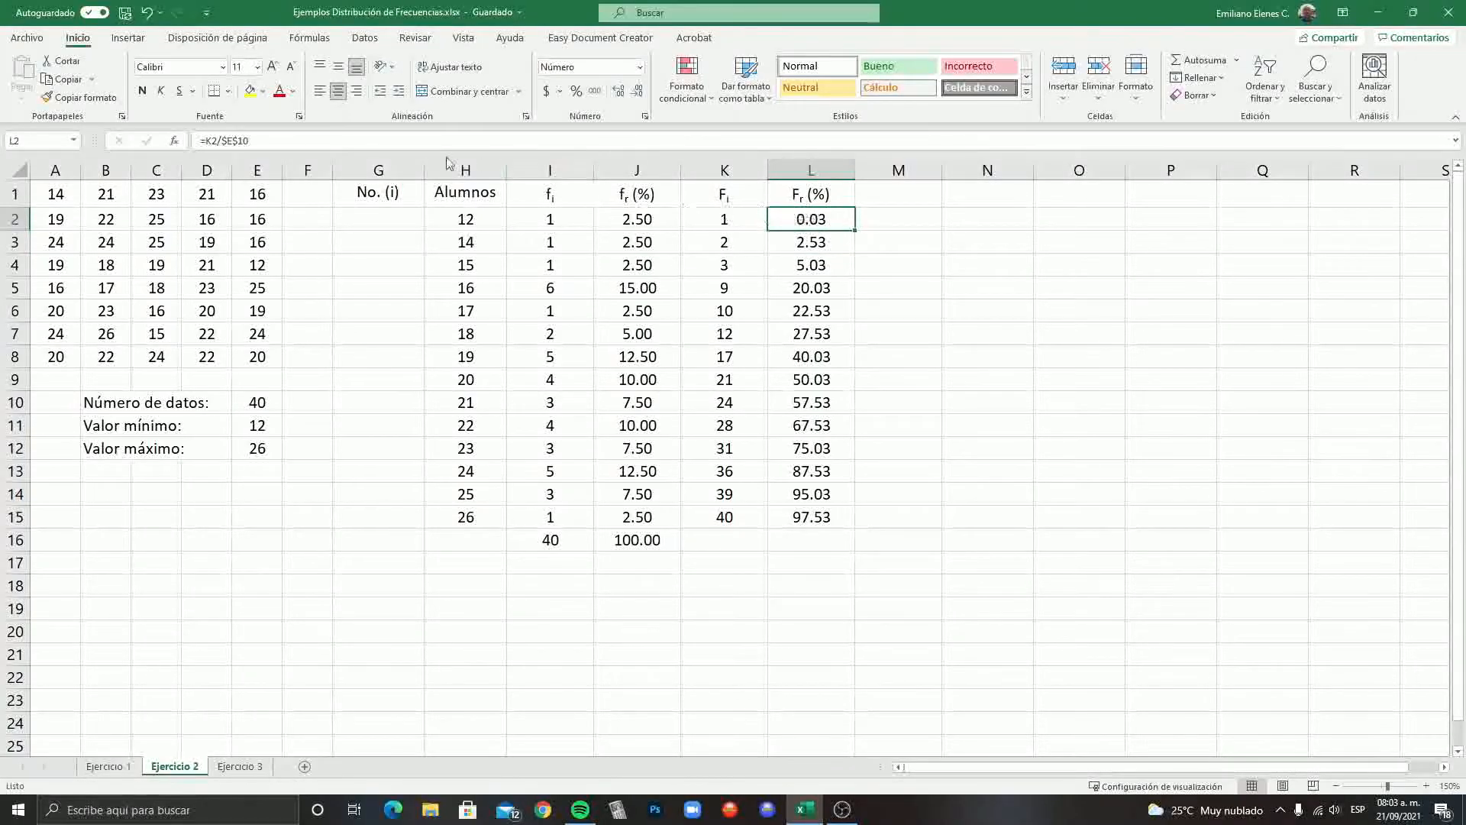
pyautogui.click(313, 140)
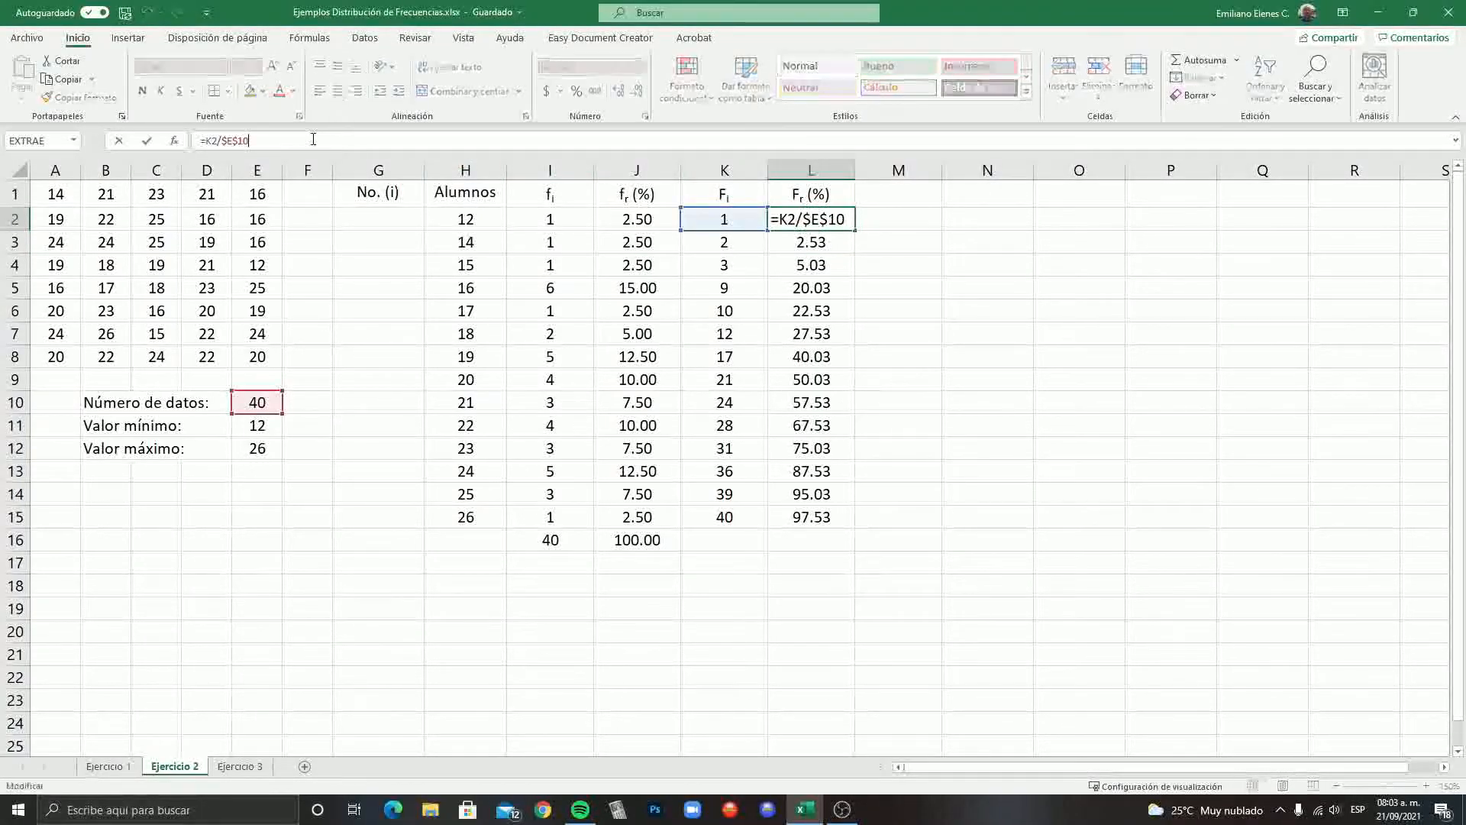
pyautogui.write('*100')
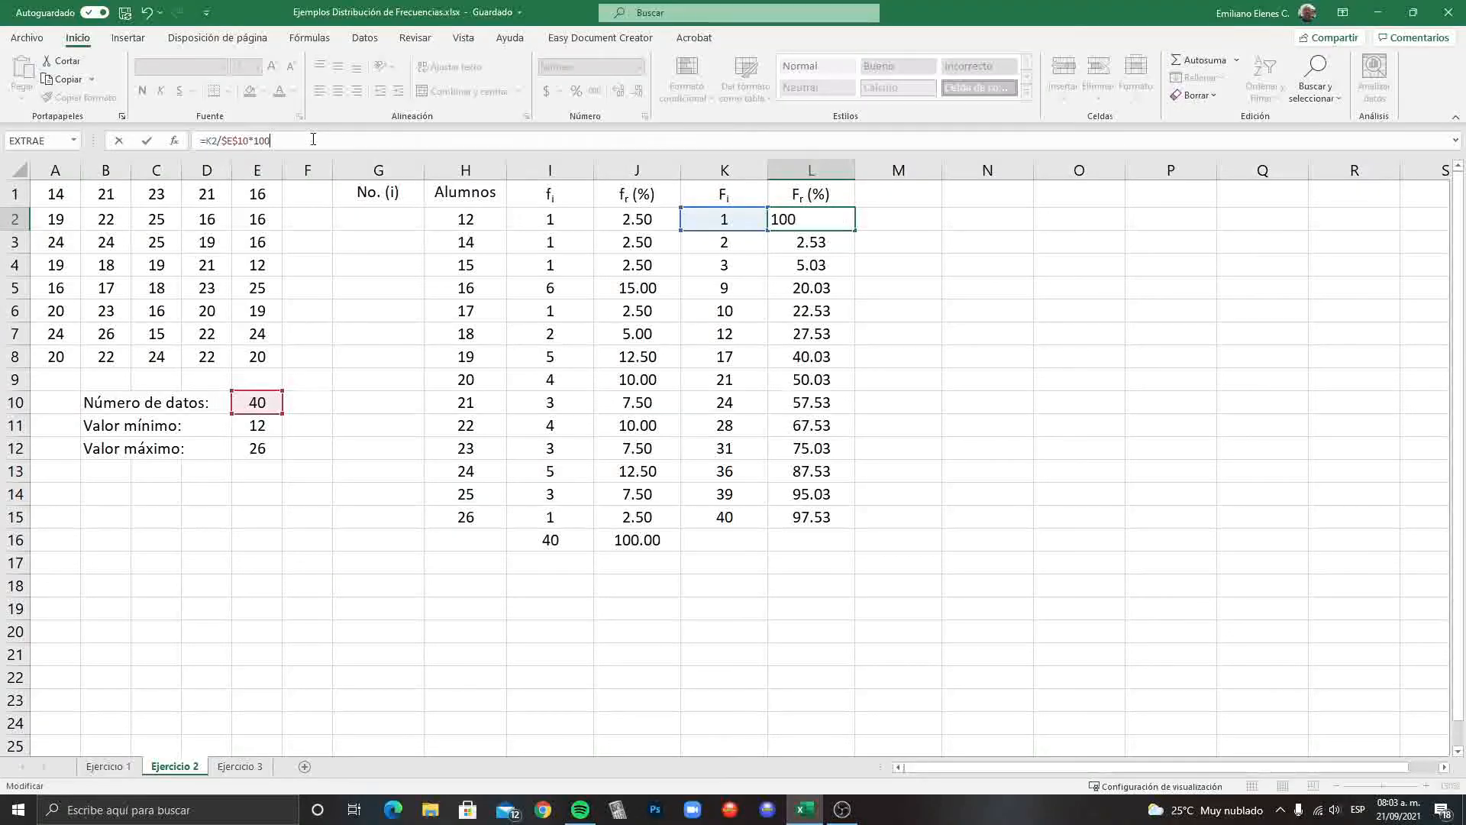
pyautogui.press('Return')
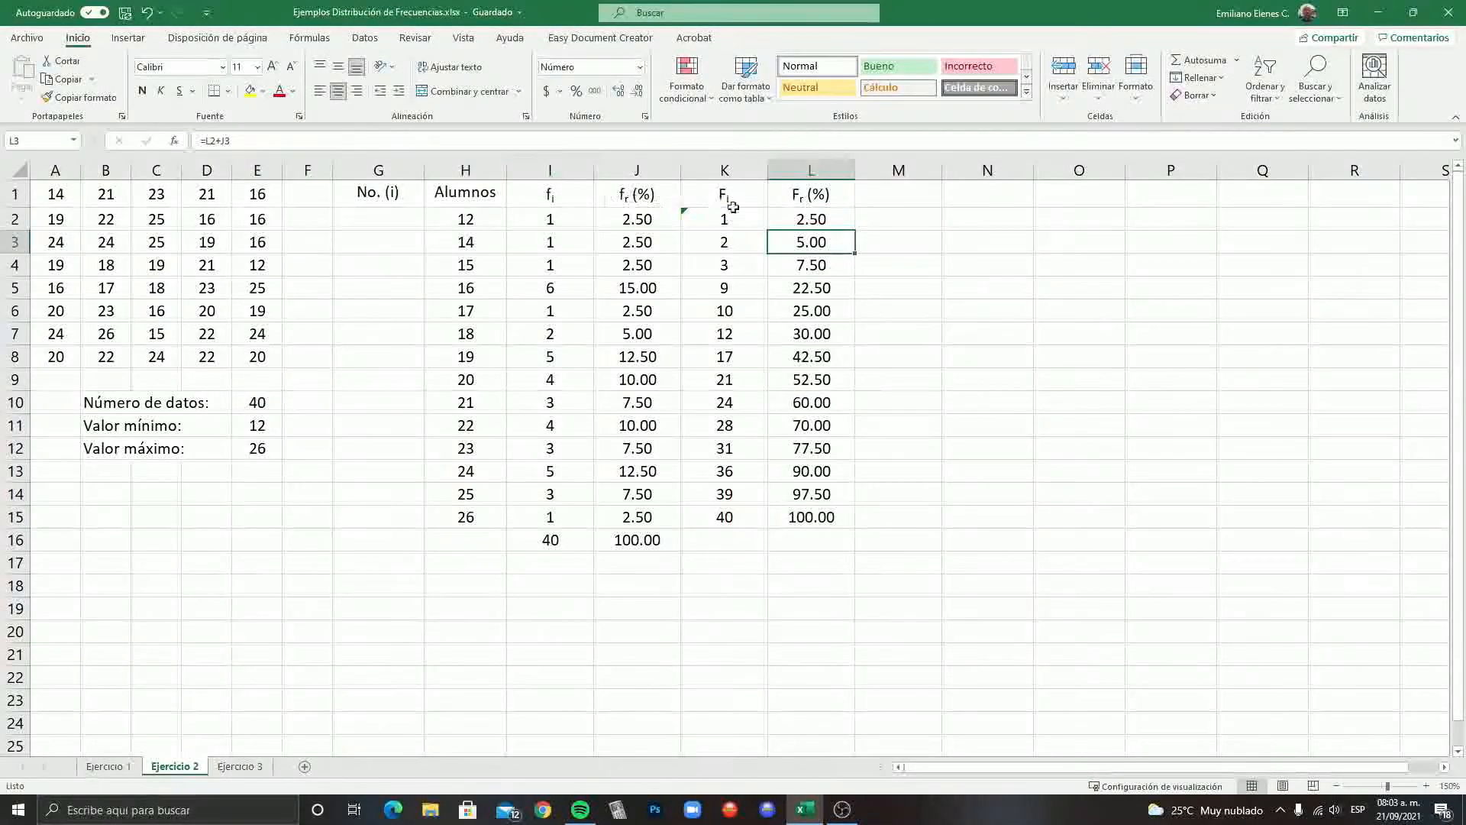
# Step: Fill the cumulative relative frequency formula in L2 down through L15
pyautogui.click(827, 217)
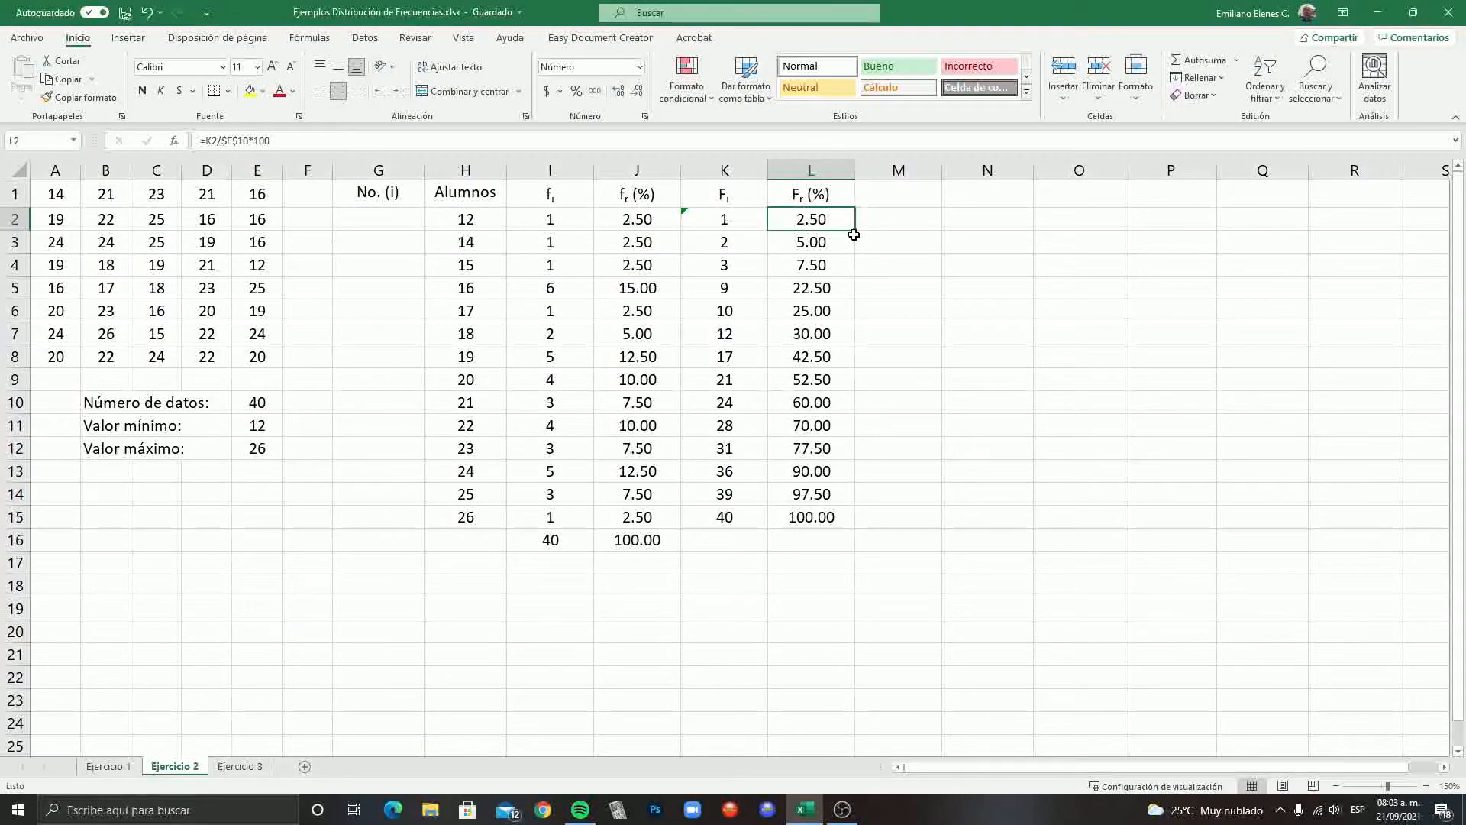
pyautogui.moveTo(855, 230); pyautogui.dragTo(813, 531)
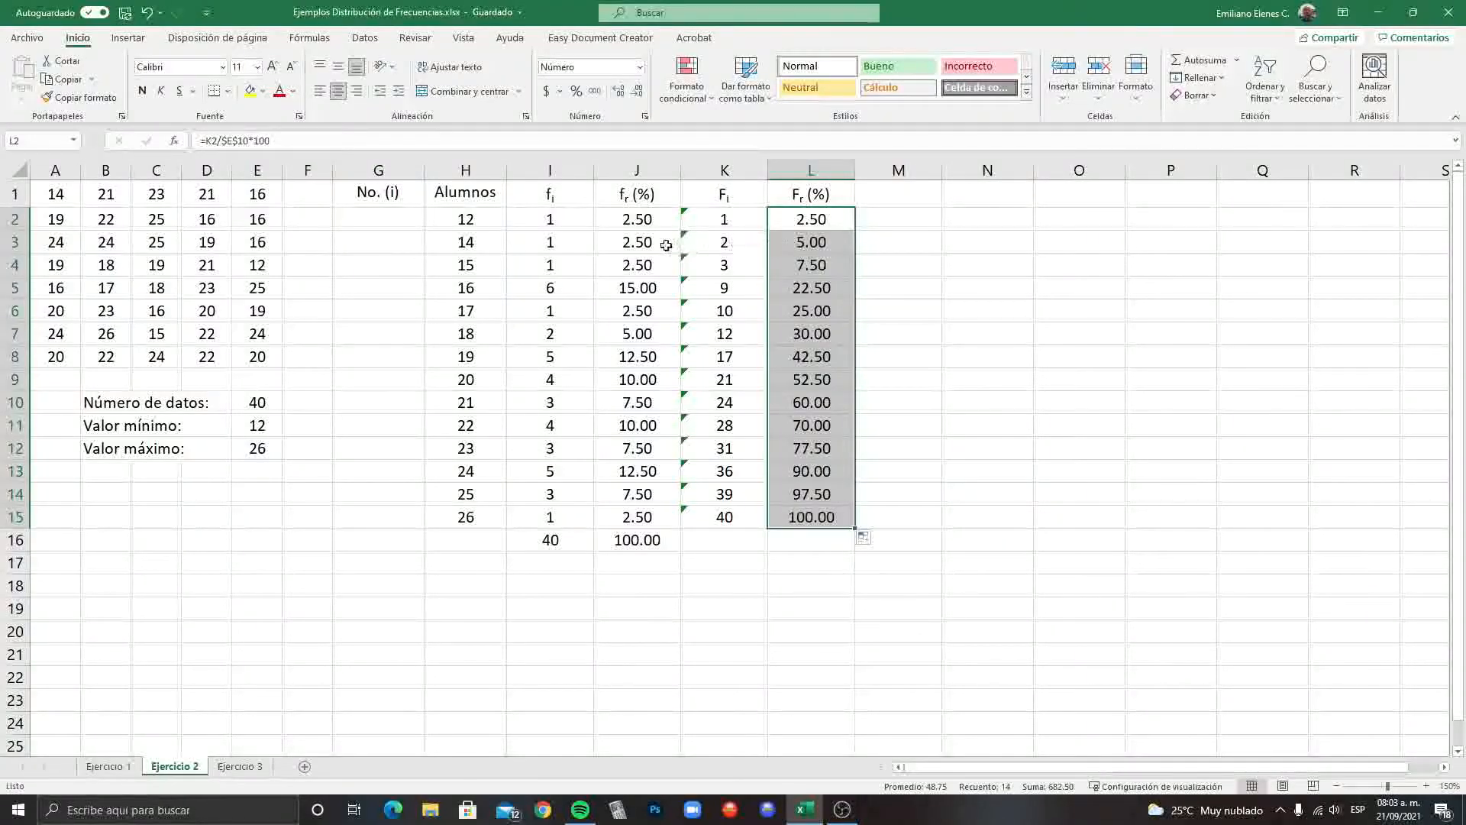
# Step: Check the formula in K2 and the filled cumulative relative frequency formulas cell by cell from L2 to L15
pyautogui.click(735, 222)
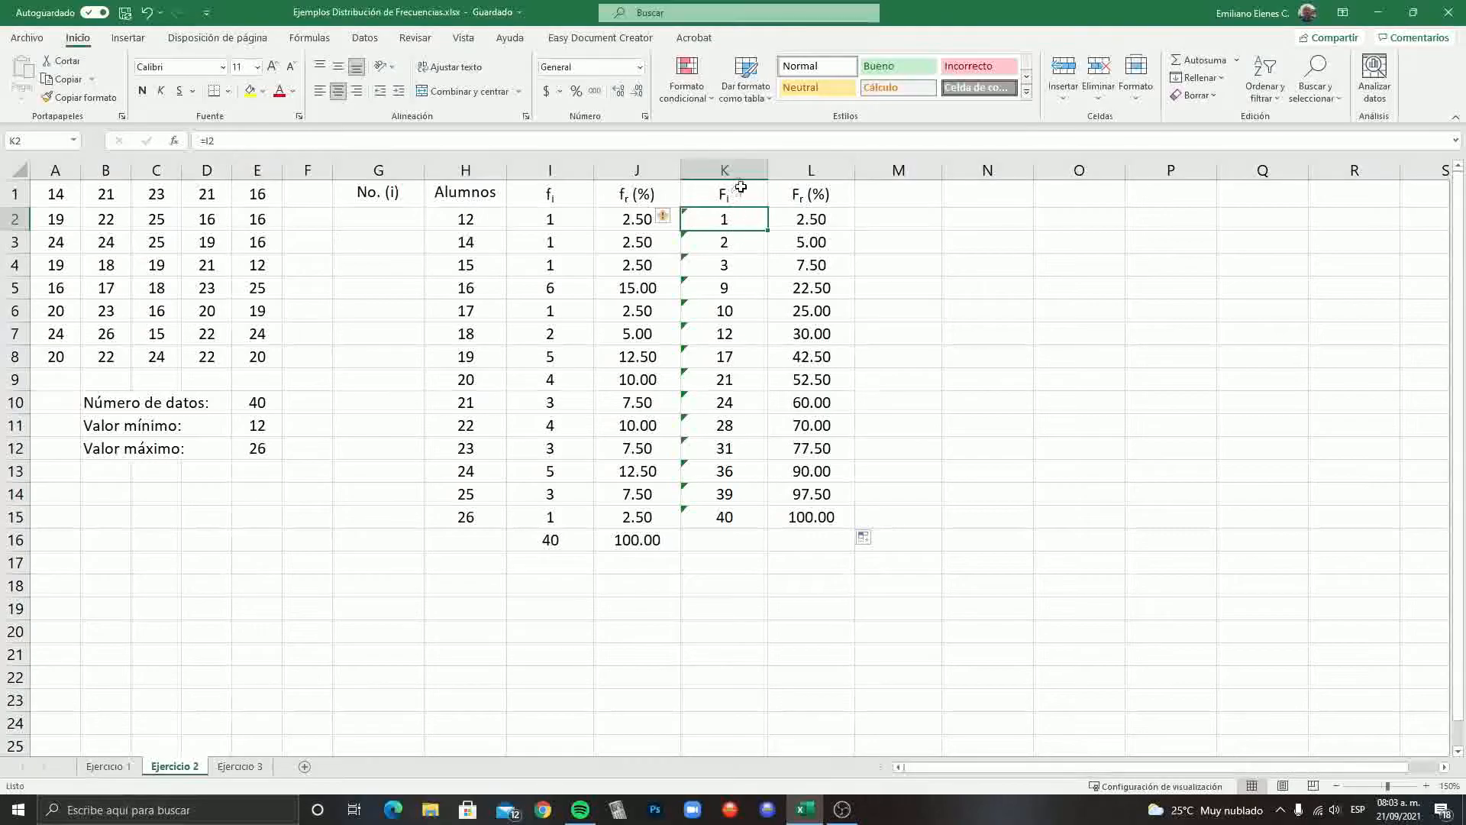
pyautogui.click(786, 223)
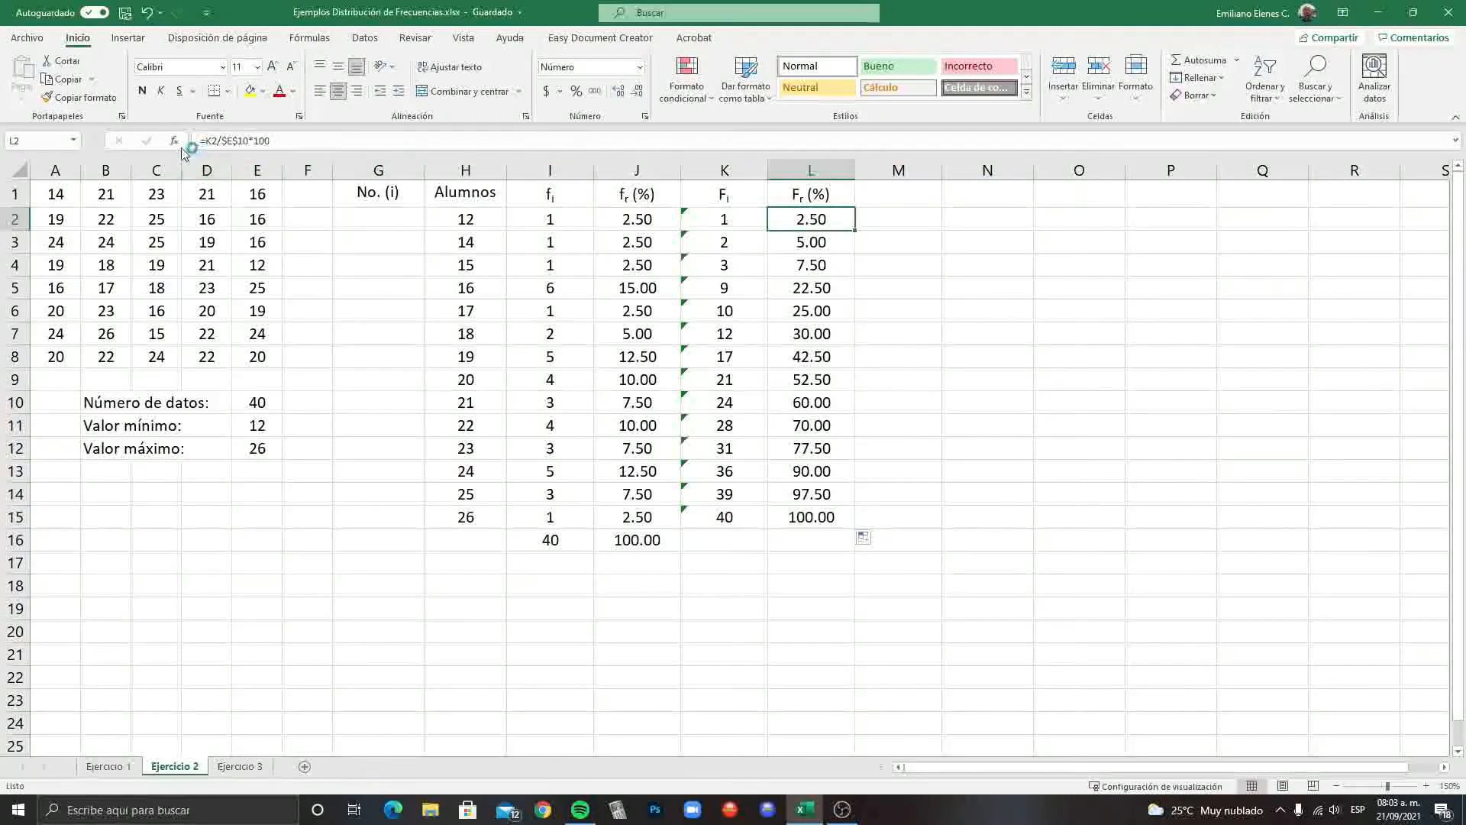
pyautogui.click(794, 237)
pyautogui.click(795, 263)
pyautogui.click(797, 289)
pyautogui.click(796, 310)
pyautogui.click(795, 334)
pyautogui.click(795, 357)
pyautogui.click(795, 380)
pyautogui.click(794, 402)
pyautogui.click(793, 426)
pyautogui.click(791, 447)
pyautogui.click(792, 471)
pyautogui.click(793, 494)
pyautogui.click(795, 516)
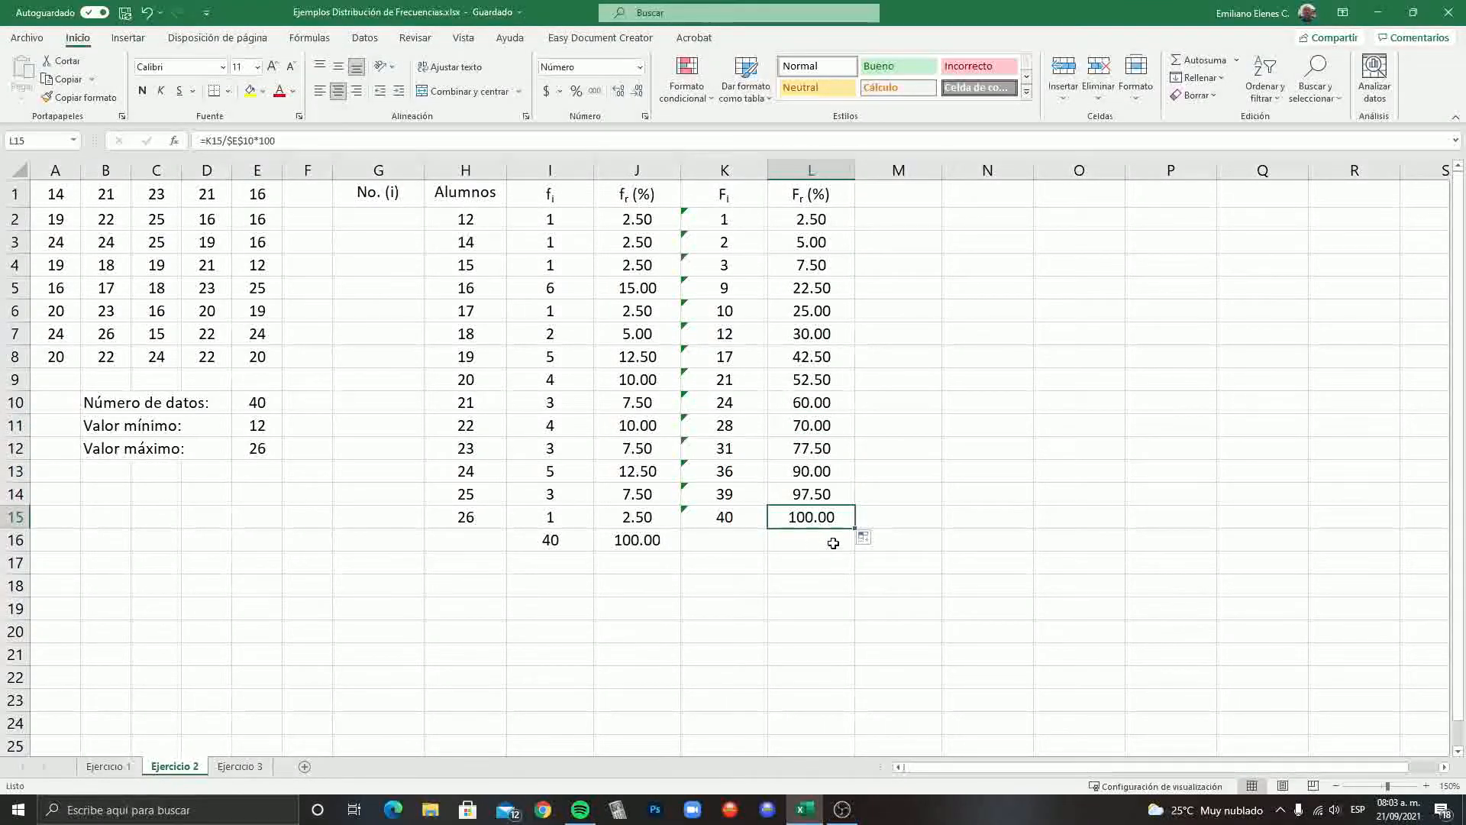
pyautogui.click(913, 547)
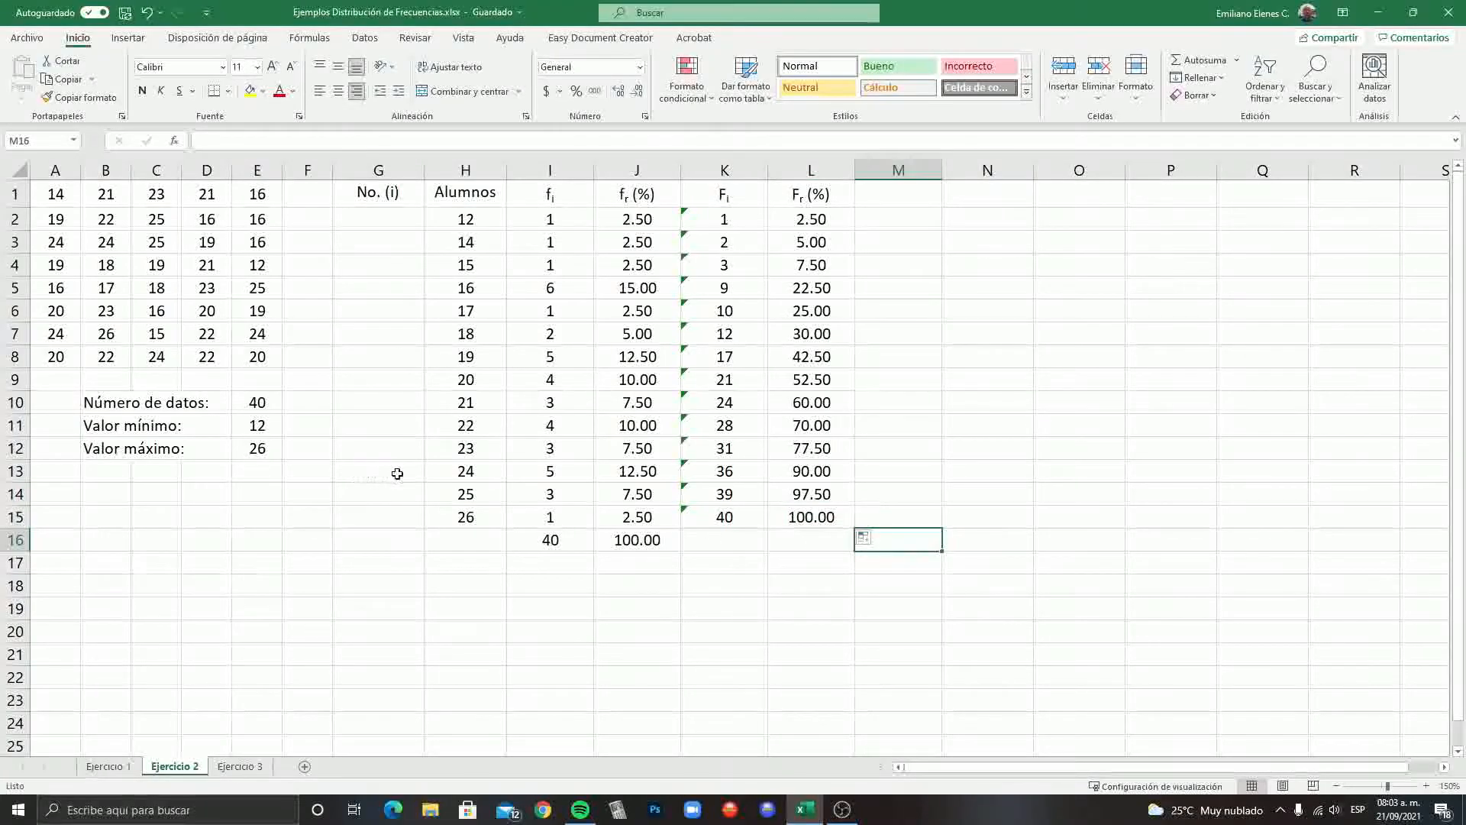
# Step: Number the table rows in the No. (i) column from 1 to 14 in cells G2 to G15
pyautogui.click(388, 227)
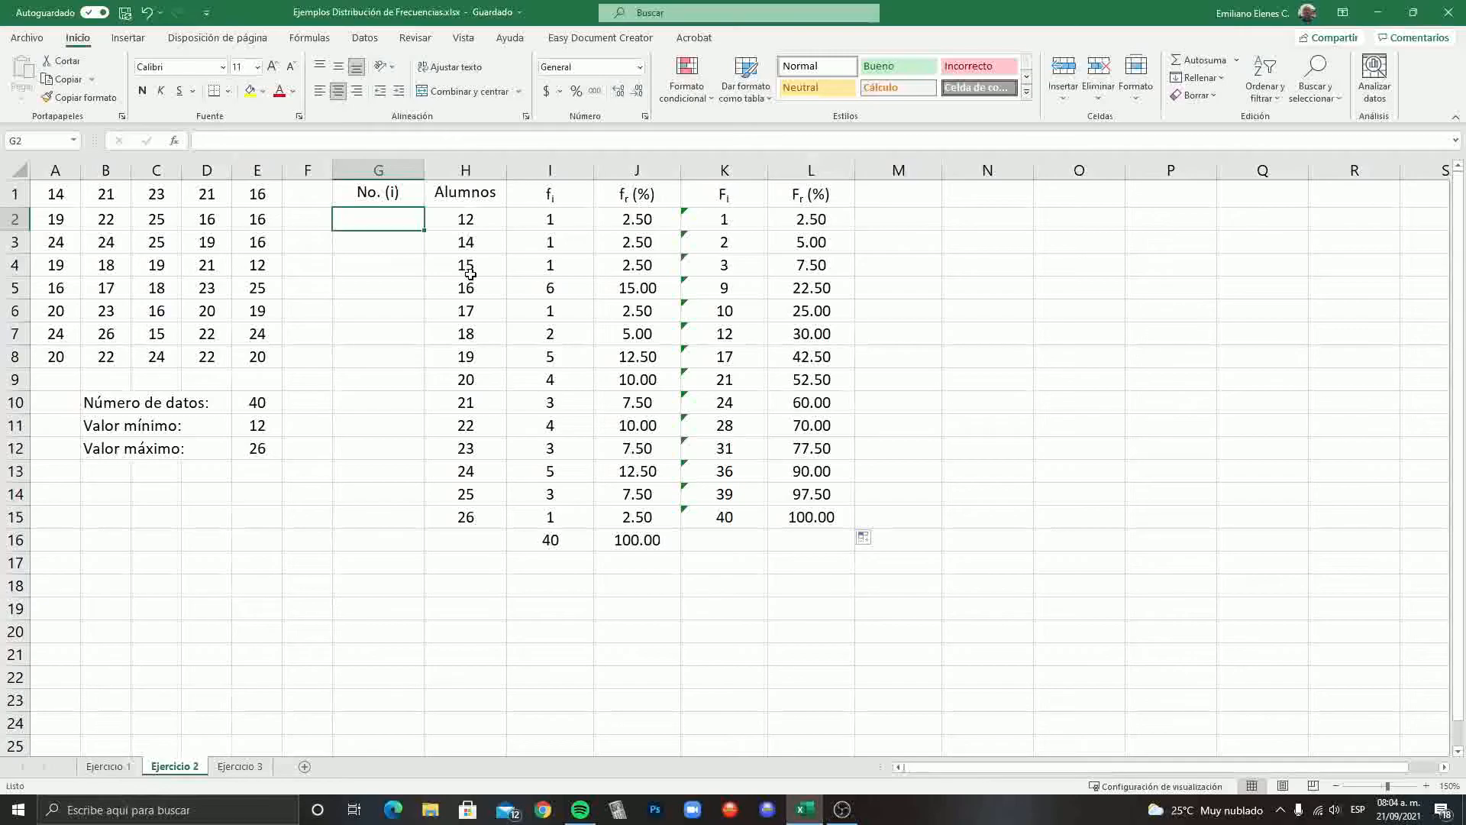
pyautogui.write('1')
pyautogui.press('Return')
pyautogui.write('2')
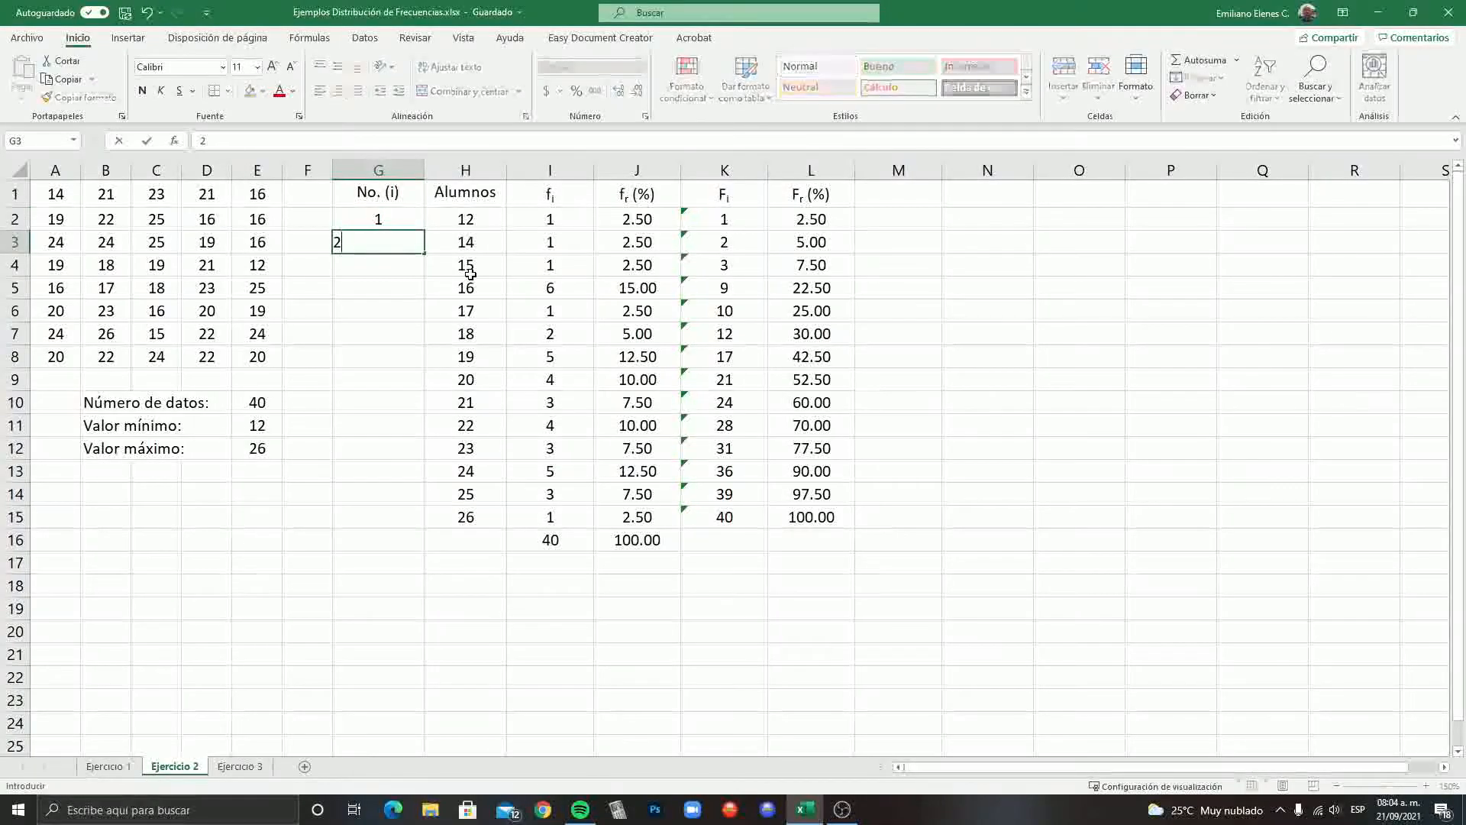
pyautogui.press('Return')
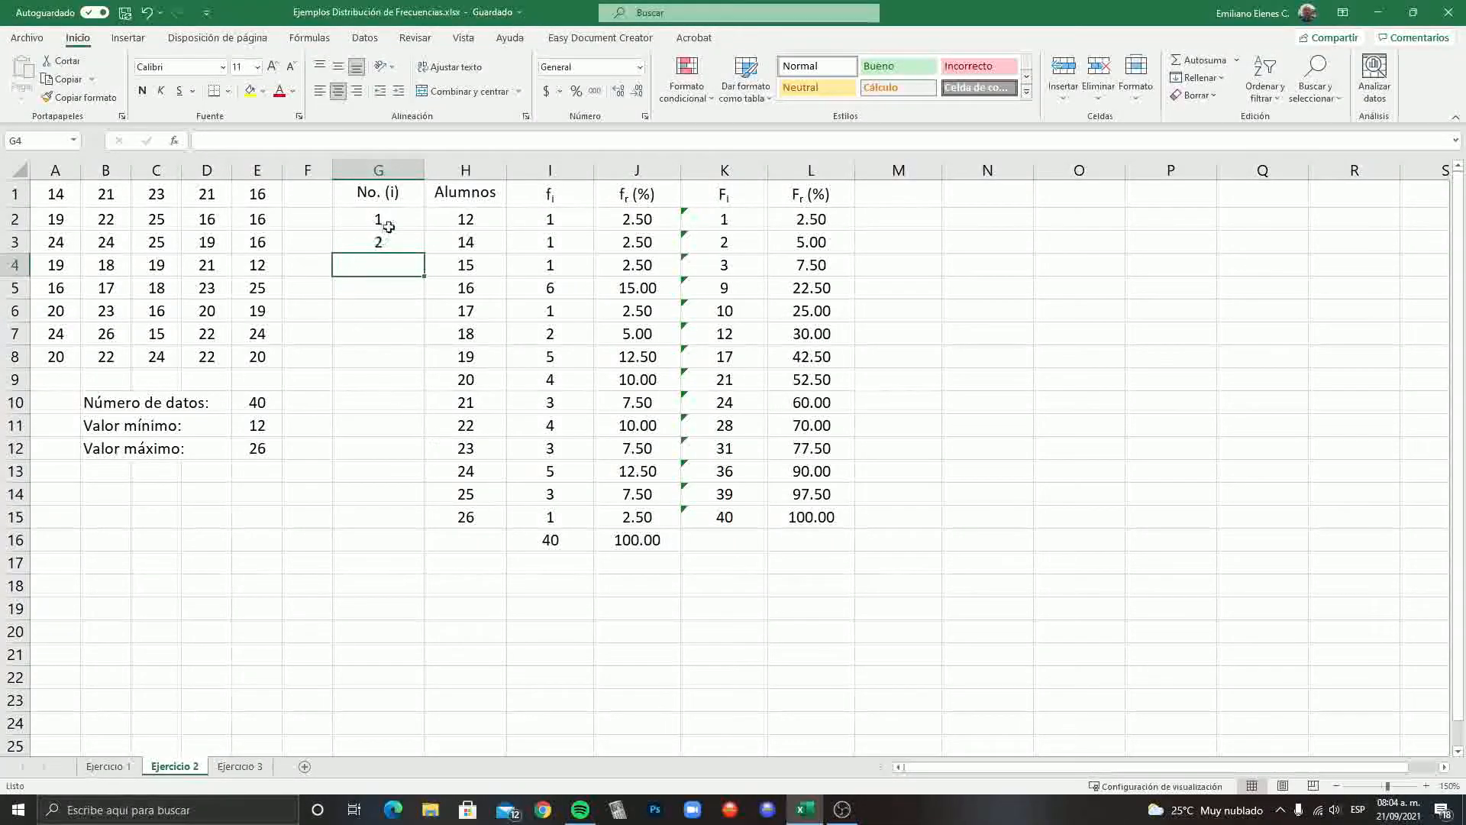
pyautogui.moveTo(391, 219); pyautogui.dragTo(451, 537)
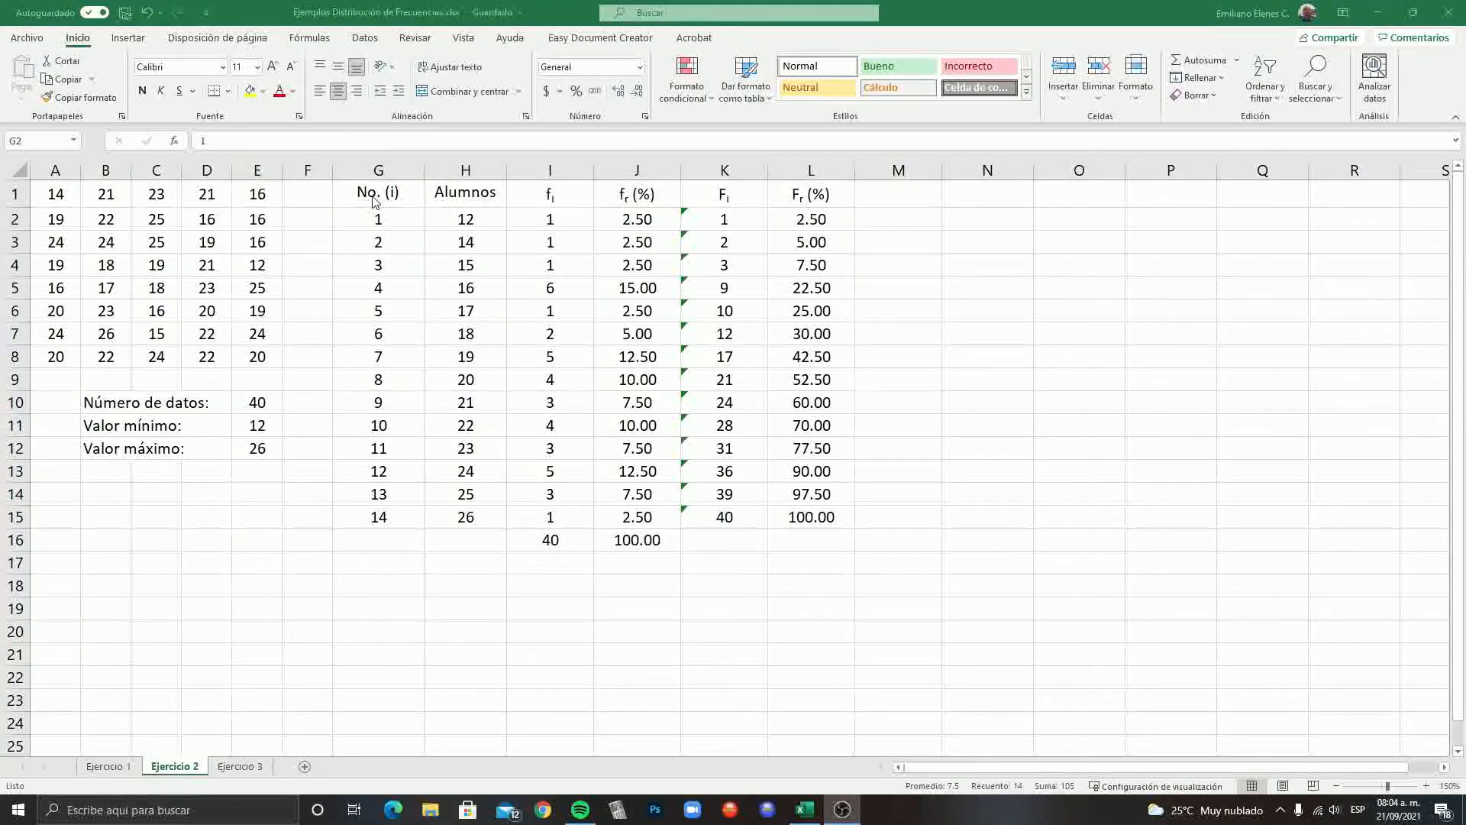
# Step: Apply all borders to the frequency table in G1:L15
pyautogui.moveTo(378, 194); pyautogui.dragTo(812, 526)
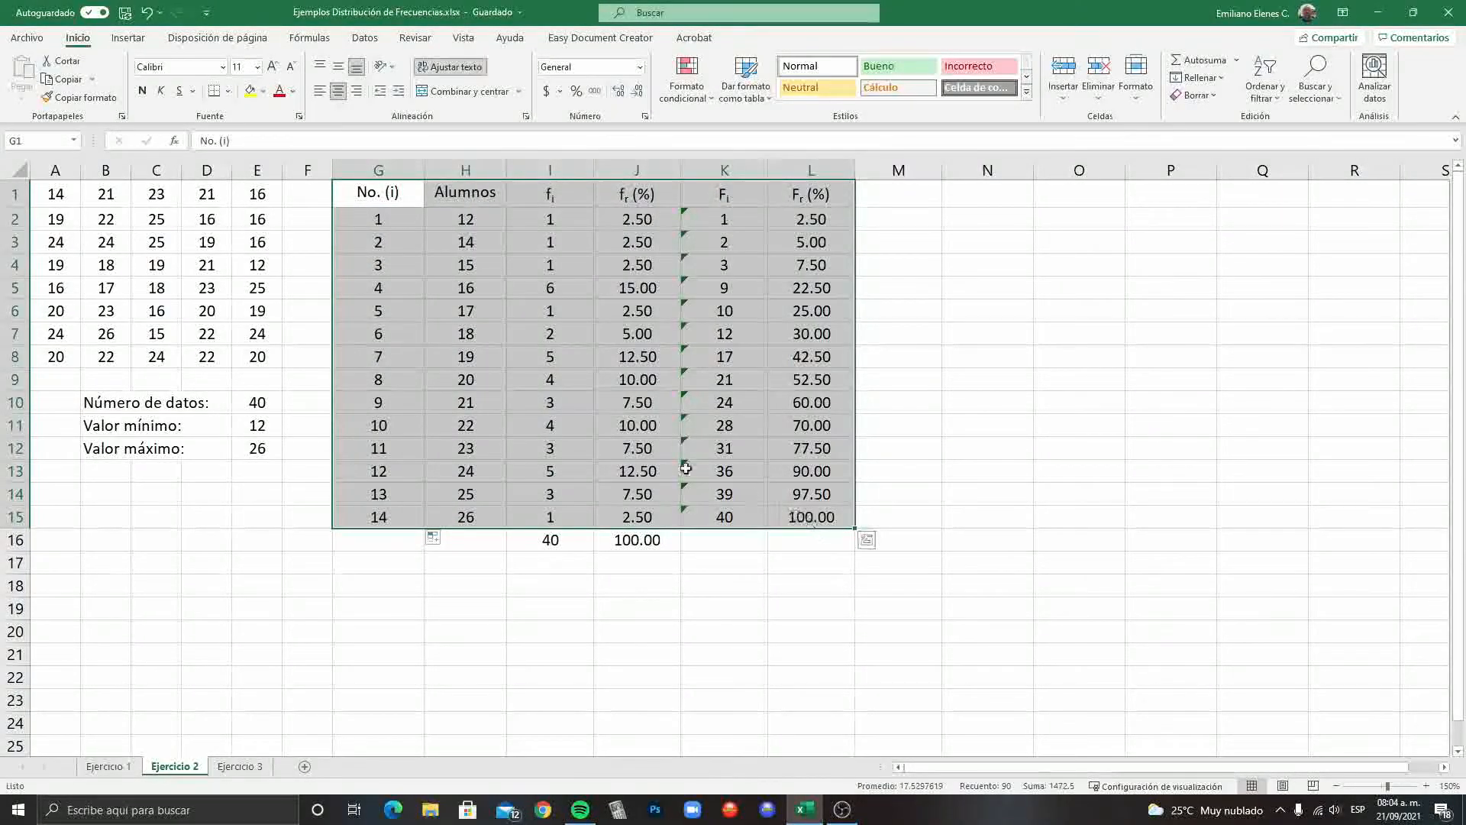
pyautogui.click(227, 91)
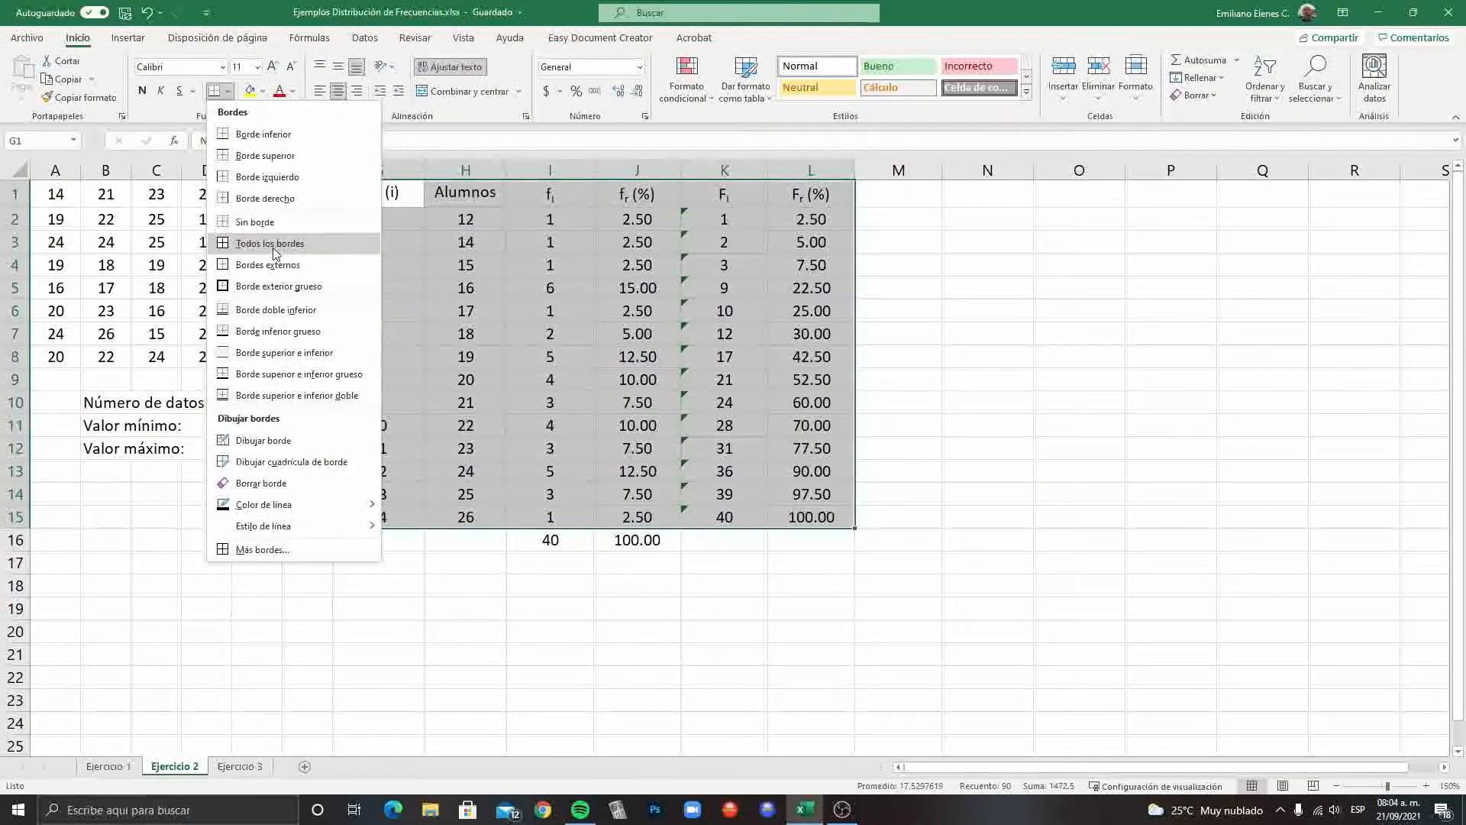
pyautogui.click(275, 244)
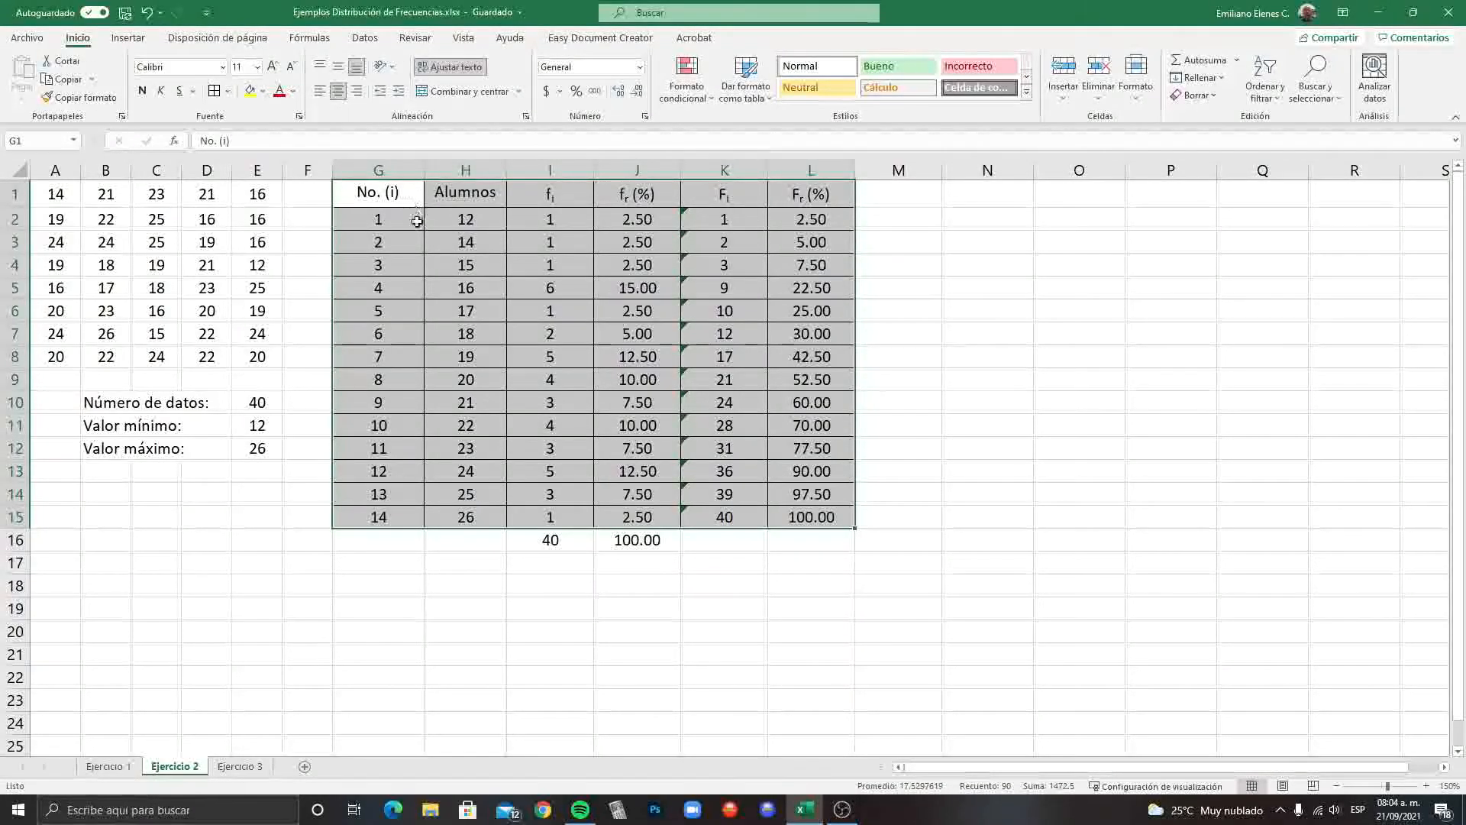
# Step: Put a thick outside border around the header row G1:L1
pyautogui.click(372, 191)
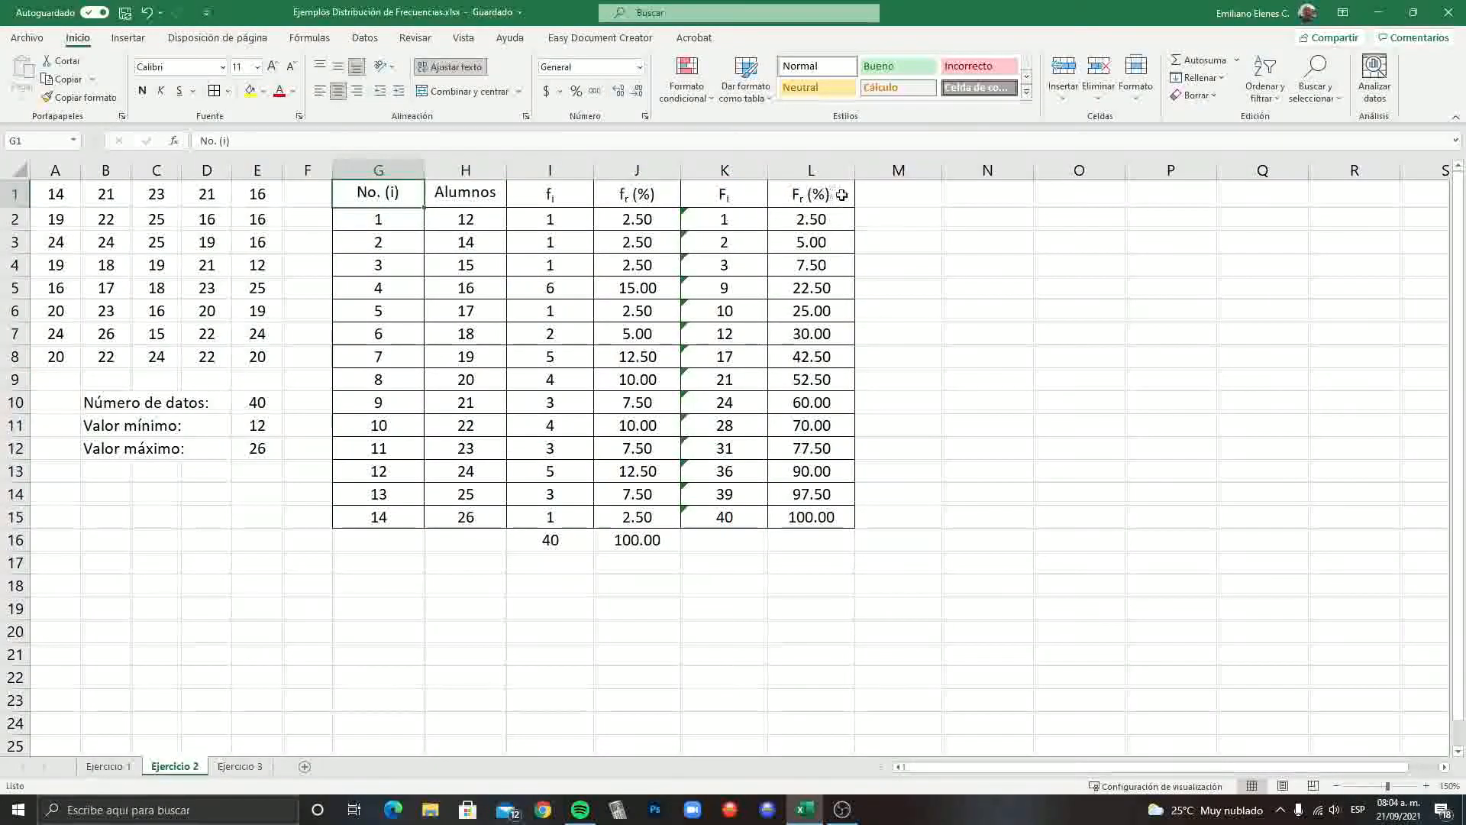
pyautogui.moveTo(352, 192); pyautogui.dragTo(811, 195)
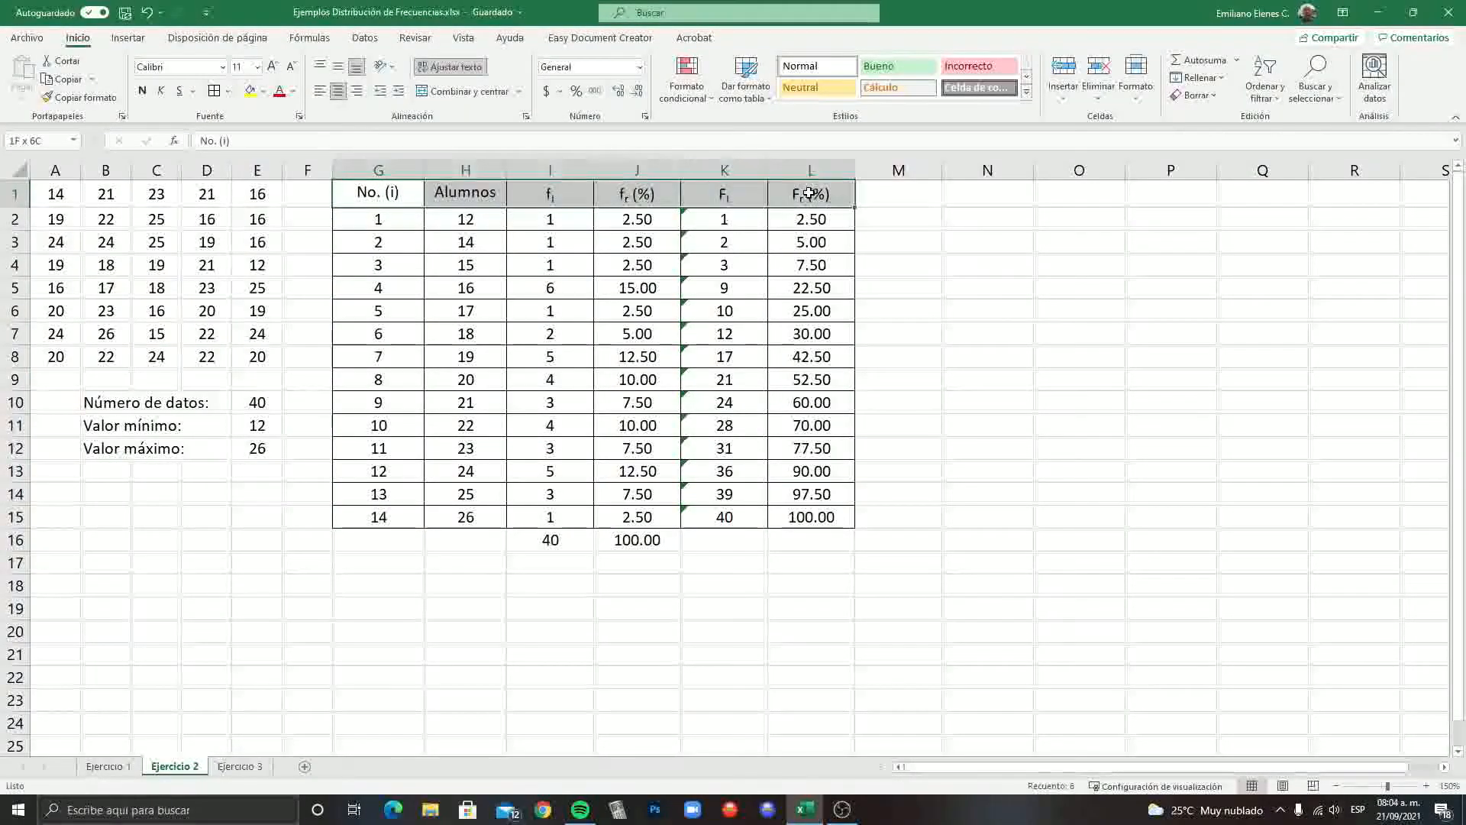
pyautogui.click(299, 116)
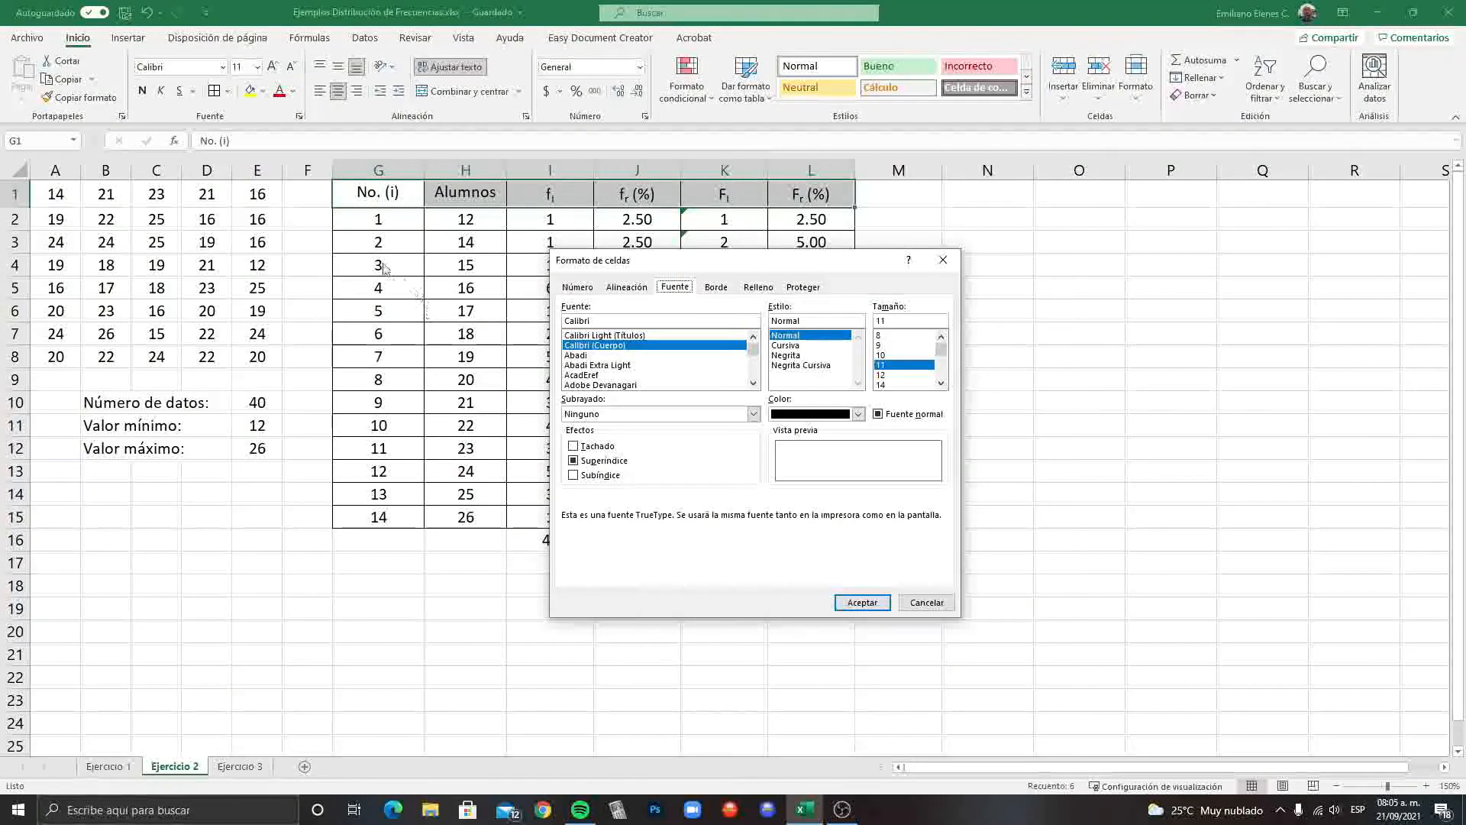
pyautogui.click(940, 263)
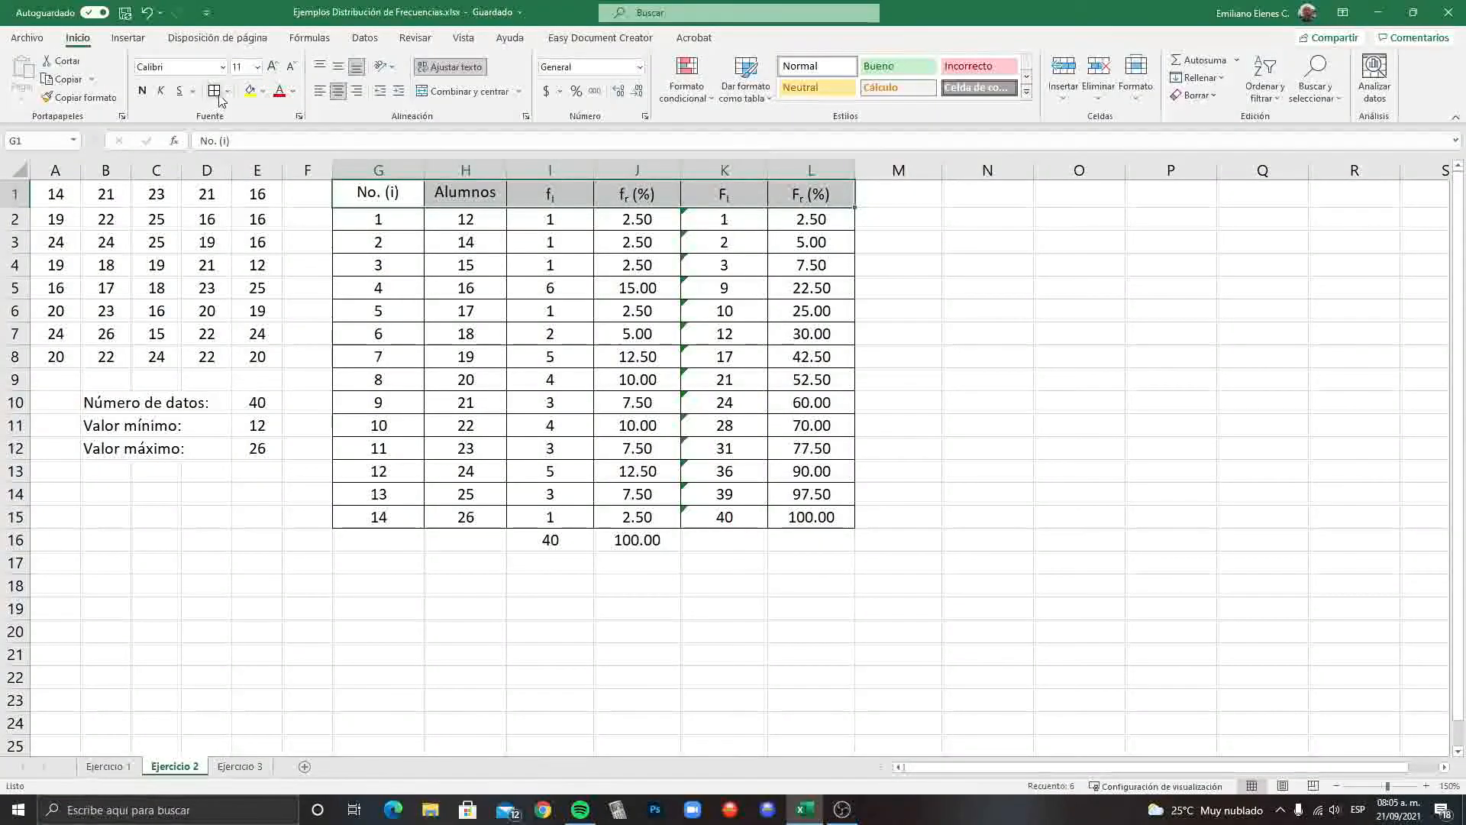
pyautogui.click(228, 90)
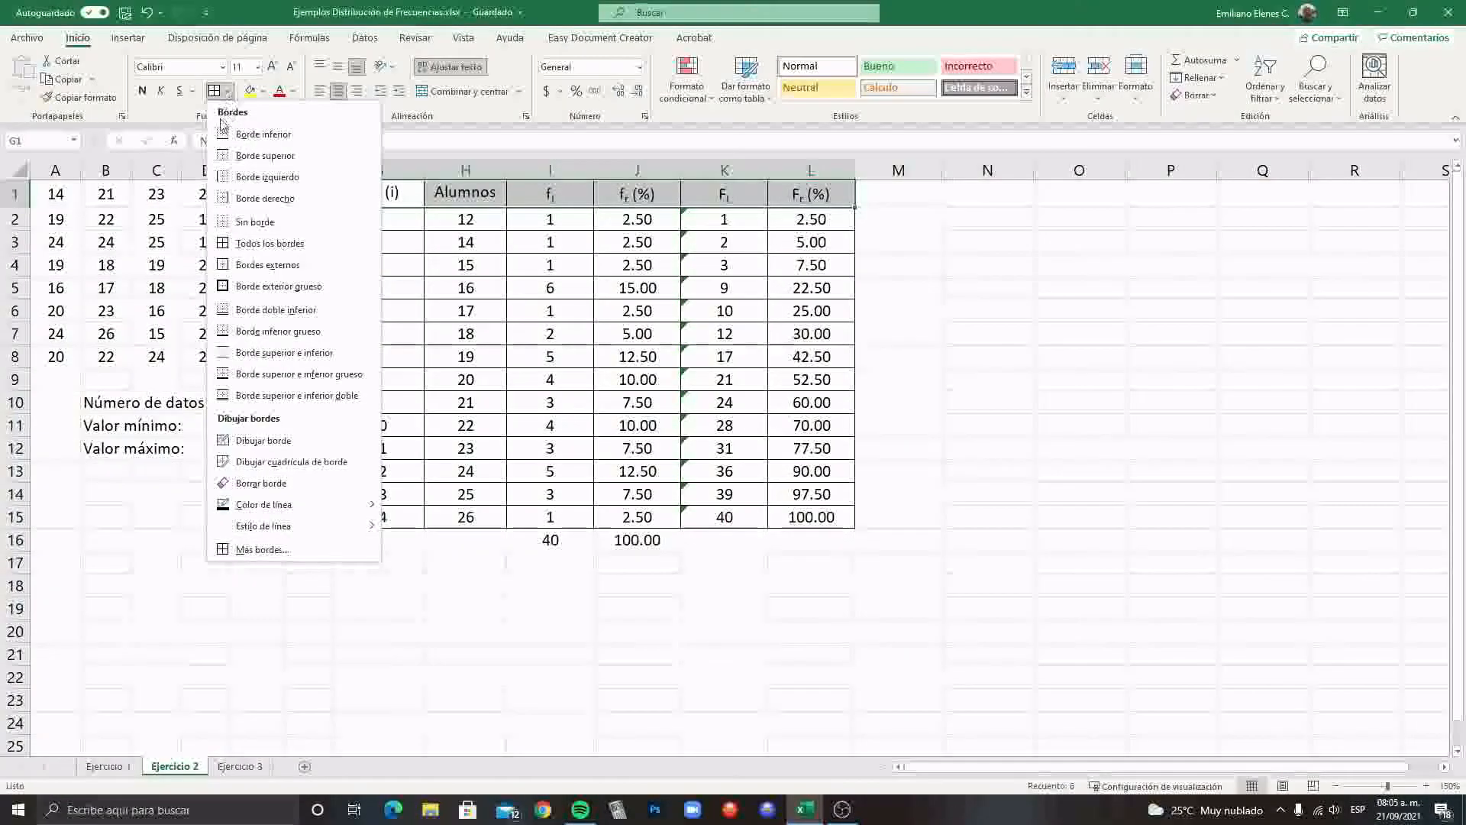
pyautogui.click(279, 287)
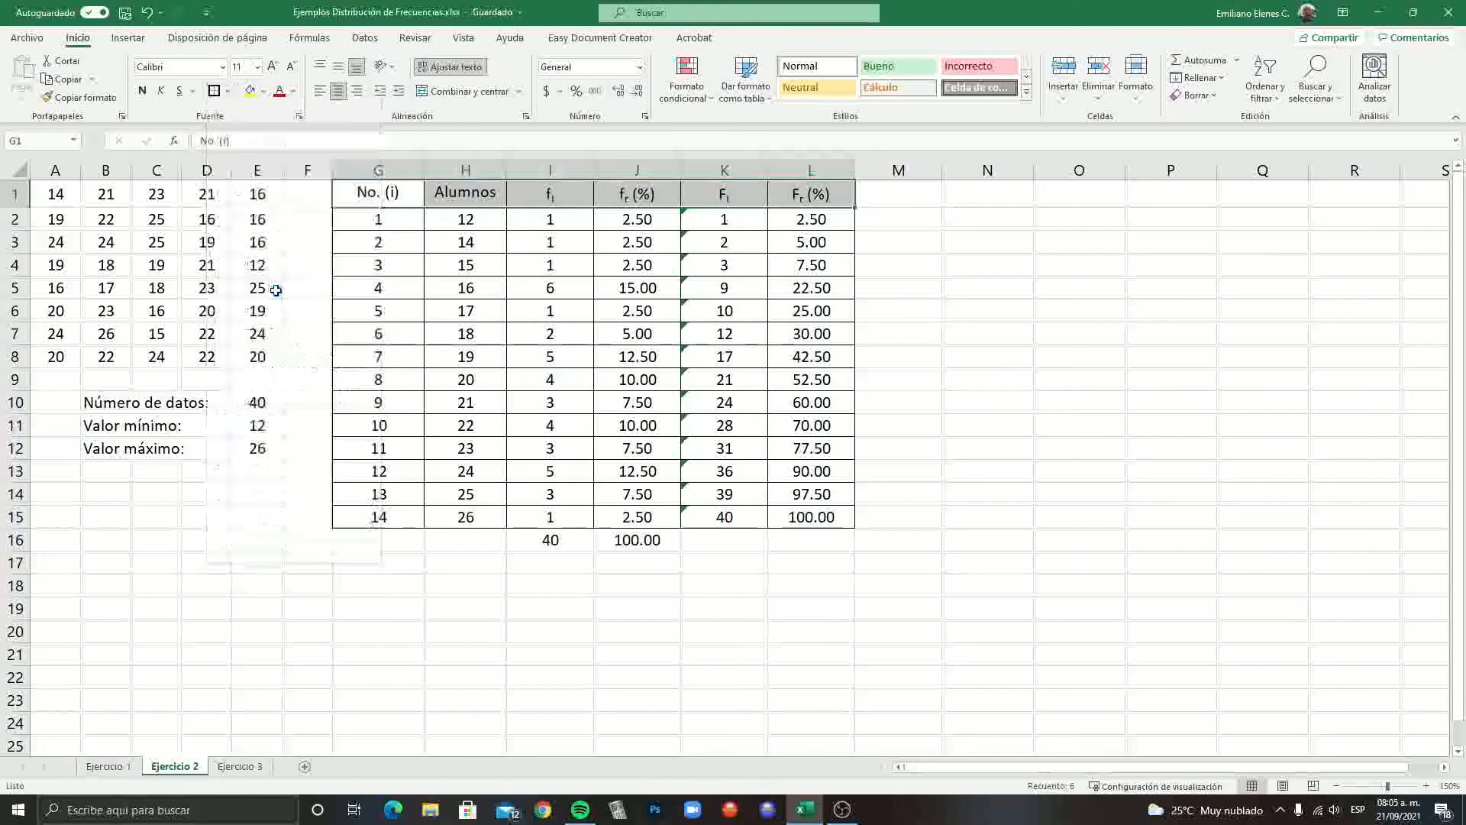
pyautogui.click(794, 591)
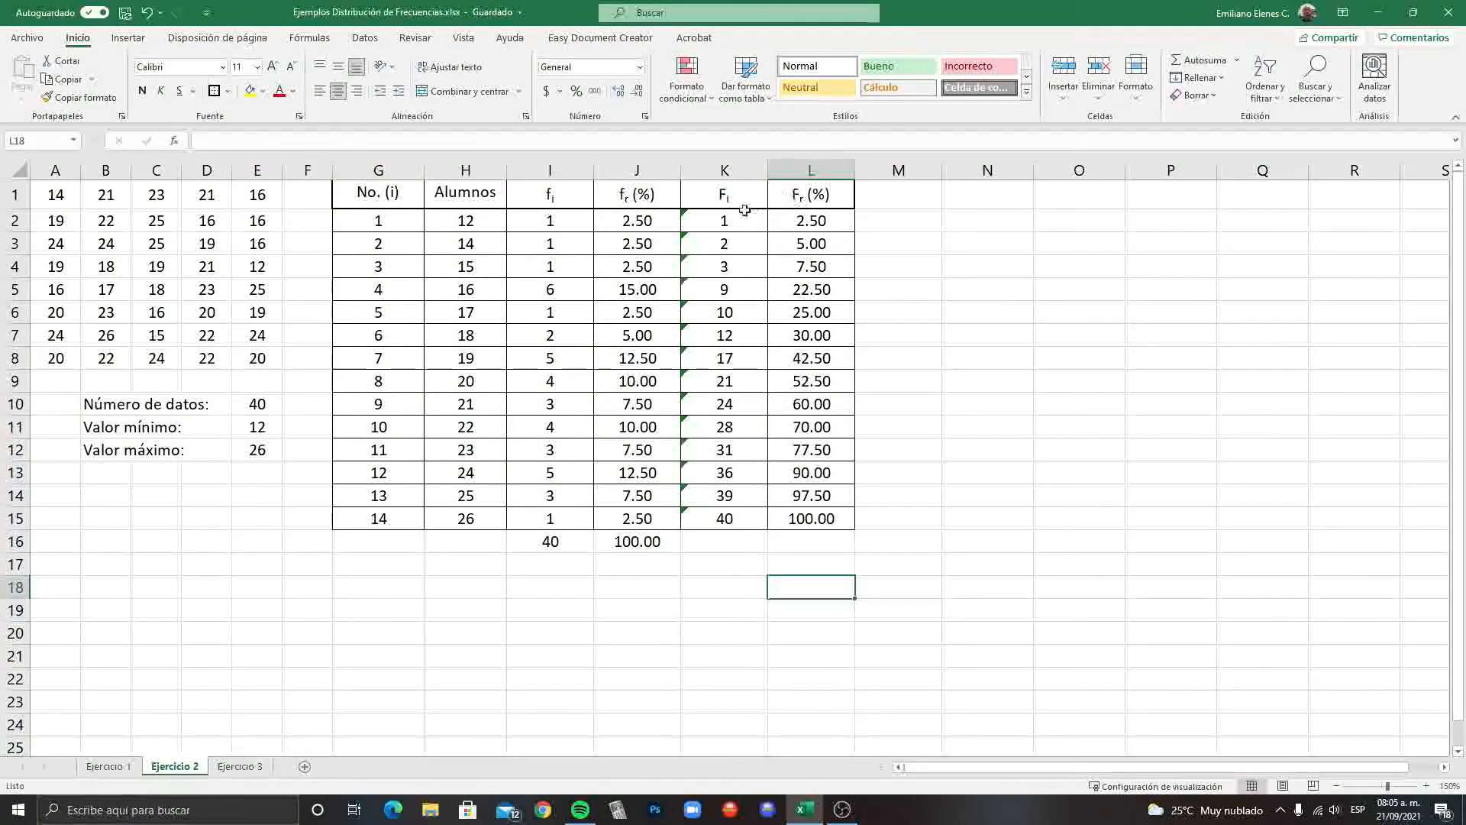
# Step: Add thick outside borders around the No. (i), fi, fr (%) and Fr (%) columns, including the totals in I16 and J16
pyautogui.moveTo(394, 196); pyautogui.dragTo(362, 514)
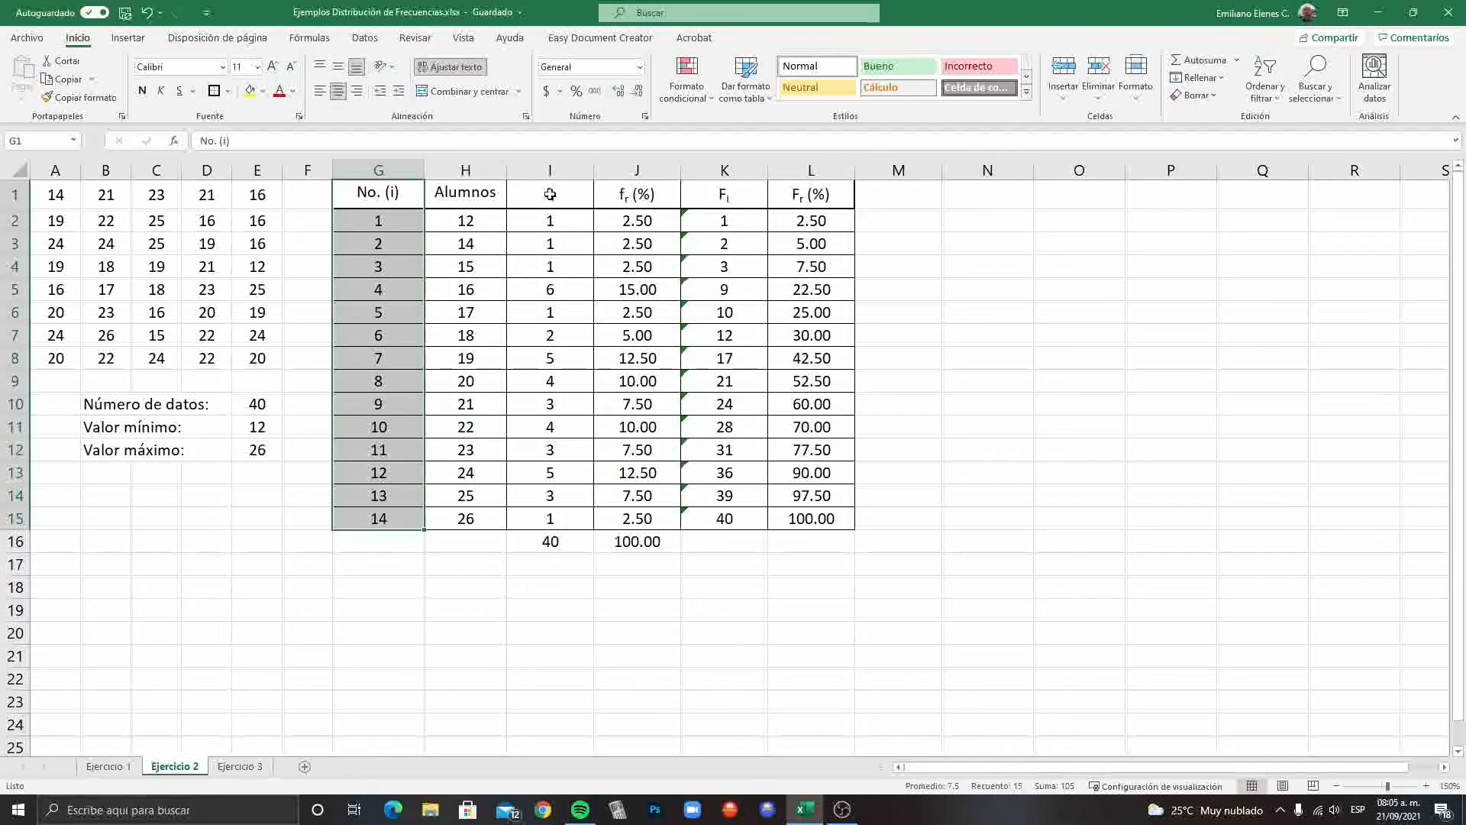
pyautogui.moveTo(547, 190); pyautogui.dragTo(572, 526)
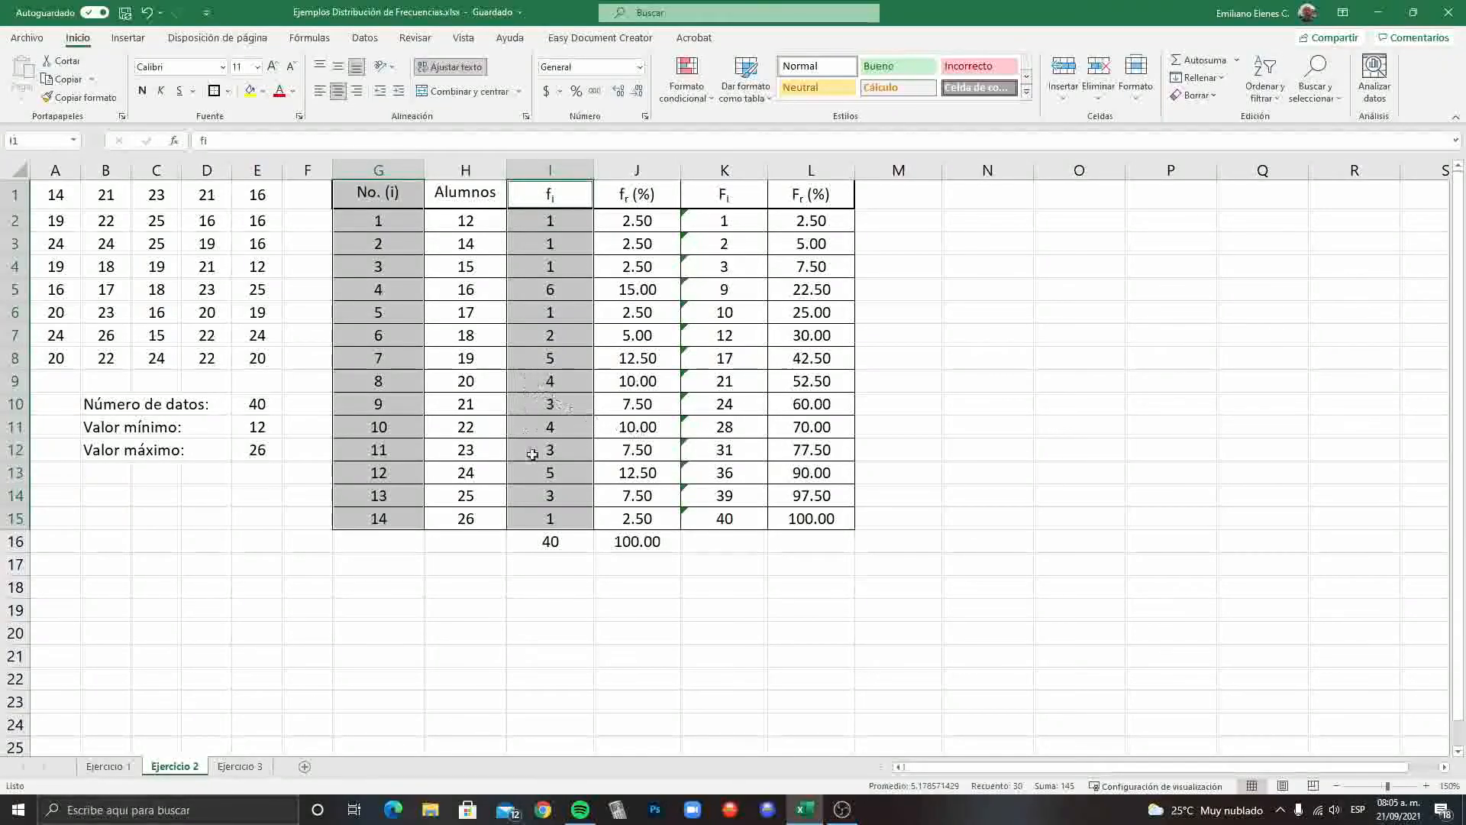
pyautogui.keyDown('ctrl'); pyautogui.click(540, 541); pyautogui.keyUp('ctrl')
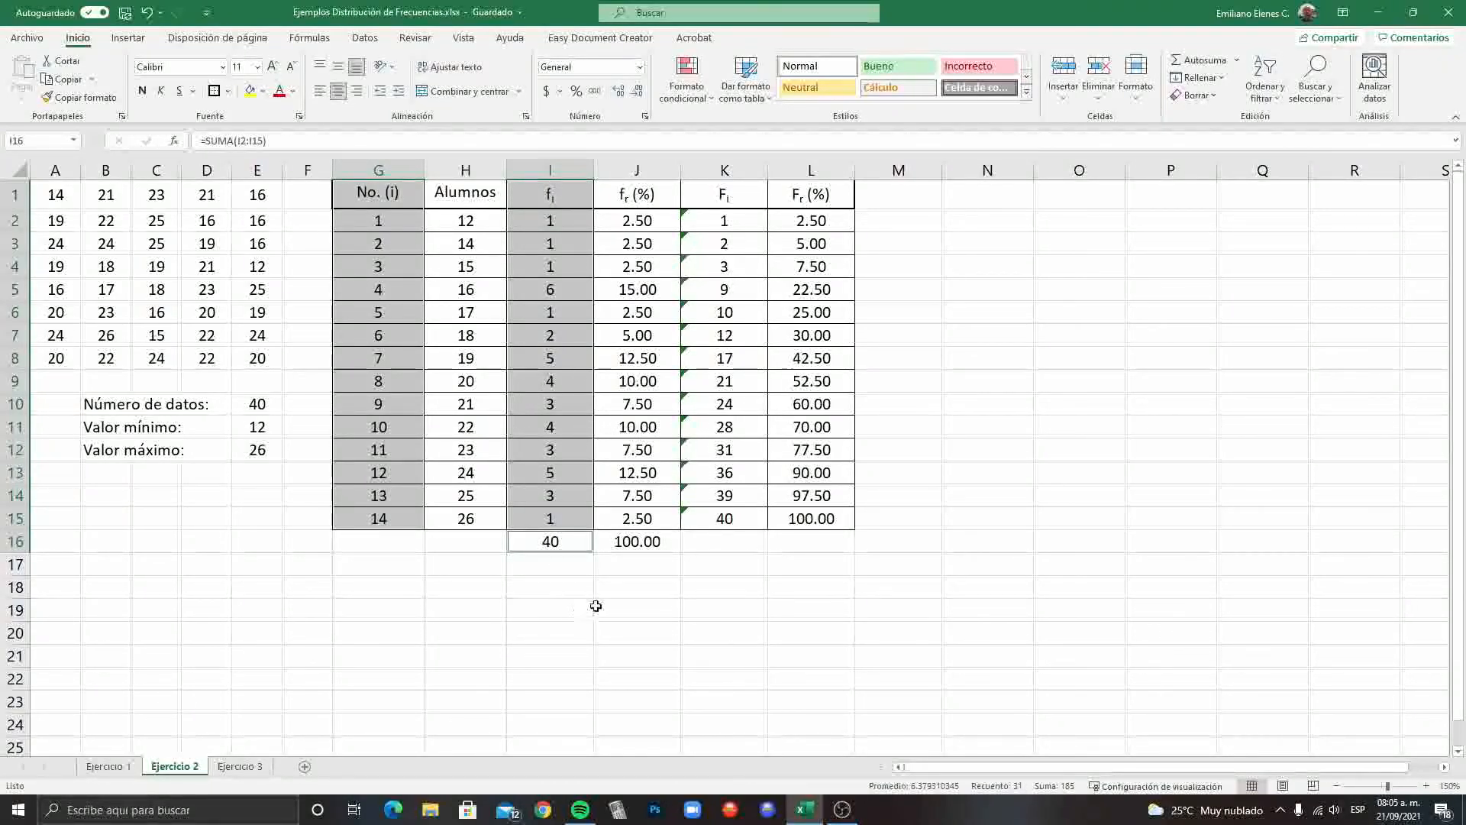
pyautogui.moveTo(642, 194); pyautogui.dragTo(640, 540)
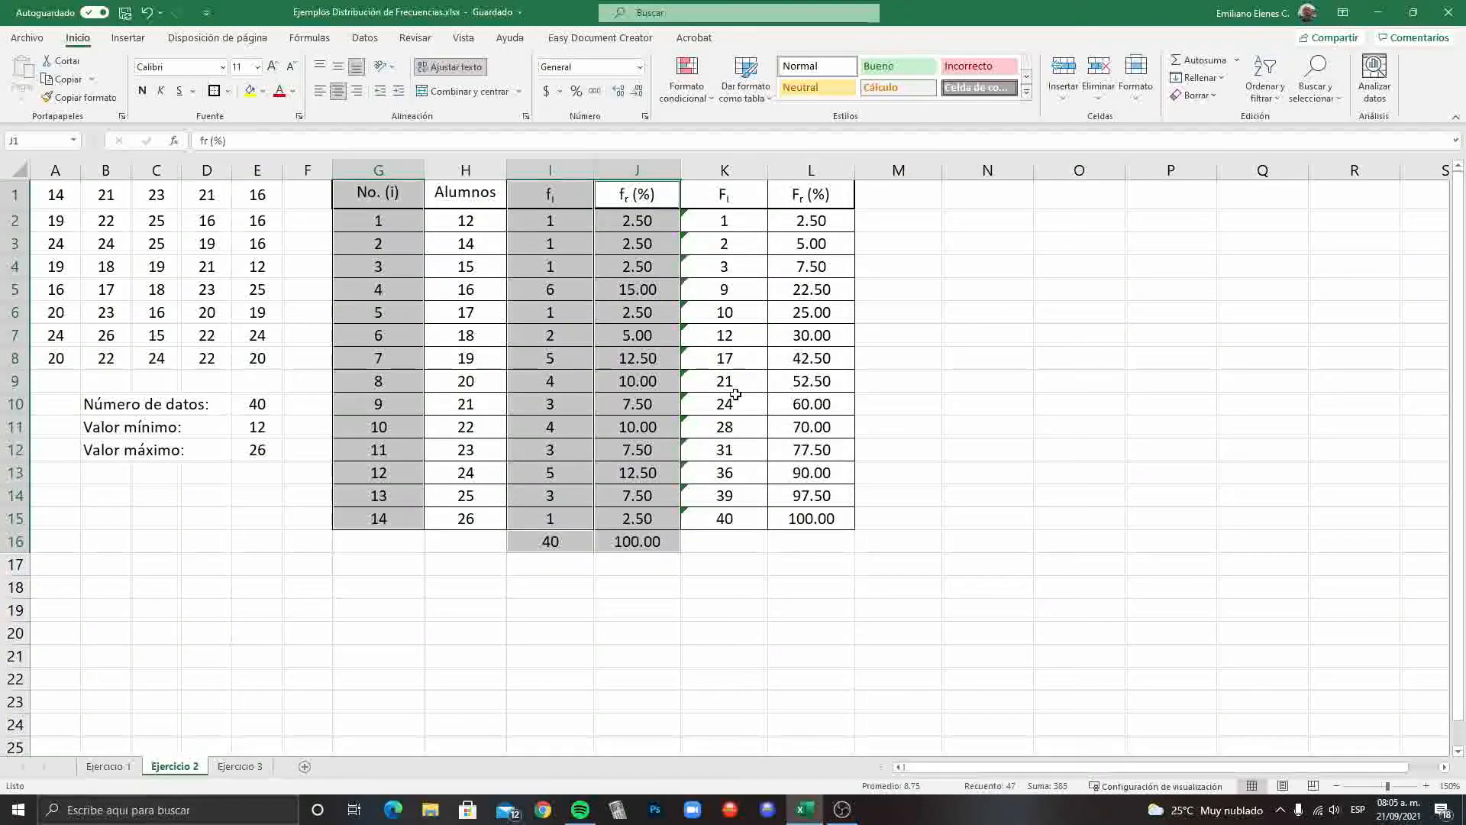
pyautogui.moveTo(811, 195); pyautogui.dragTo(799, 519)
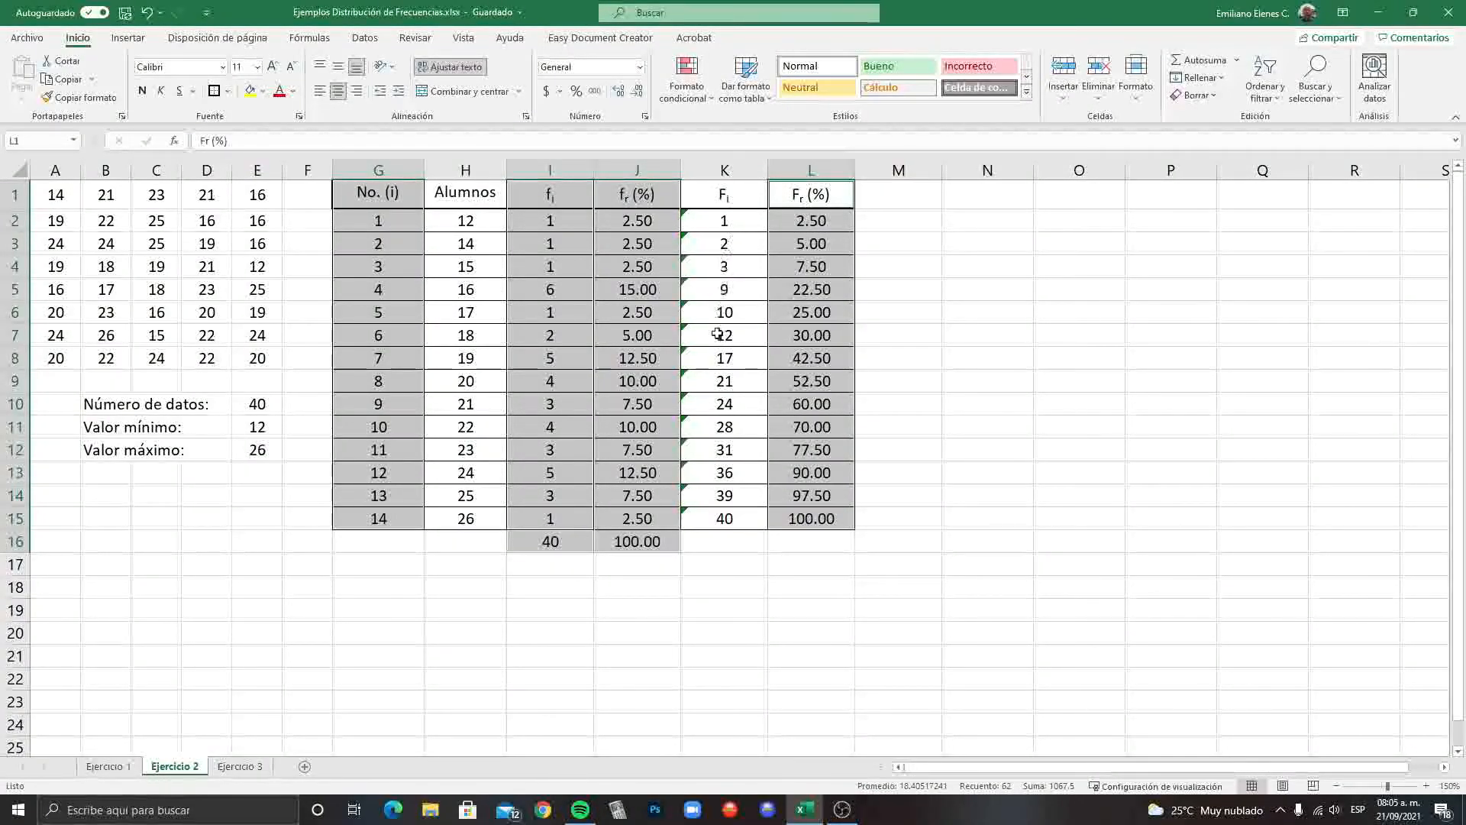
pyautogui.click(214, 91)
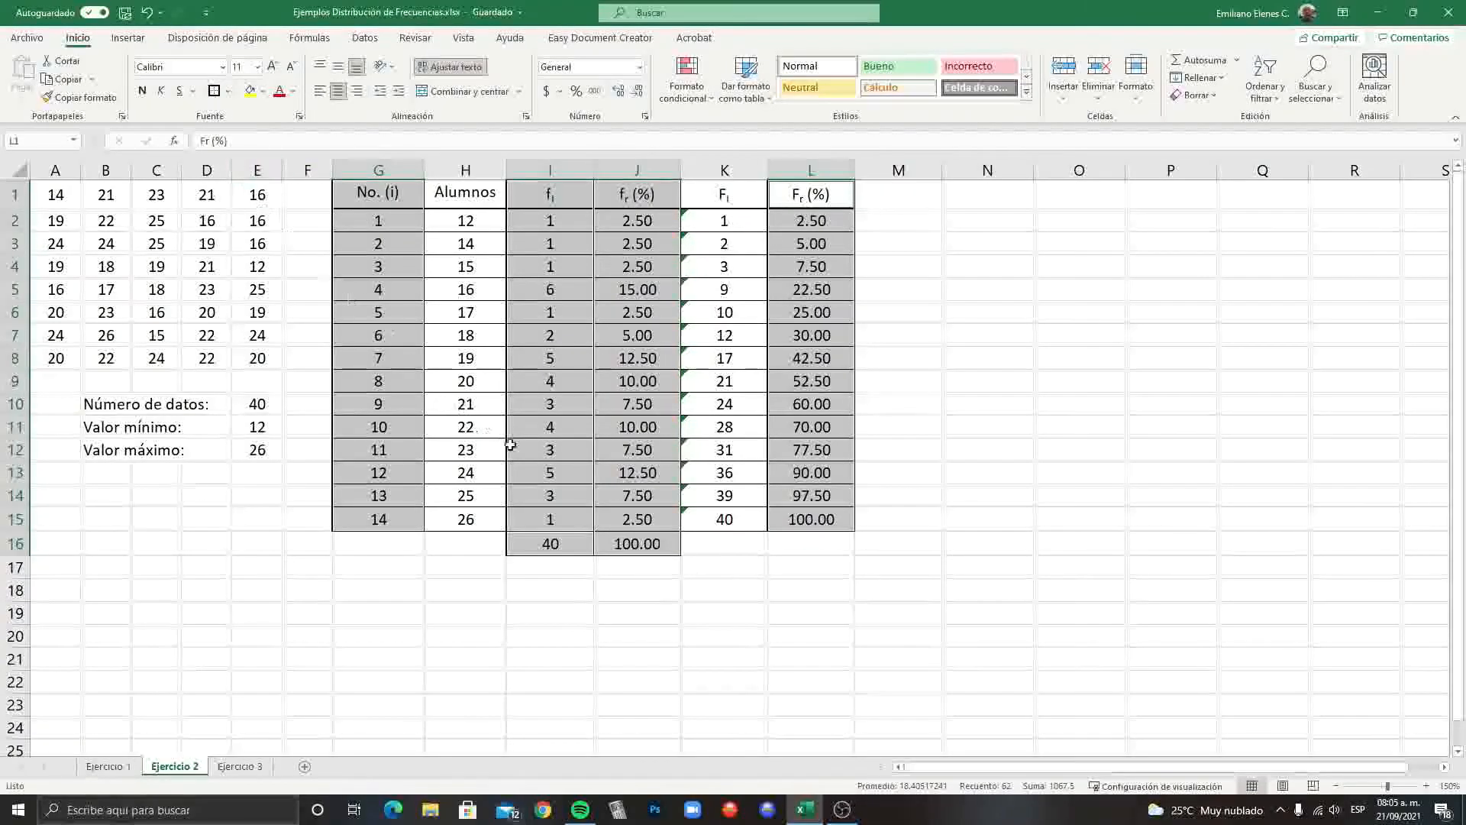
pyautogui.click(732, 600)
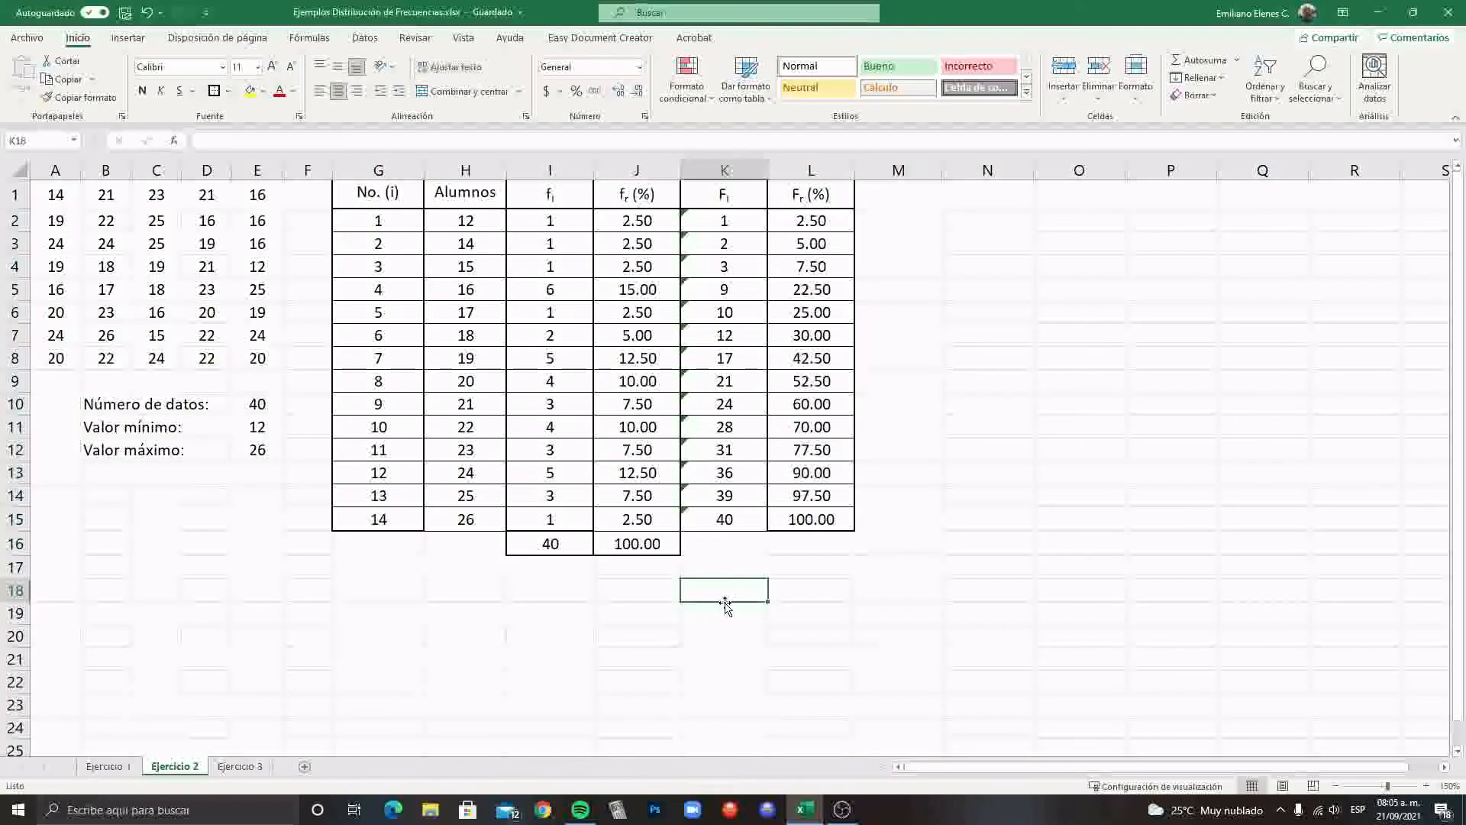
pyautogui.click(469, 527)
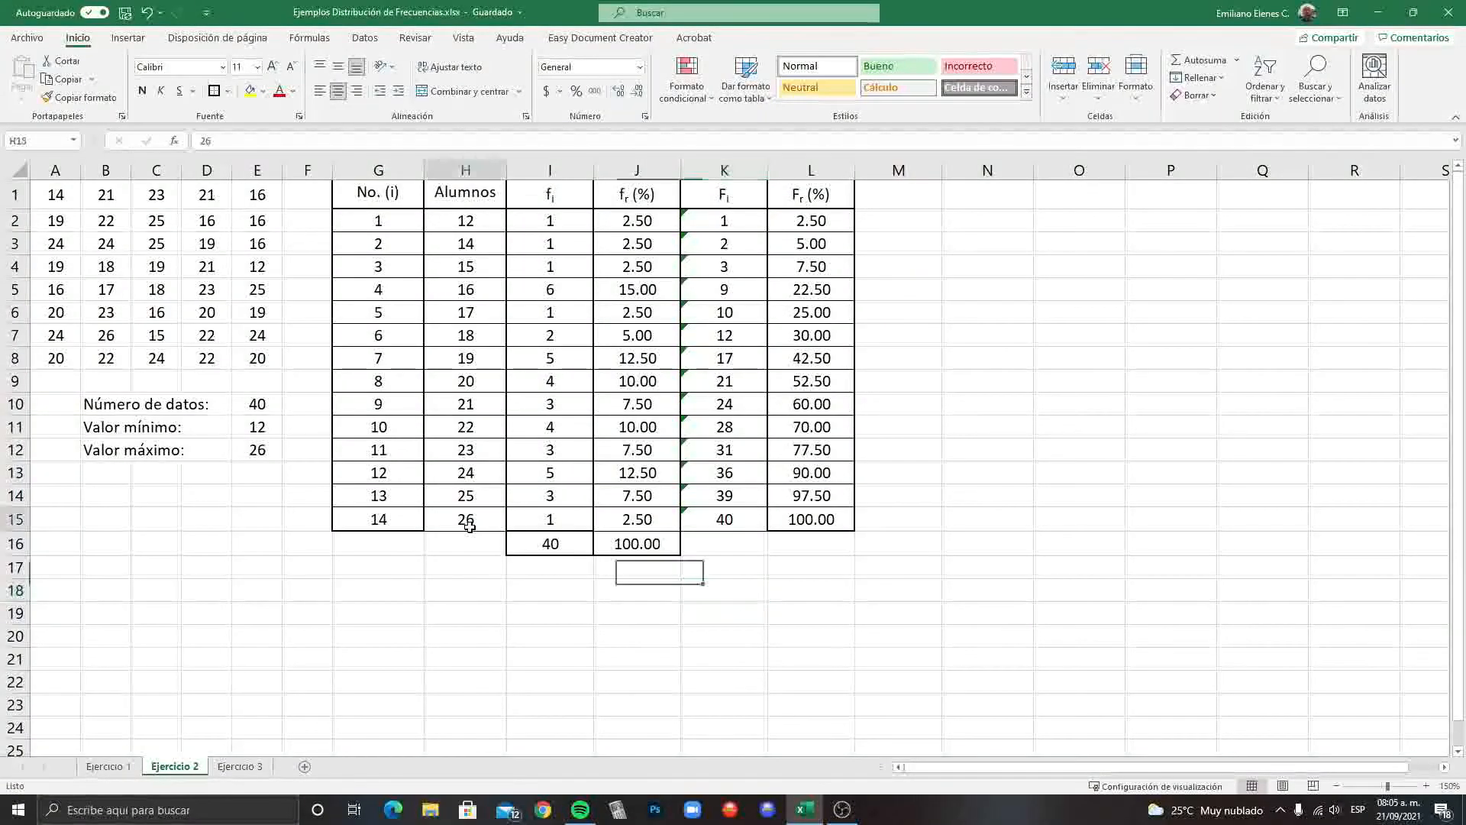
pyautogui.click(740, 526)
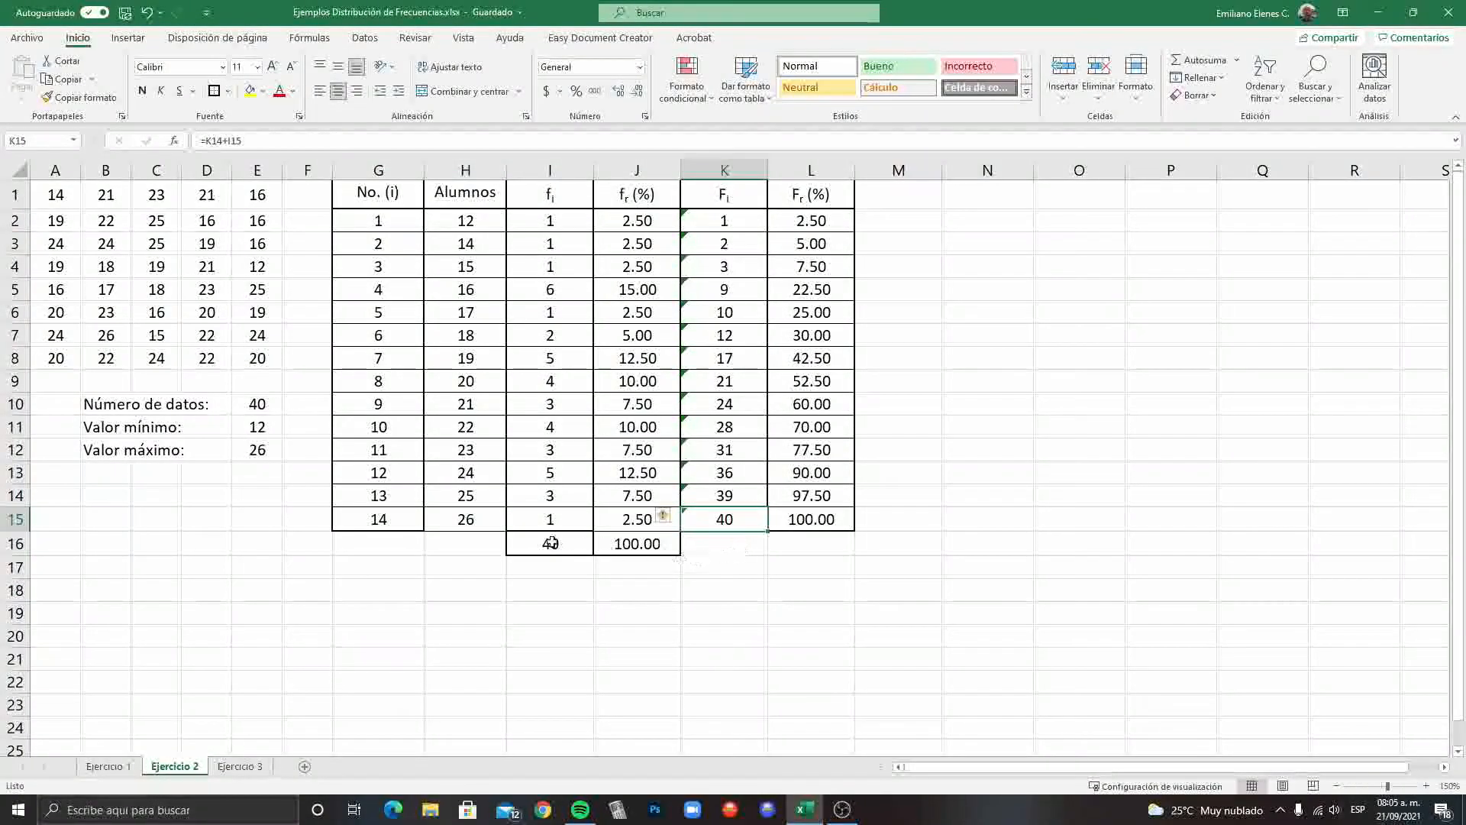
# Step: Make the header labels in G1:L1 bold and colour their text dark blue
pyautogui.moveTo(367, 219); pyautogui.dragTo(795, 519)
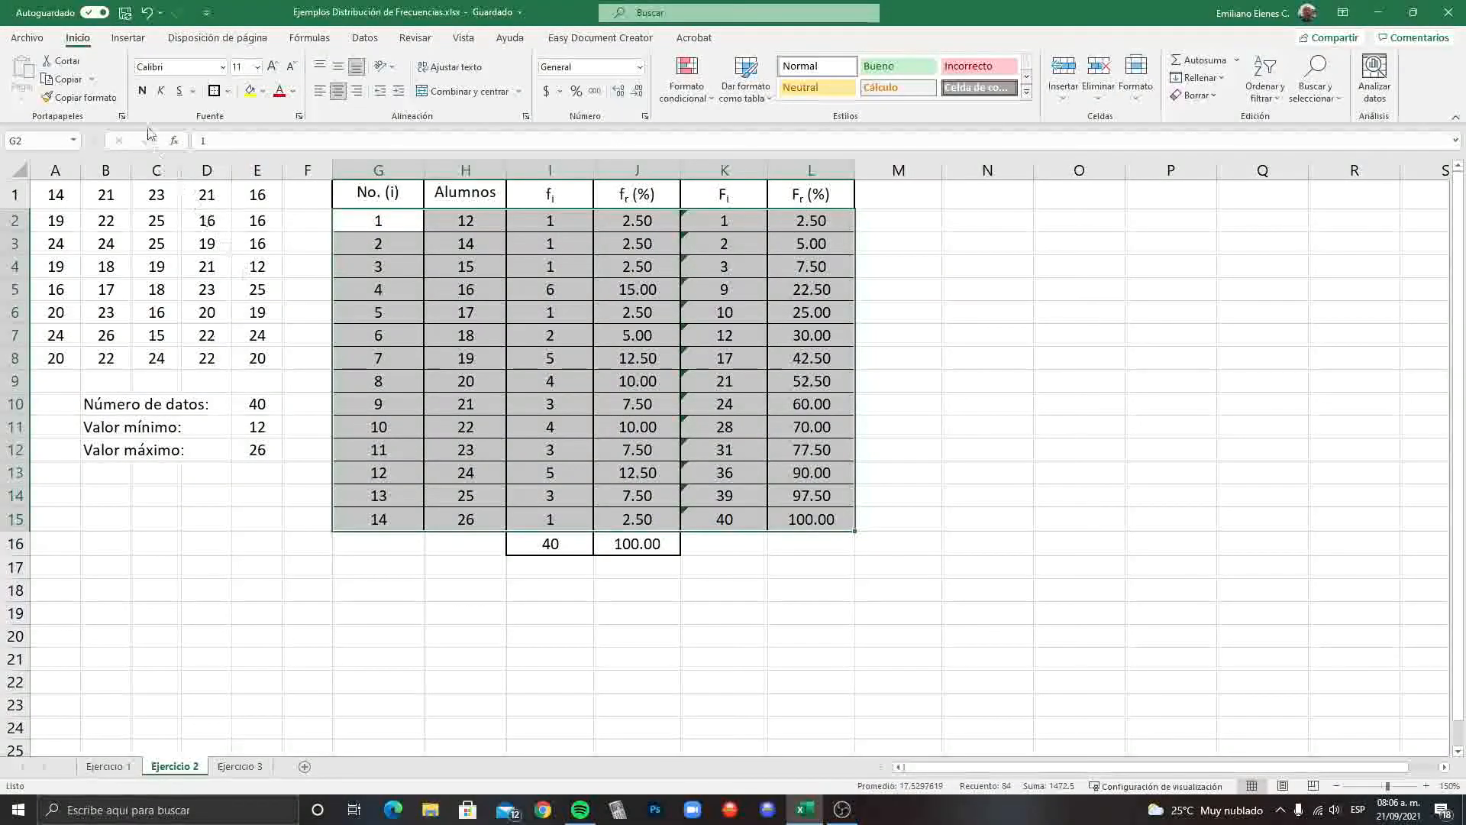
pyautogui.click(901, 611)
pyautogui.moveTo(379, 195); pyautogui.dragTo(811, 195)
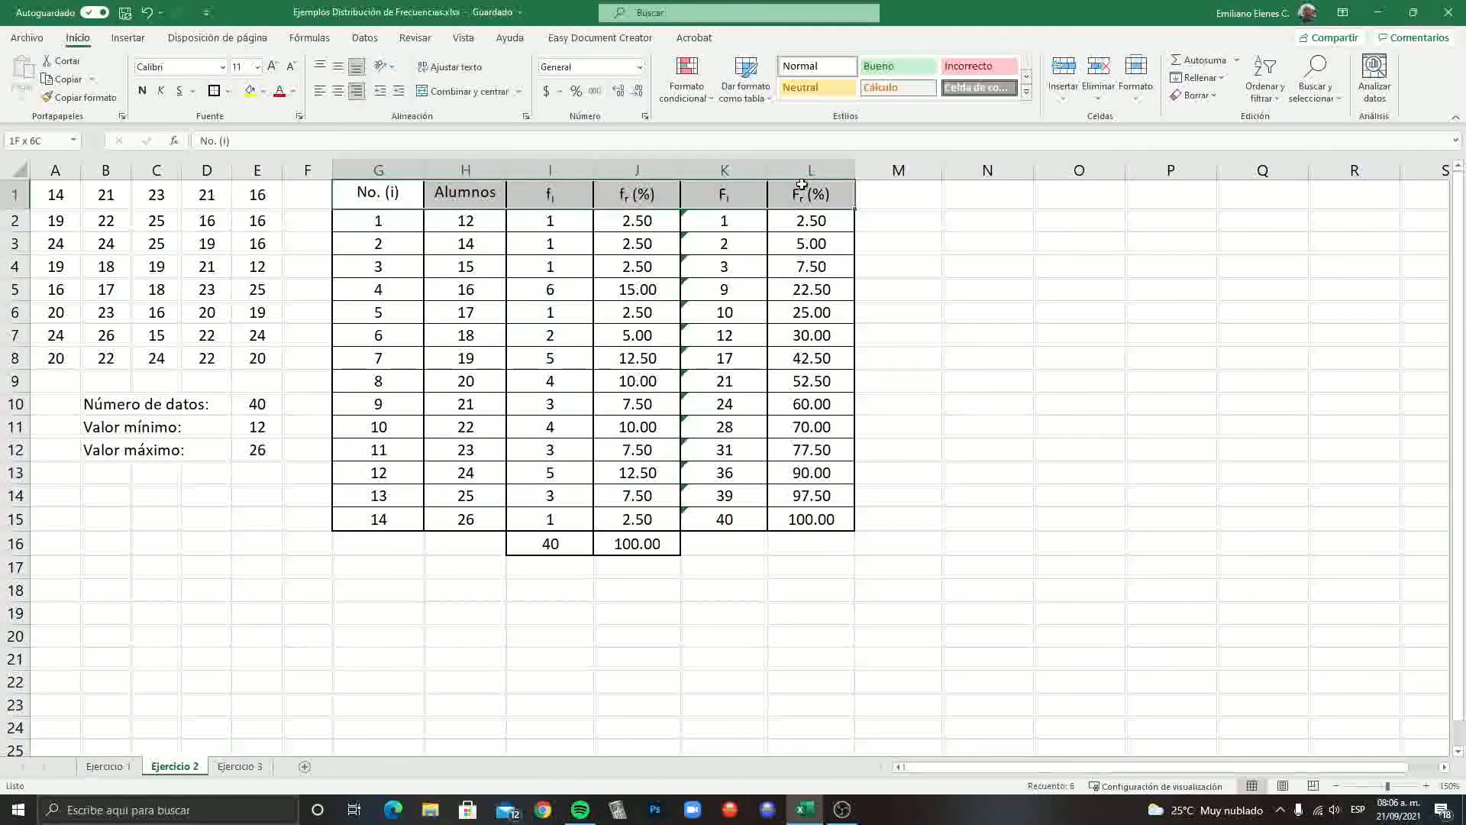
pyautogui.click(142, 91)
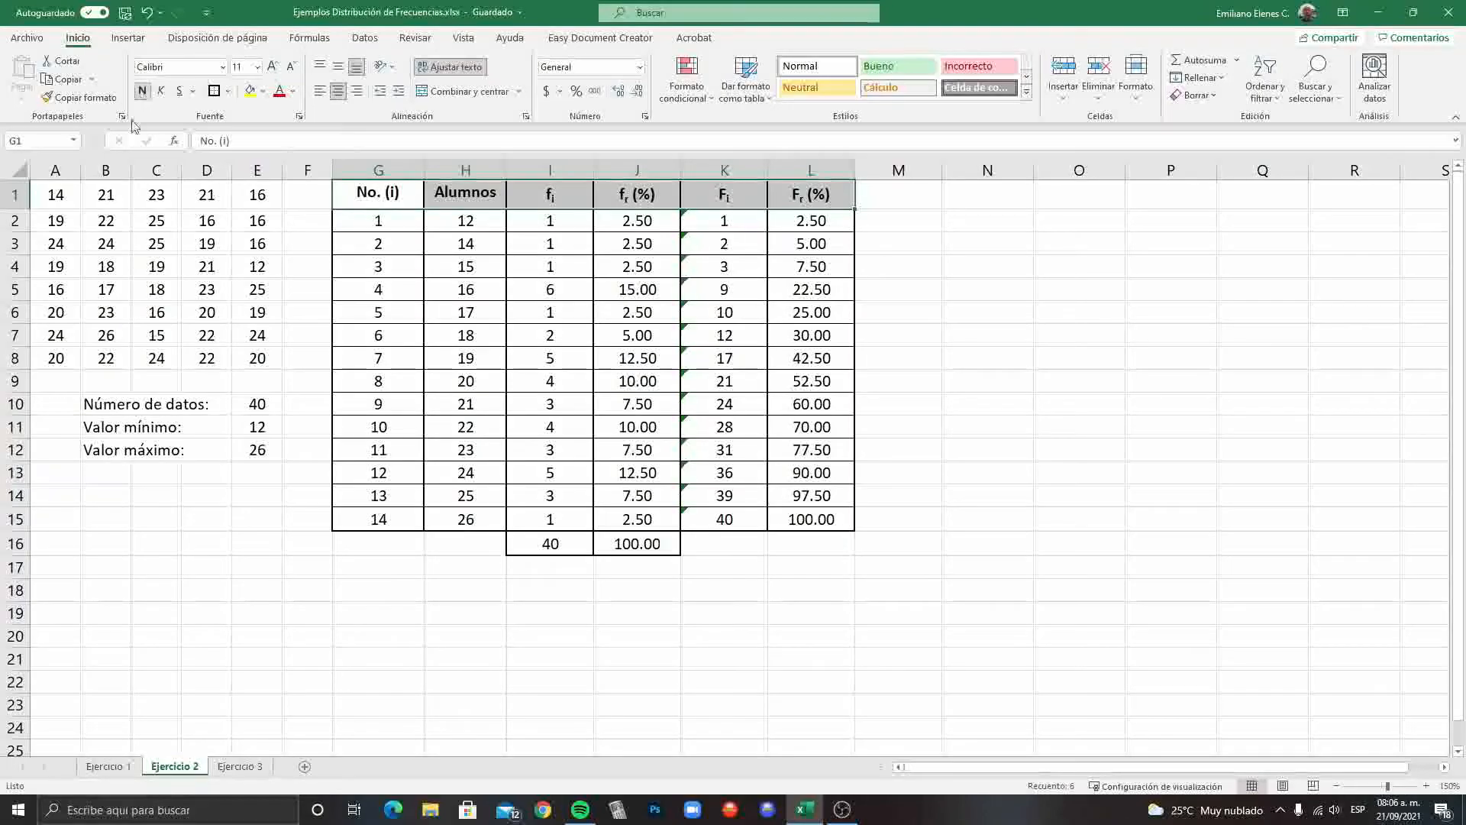
pyautogui.click(292, 92)
pyautogui.click(331, 202)
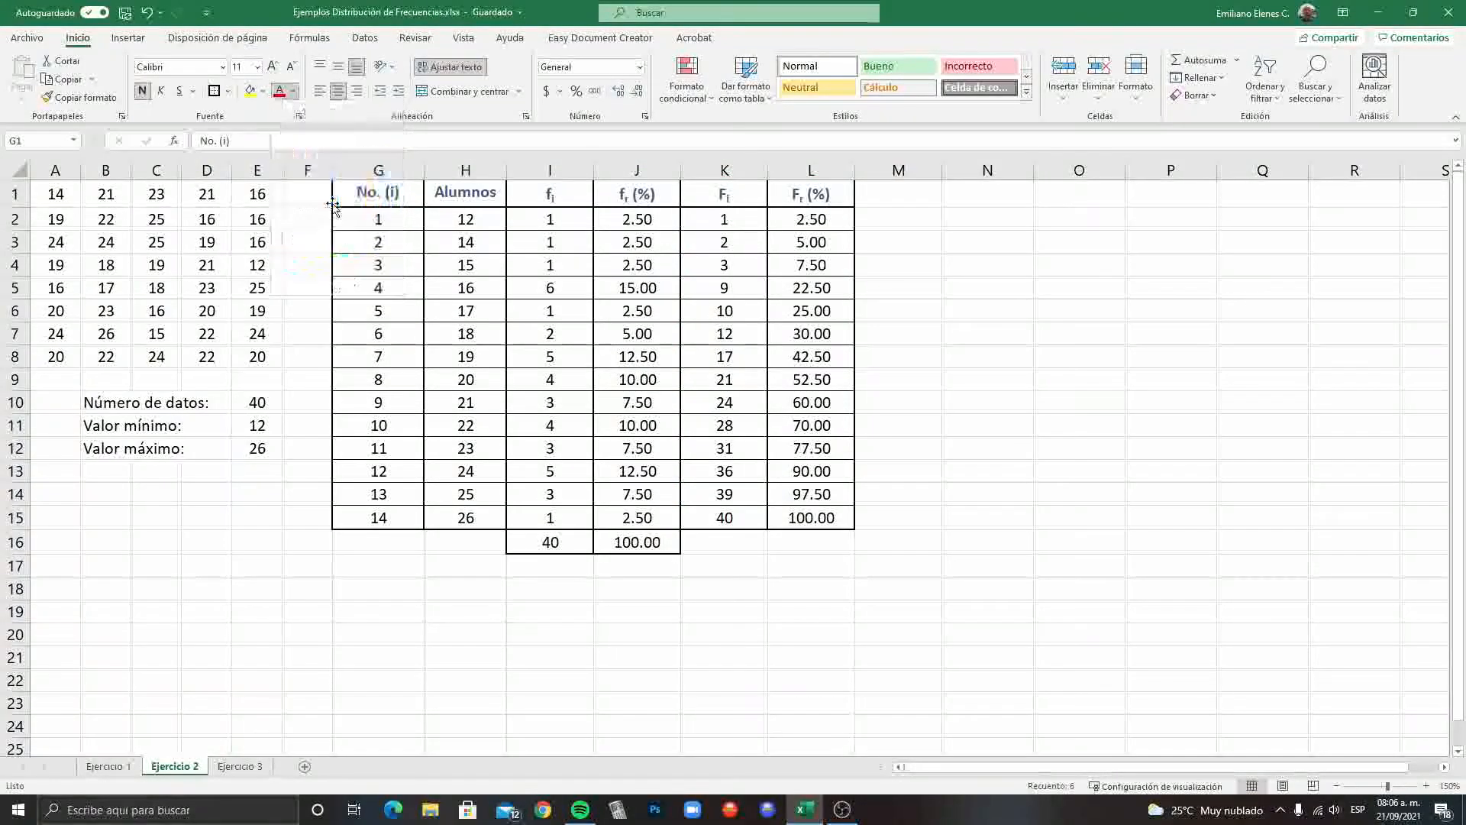
pyautogui.click(959, 495)
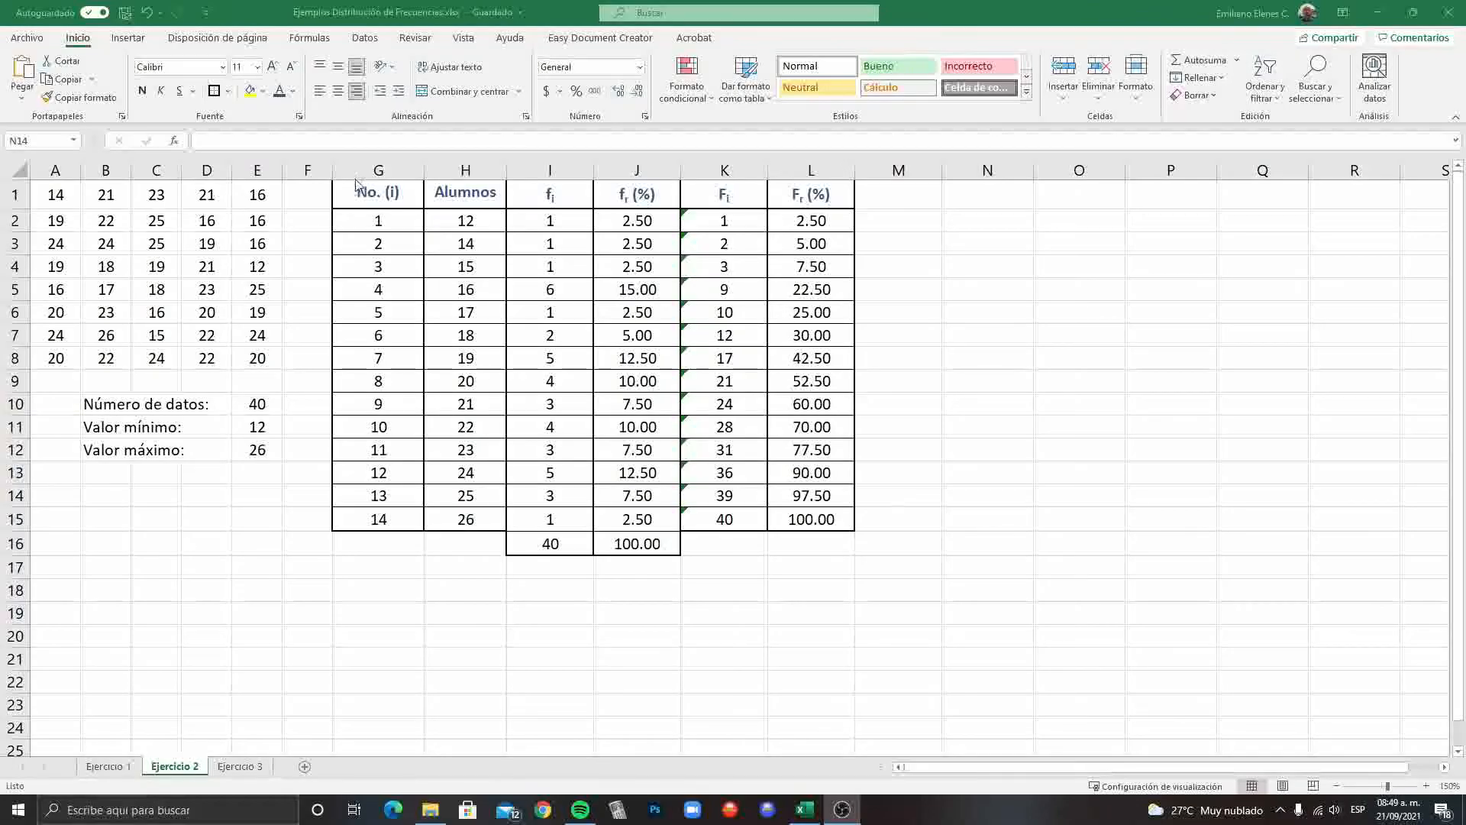
# Step: Fill the header row G1:L1 with dark blue and change its label text to light blue
pyautogui.moveTo(372, 200); pyautogui.dragTo(812, 195)
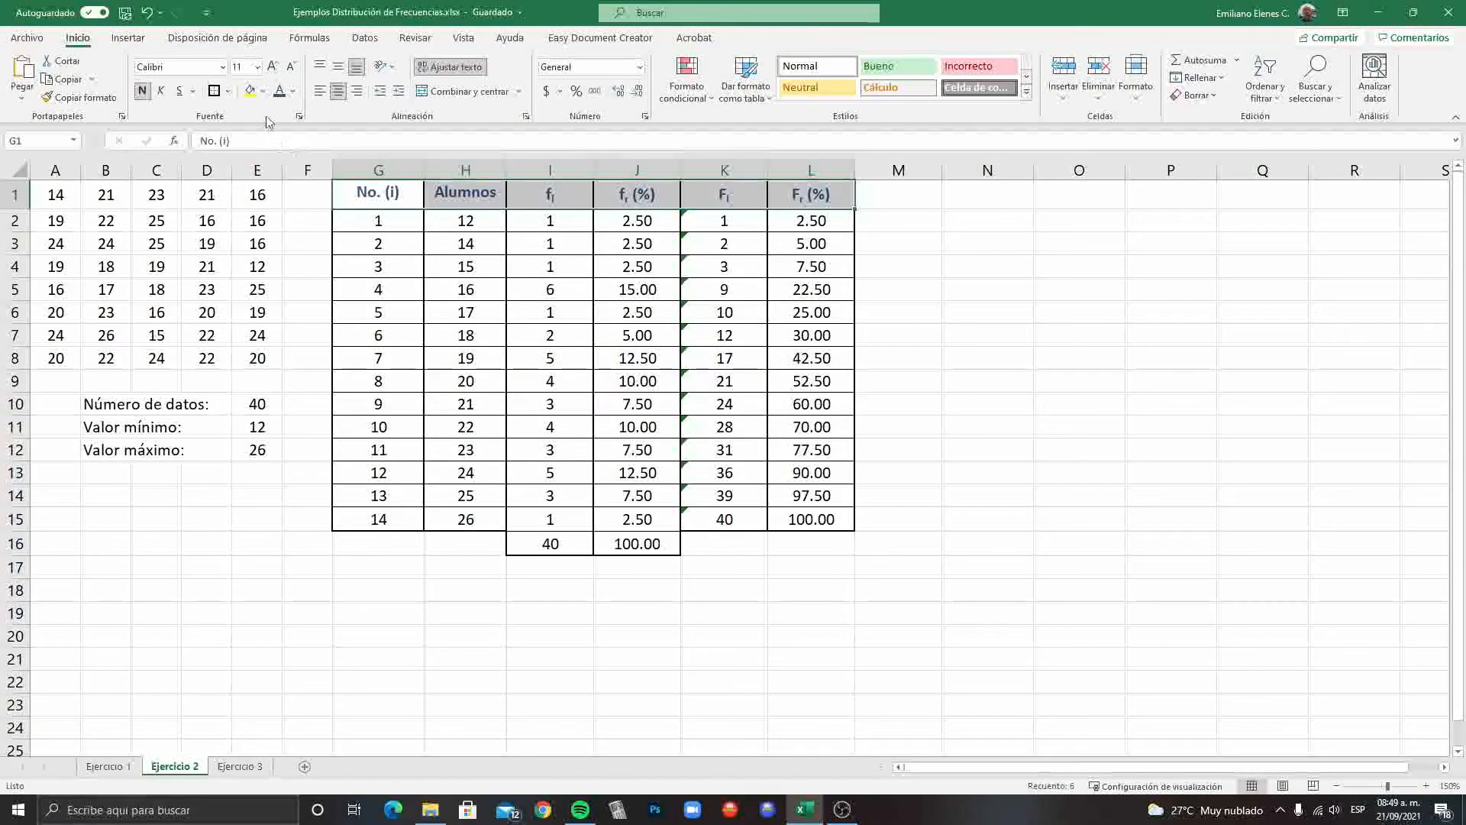
pyautogui.click(263, 91)
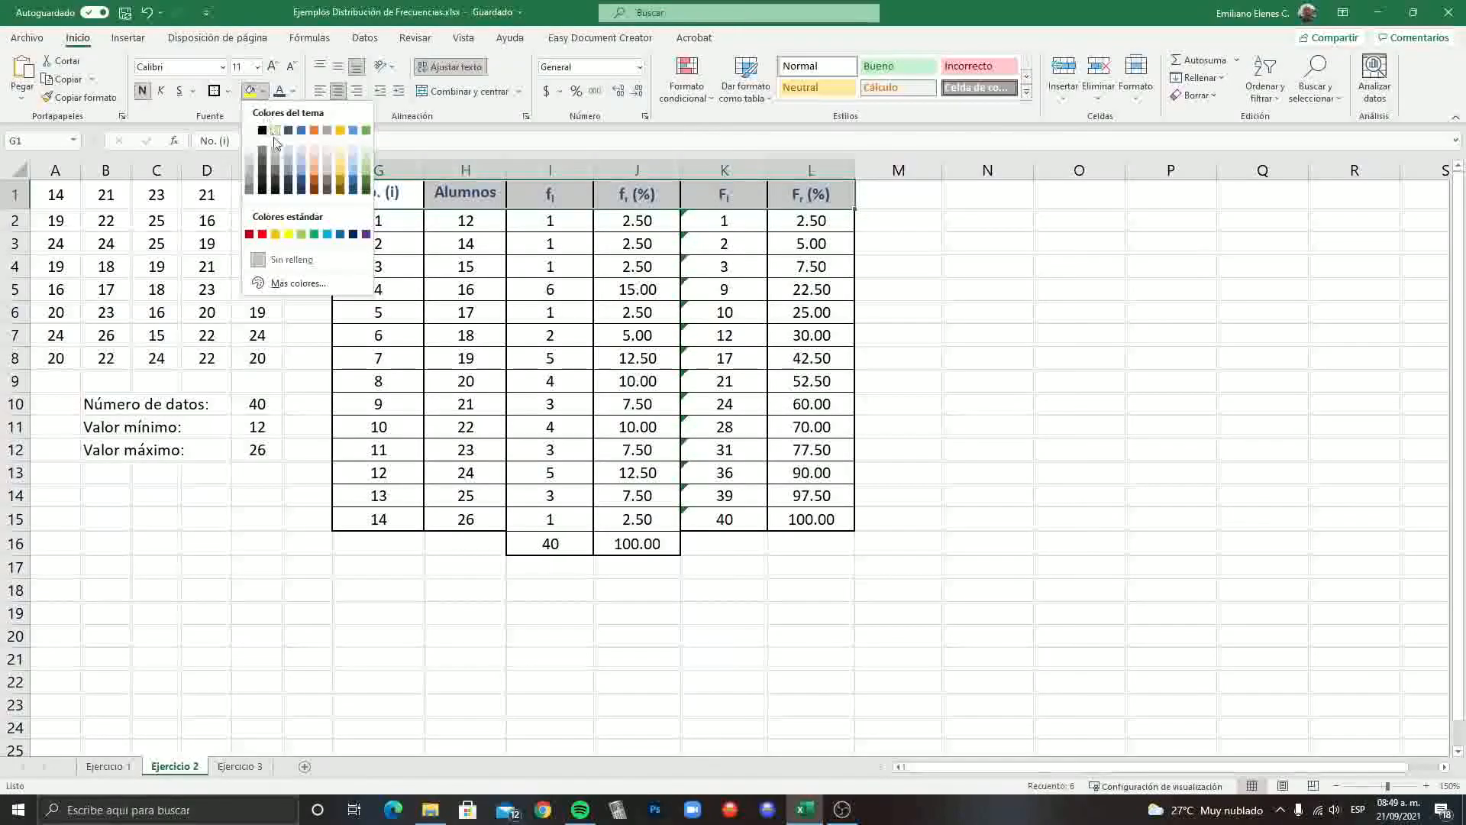
pyautogui.click(304, 182)
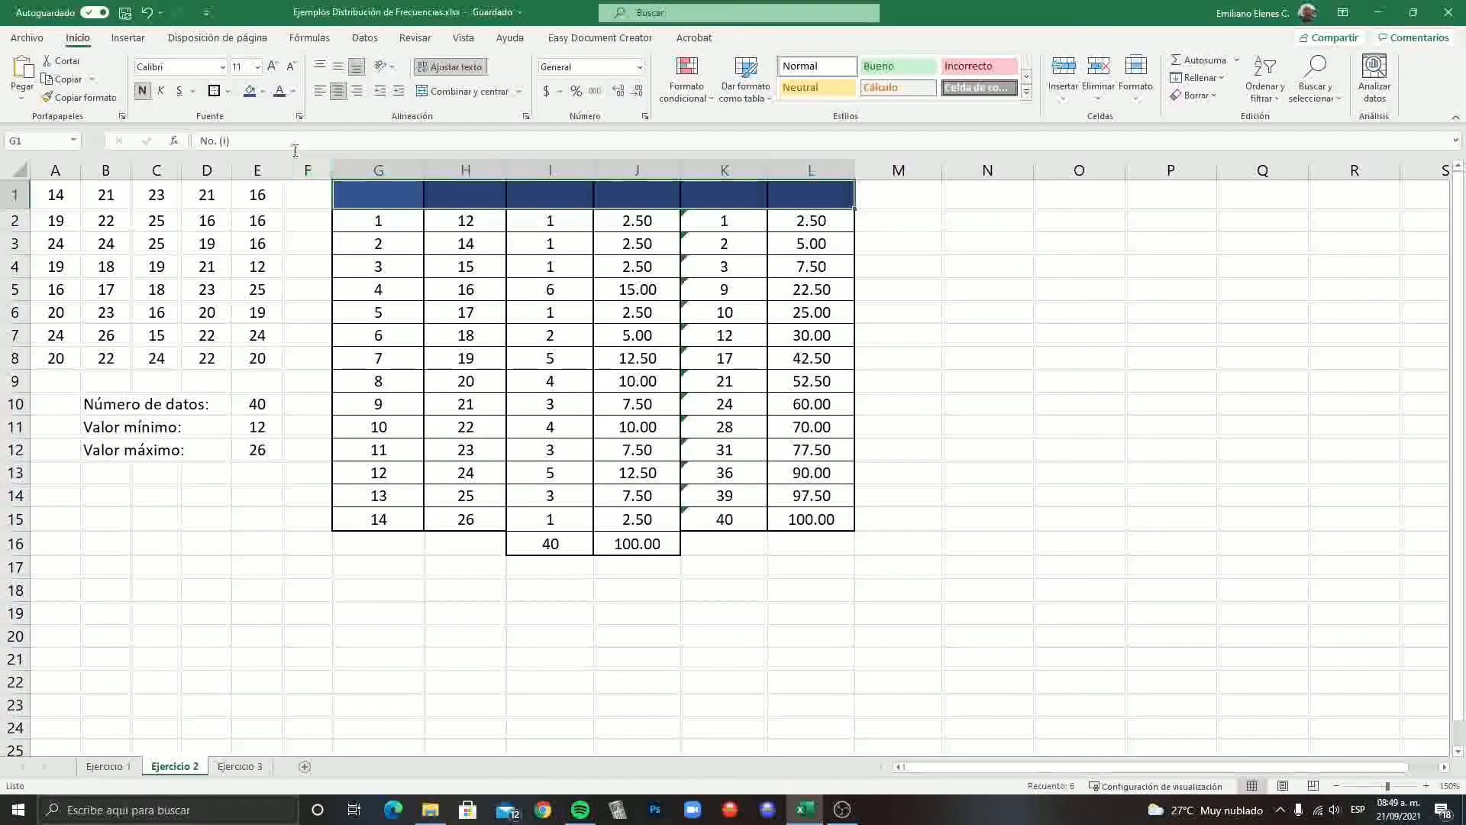
pyautogui.click(294, 91)
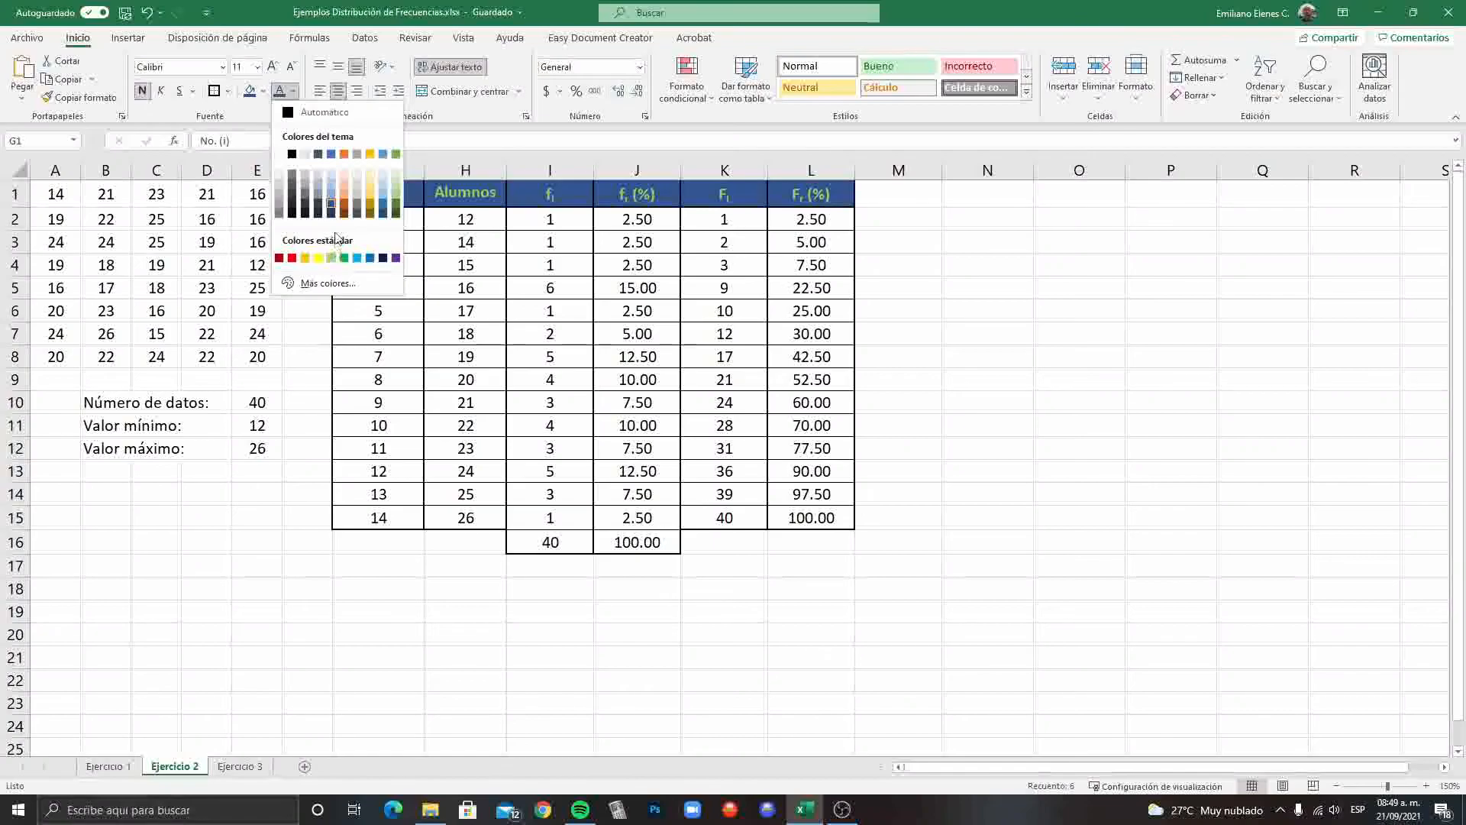
pyautogui.click(327, 181)
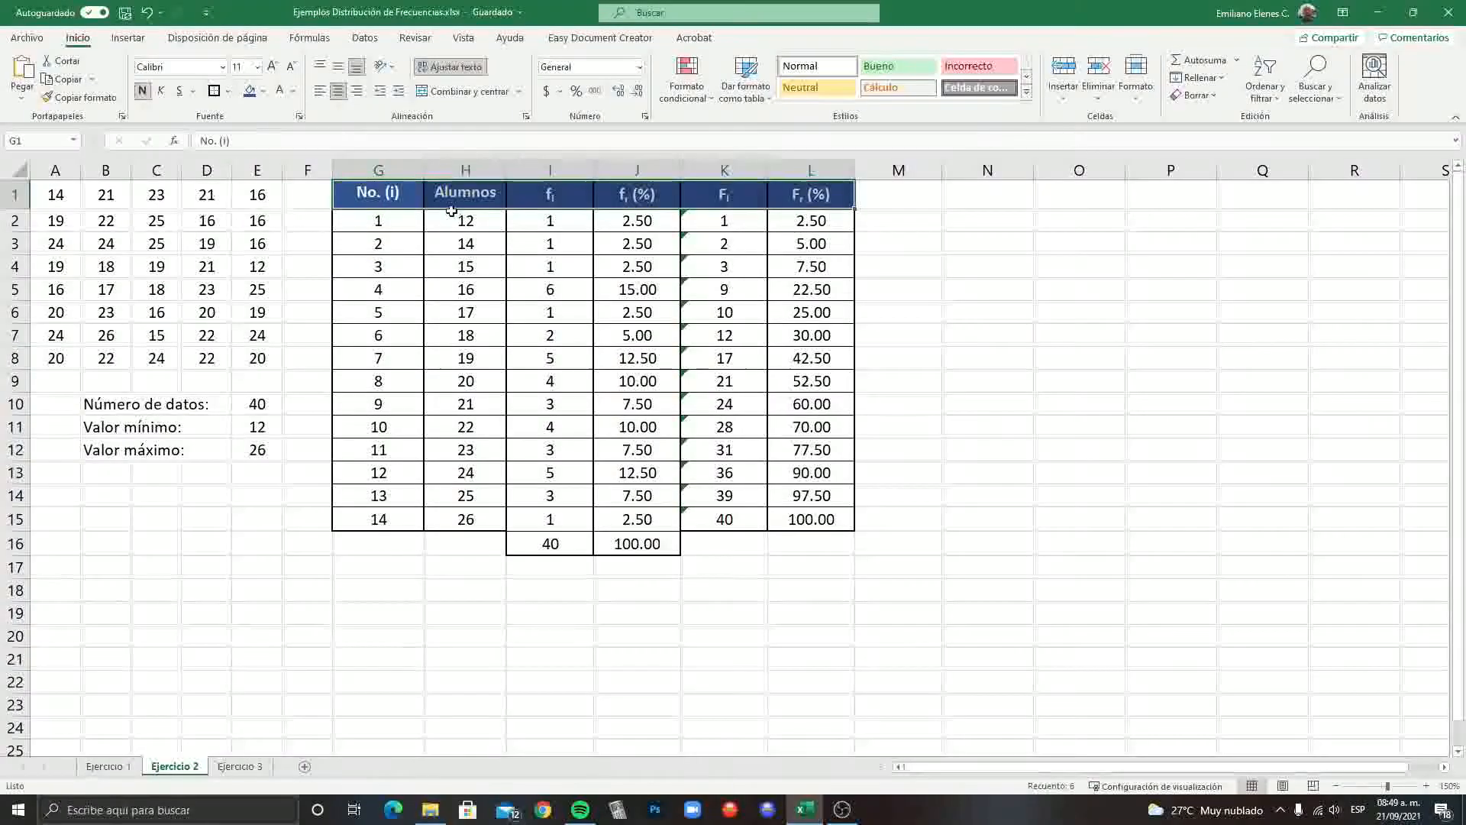
pyautogui.click(987, 393)
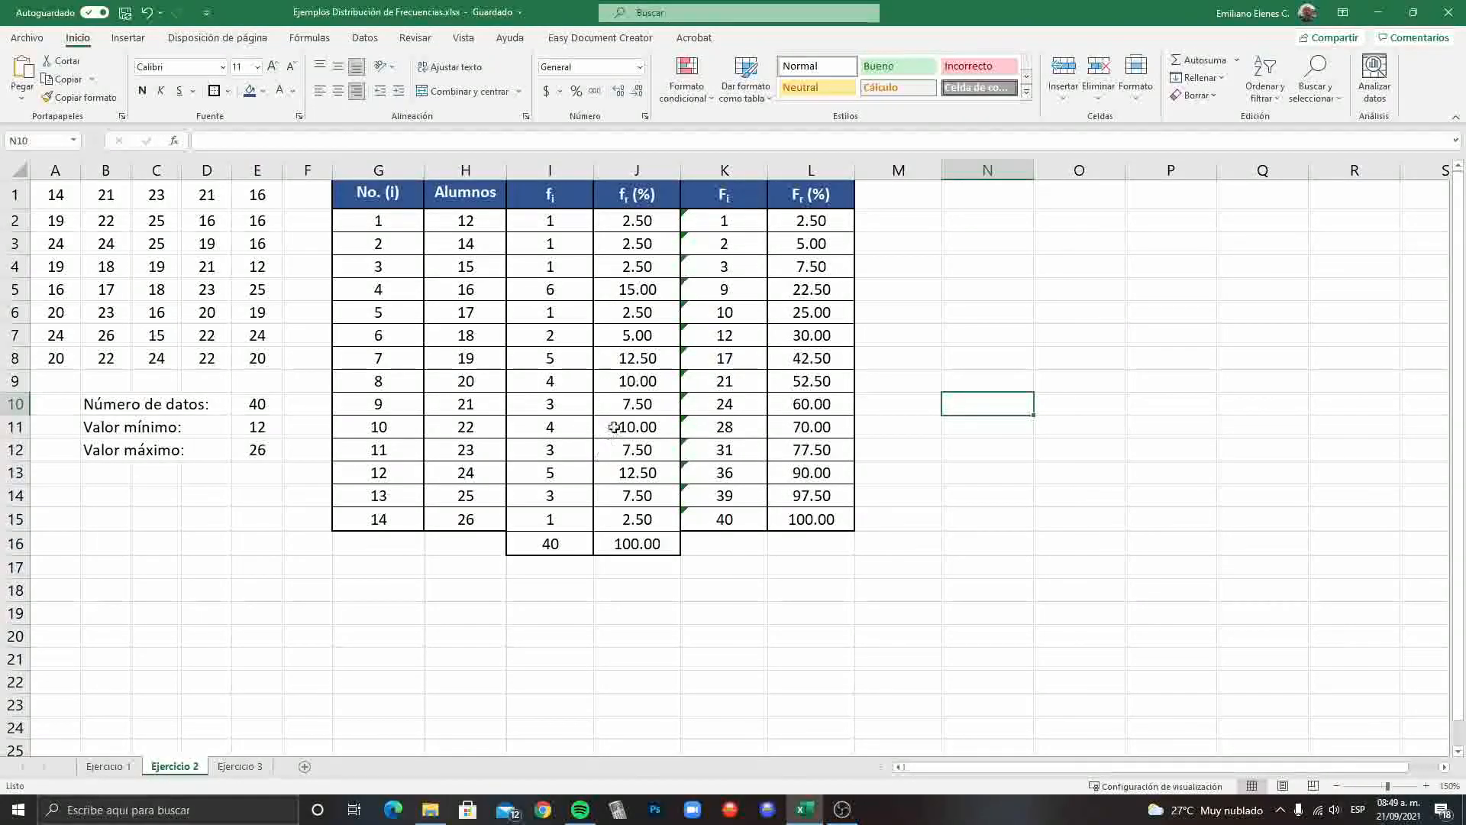
# Step: Ignore the inconsistent-formula errors in the Fi column, first in K2 and then in K3:K15
pyautogui.click(686, 213)
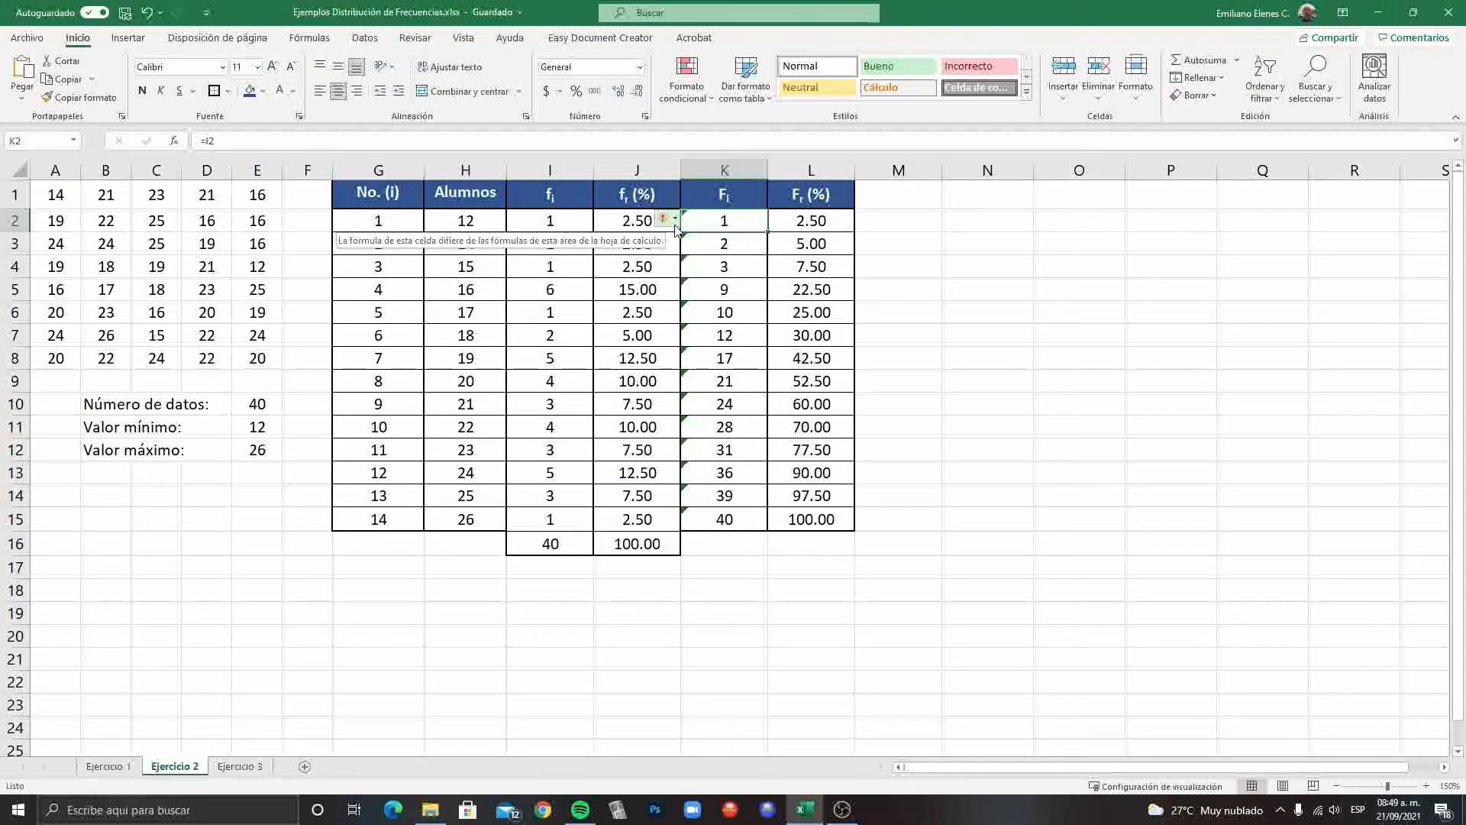
pyautogui.click(675, 226)
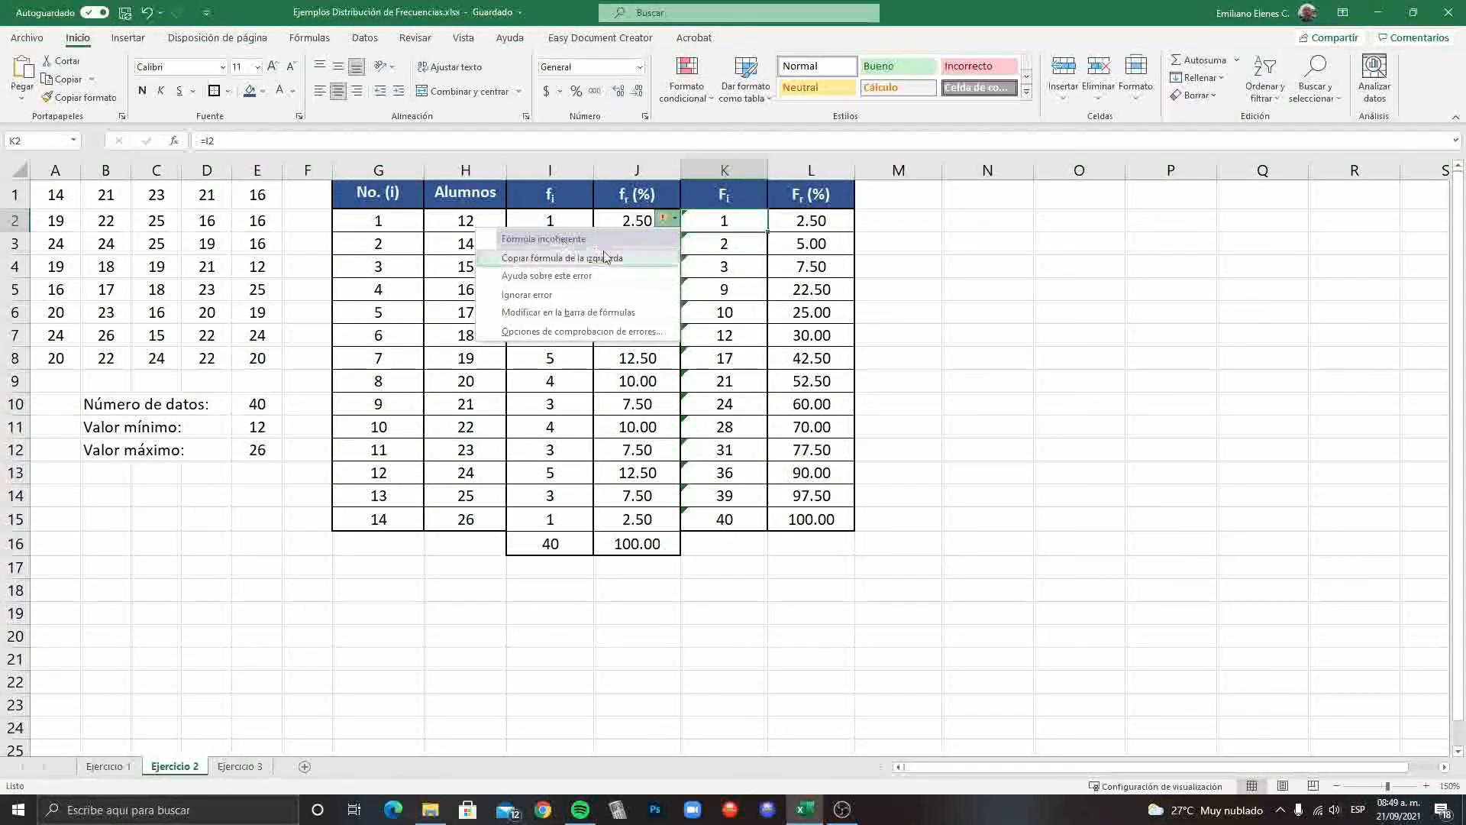
pyautogui.click(554, 295)
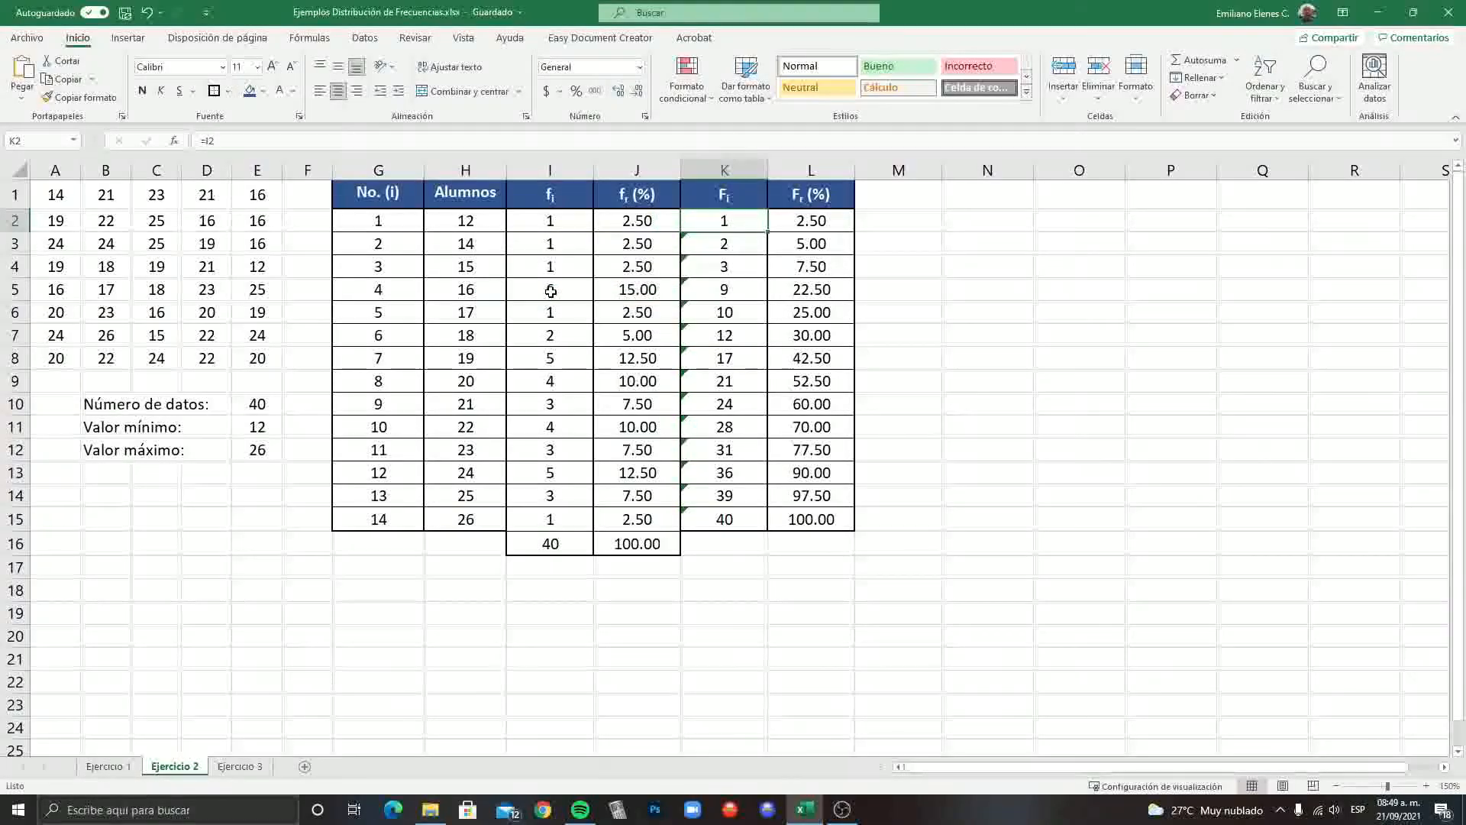
pyautogui.moveTo(701, 248); pyautogui.dragTo(713, 513)
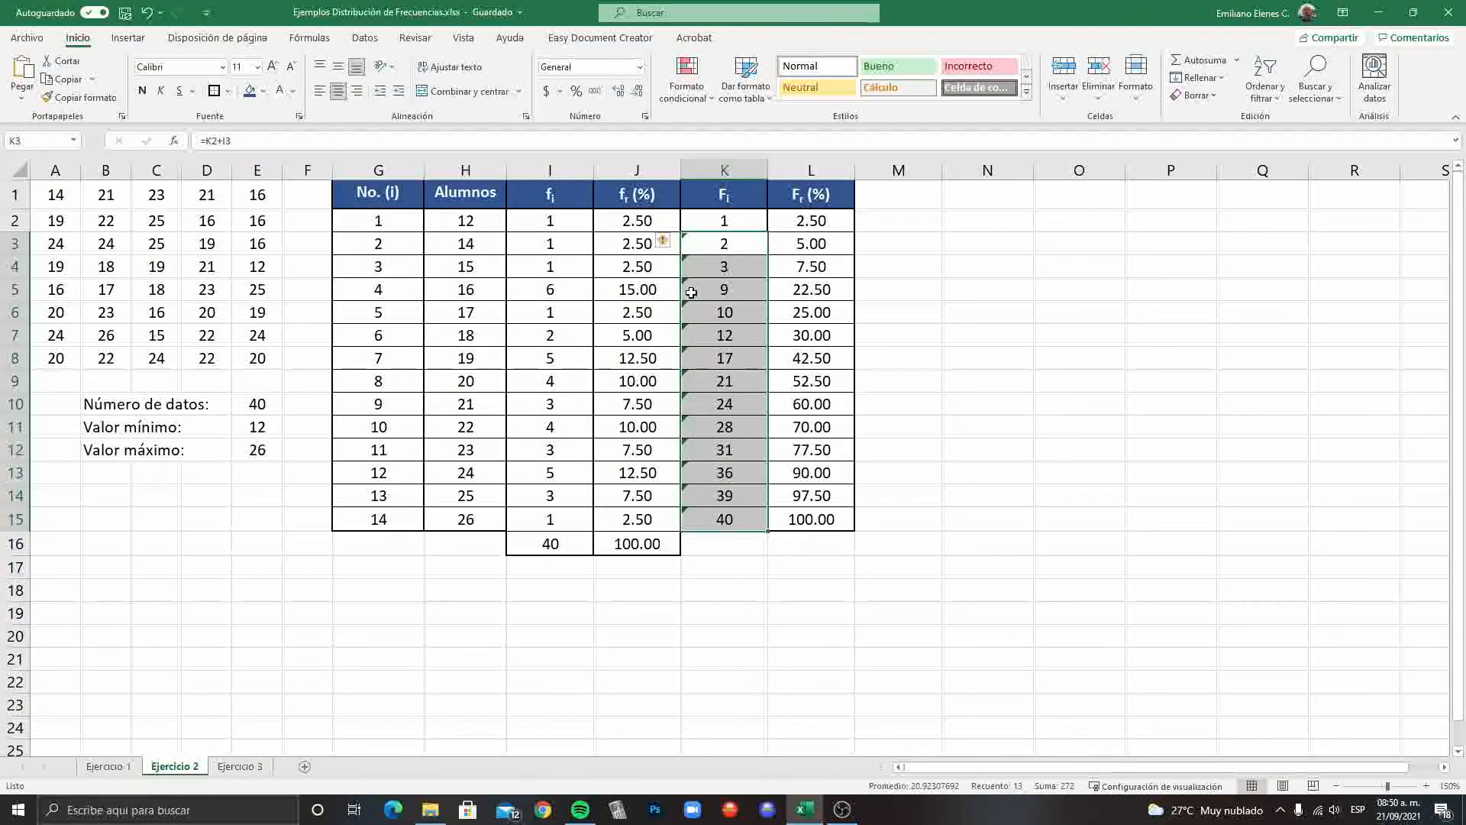
pyautogui.click(670, 245)
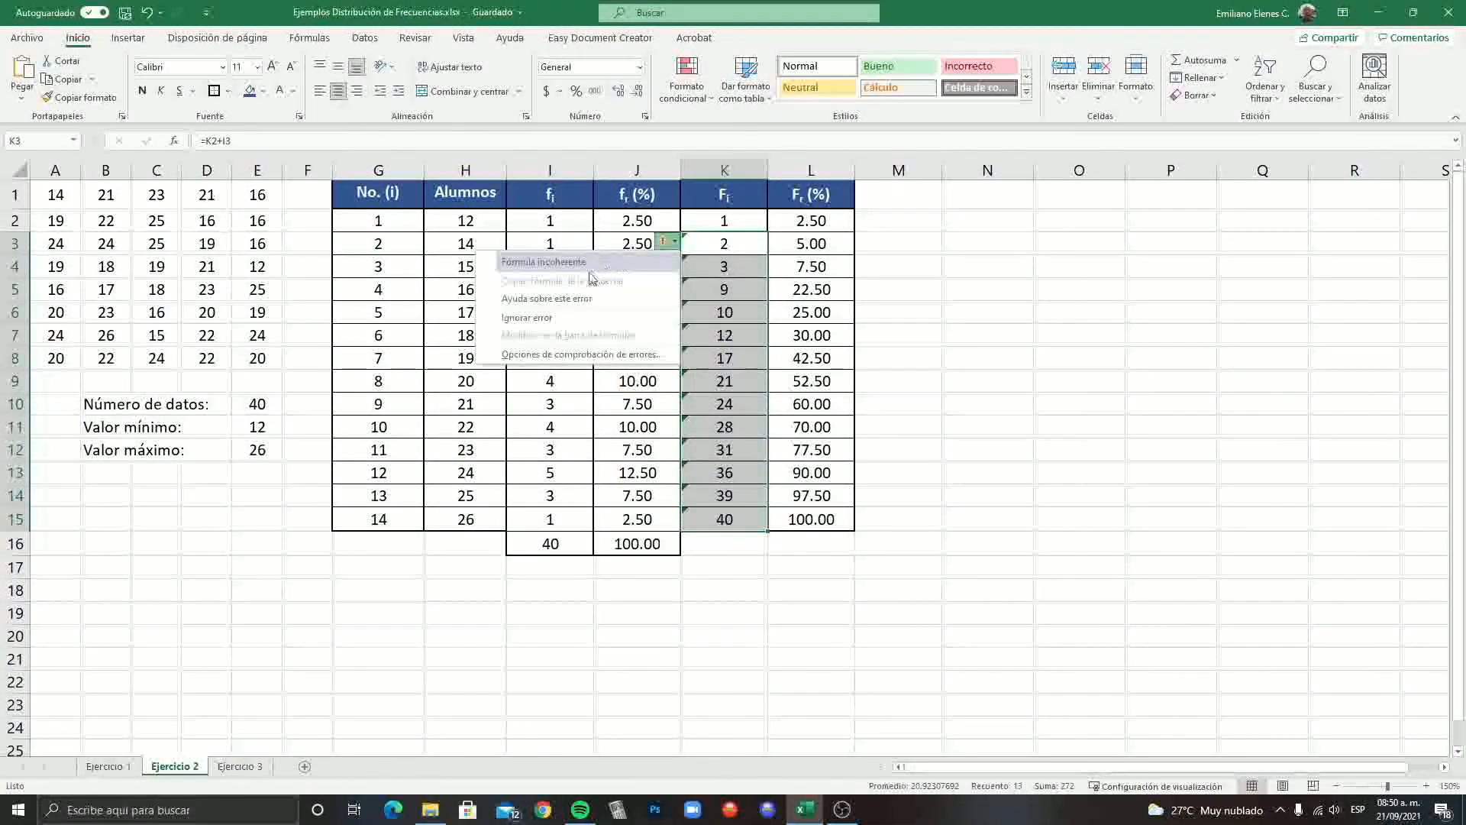
pyautogui.click(548, 319)
pyautogui.click(909, 615)
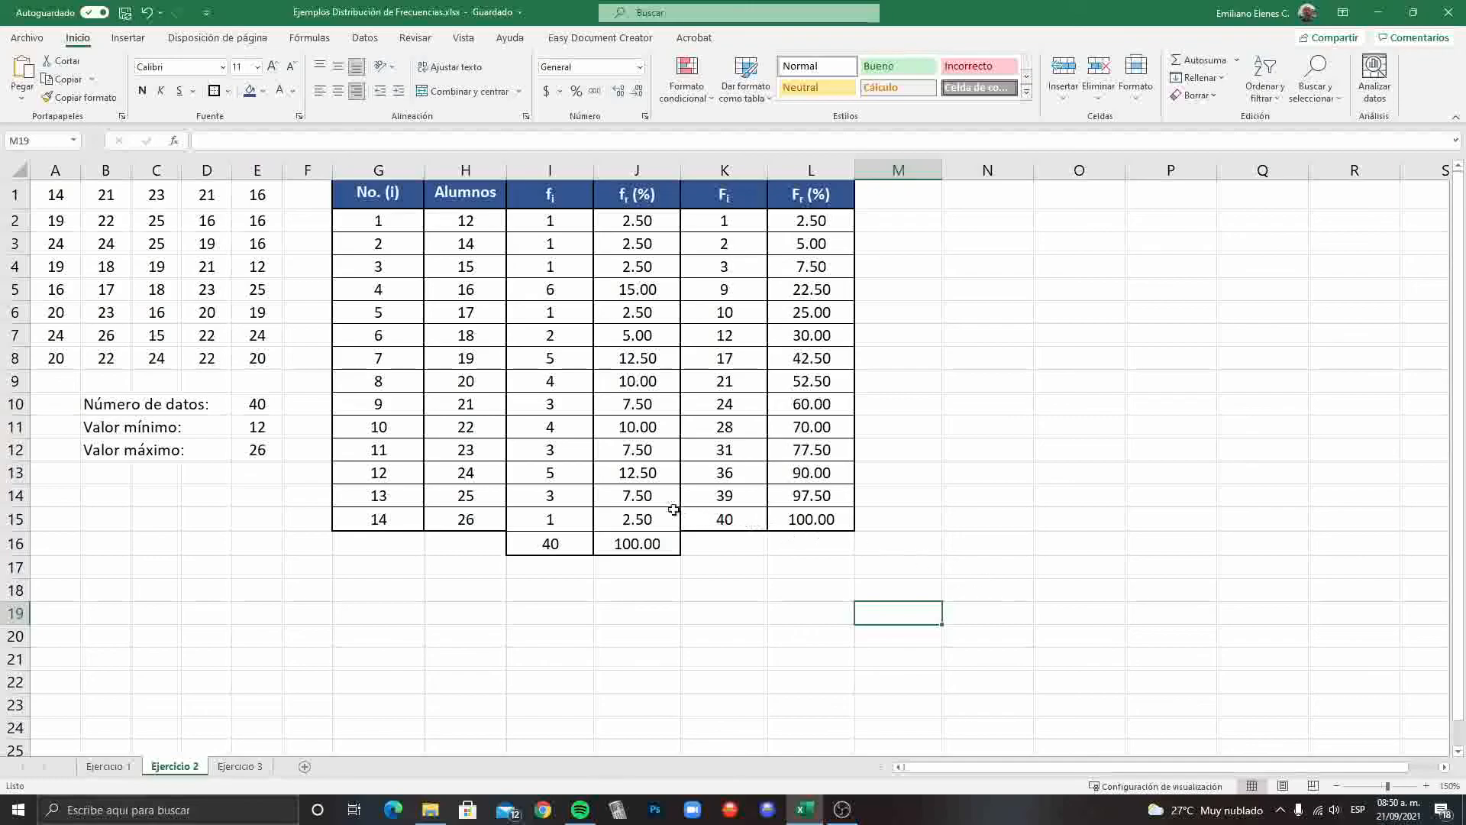
# Step: Fill the totals in I16:J16 with light gray and make them bold
pyautogui.moveTo(564, 544); pyautogui.dragTo(653, 544)
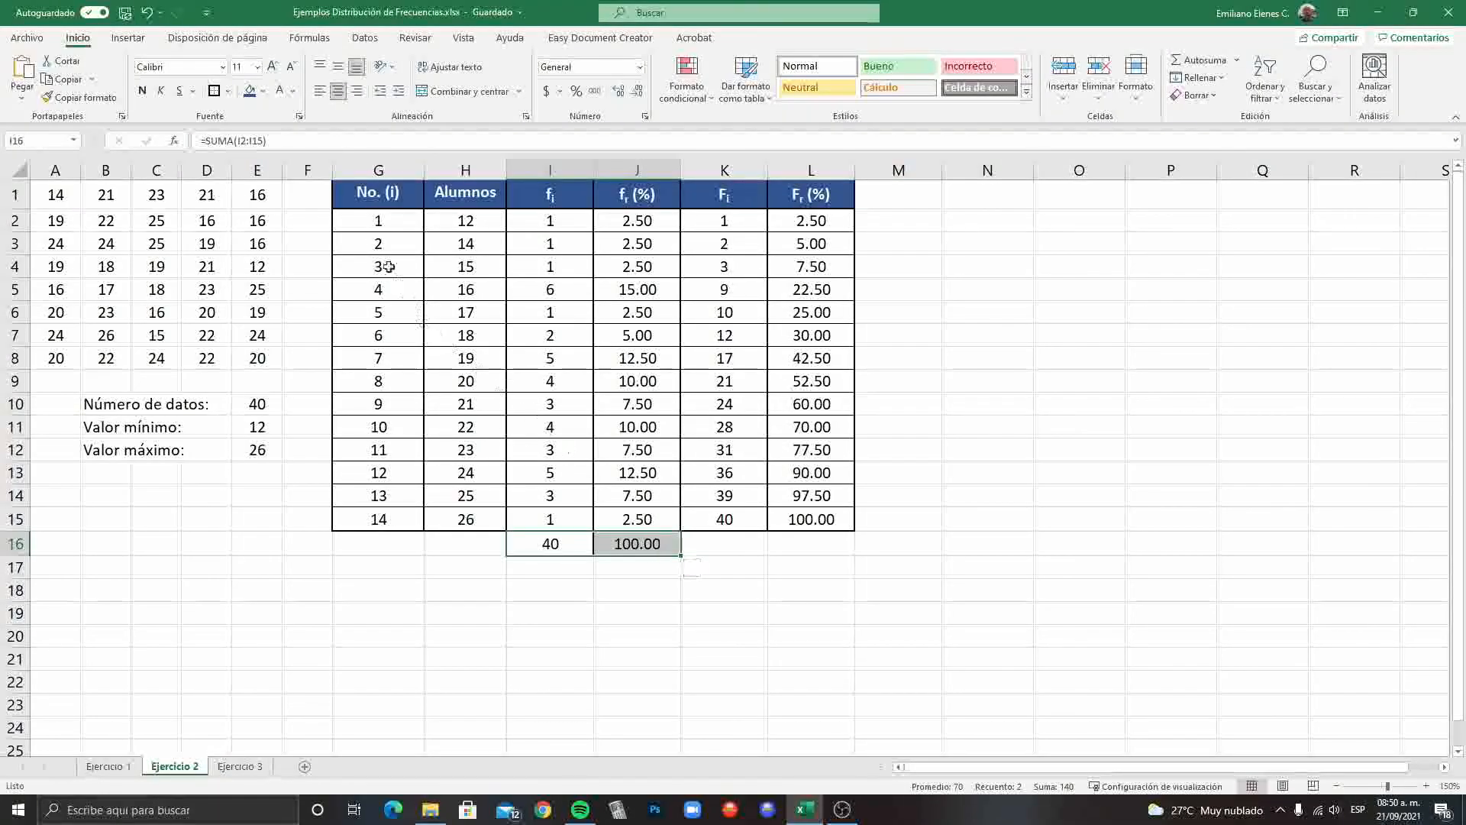
pyautogui.click(263, 91)
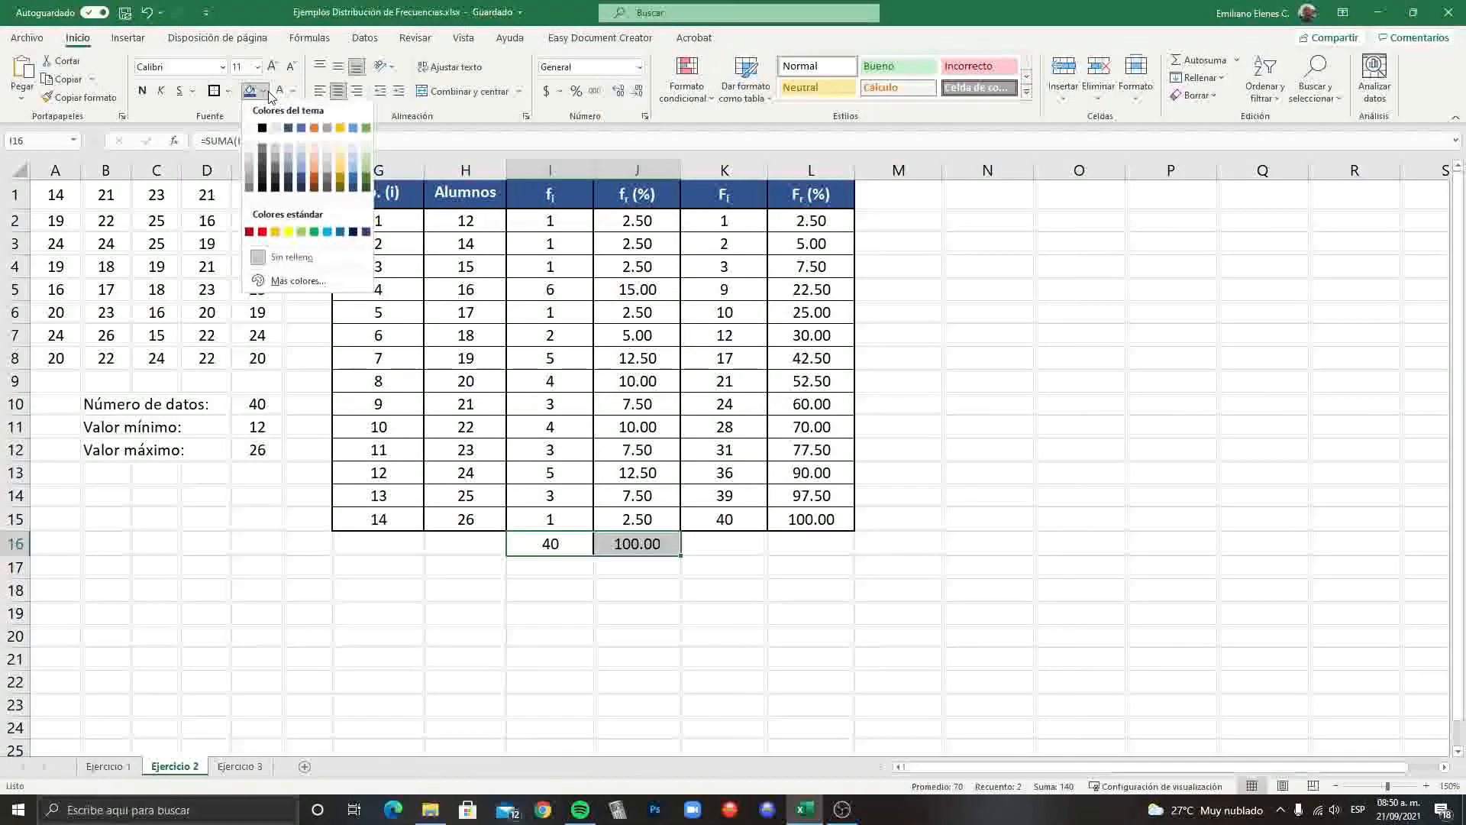
pyautogui.click(276, 150)
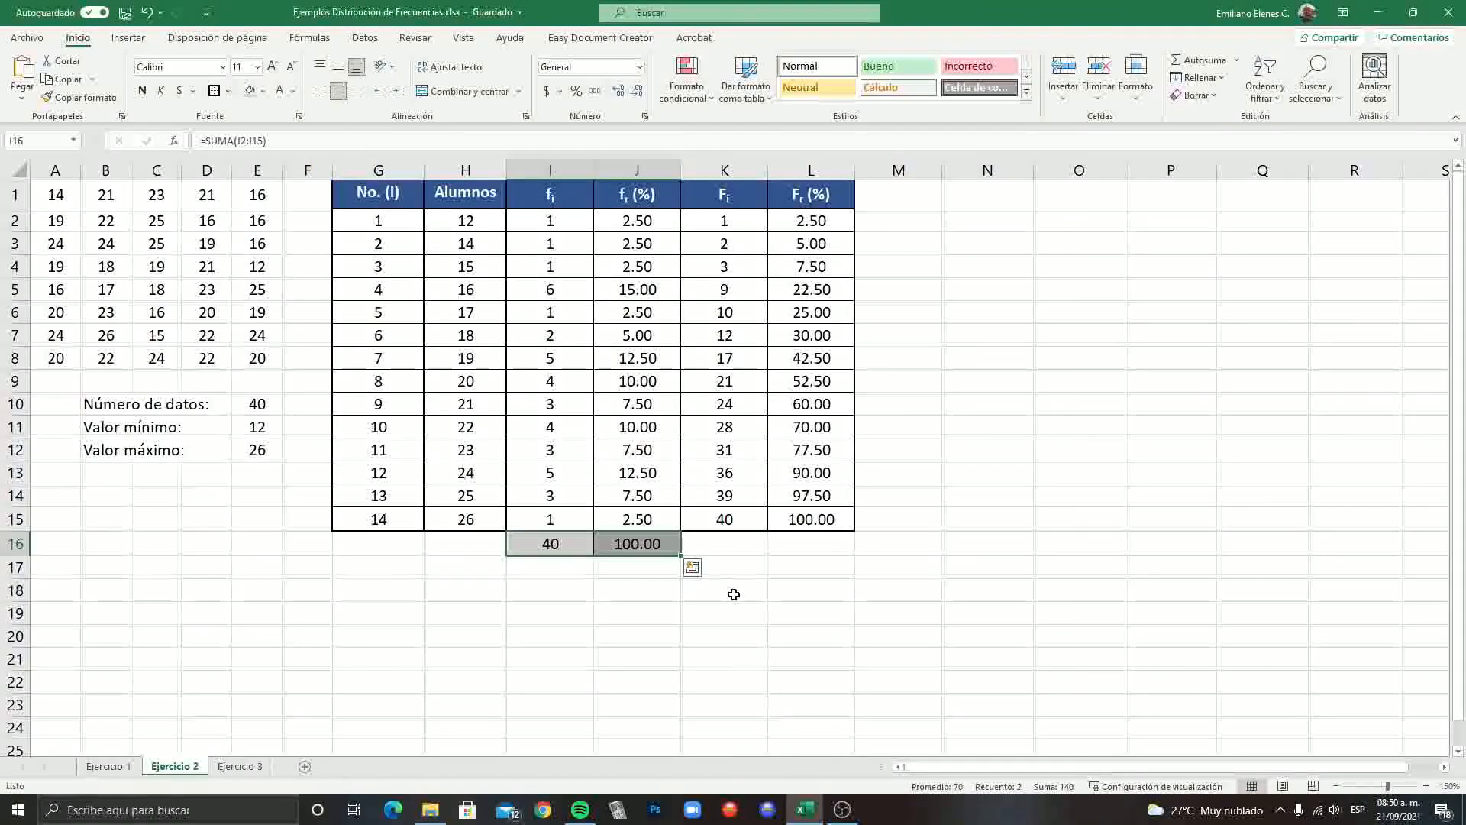
pyautogui.click(142, 91)
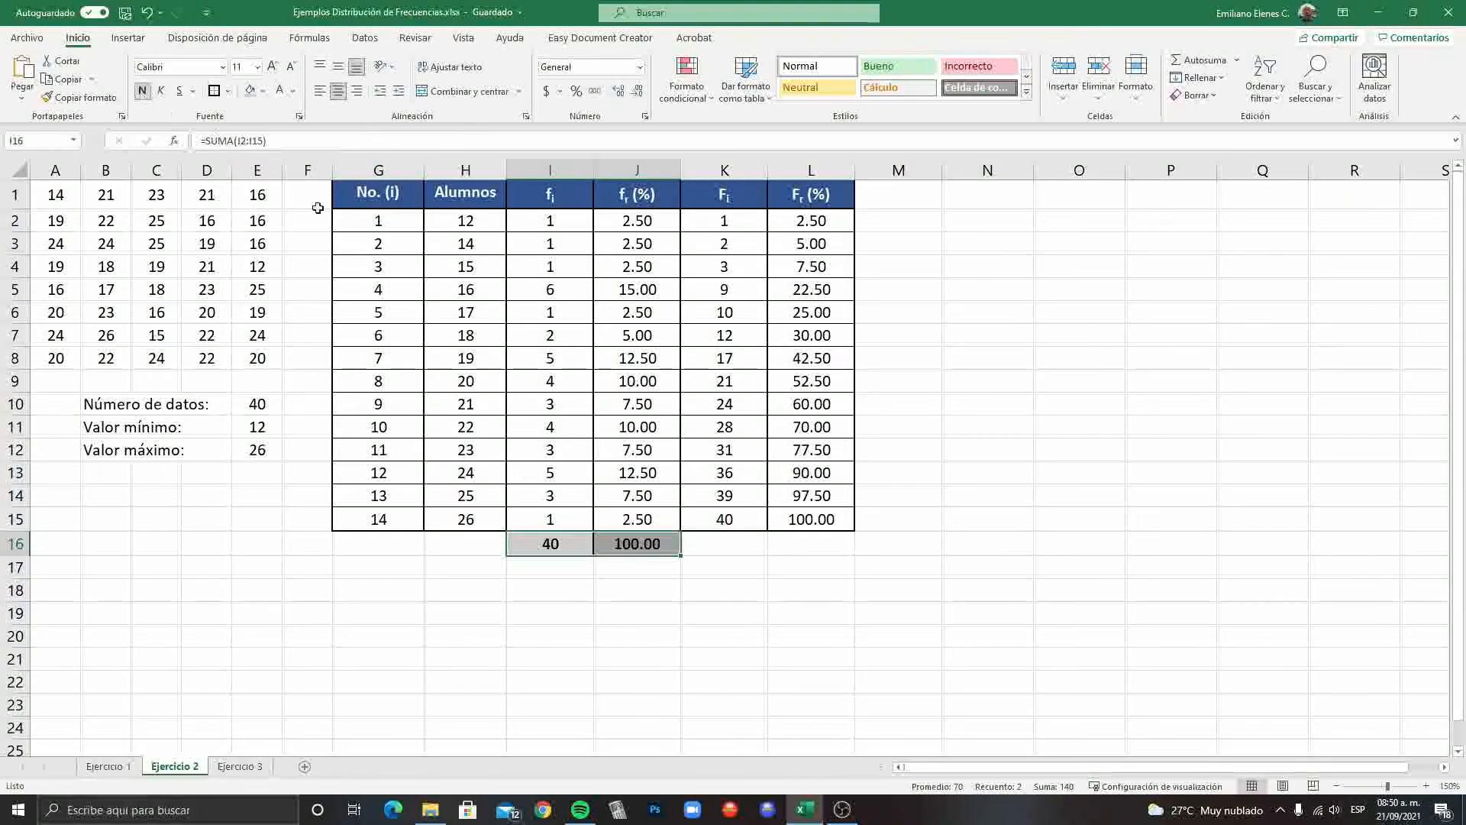
pyautogui.click(695, 634)
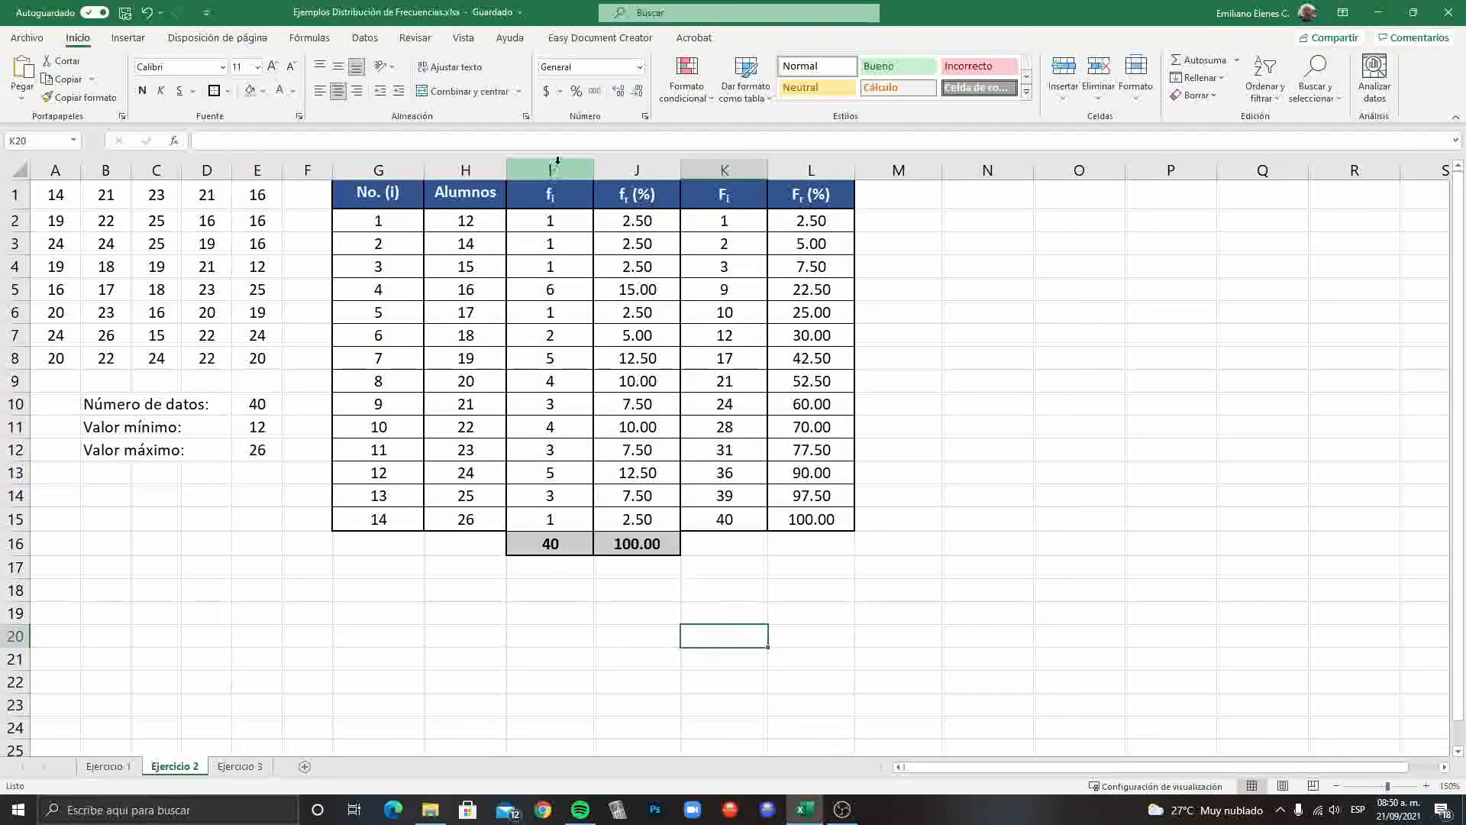
# Step: Narrow the No. (i), fi and Fi columns (G, I and K) to fit their contents more closely
pyautogui.click(389, 169)
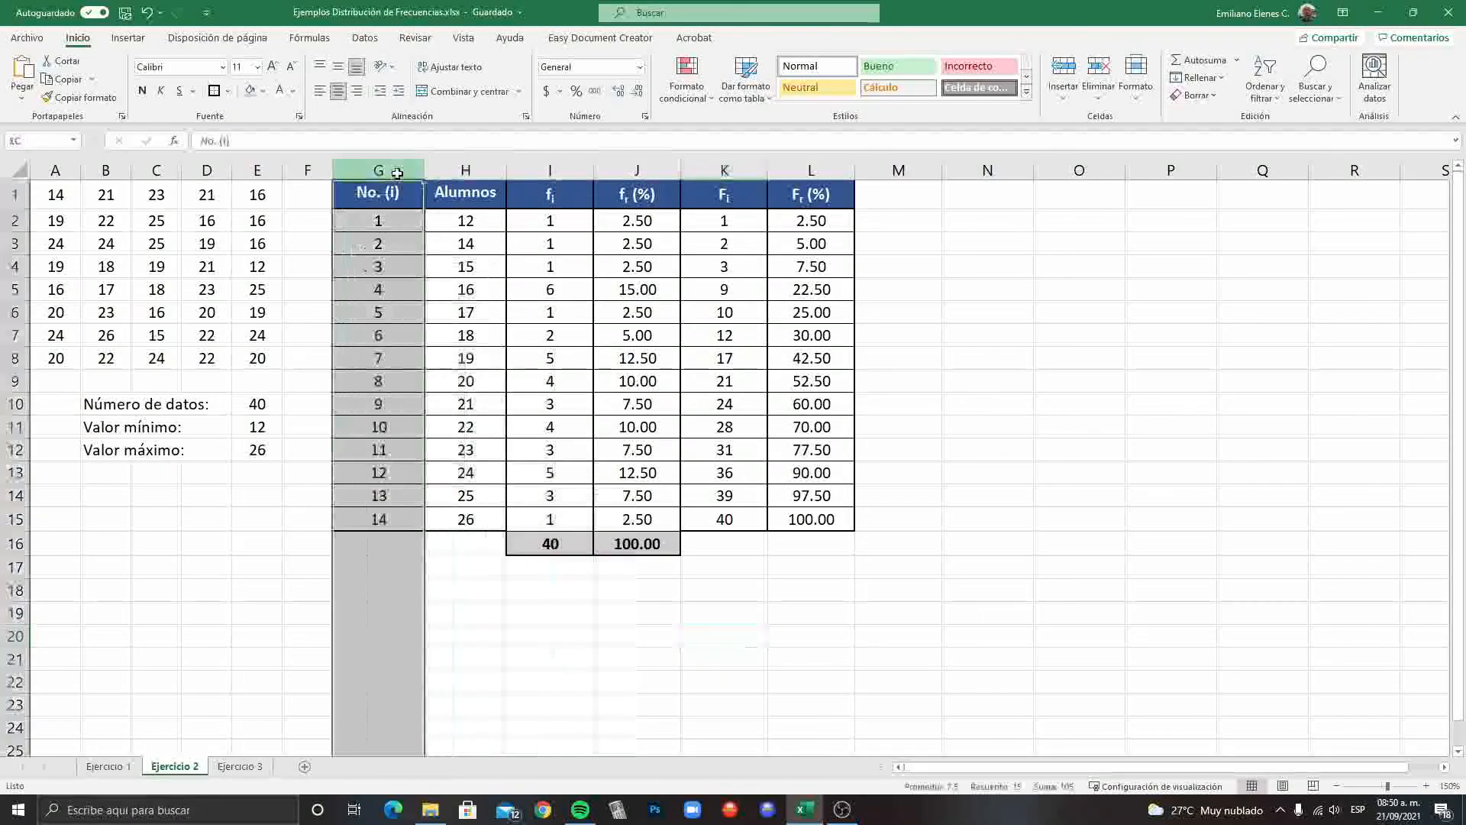
pyautogui.moveTo(424, 168); pyautogui.dragTo(400, 168)
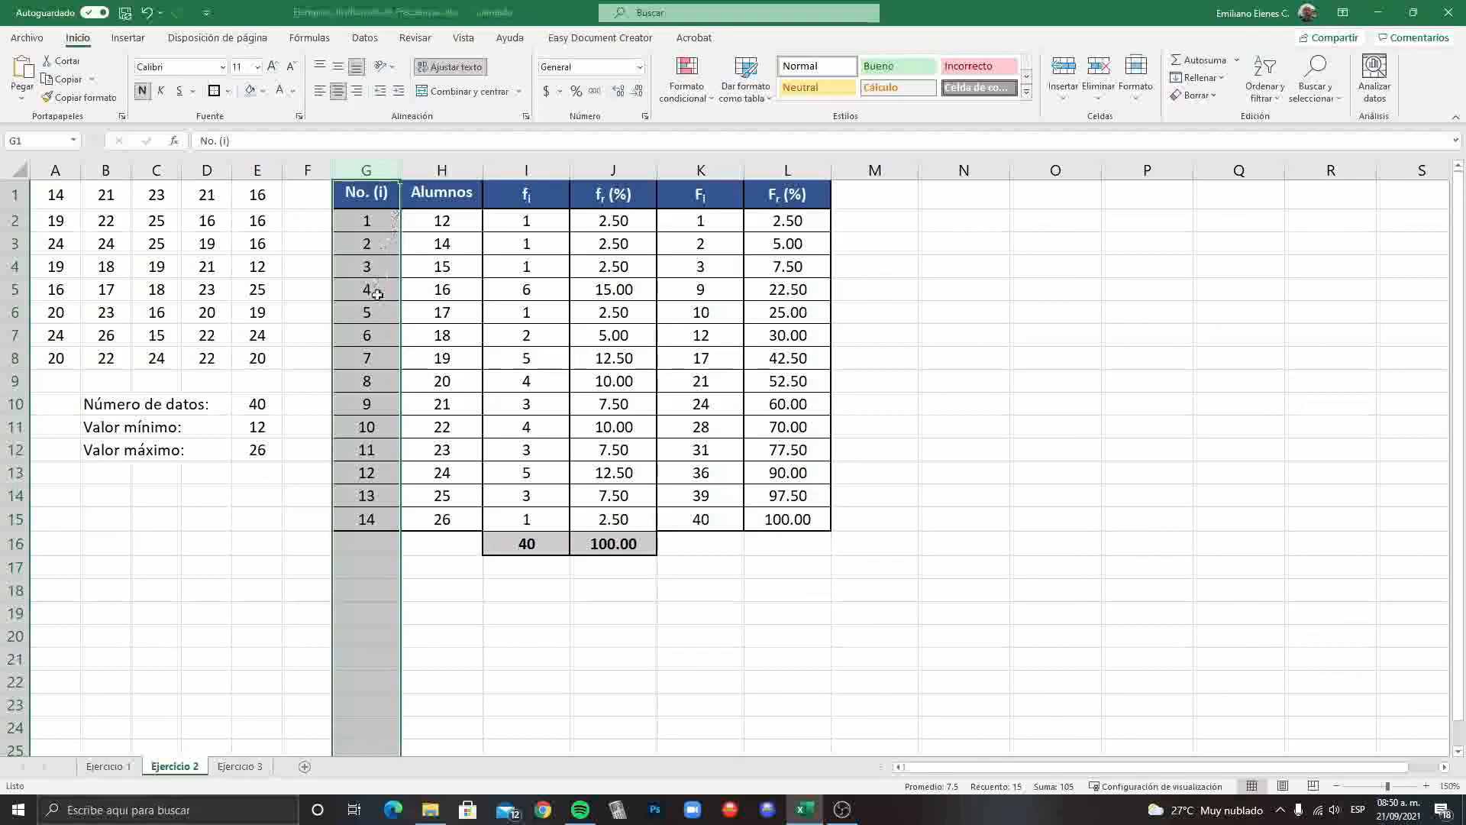
pyautogui.click(529, 171)
pyautogui.moveTo(570, 170); pyautogui.dragTo(540, 170)
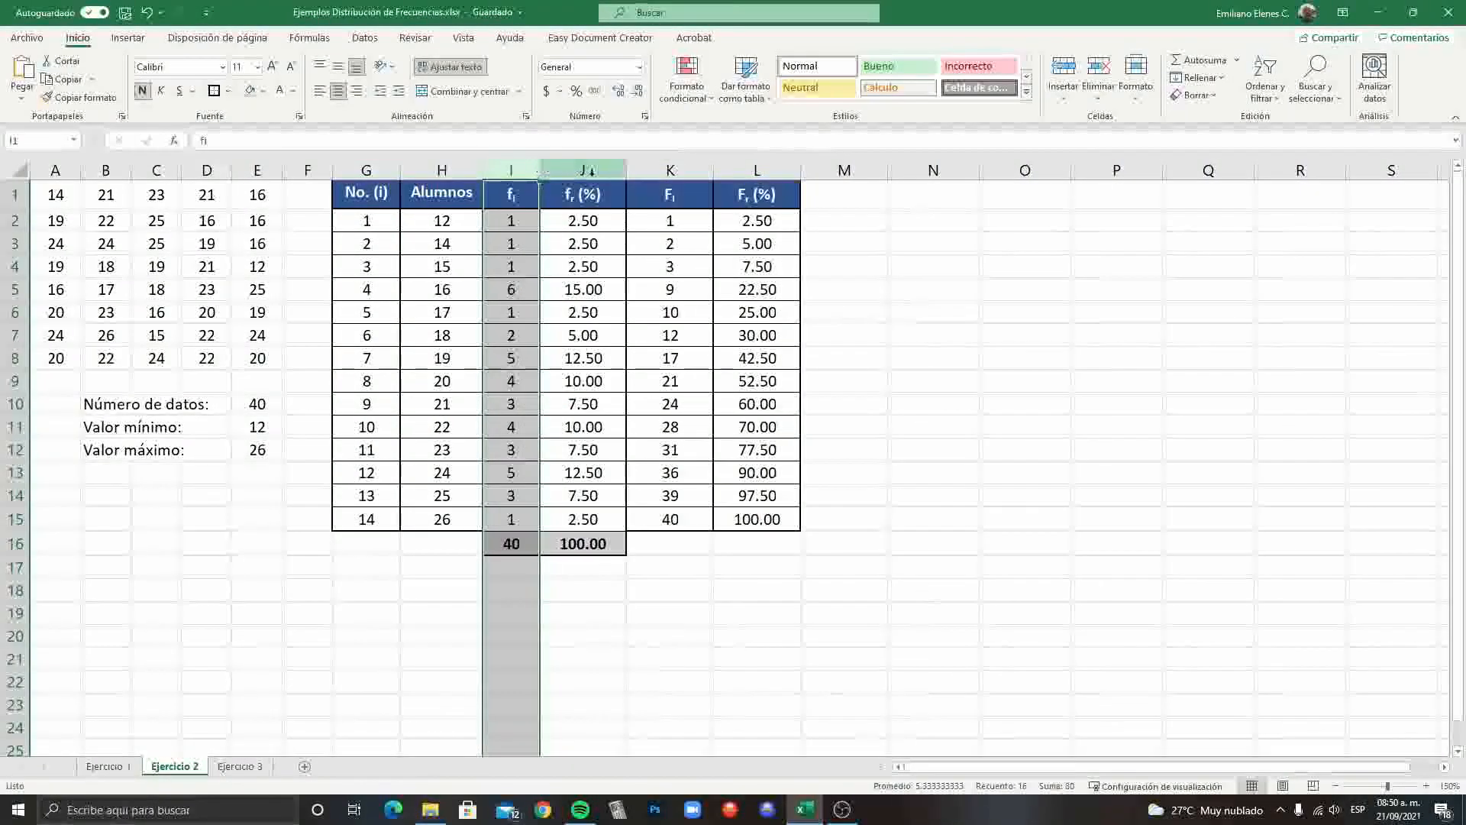
pyautogui.click(670, 170)
pyautogui.moveTo(713, 171); pyautogui.dragTo(685, 171)
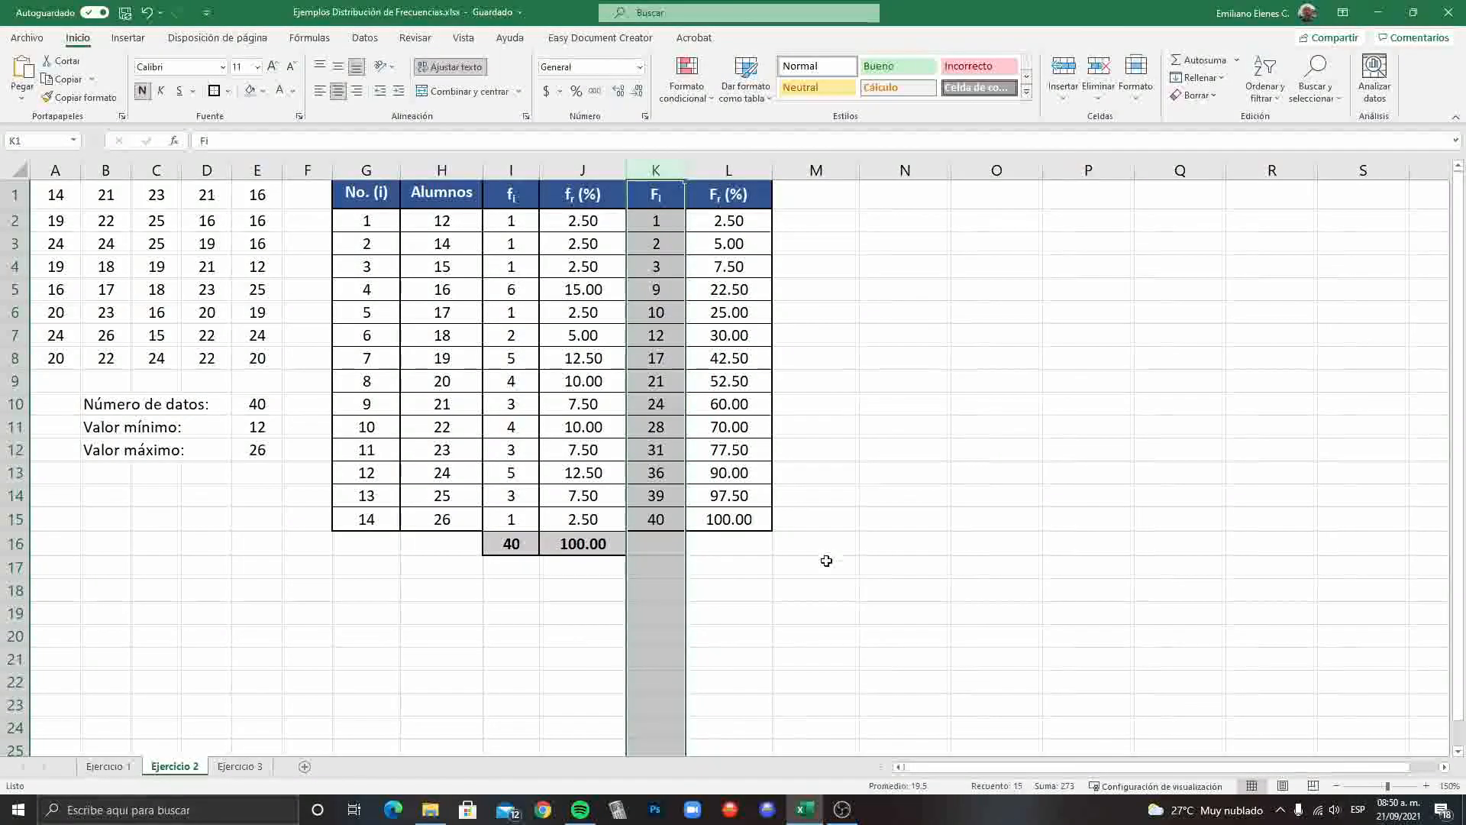
pyautogui.click(856, 569)
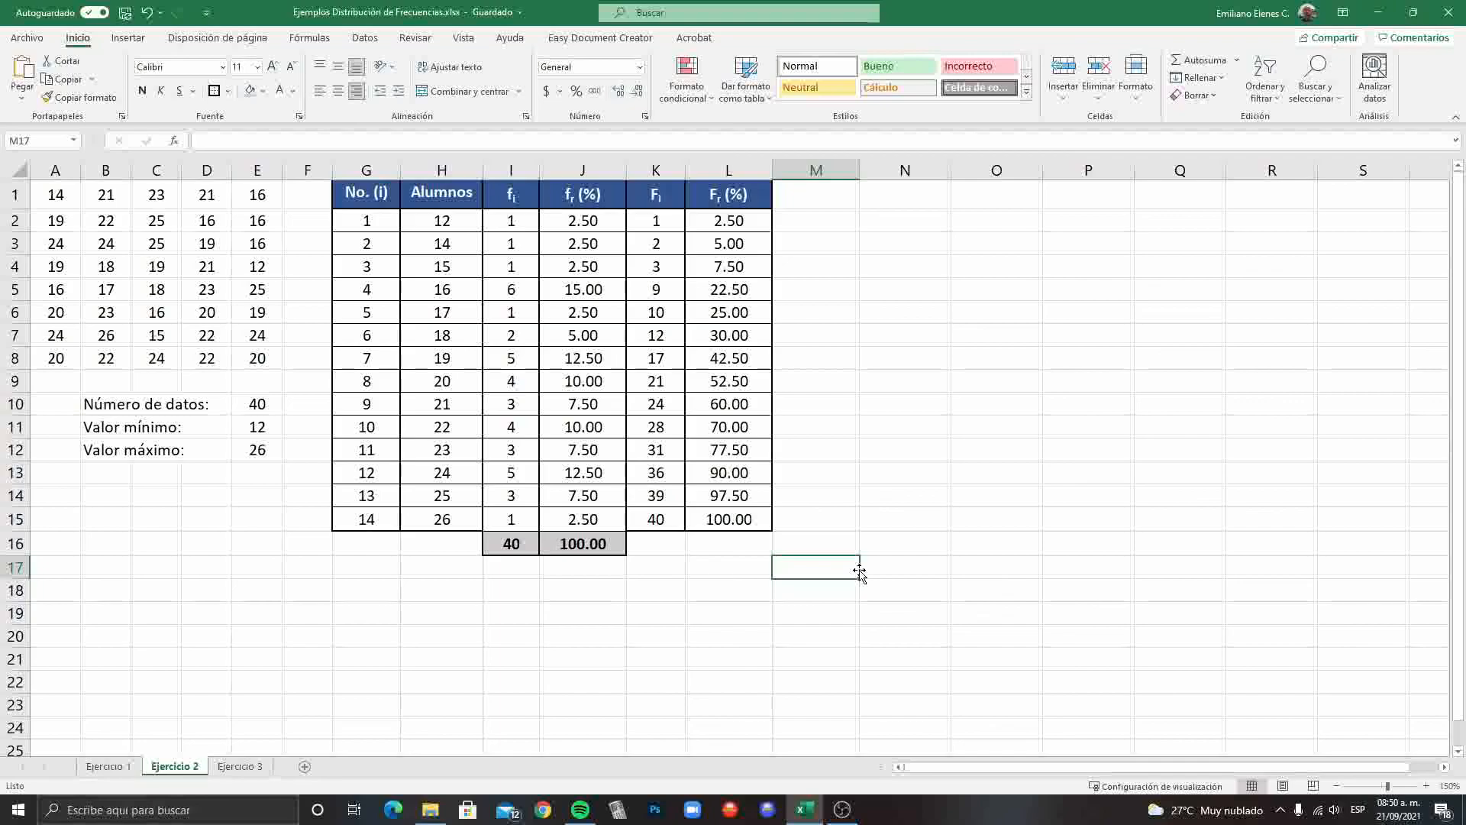